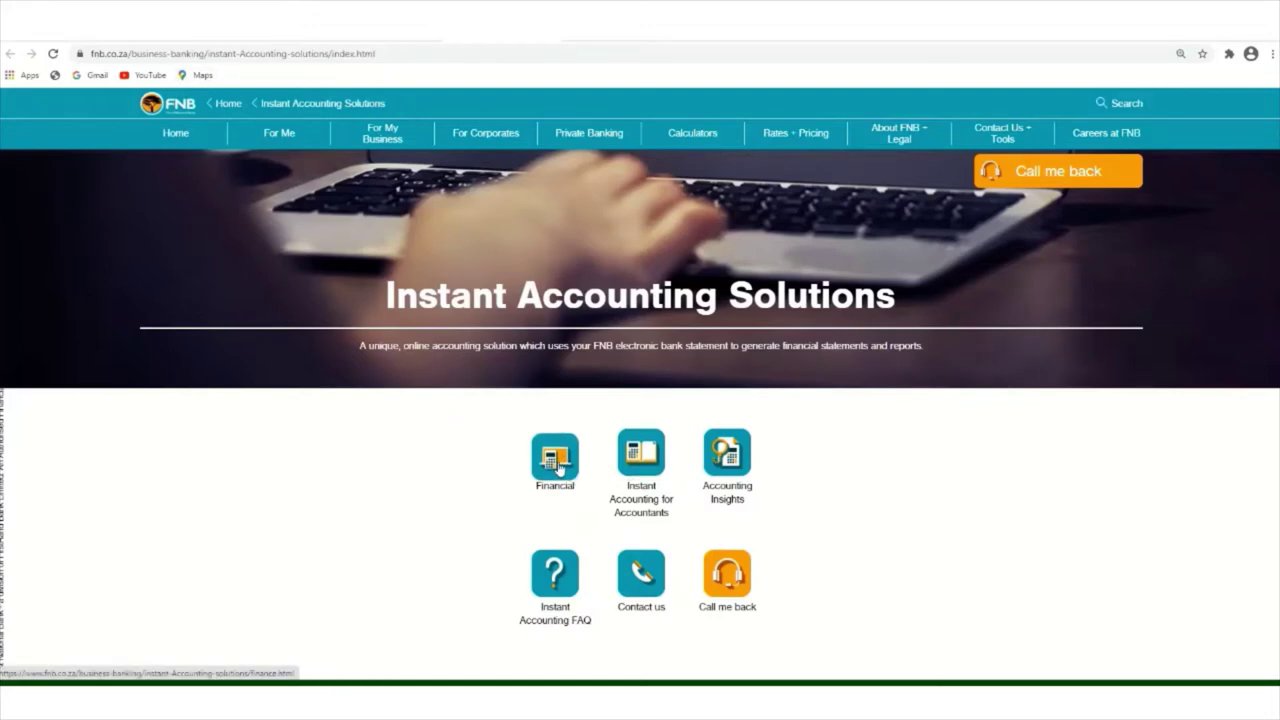
# - Open the Financial page of Instant Accounting Solutions and look through its product sections down to Find an accountant
pyautogui.click(551, 471)
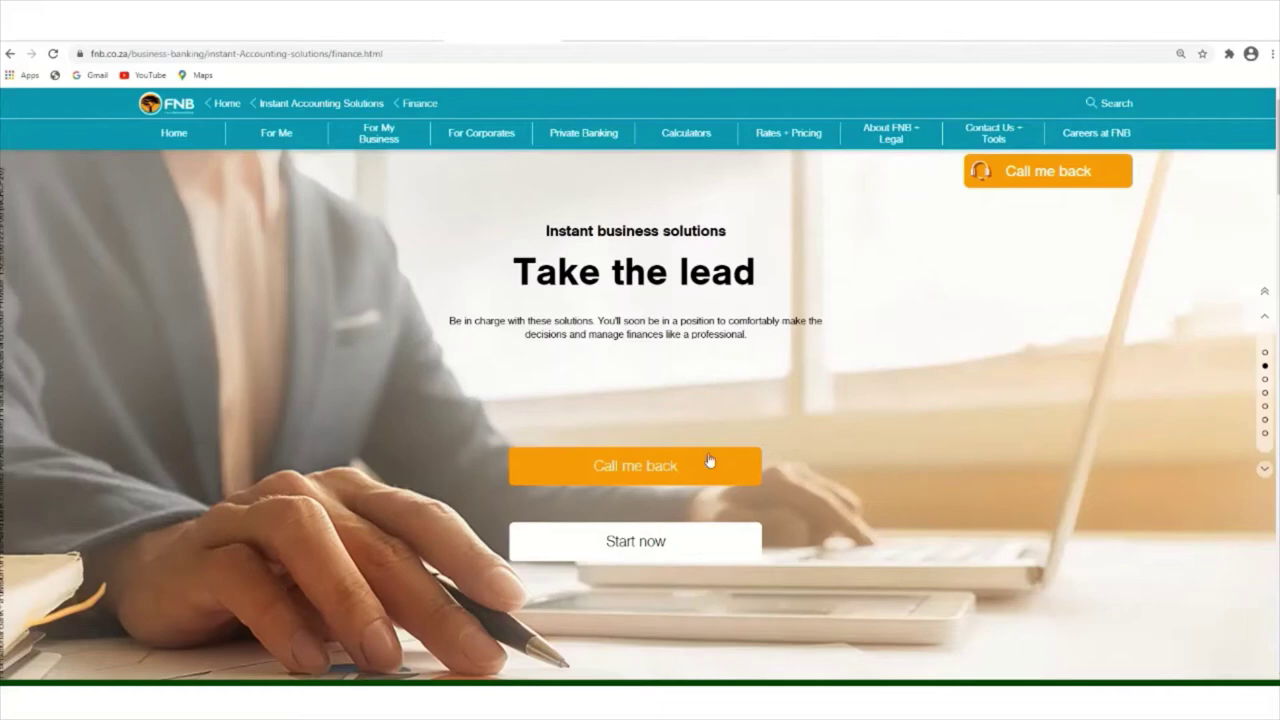
pyautogui.scroll(-1, 744, 474)
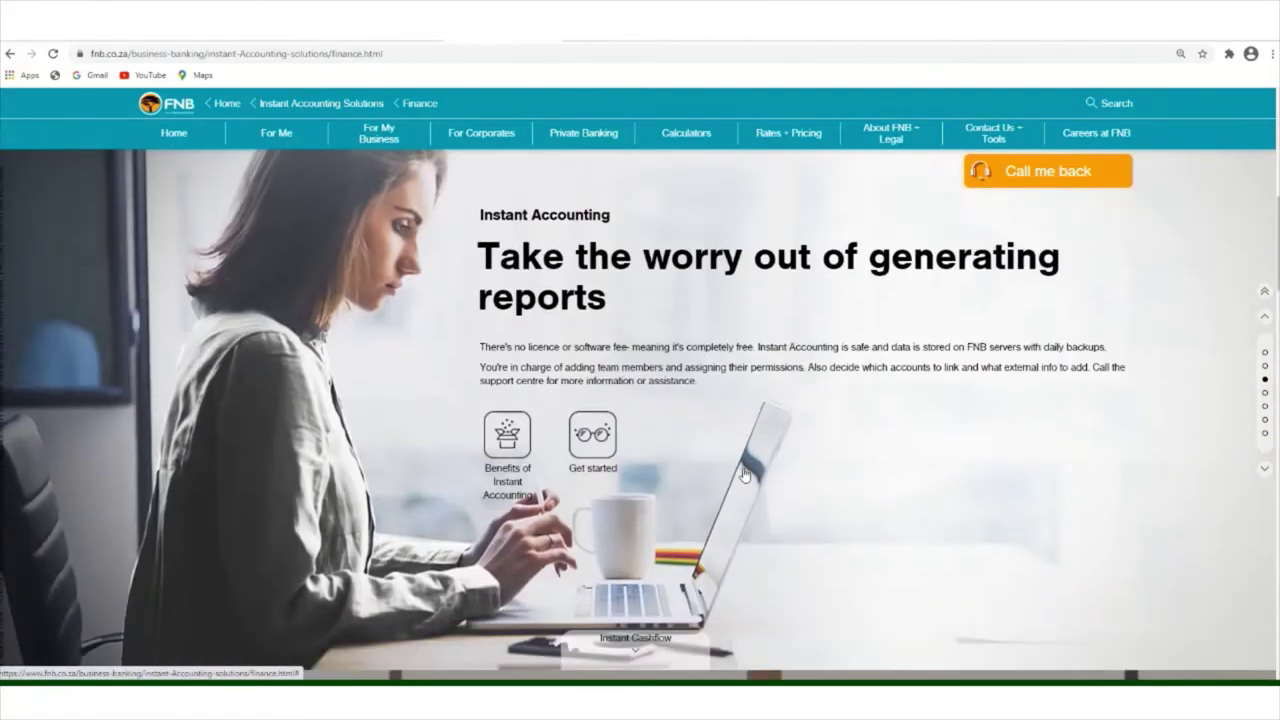
pyautogui.scroll(-1, 743, 473)
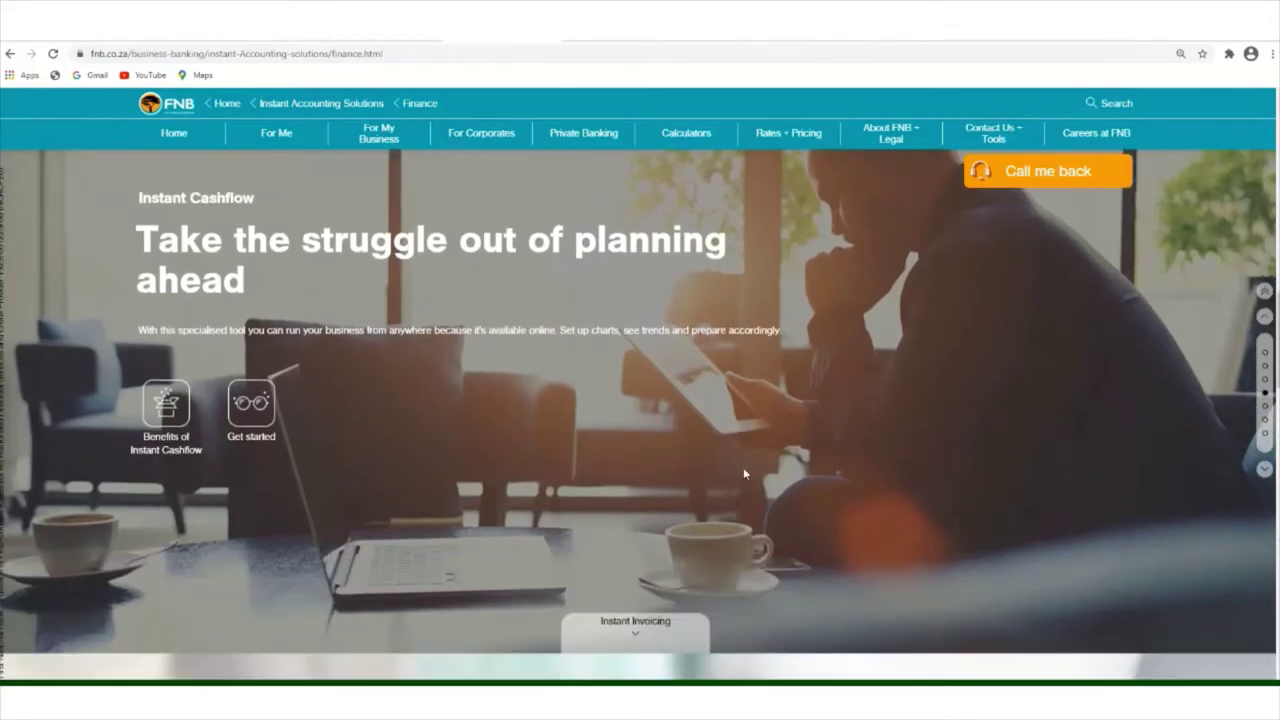
pyautogui.scroll(-1, 743, 473)
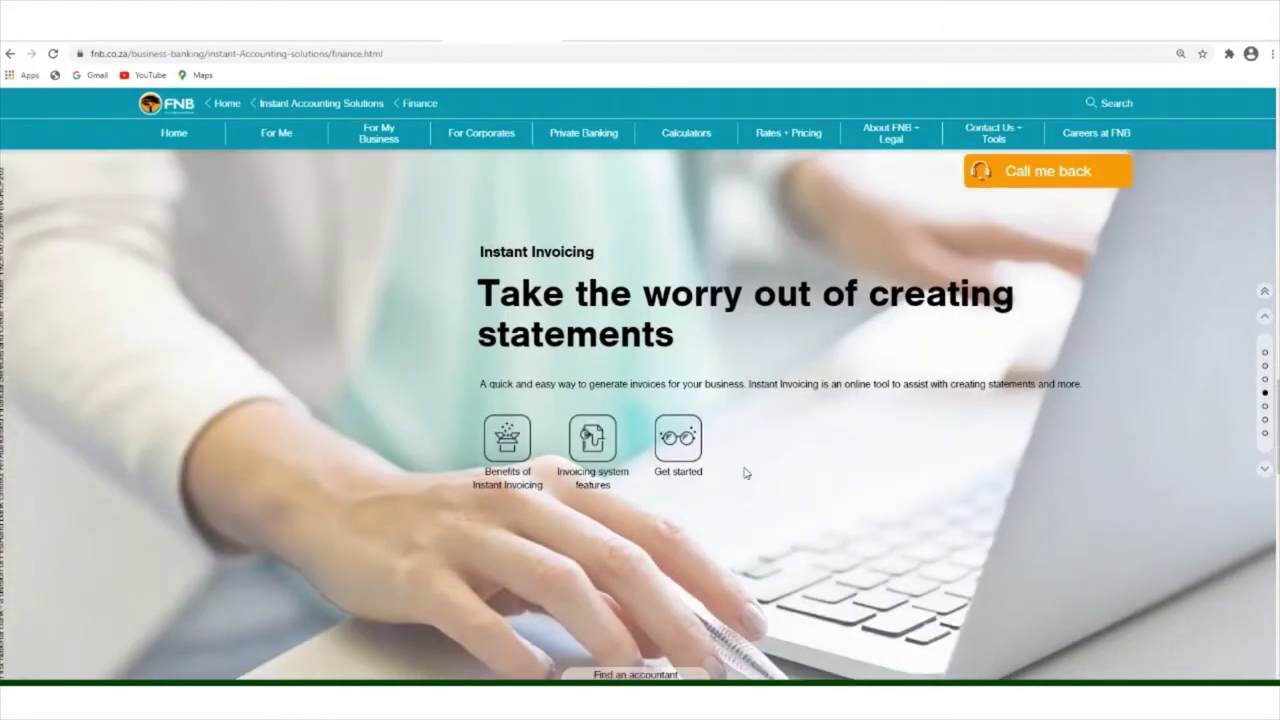
pyautogui.scroll(-1, 744, 473)
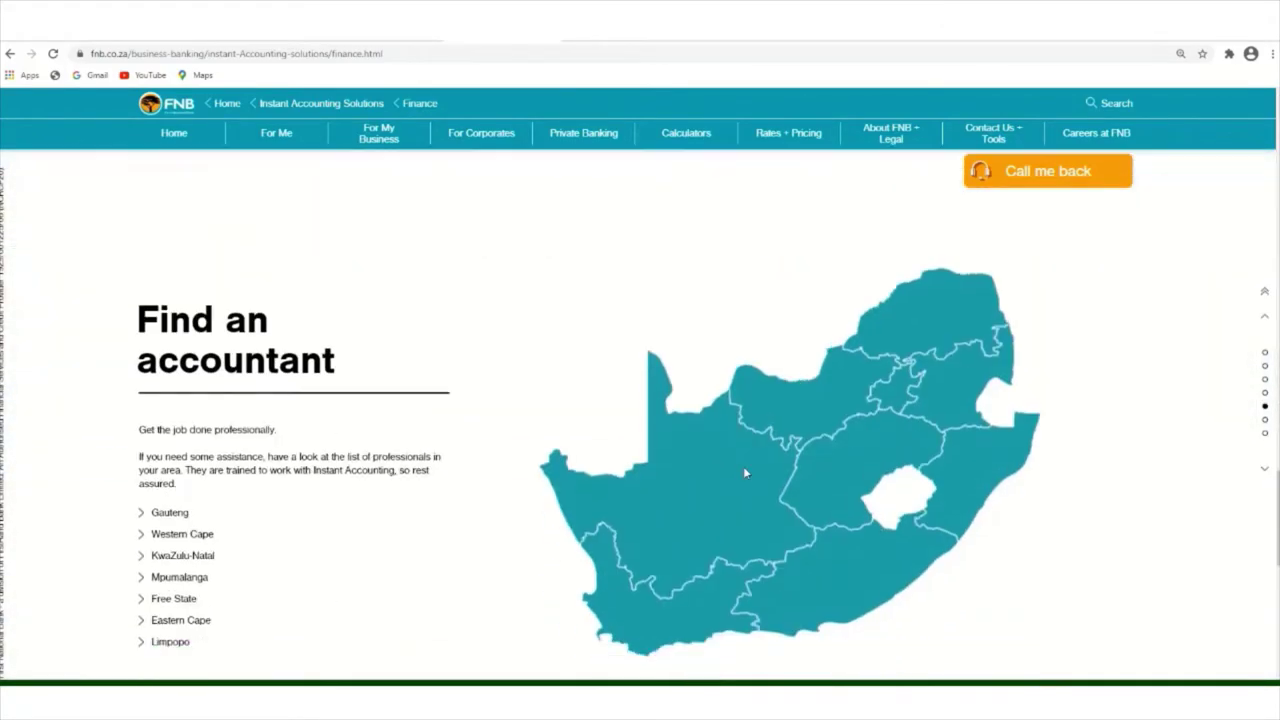
pyautogui.scroll(-1, 744, 470)
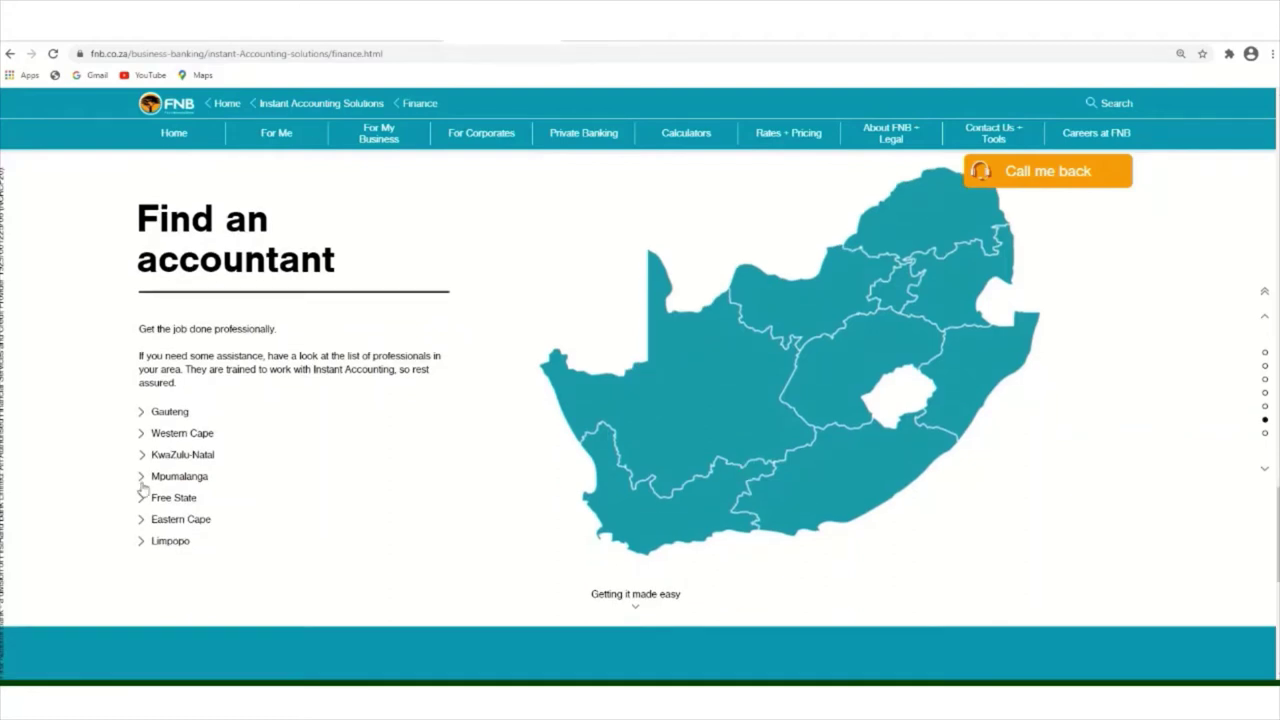
# - Review the list of Instant Accounting trained accountants for Mpumalanga, including their contact details, and close it
pyautogui.click(180, 478)
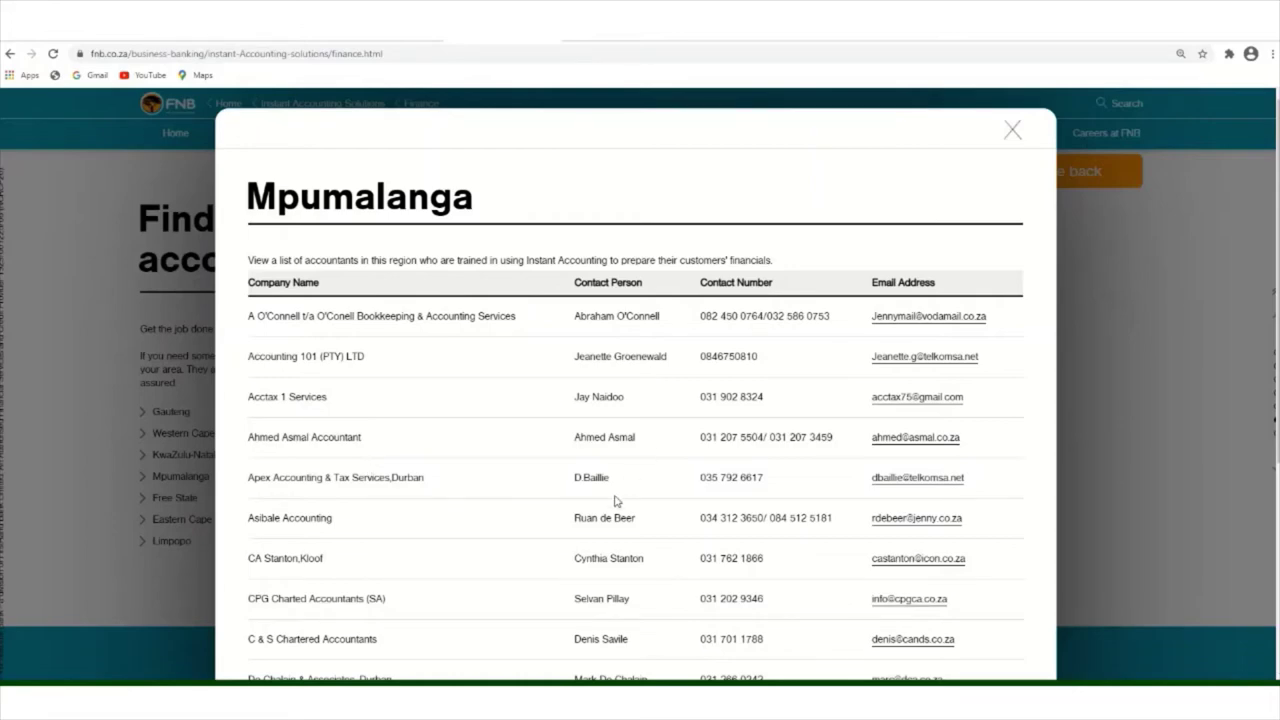
pyautogui.scroll(-1, 617, 501)
pyautogui.scroll(-2, 617, 501)
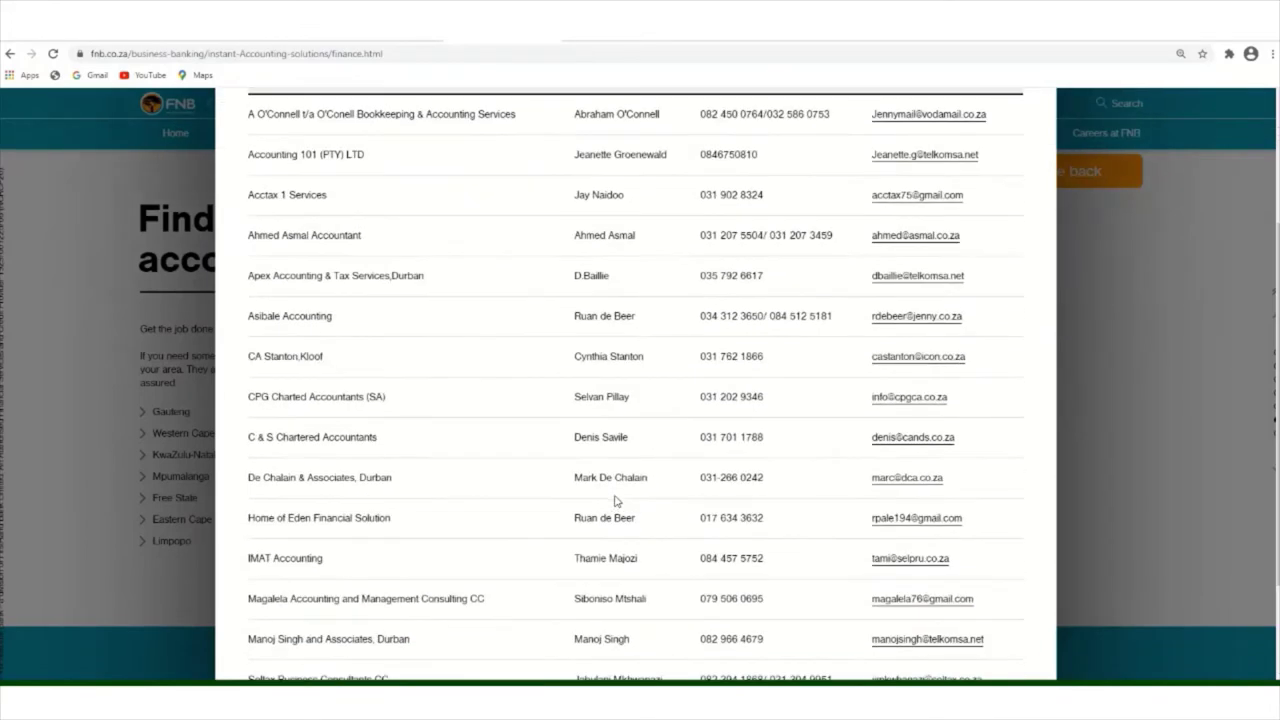
pyautogui.scroll(-2, 615, 501)
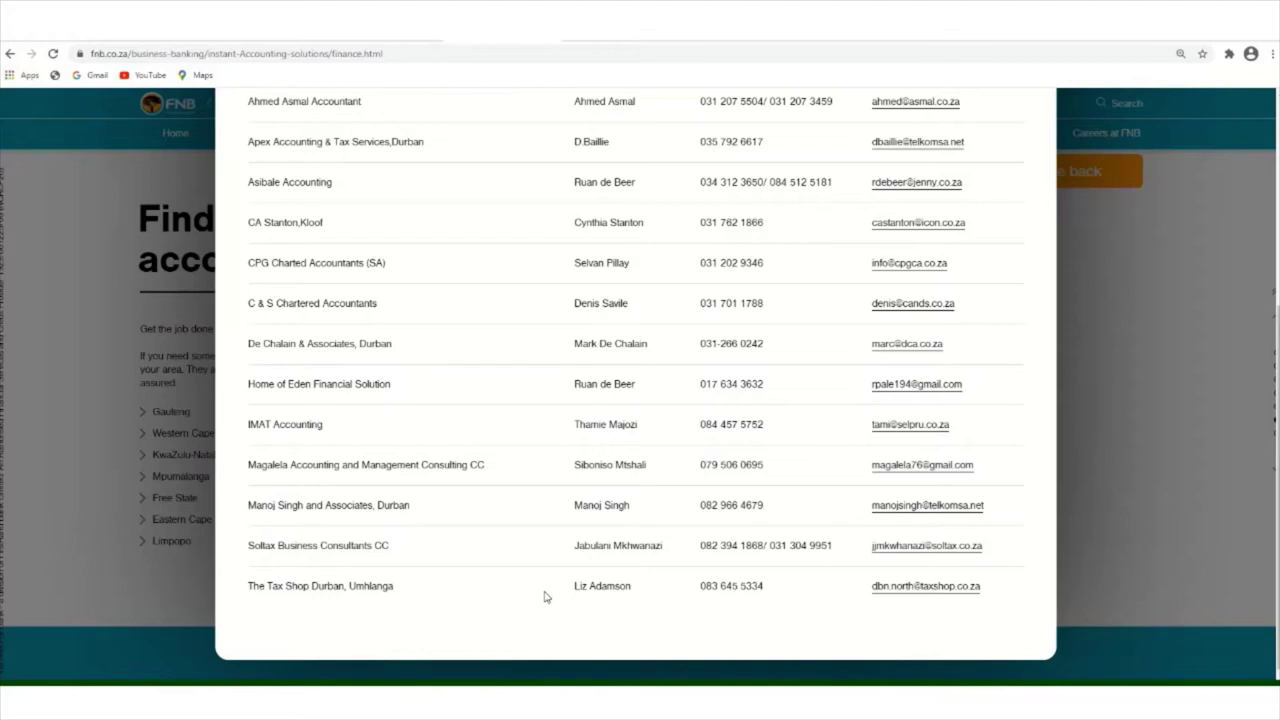
pyautogui.scroll(3, 545, 597)
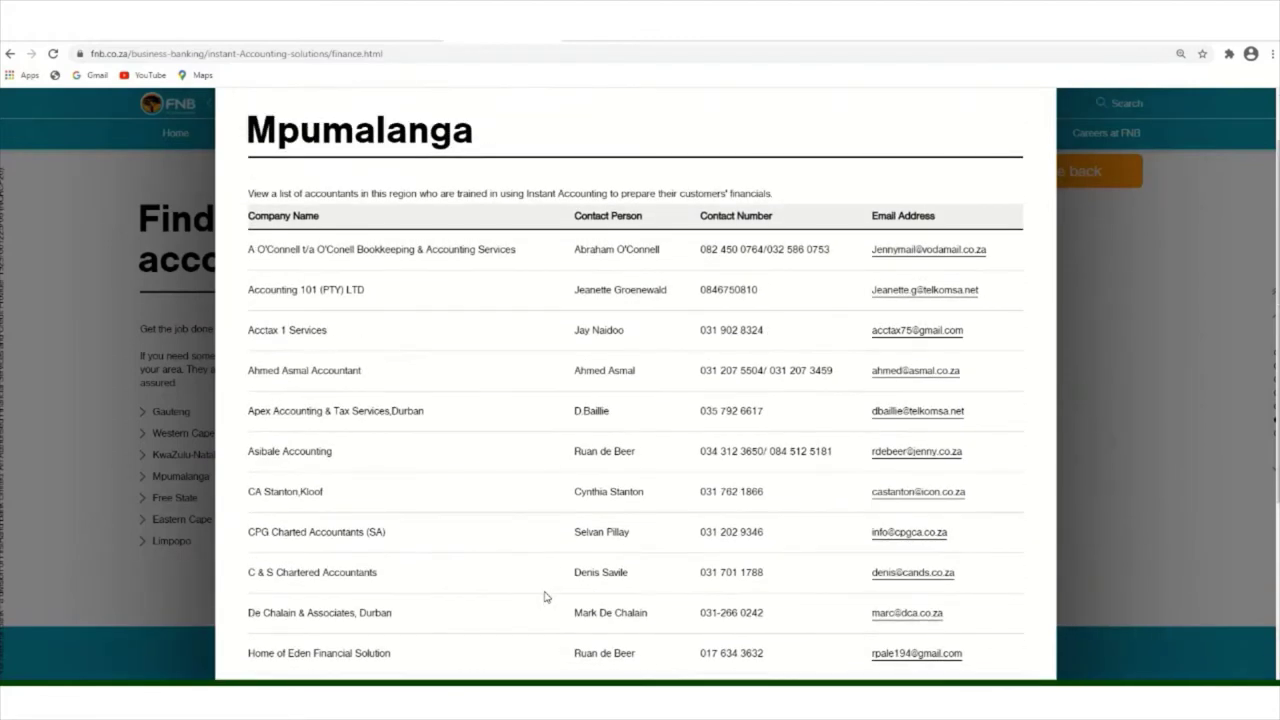
pyautogui.scroll(1, 545, 597)
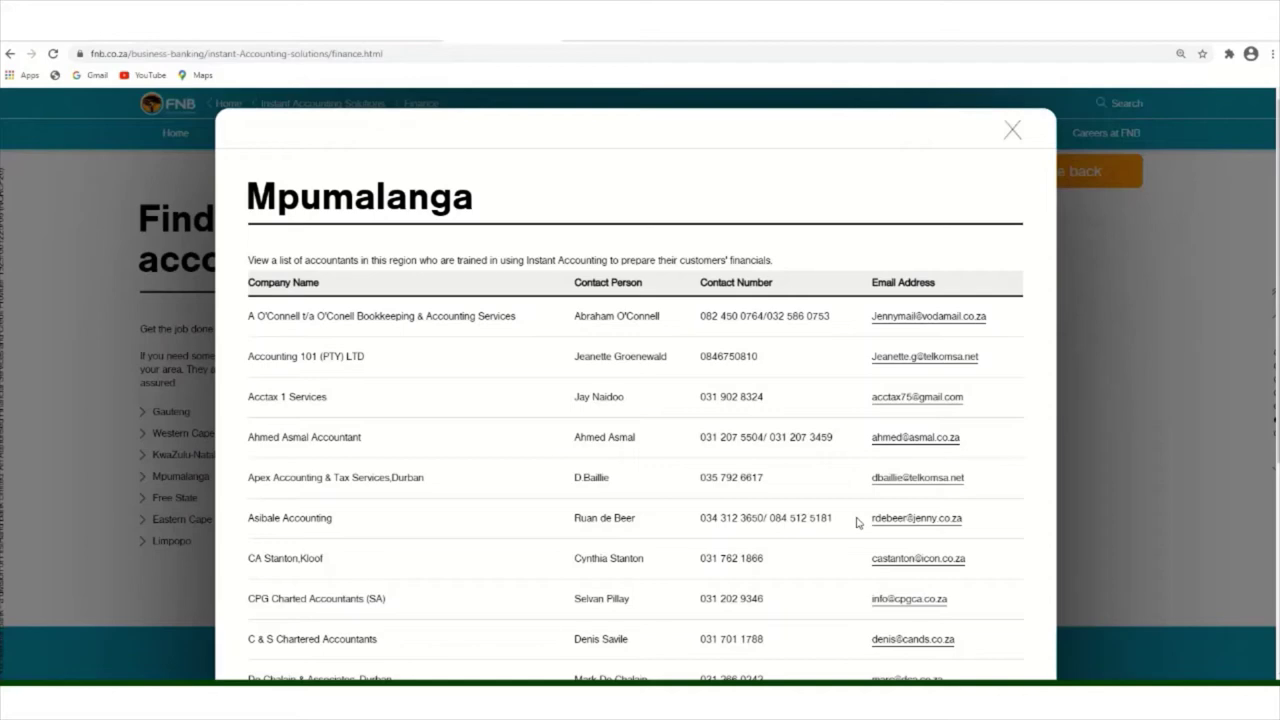
pyautogui.scroll(-3, 856, 521)
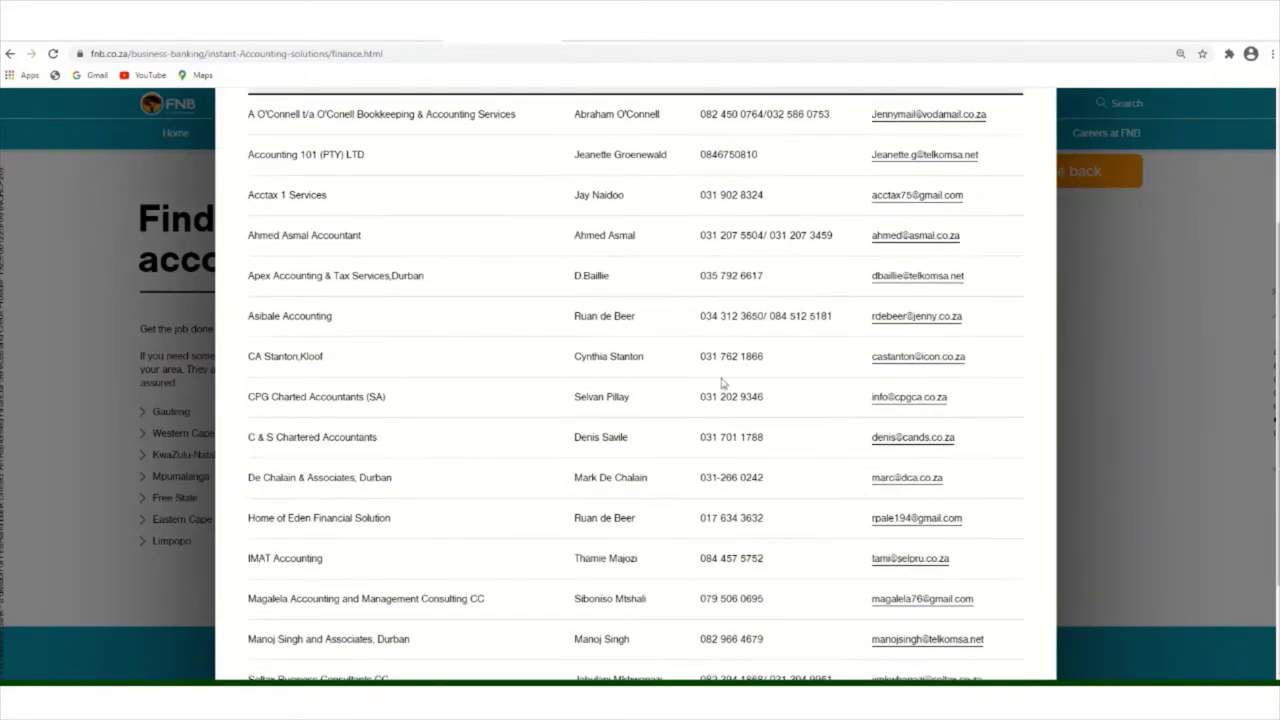
pyautogui.scroll(-2, 744, 362)
pyautogui.scroll(5, 744, 362)
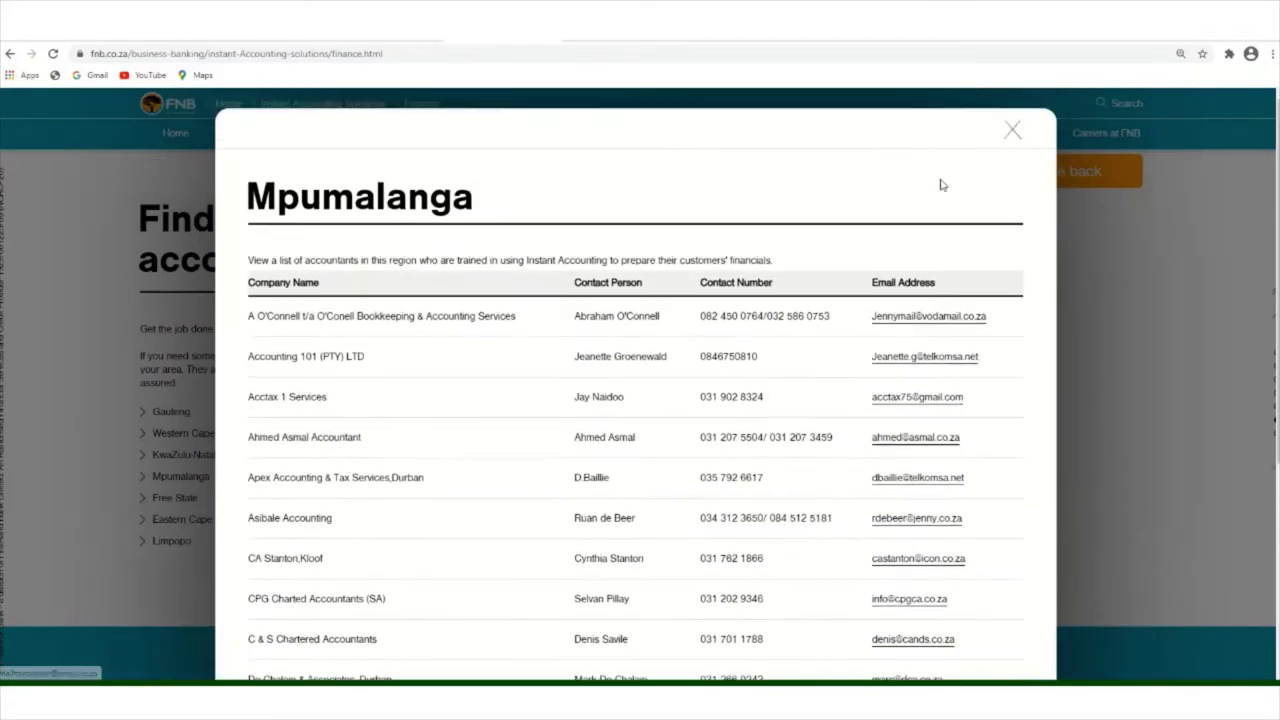
pyautogui.click(1014, 131)
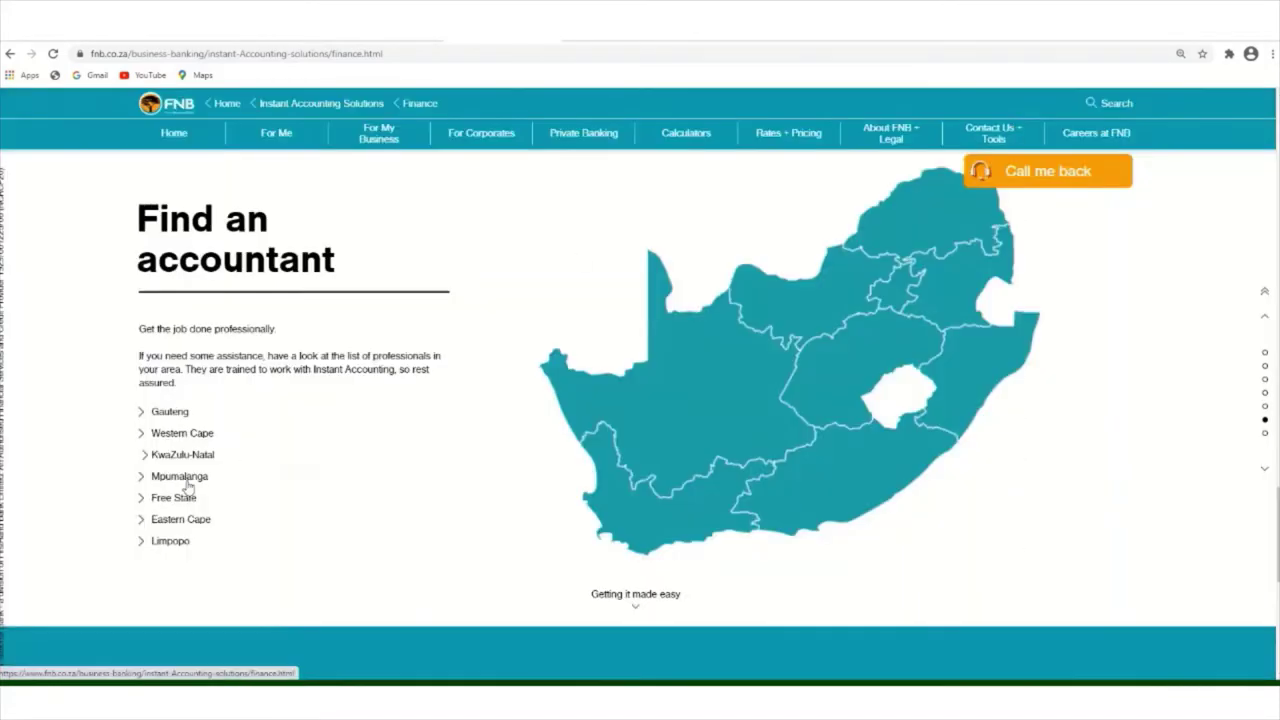
# - Look through the list of trained accountants for Gauteng and close it
pyautogui.click(172, 412)
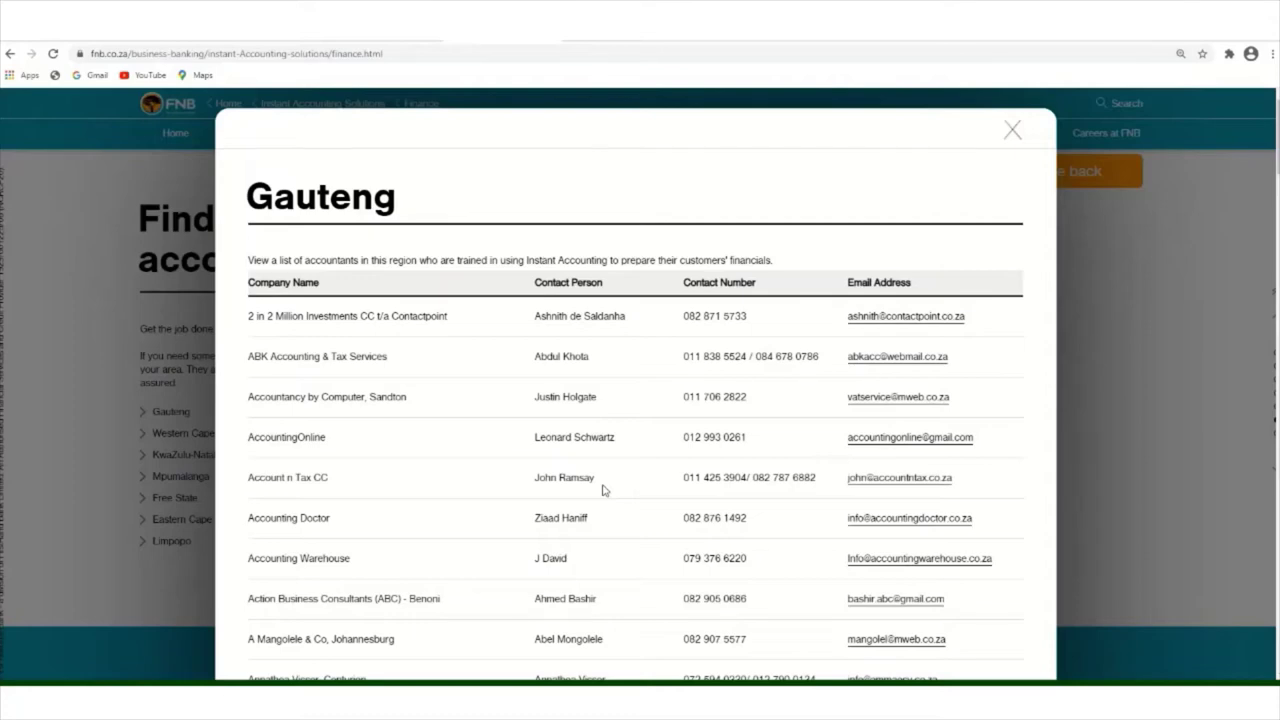
pyautogui.scroll(-3, 603, 490)
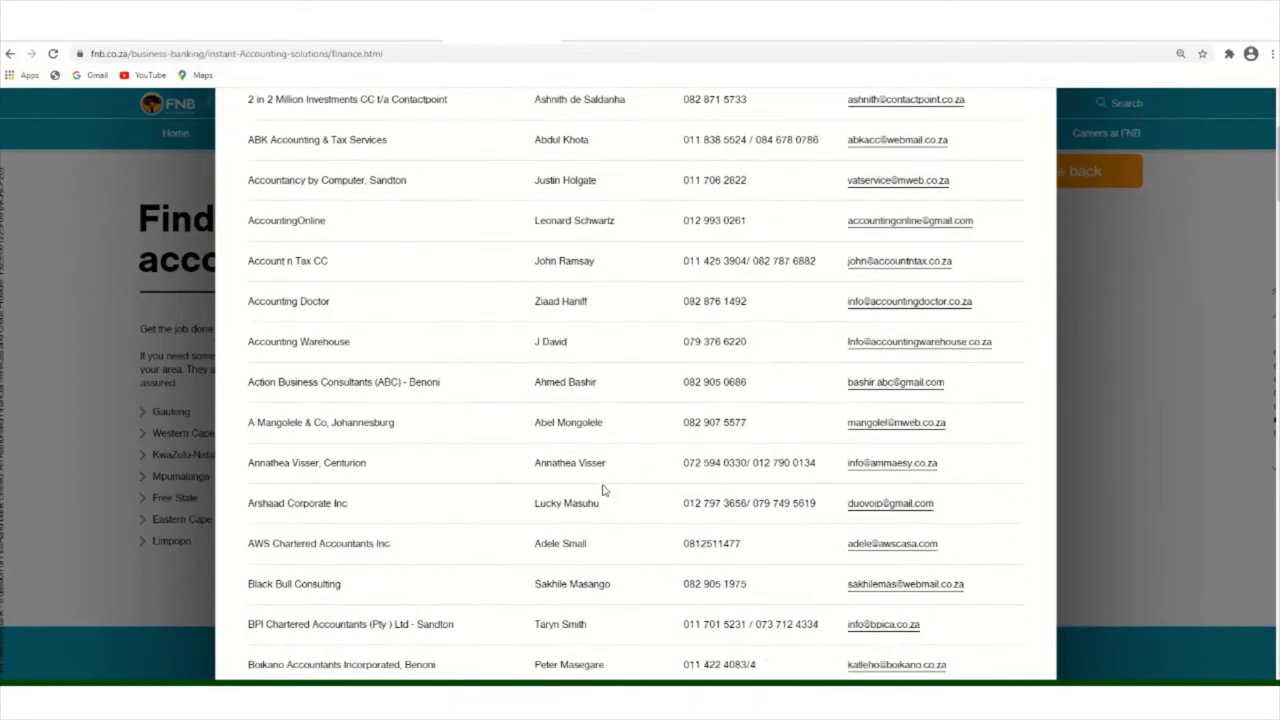
pyautogui.scroll(-4, 603, 490)
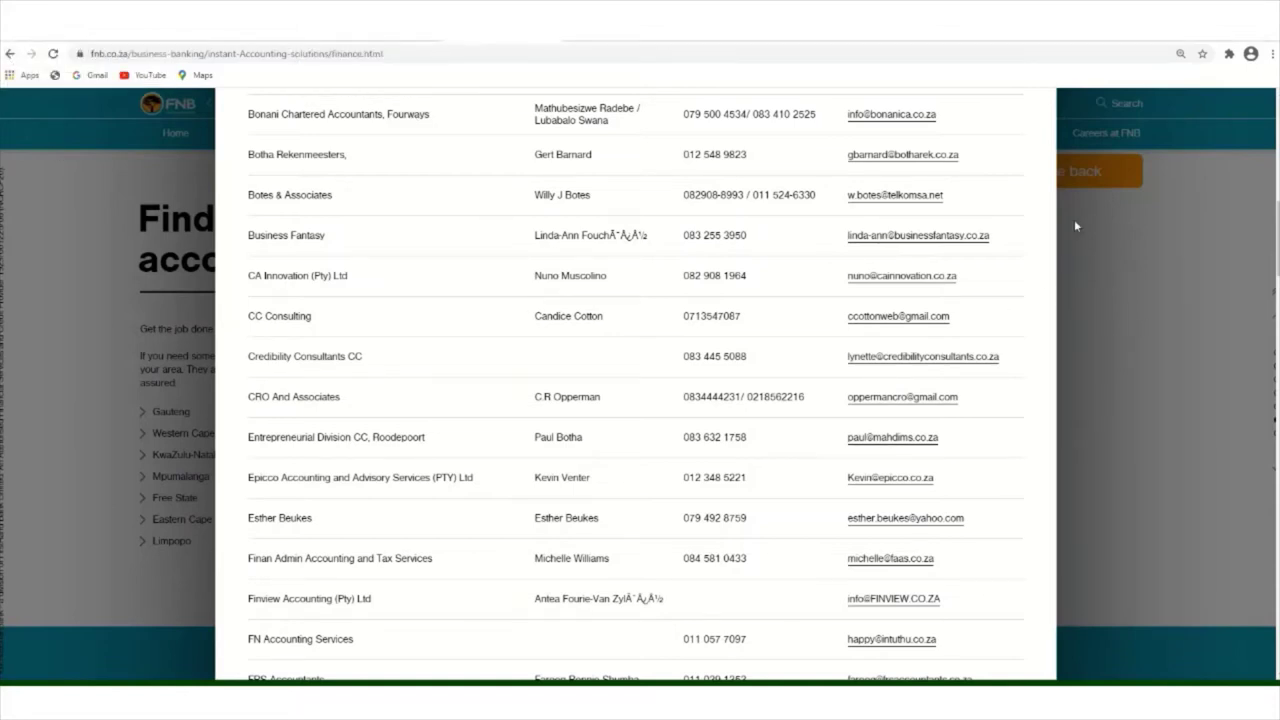
pyautogui.scroll(10, 1040, 250)
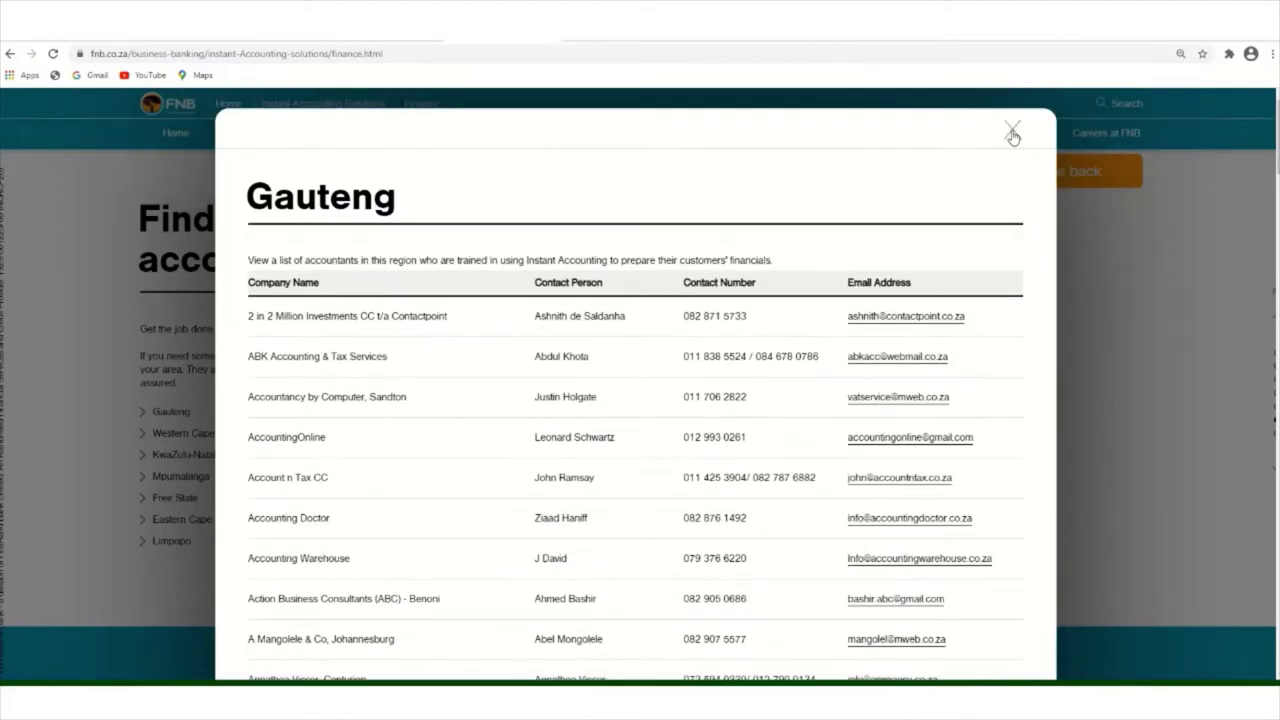
pyautogui.click(1010, 140)
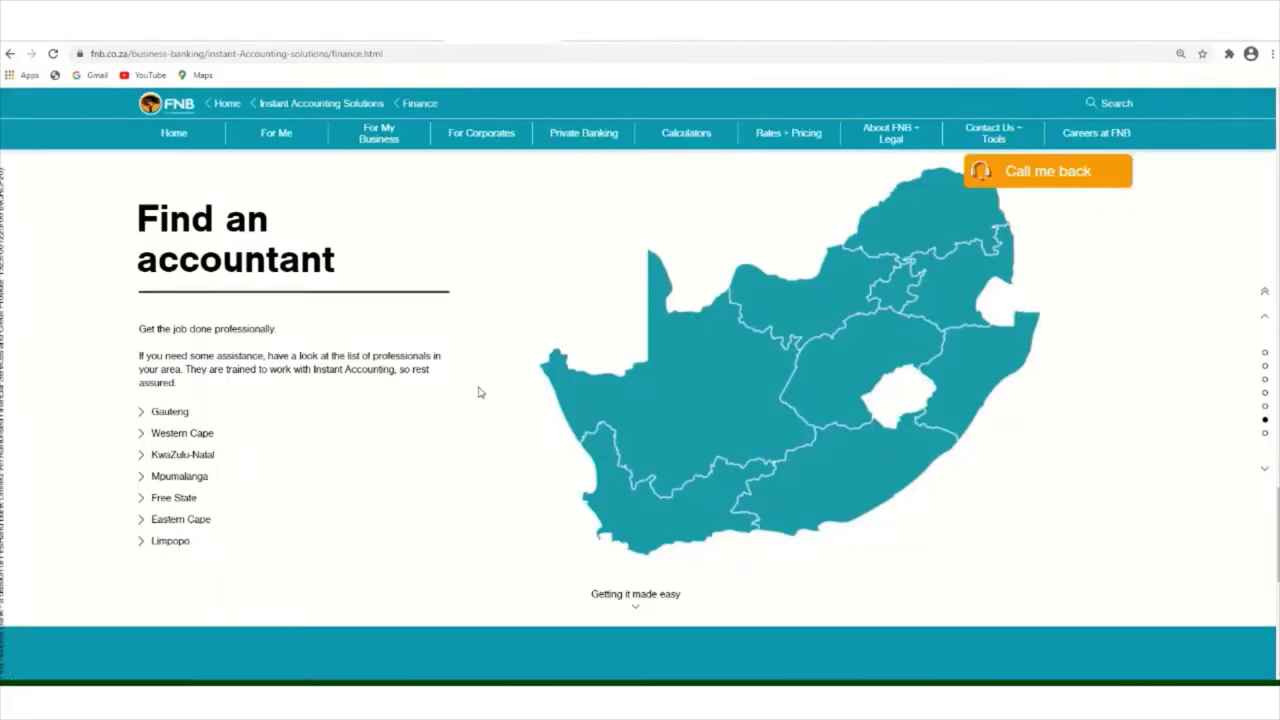
# - Go back to the Instant Accounting Solutions overview and read the Instant Accounting for Accountants page, covering benefits, usage and qualifying criteria
pyautogui.click(9, 55)
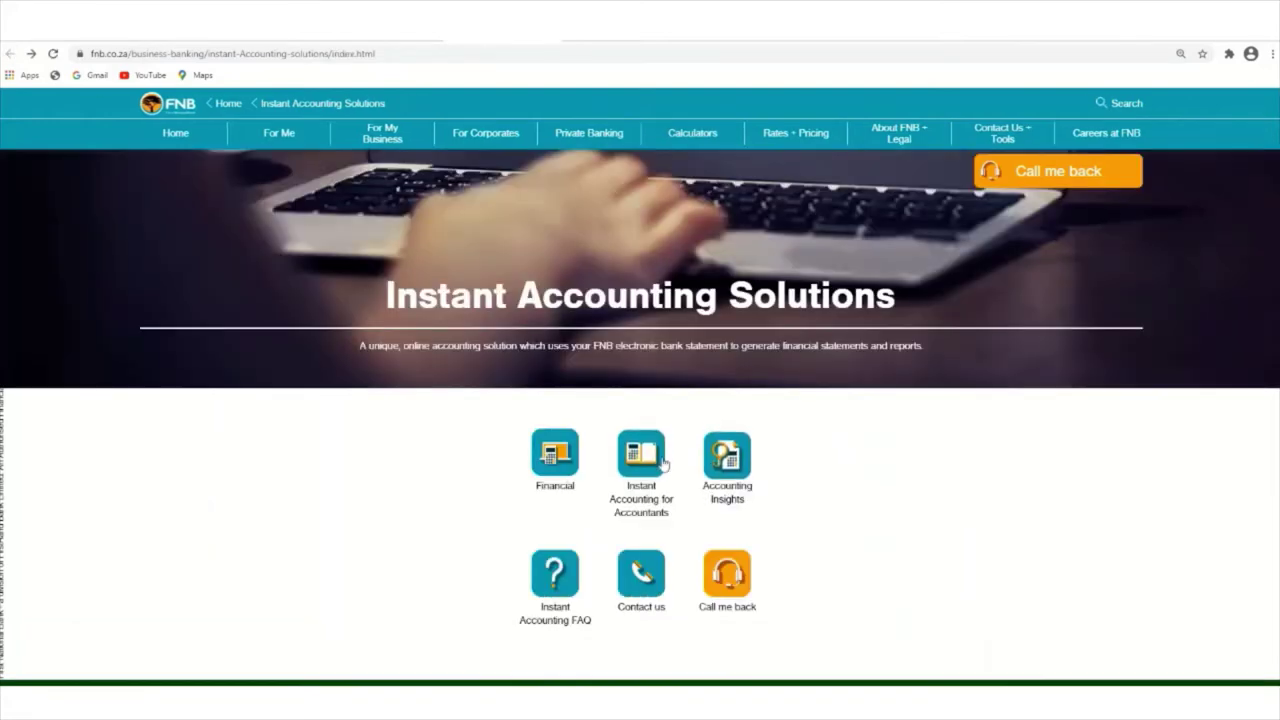
pyautogui.click(650, 459)
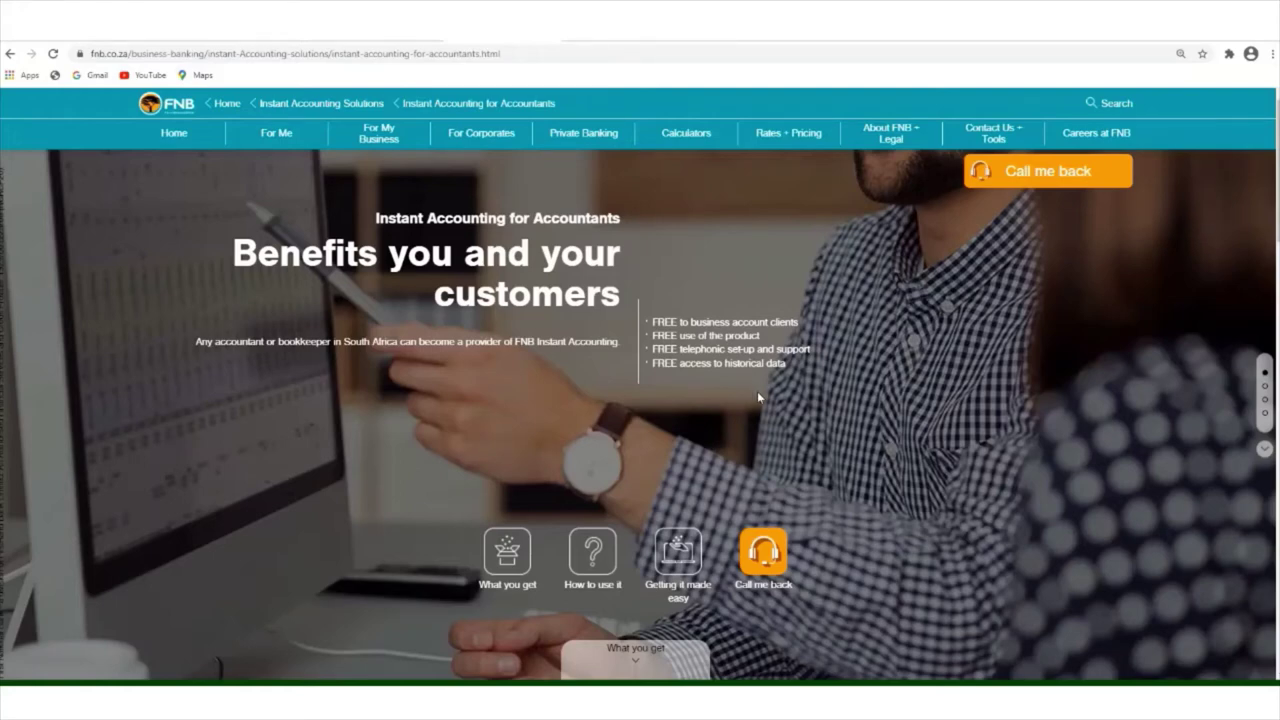
pyautogui.scroll(-3, 758, 397)
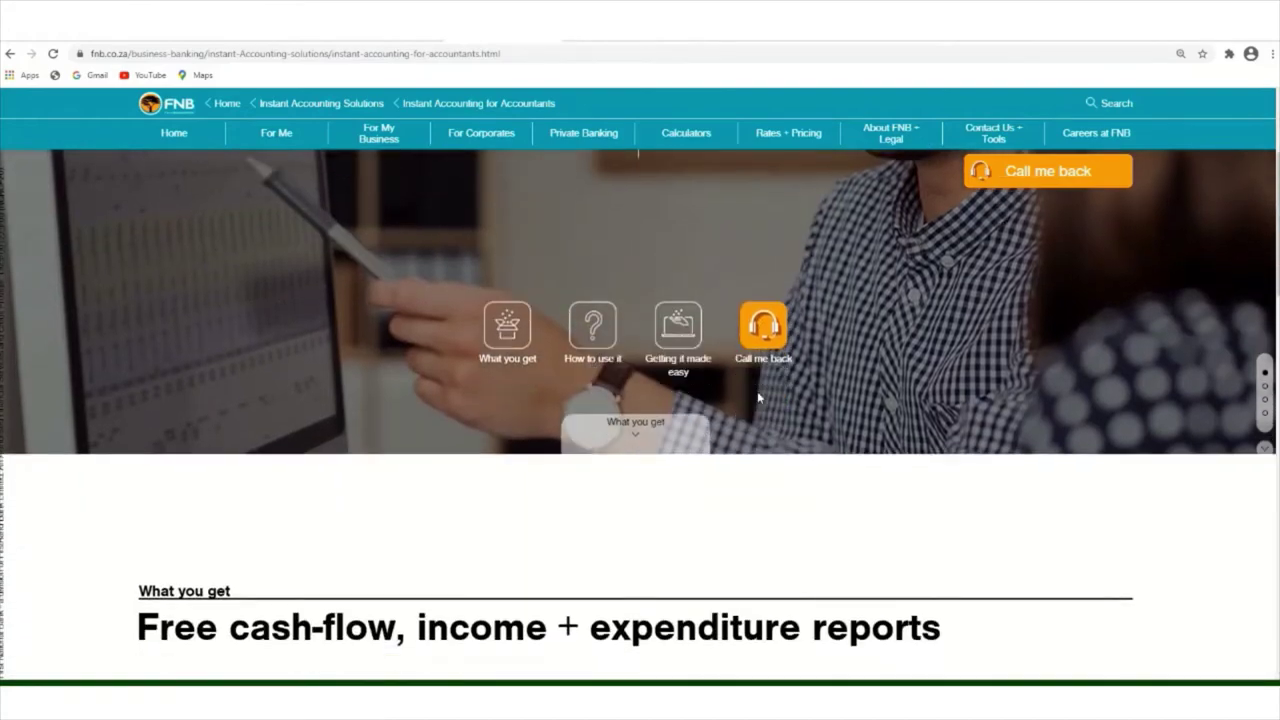
pyautogui.scroll(-3, 758, 397)
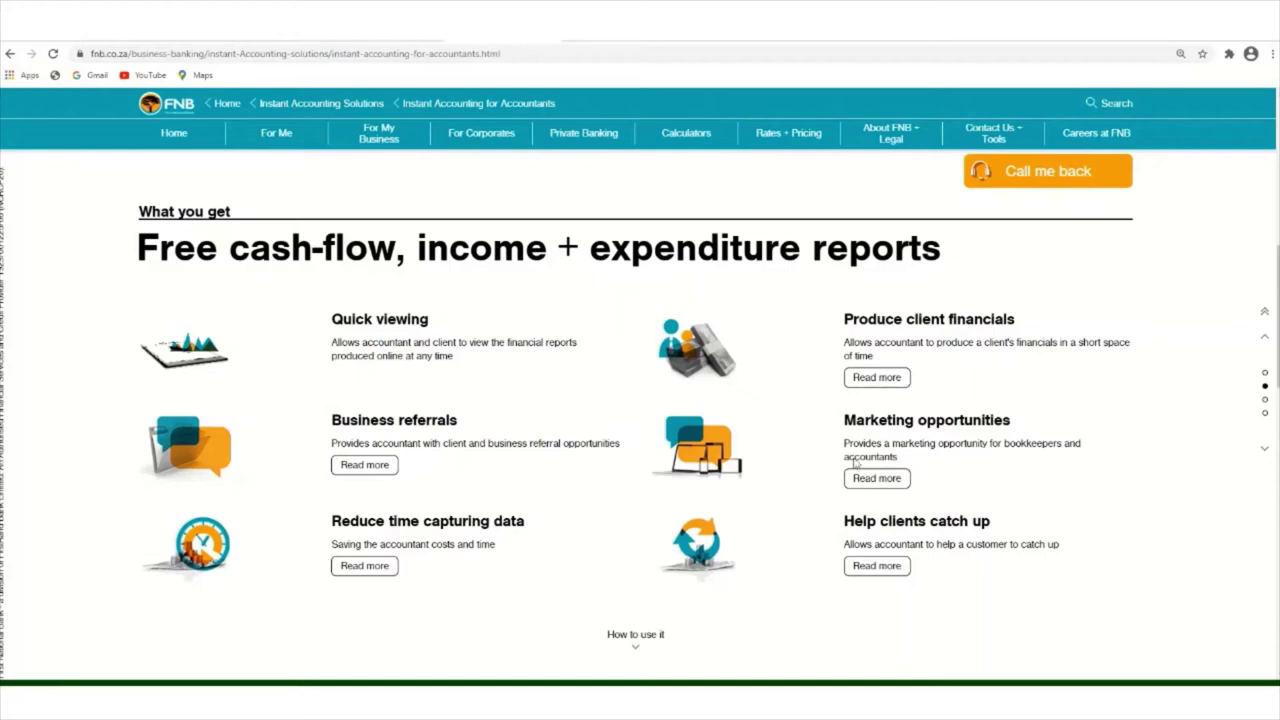
pyautogui.scroll(-4, 551, 524)
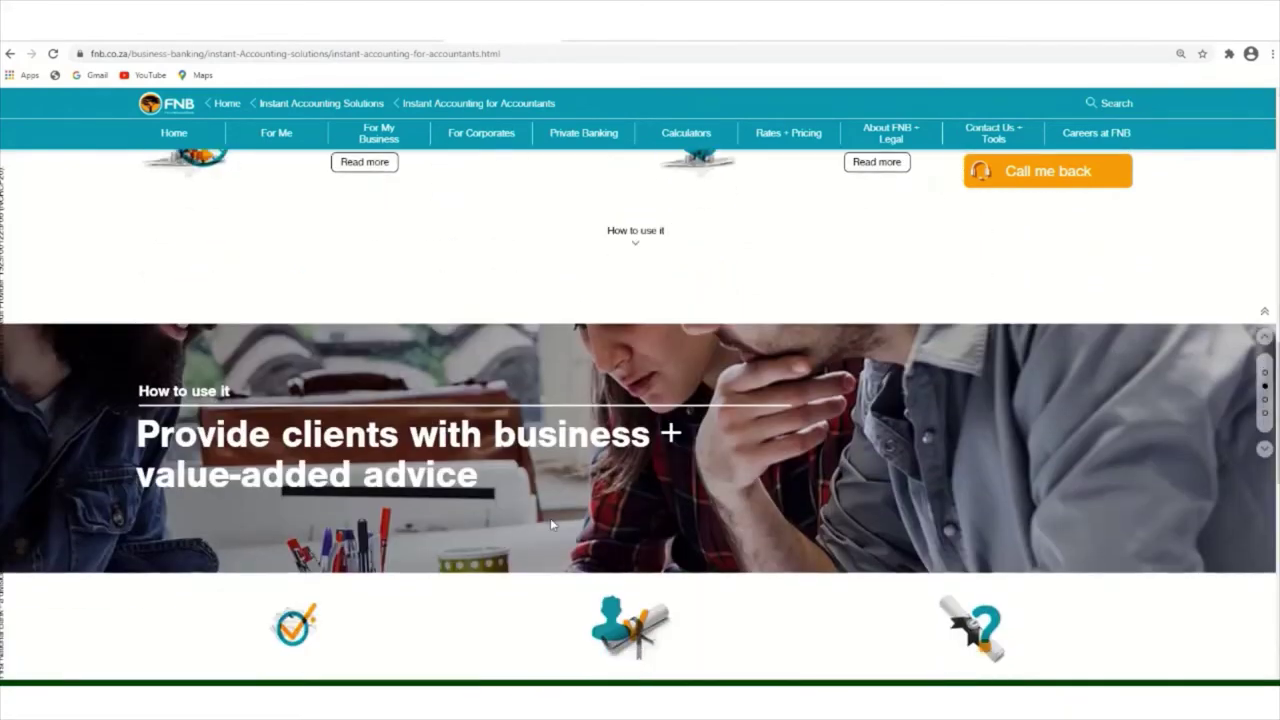
pyautogui.scroll(-3, 550, 524)
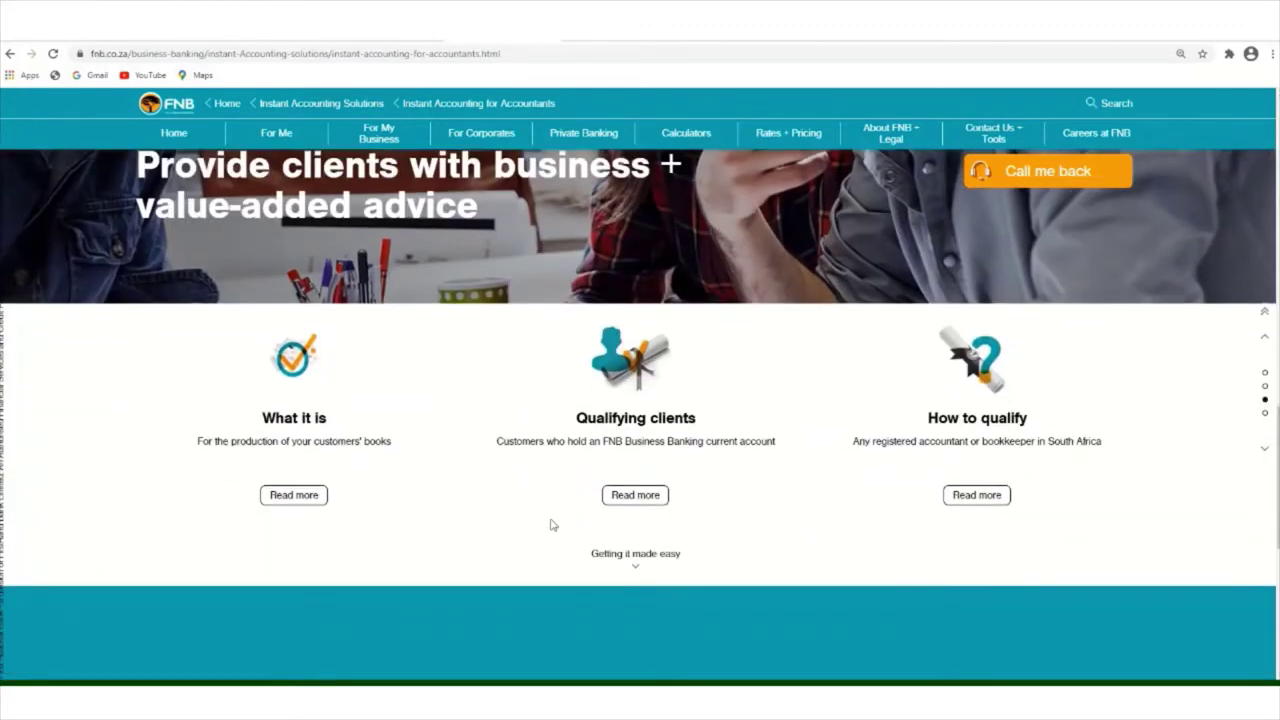
pyautogui.scroll(-3, 550, 524)
pyautogui.scroll(-2, 550, 524)
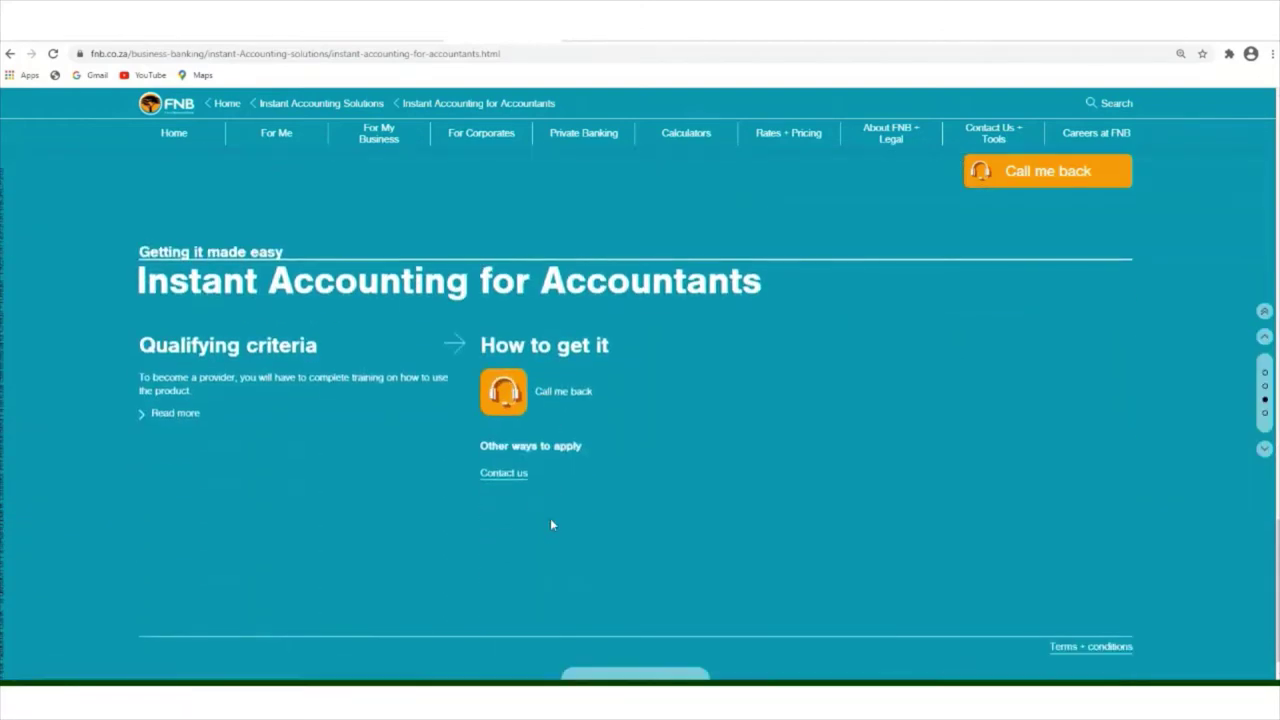
pyautogui.scroll(-1, 551, 524)
pyautogui.scroll(15, 550, 524)
pyautogui.scroll(3, 550, 524)
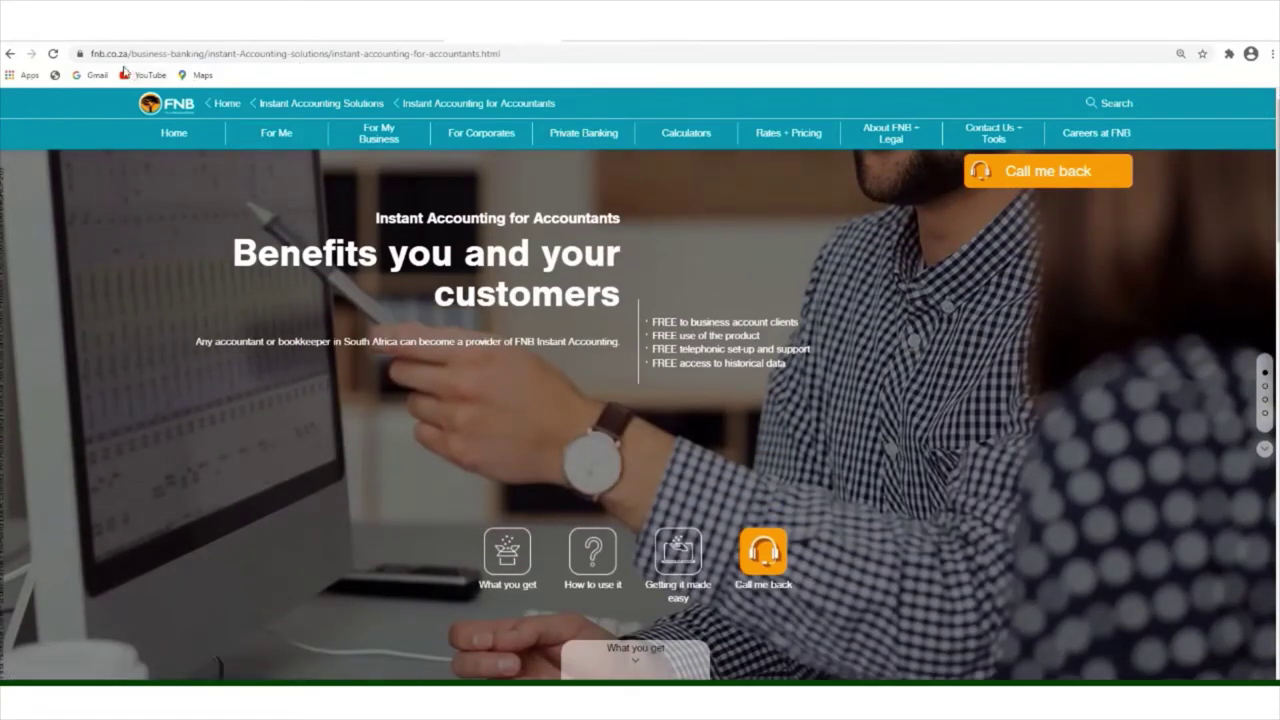
# - Return to the Instant Accounting Solutions overview, open Accounting Insights and read its introduction and What you get section
pyautogui.click(10, 53)
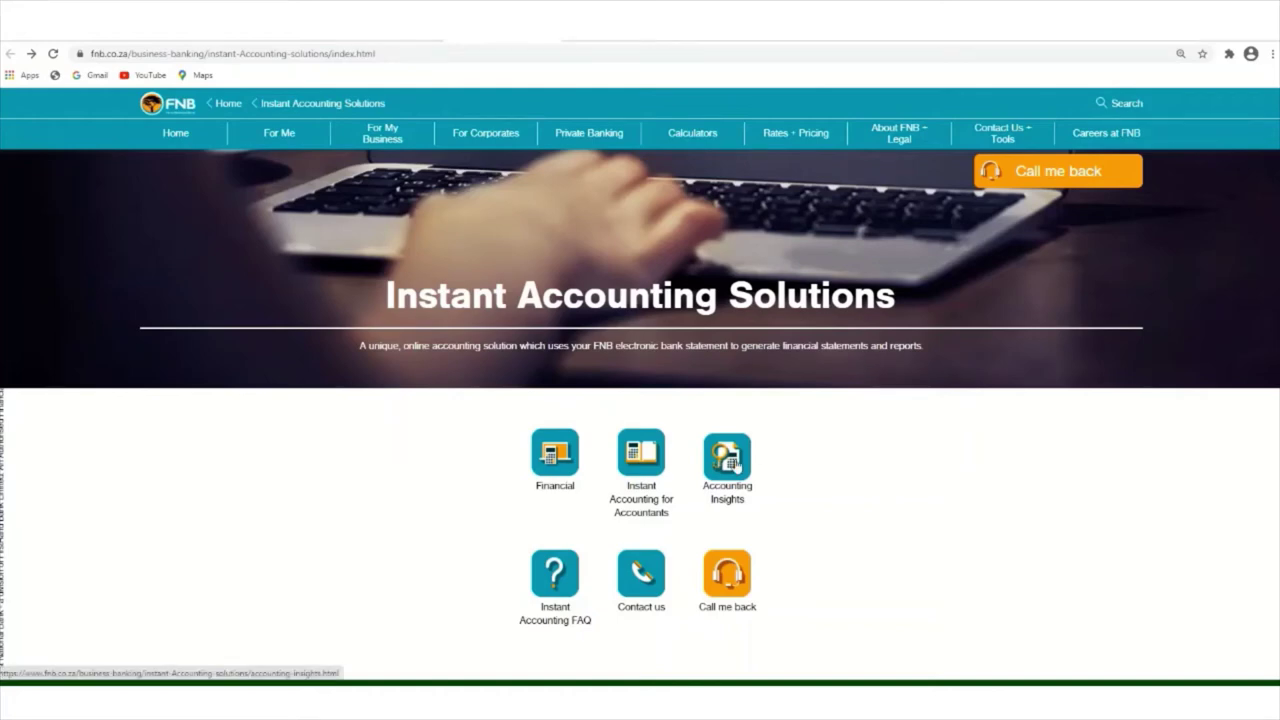
pyautogui.click(733, 462)
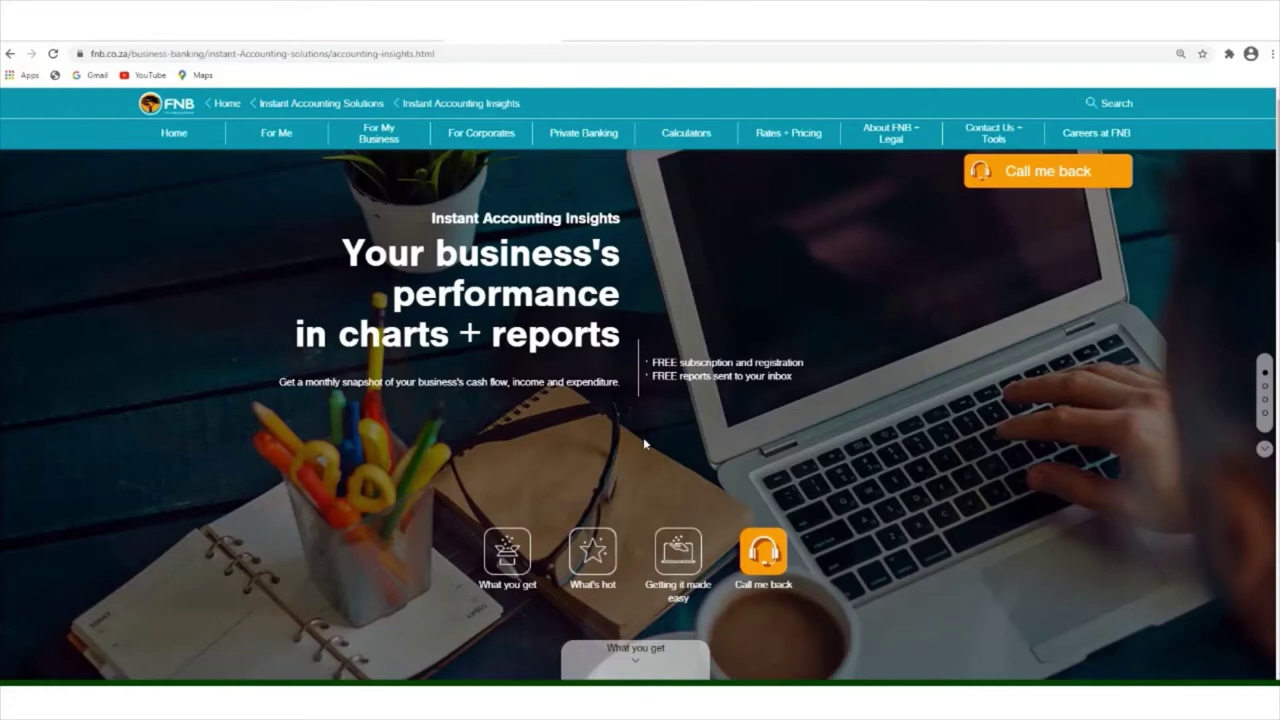
pyautogui.scroll(-1, 643, 437)
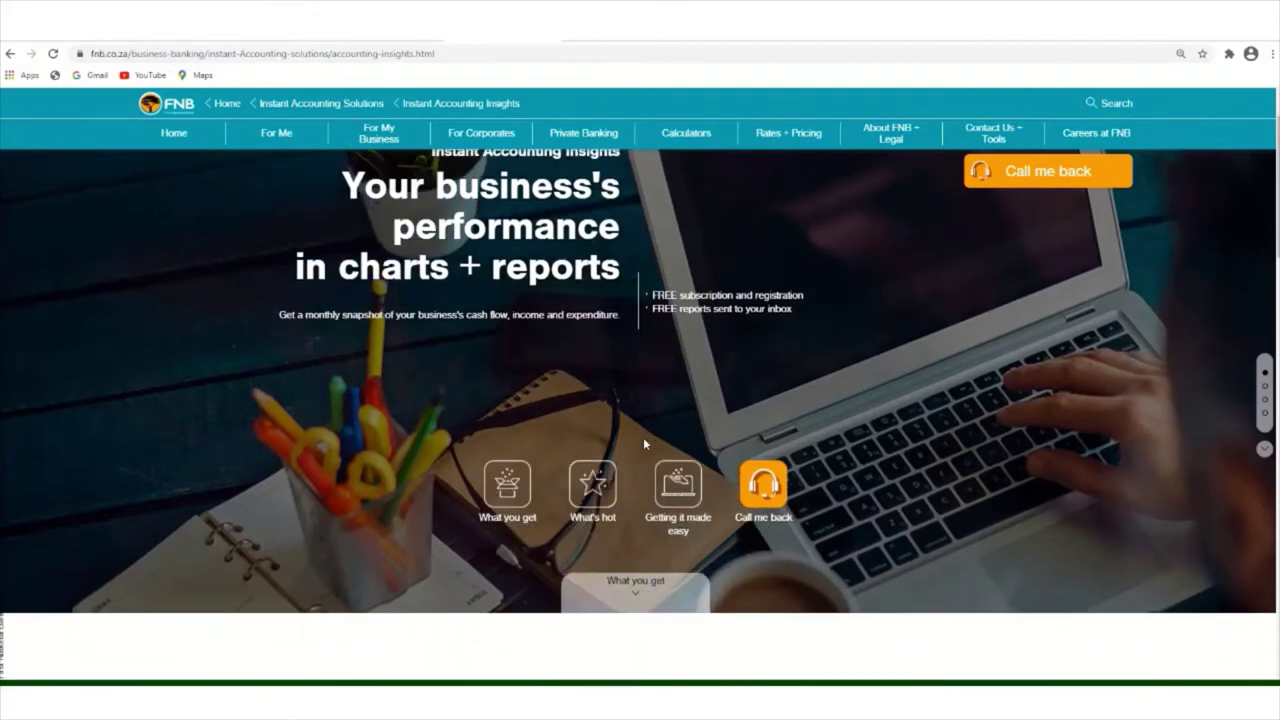
pyautogui.scroll(-2, 643, 437)
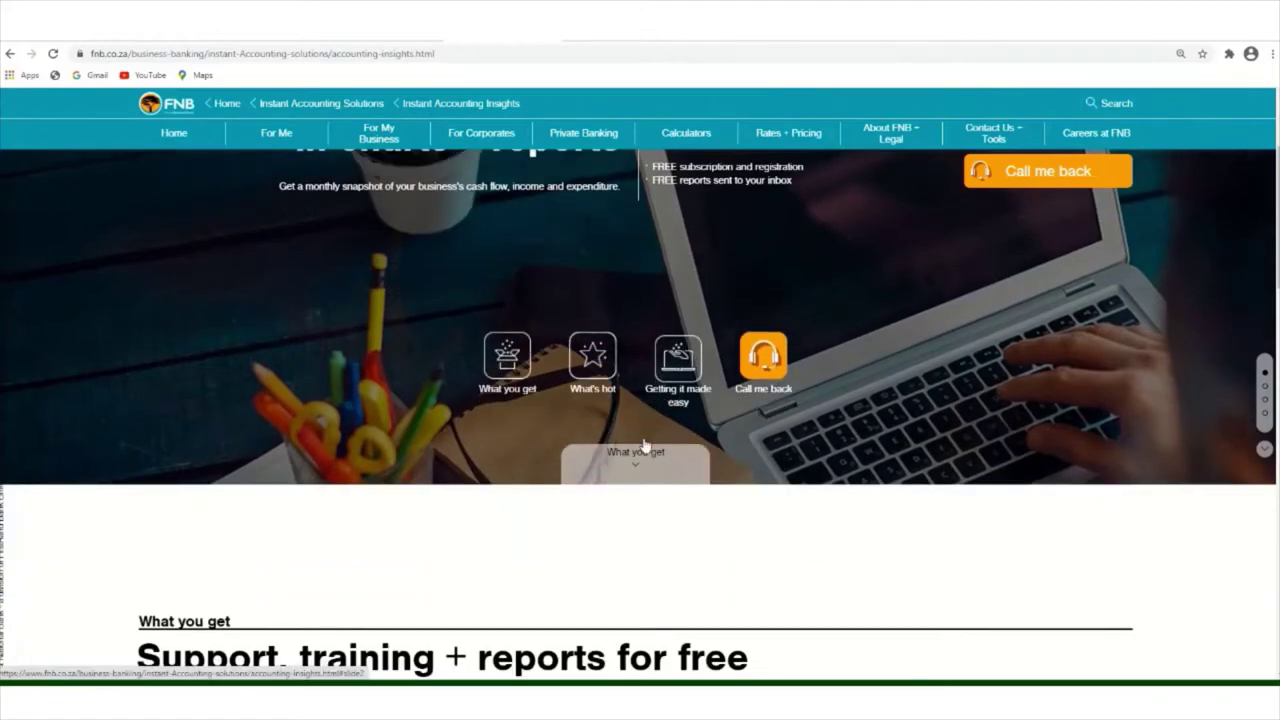
pyautogui.scroll(2, 645, 445)
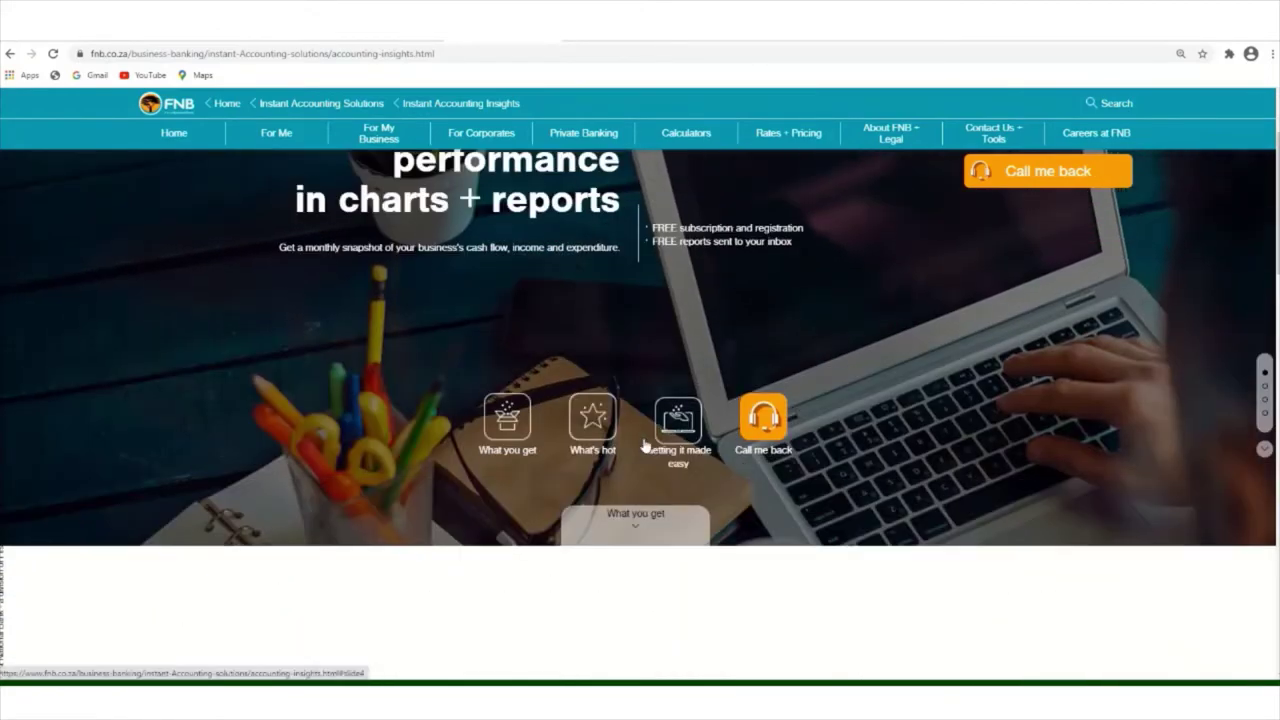
pyautogui.scroll(-2, 643, 445)
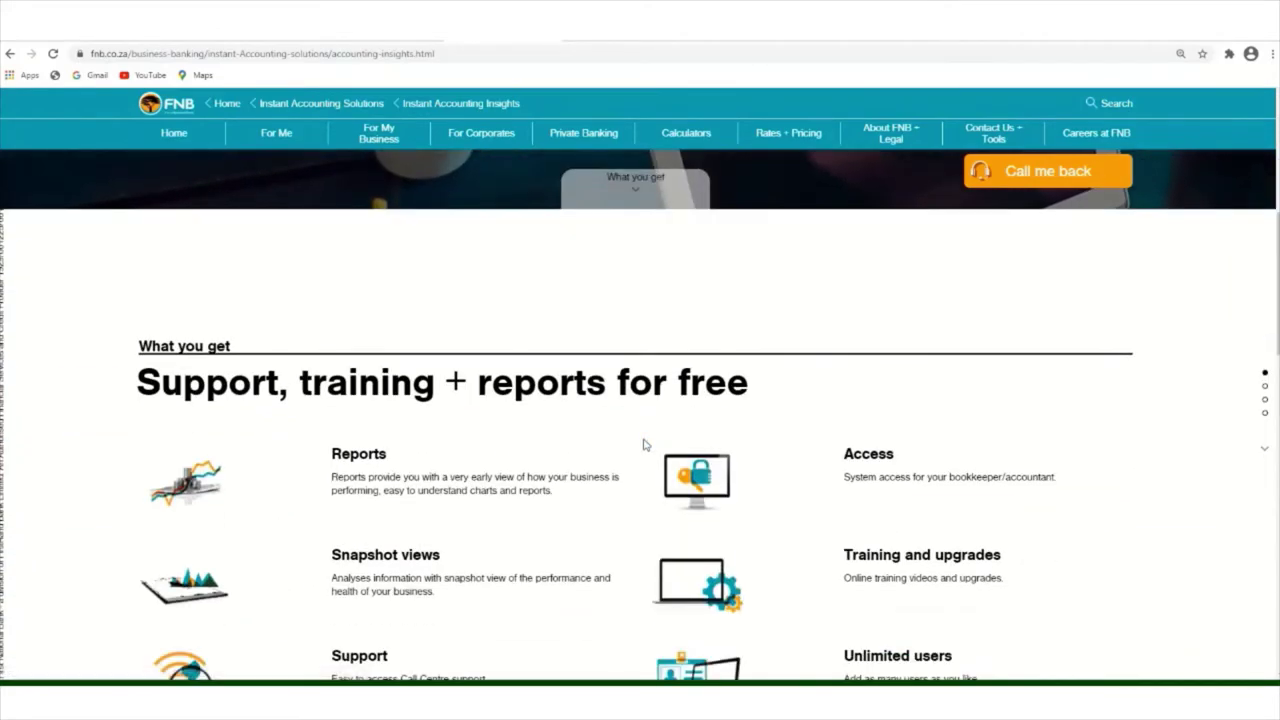
pyautogui.scroll(-2, 643, 445)
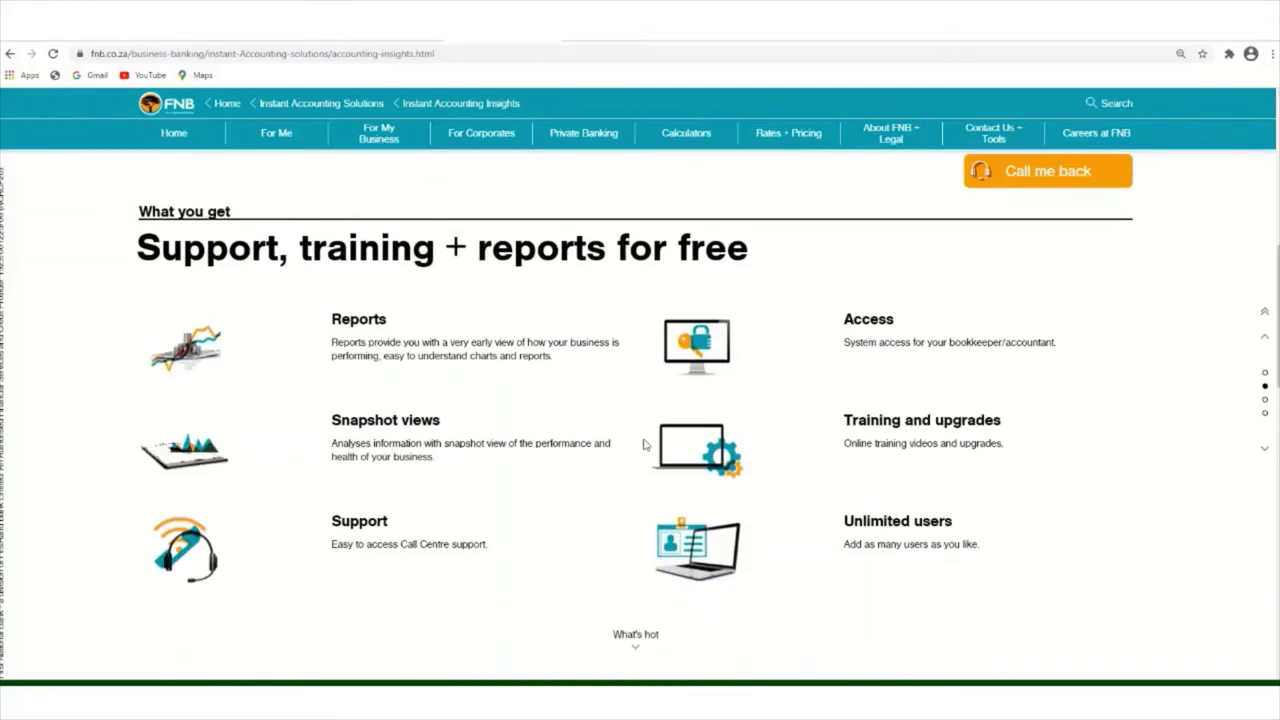
# - Review the What's hot and Getting it made easy sections of Accounting Insights, comparing them with the listed product benefits
pyautogui.scroll(-3, 643, 445)
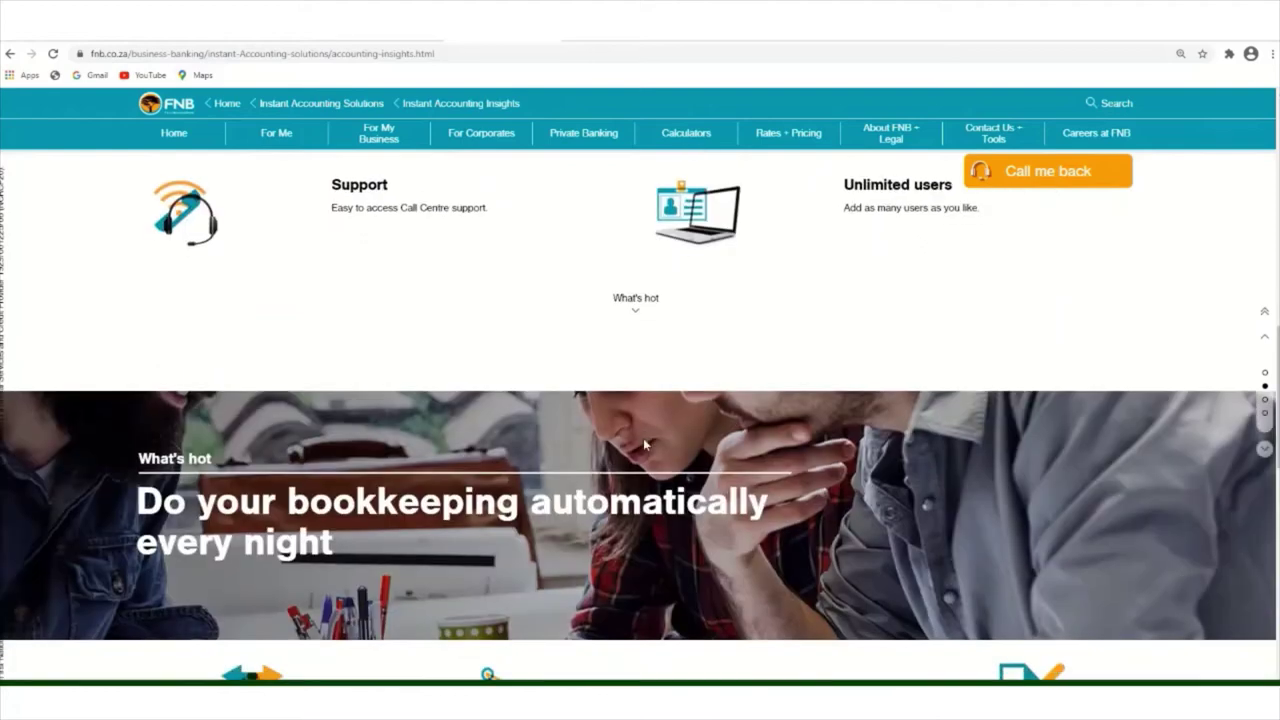
pyautogui.scroll(2, 645, 443)
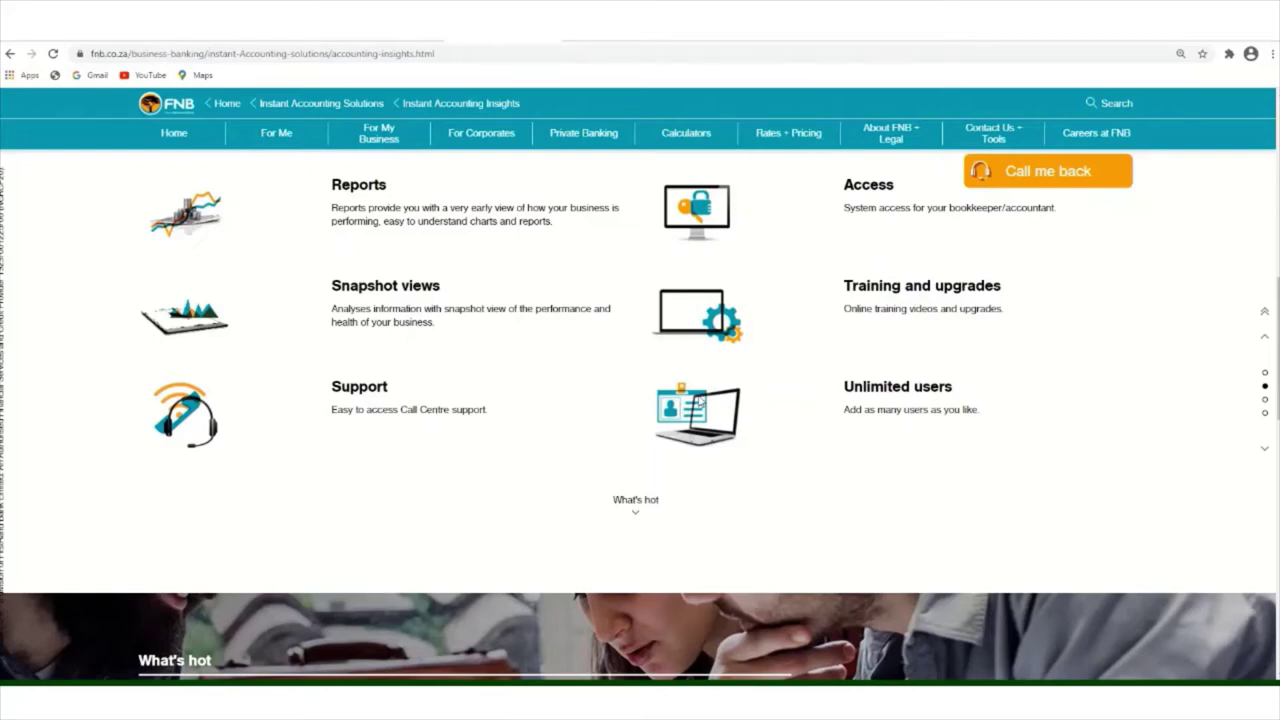
pyautogui.scroll(-3, 699, 400)
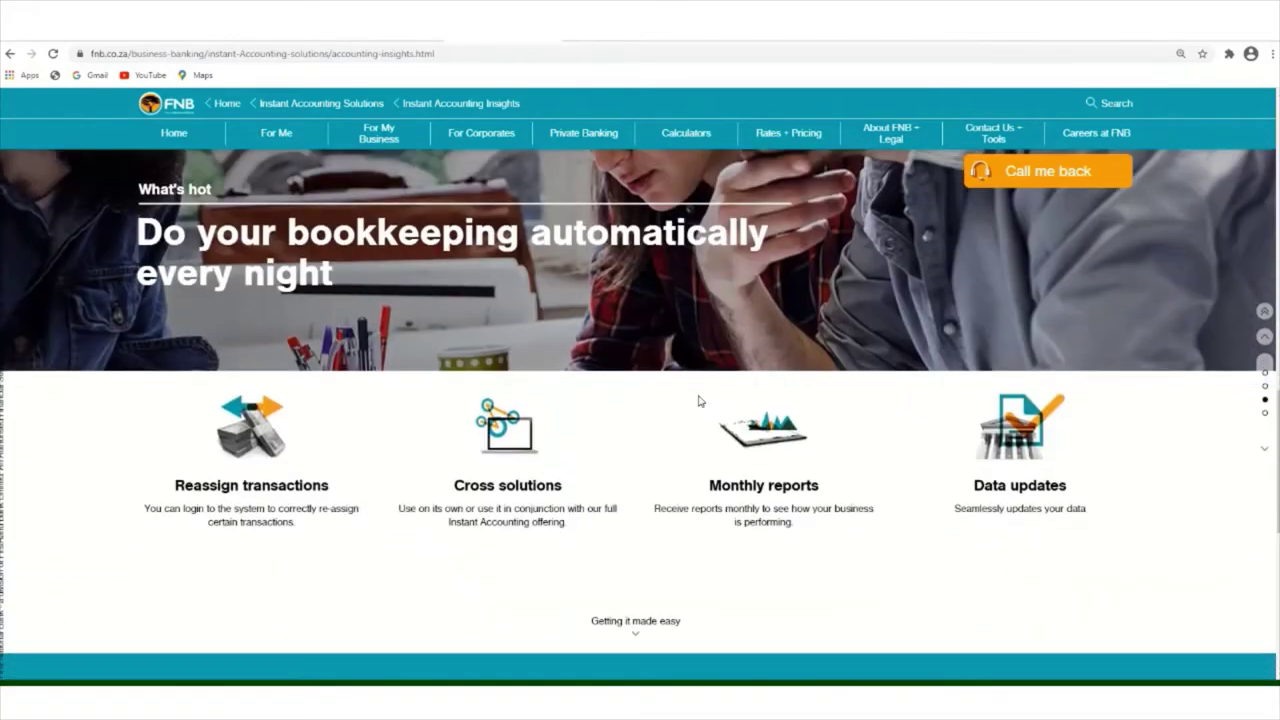
pyautogui.scroll(3, 699, 400)
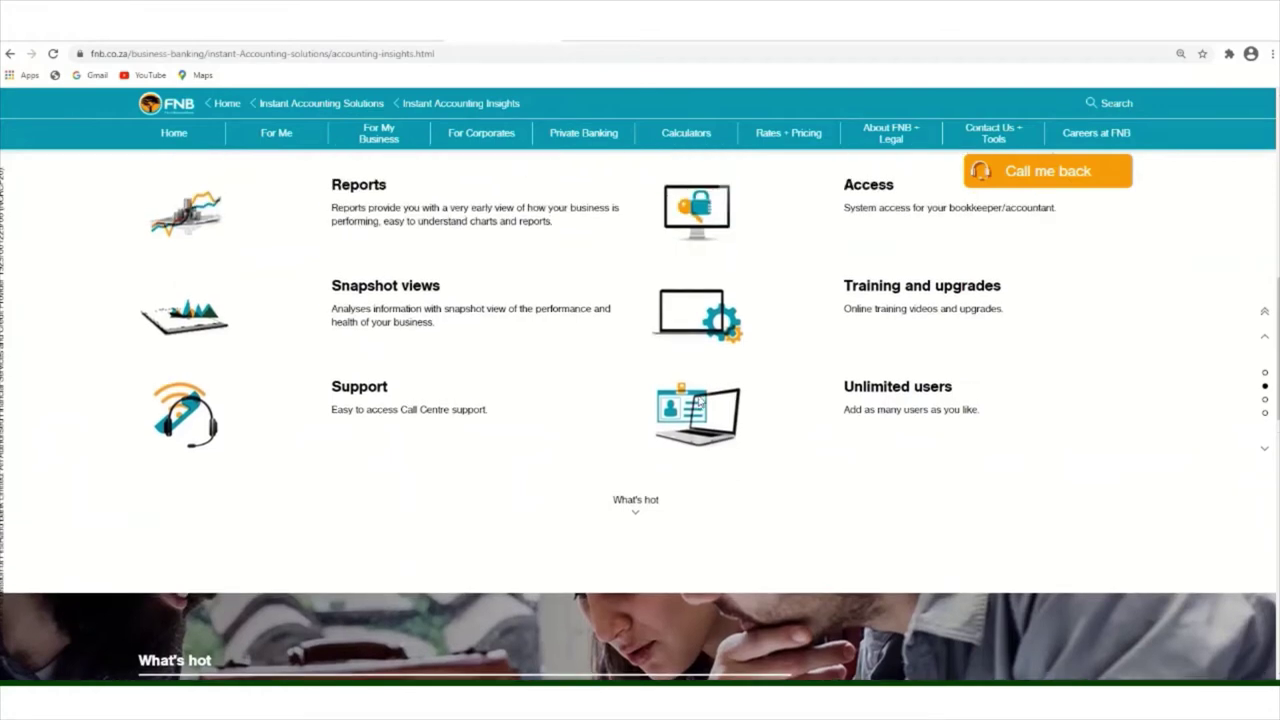
pyautogui.scroll(-3, 929, 457)
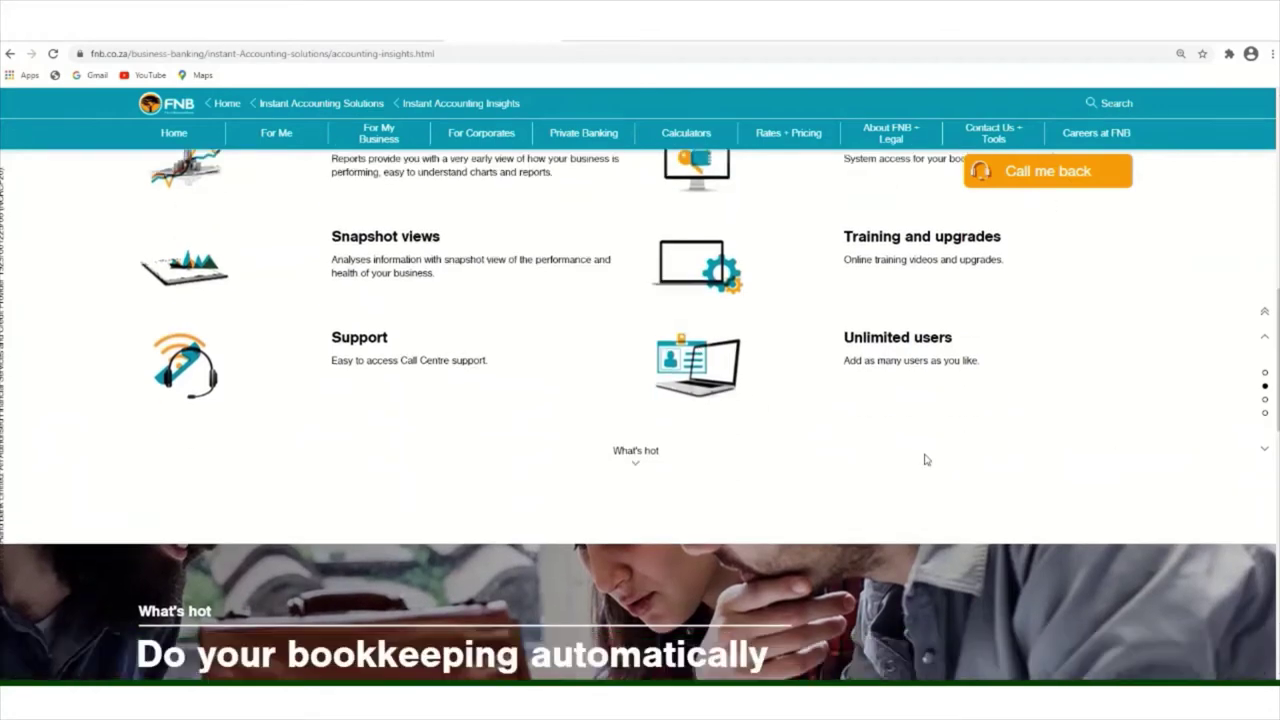
pyautogui.scroll(-4, 926, 460)
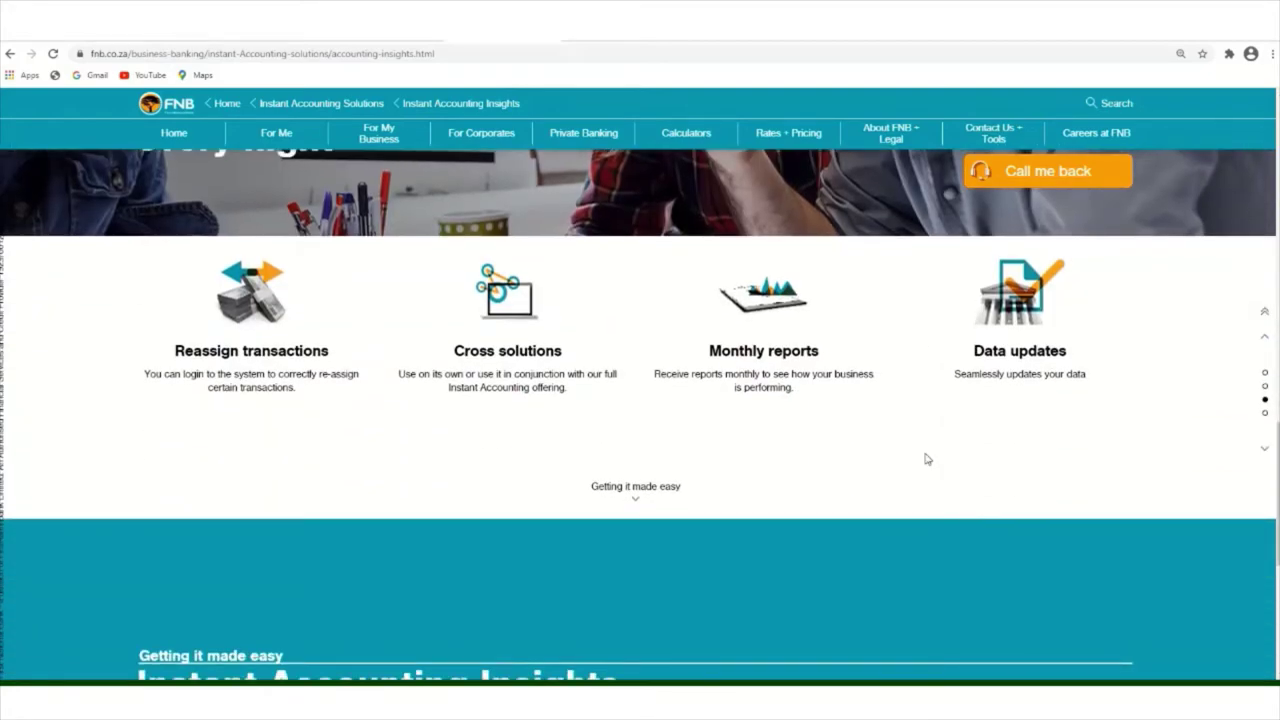
pyautogui.scroll(-3, 925, 459)
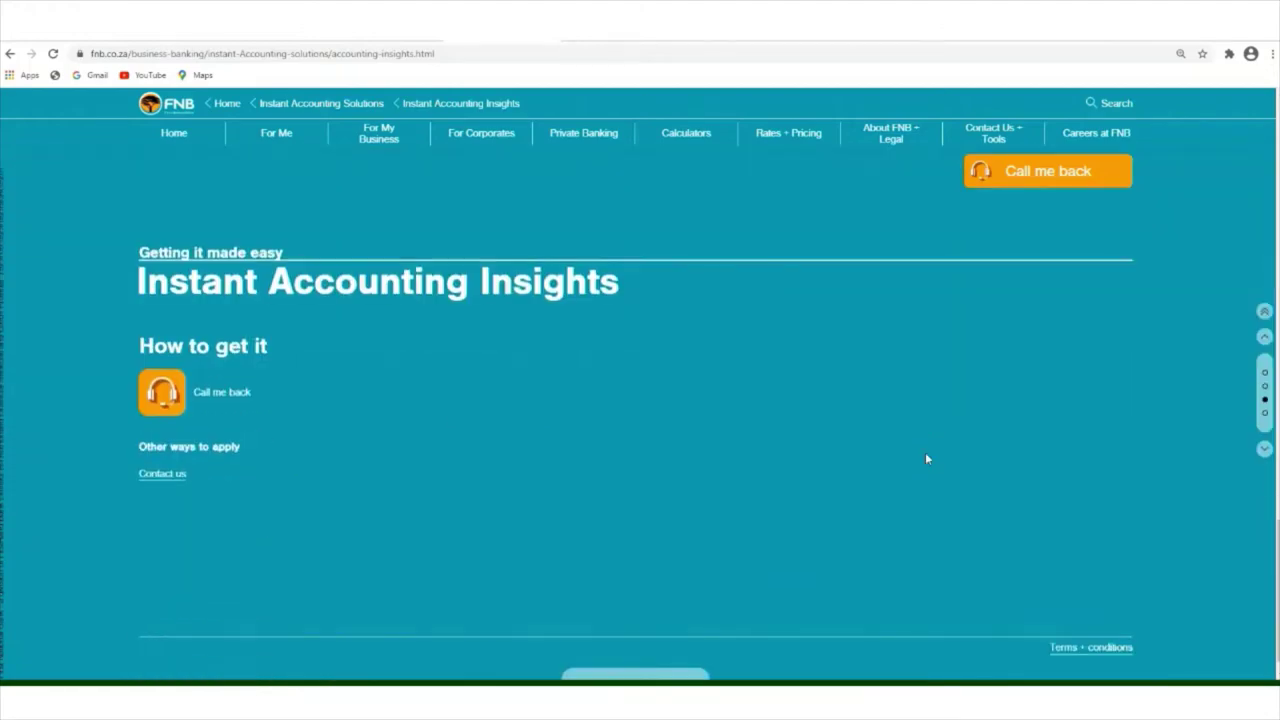
pyautogui.scroll(5, 925, 460)
pyautogui.scroll(5, 925, 459)
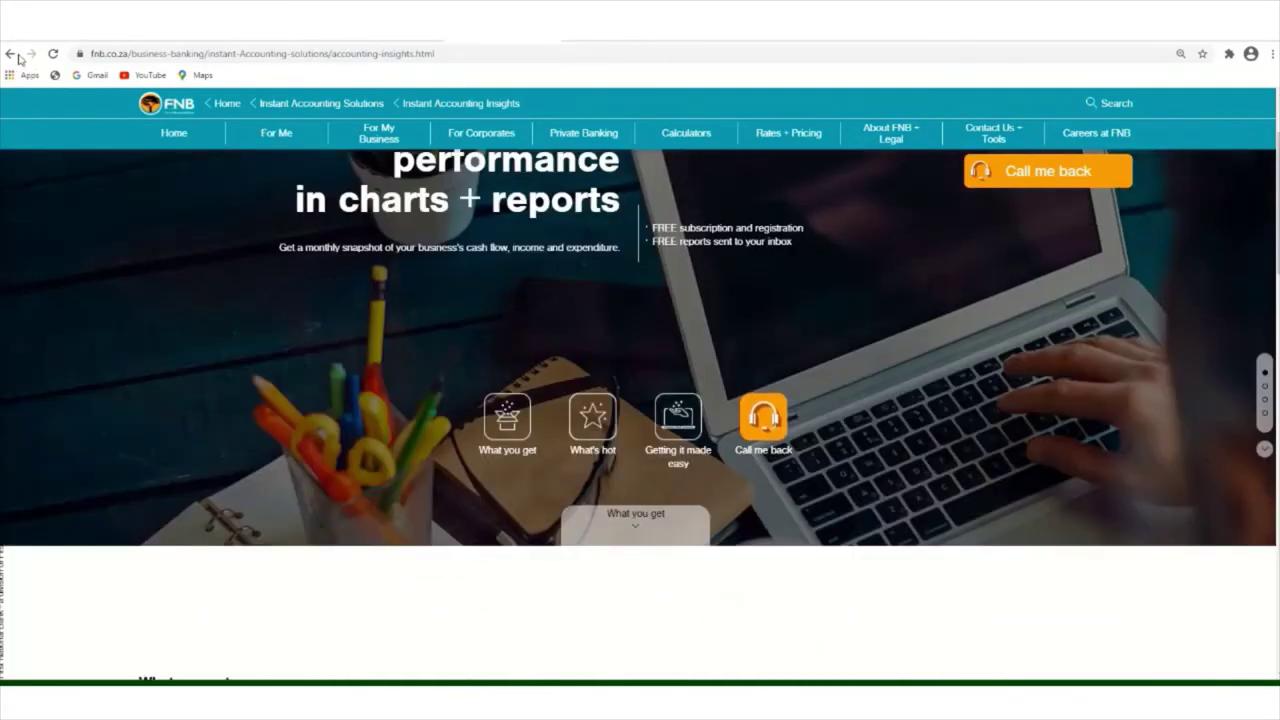
# - Open the Instant Accounting FAQ from the solutions overview, read up to the available modules and highlight "VAT functionality"
pyautogui.click(10, 55)
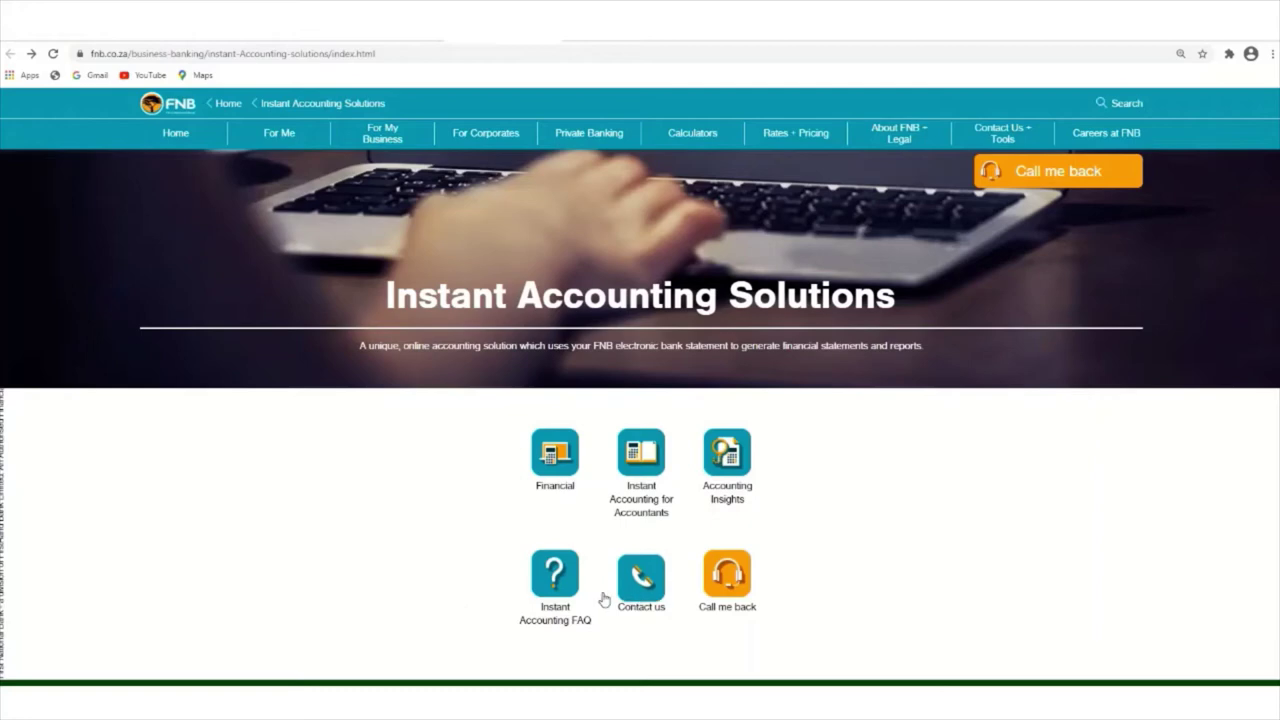
pyautogui.click(555, 591)
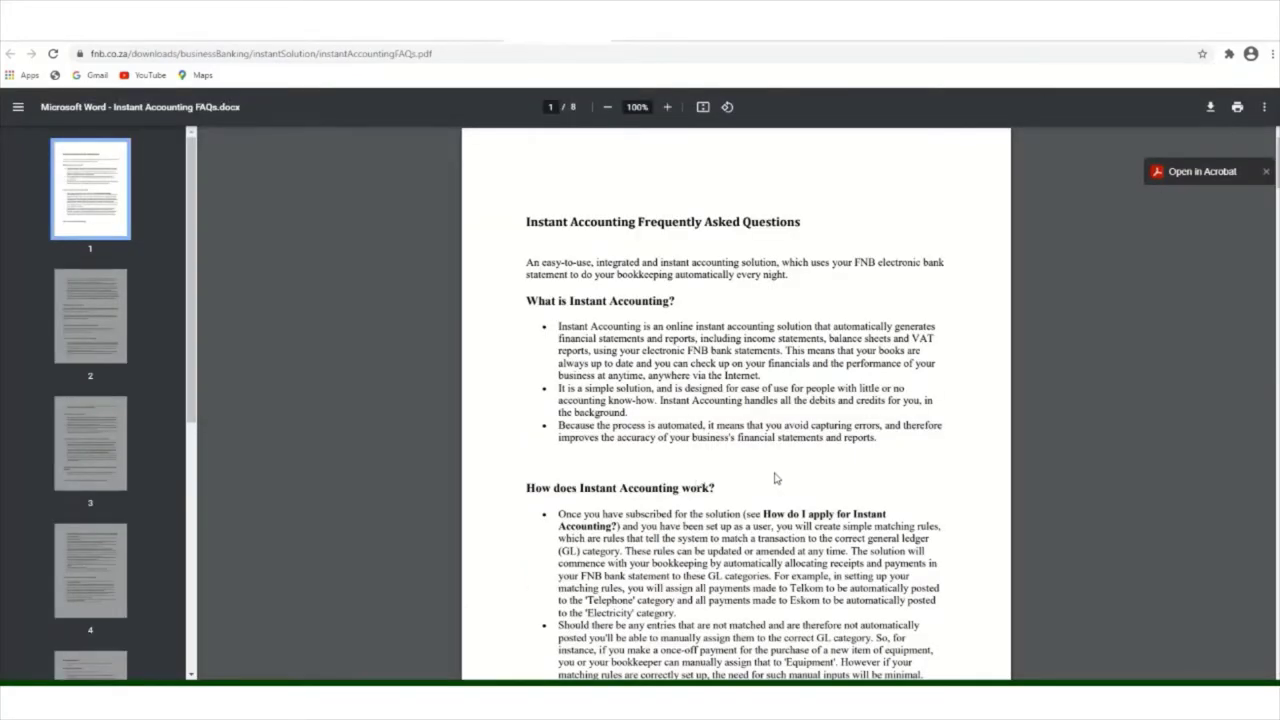
pyautogui.scroll(-5, 777, 479)
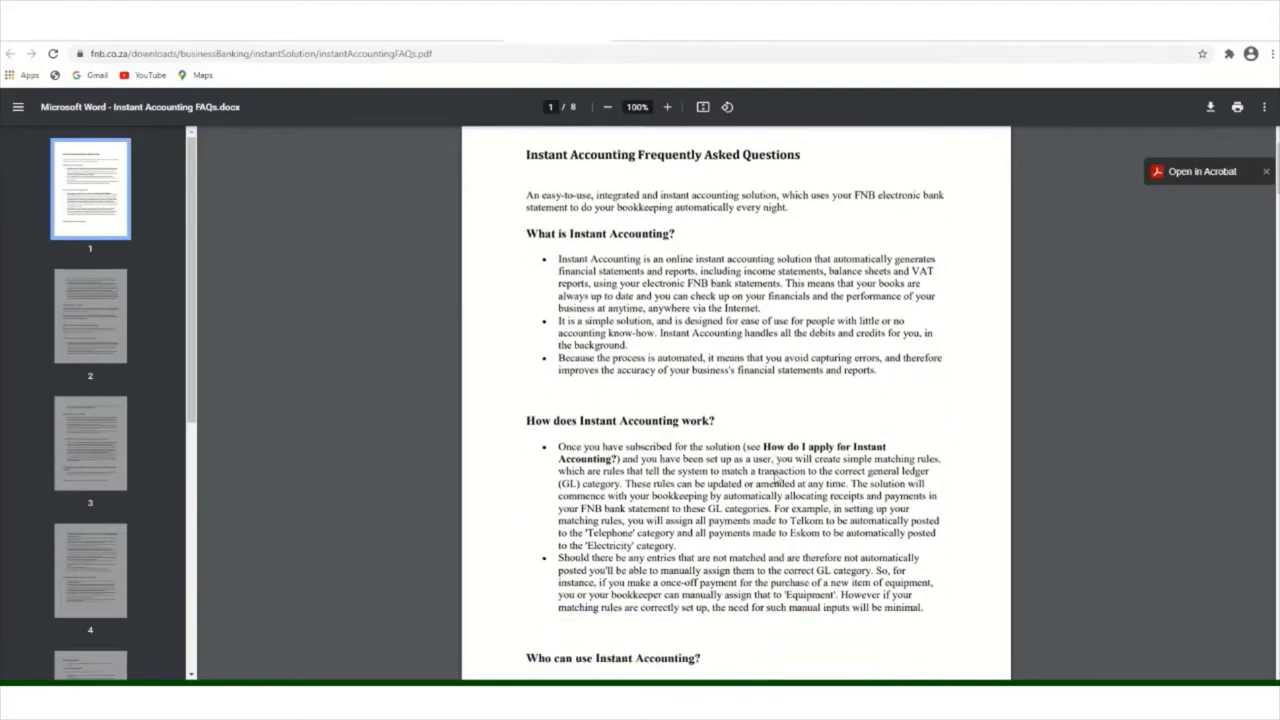
pyautogui.scroll(-3, 777, 479)
pyautogui.scroll(-2, 777, 479)
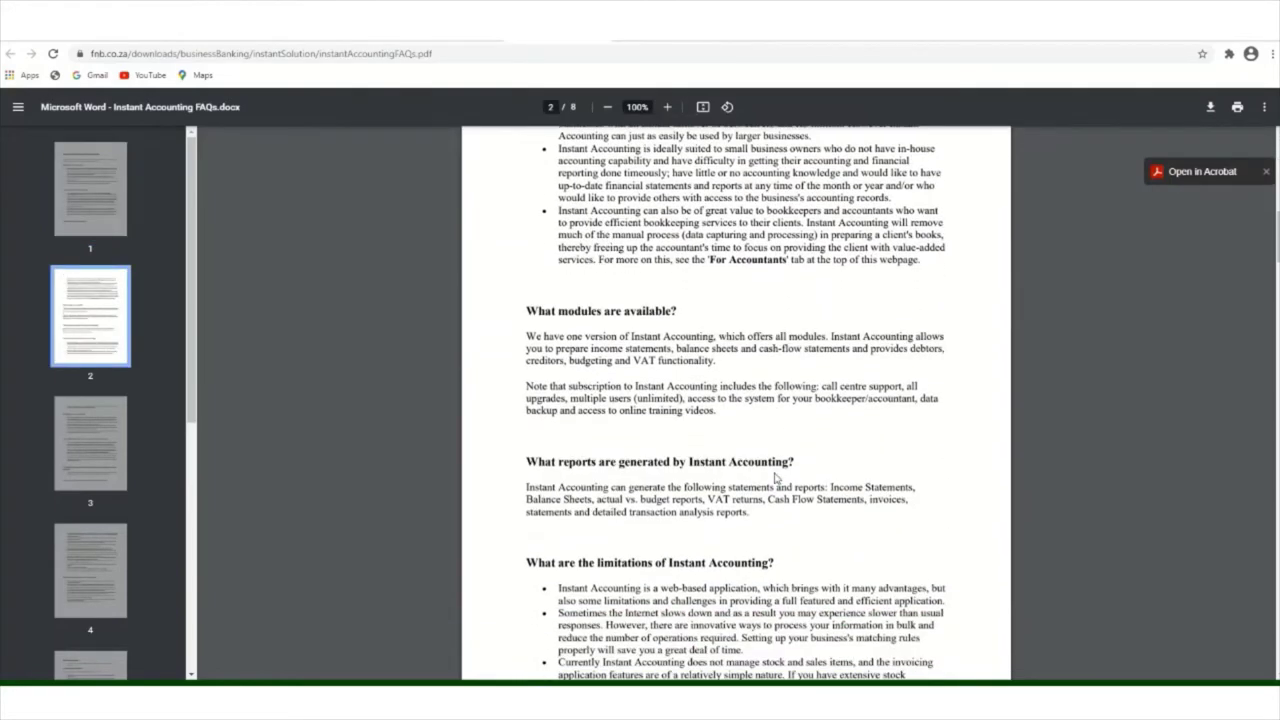
pyautogui.scroll(-1, 777, 479)
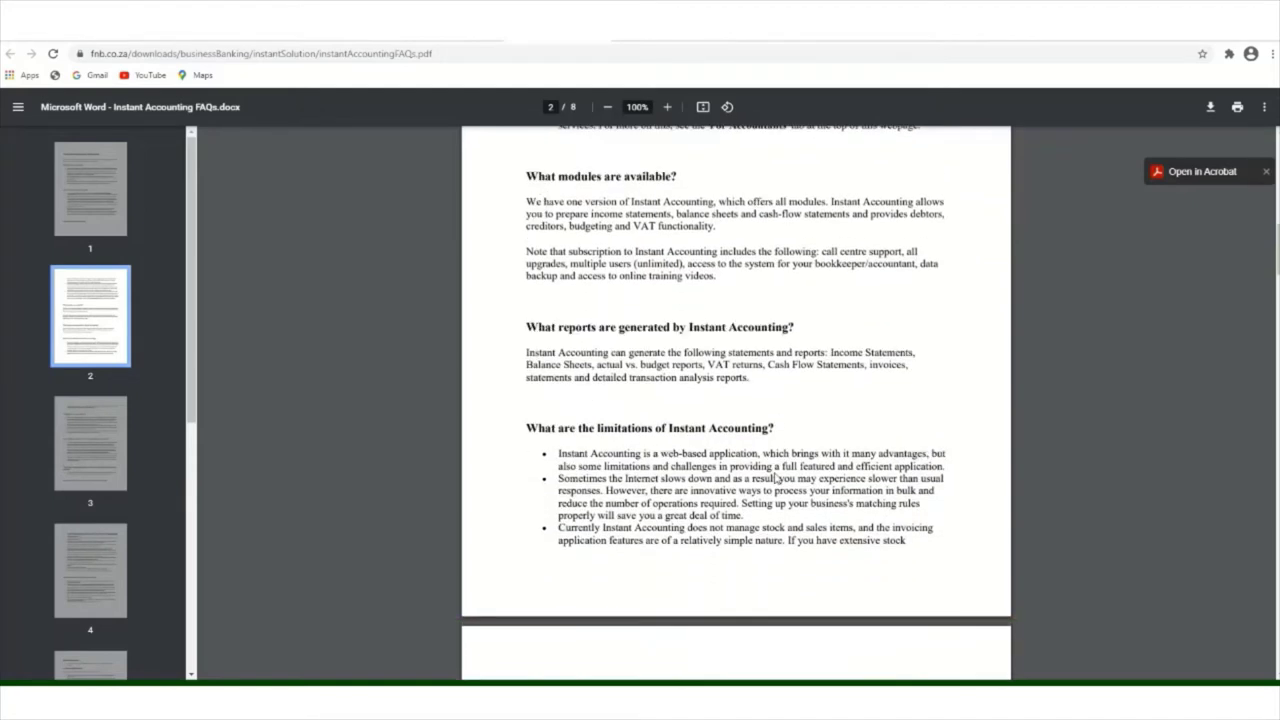
pyautogui.moveTo(633, 224); pyautogui.dragTo(716, 226)
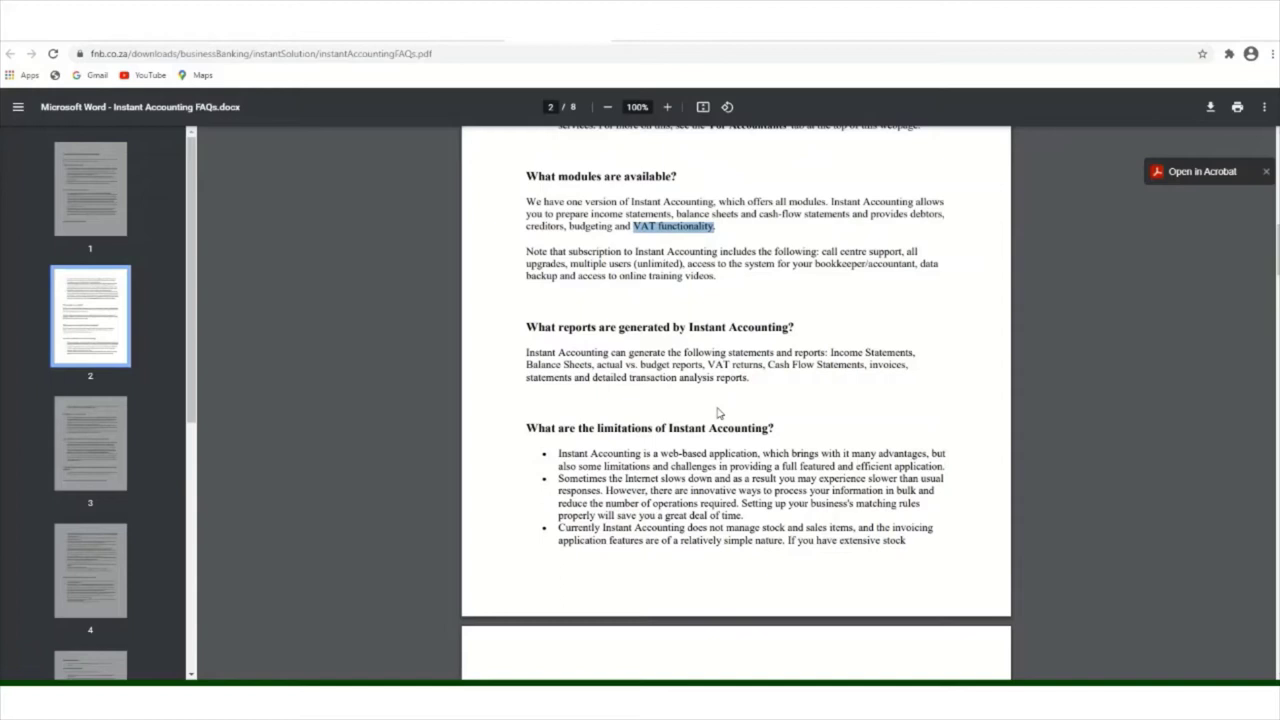
# - Read the FAQ answers on limitations, multiple user access and differences from other accounting packages
pyautogui.scroll(-2, 717, 412)
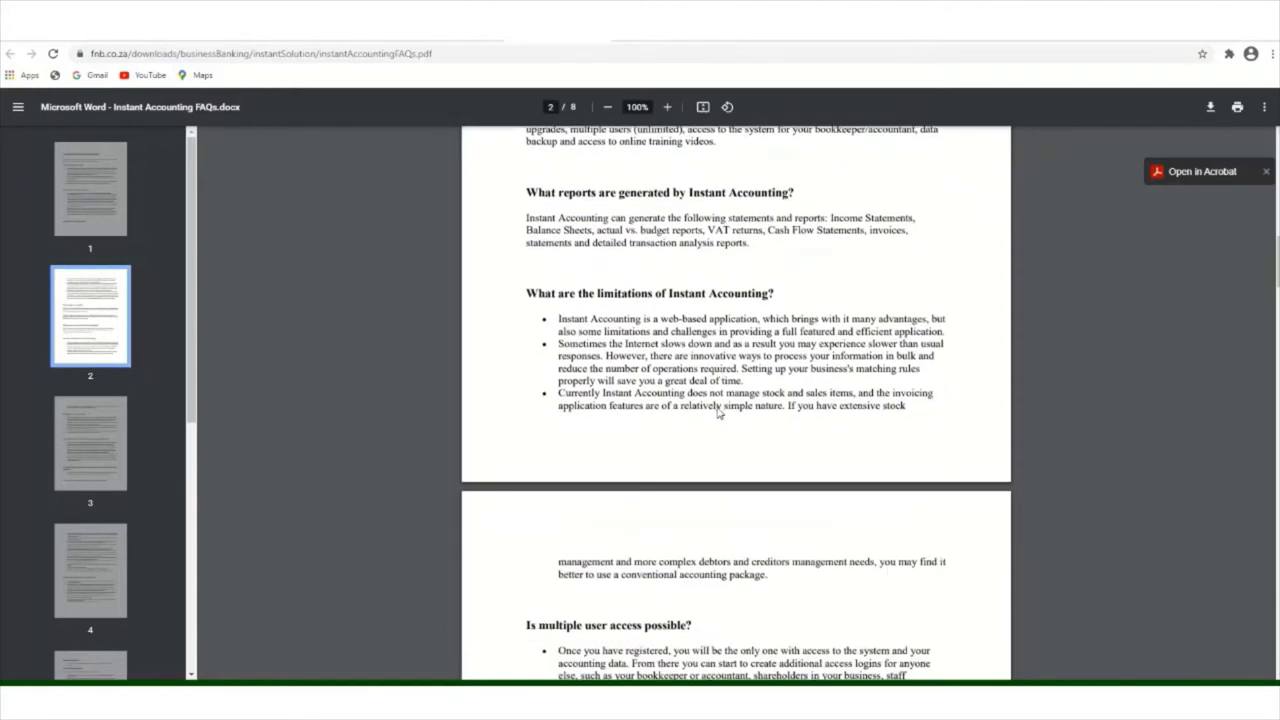
pyautogui.scroll(-1, 717, 412)
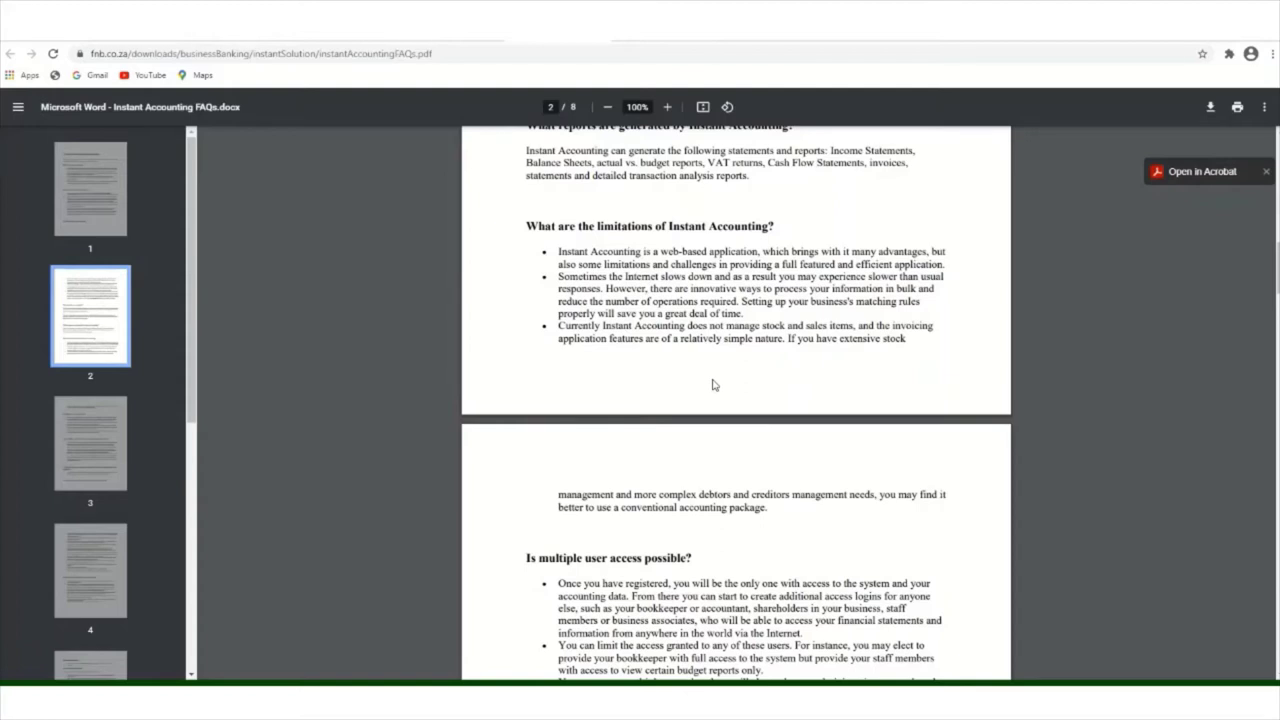
pyautogui.scroll(-3, 713, 385)
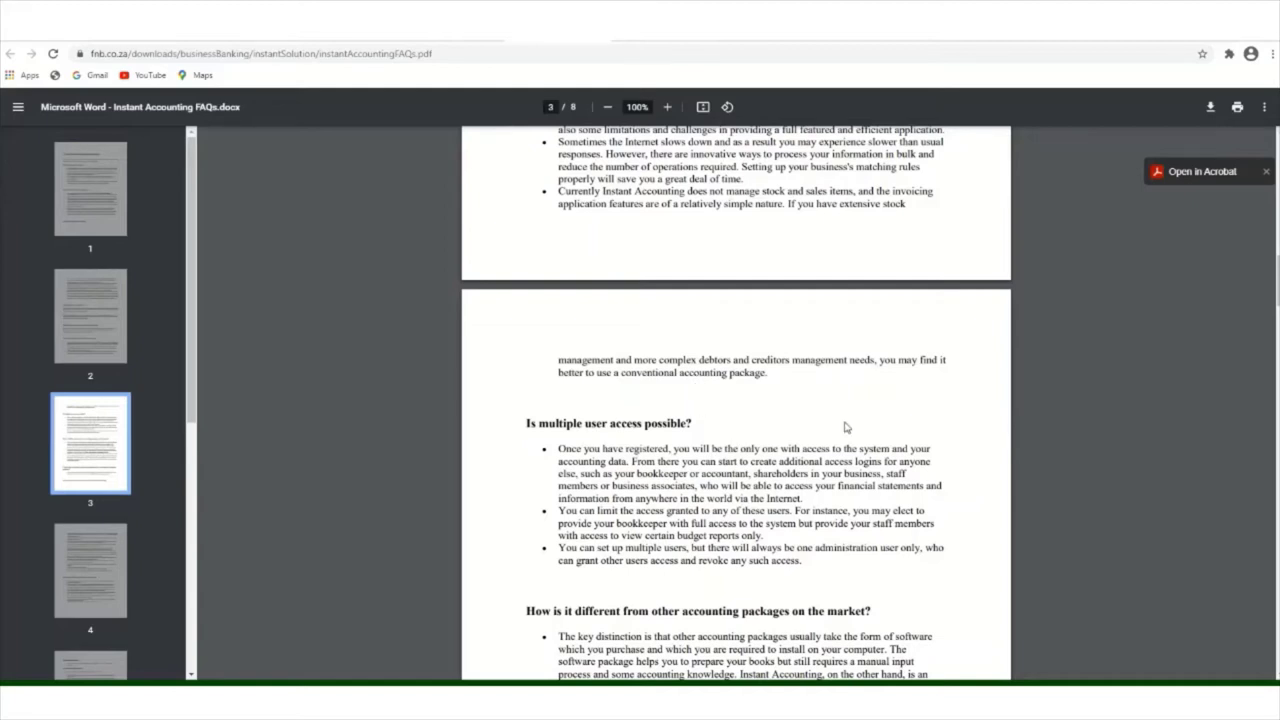
pyautogui.scroll(-1, 646, 541)
pyautogui.scroll(-3, 646, 541)
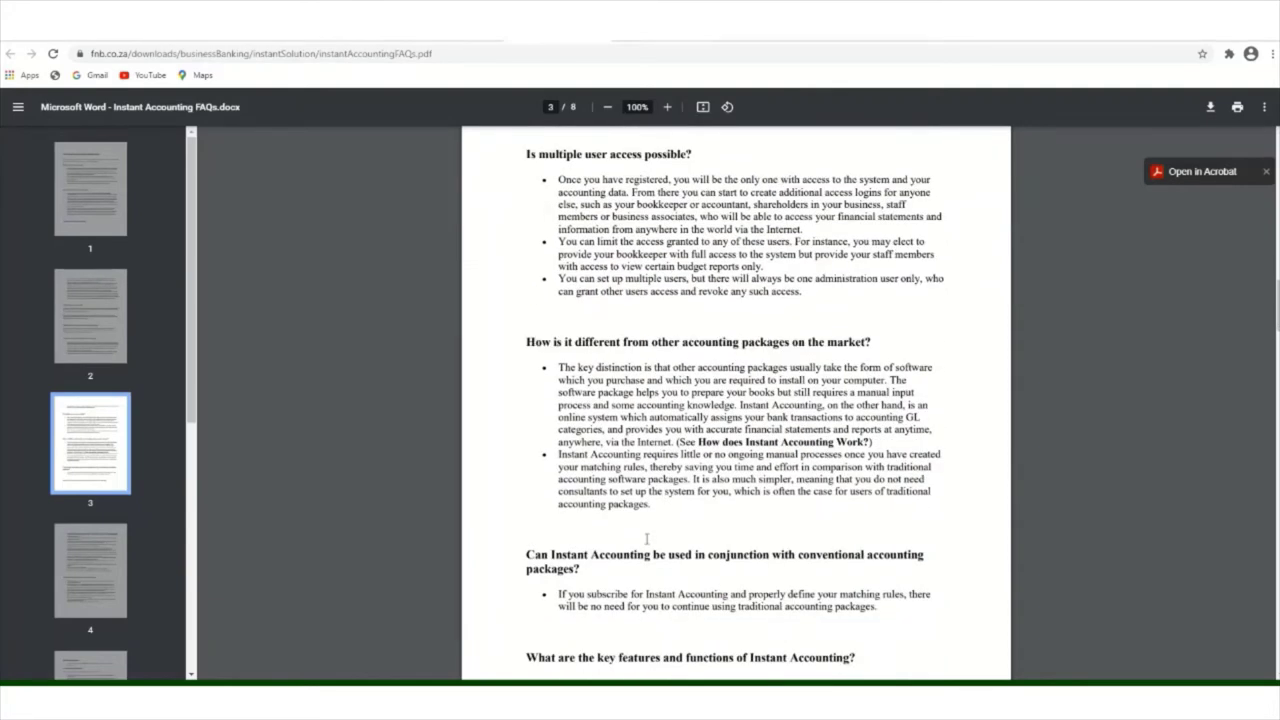
# - Read the FAQ's key features and functions, highlight the points on invoices, transaction, debtors and budget reports, and clear the highlight
pyautogui.scroll(-7, 646, 540)
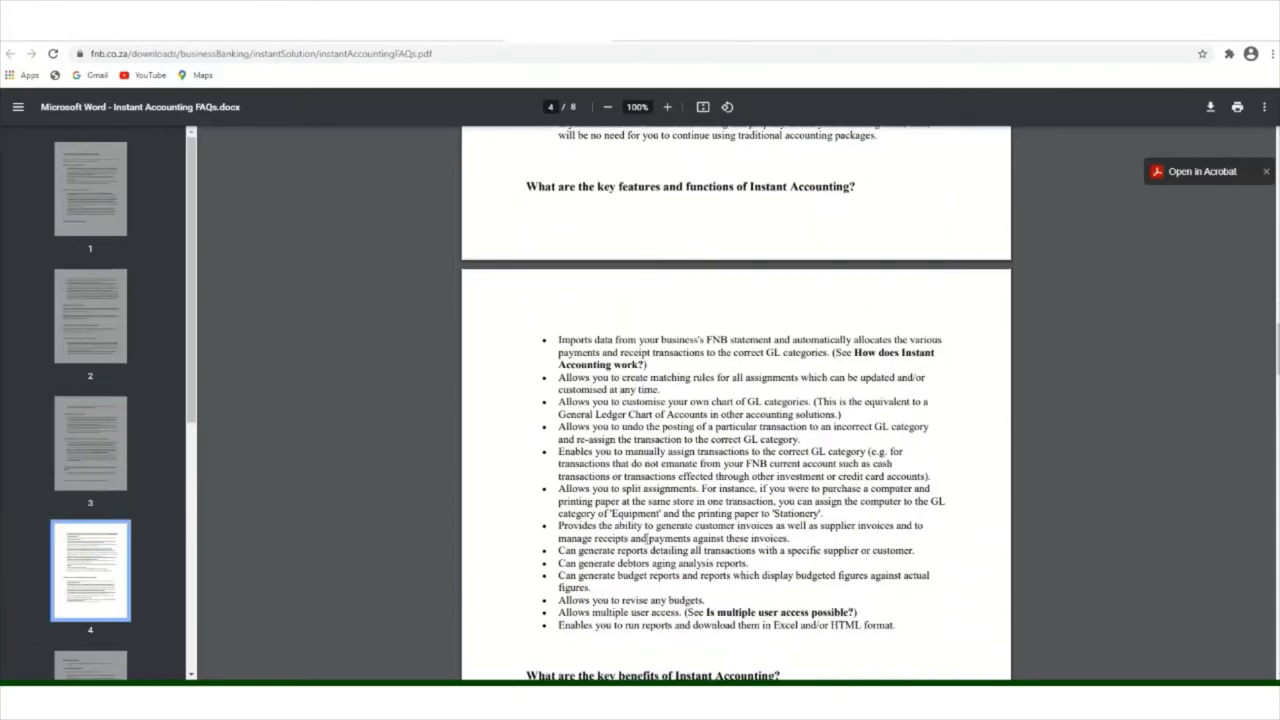
pyautogui.scroll(-1, 646, 540)
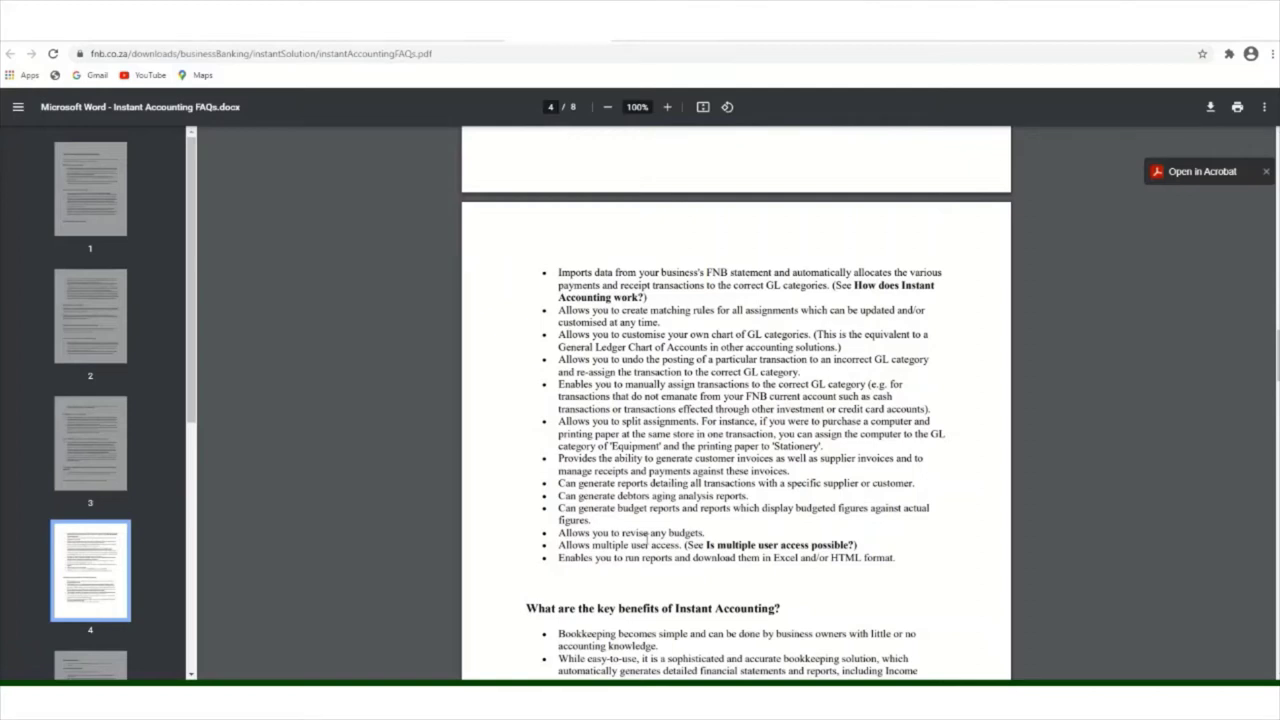
pyautogui.scroll(2, 647, 537)
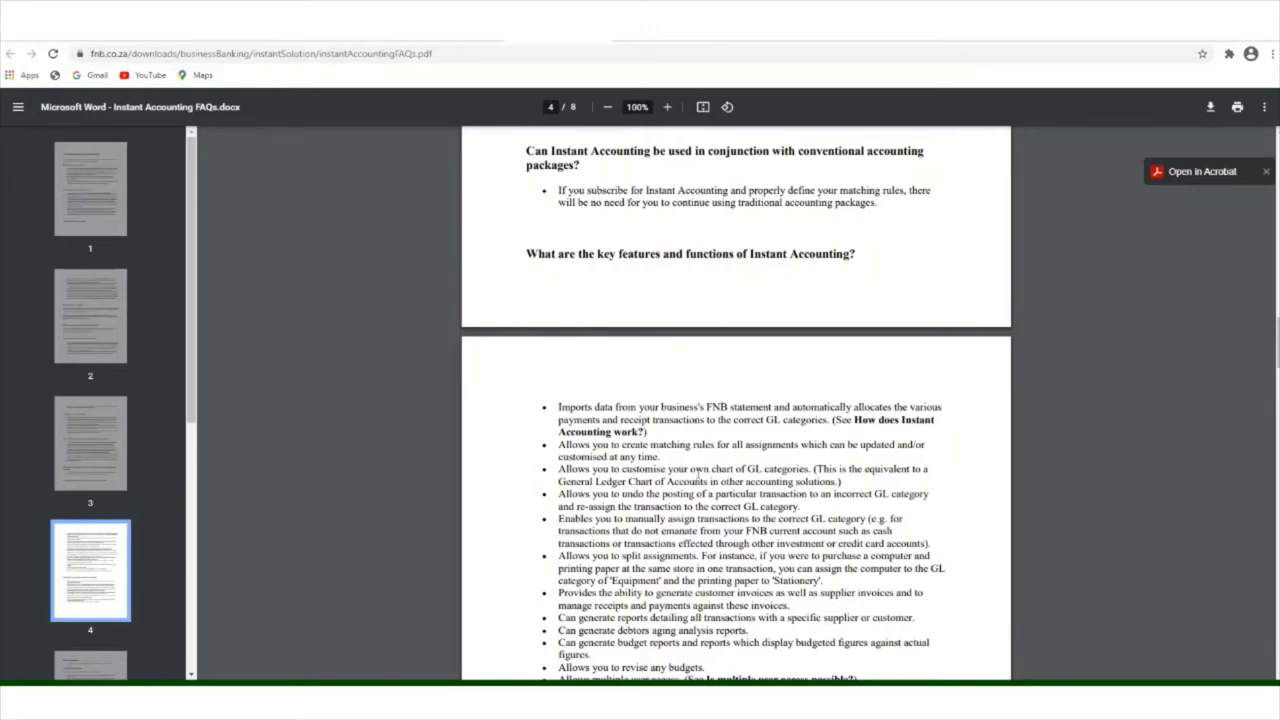
pyautogui.scroll(-1, 697, 470)
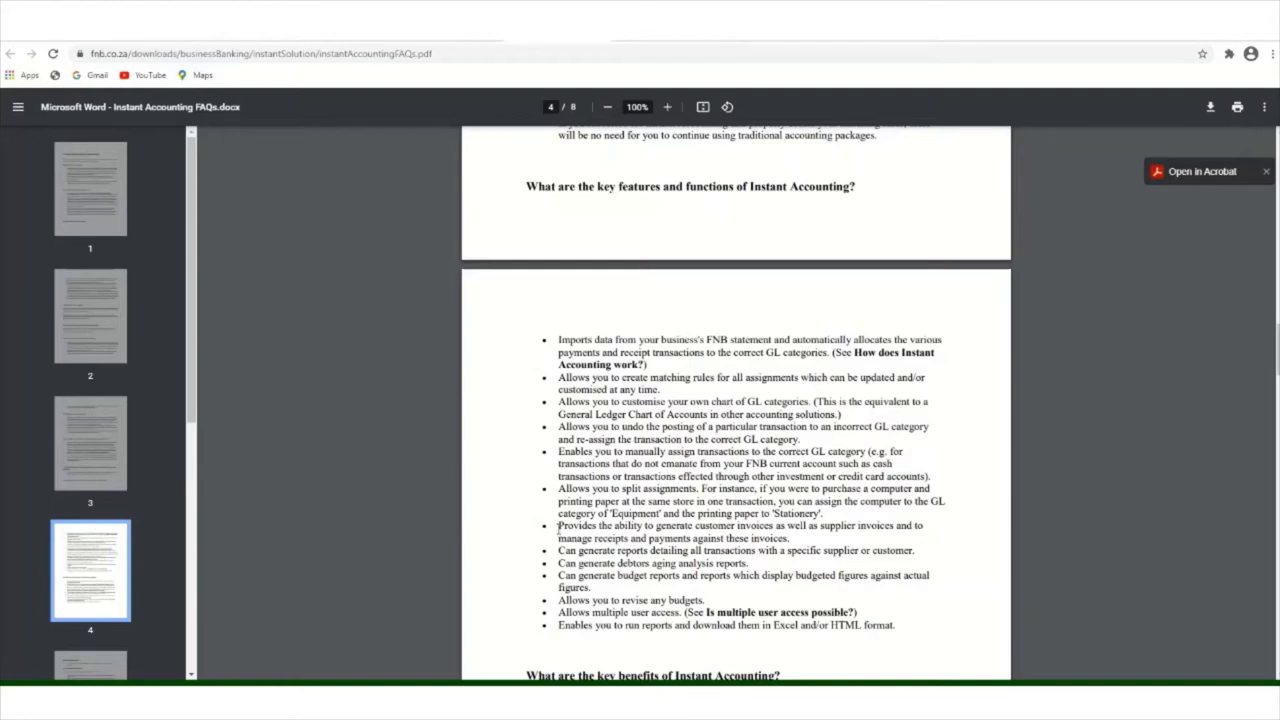
pyautogui.moveTo(558, 526); pyautogui.dragTo(777, 536)
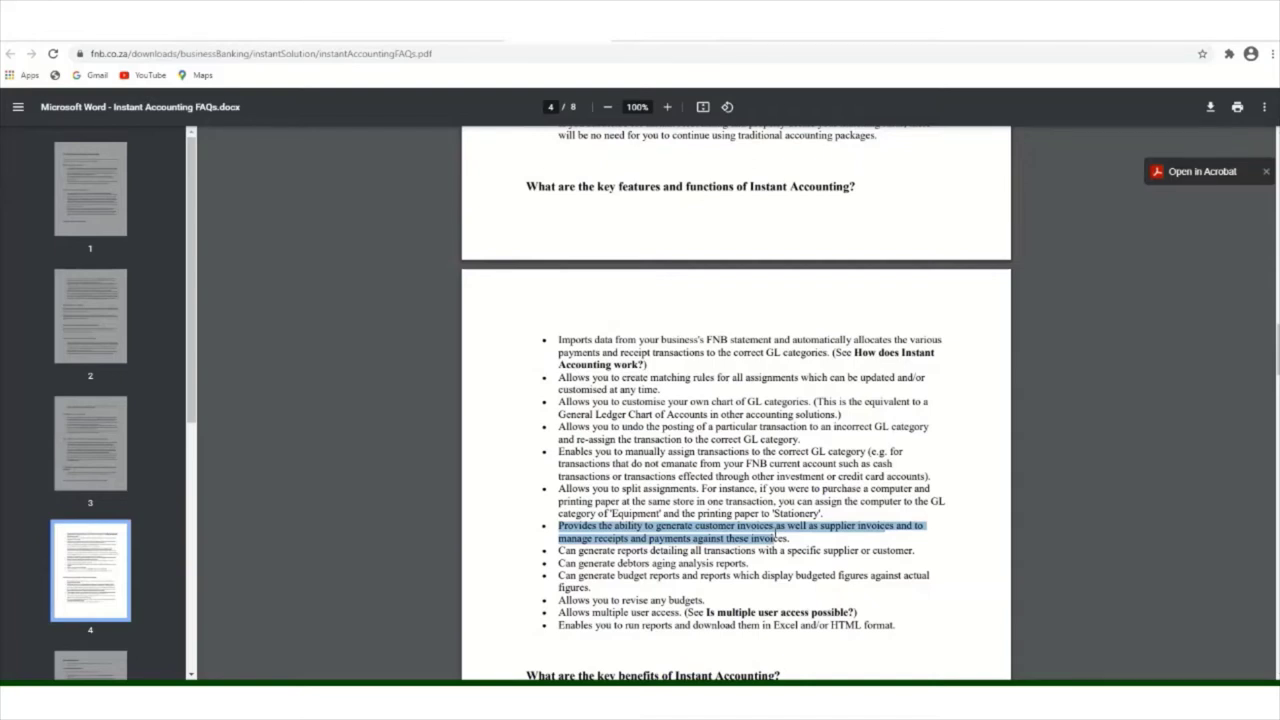
pyautogui.moveTo(777, 536); pyautogui.dragTo(784, 578)
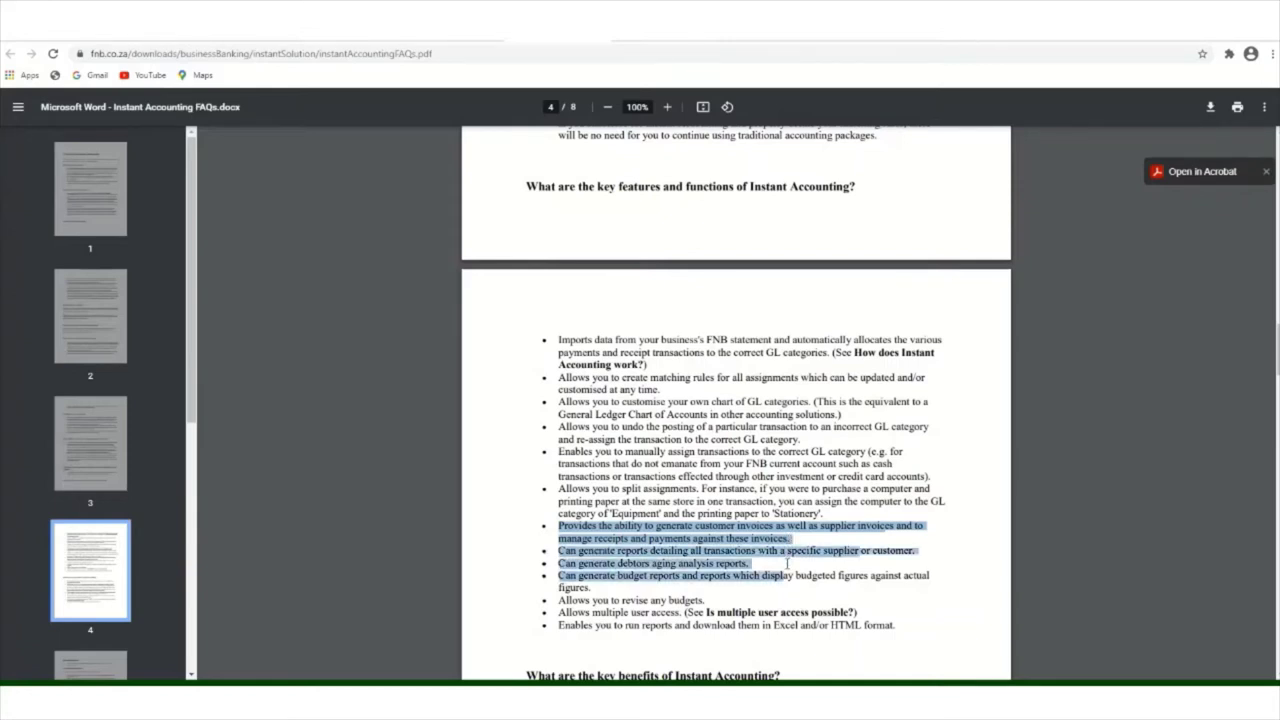
pyautogui.click(705, 607)
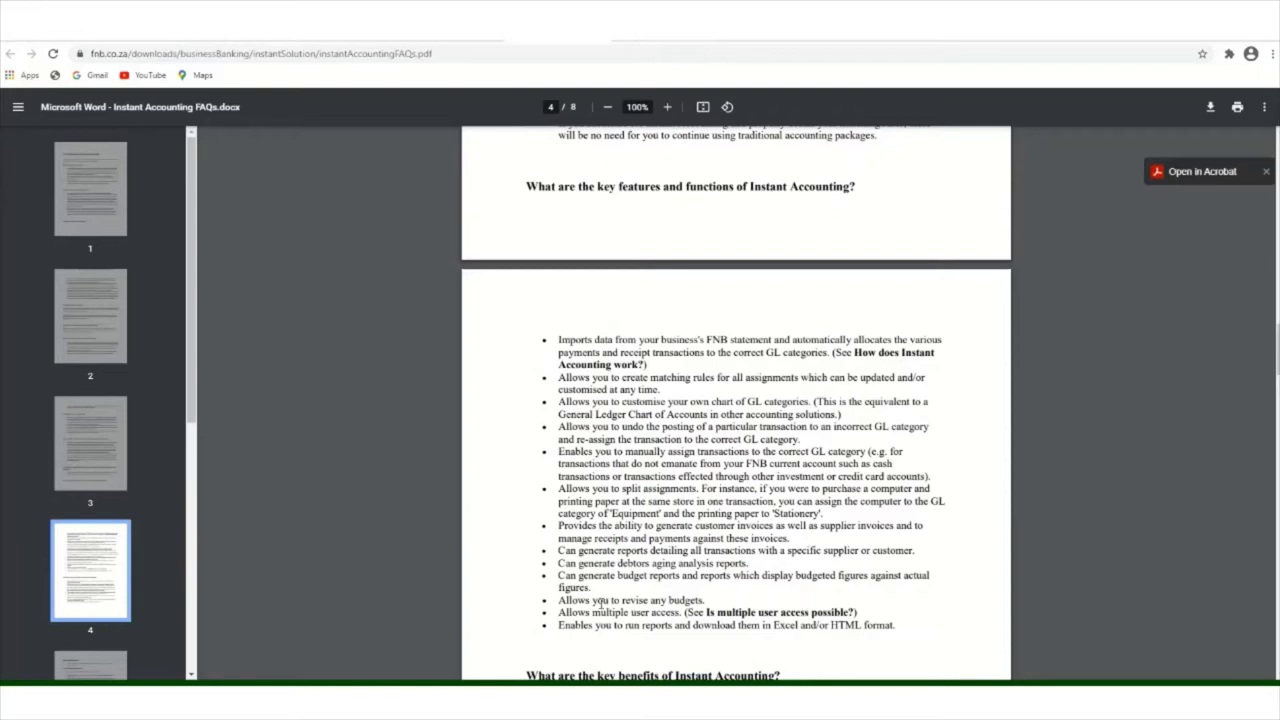
# - Read the FAQ's key benefits of Instant Accounting and highlight the point about data storage on FNB's secure servers and back-ups
pyautogui.scroll(-2, 600, 603)
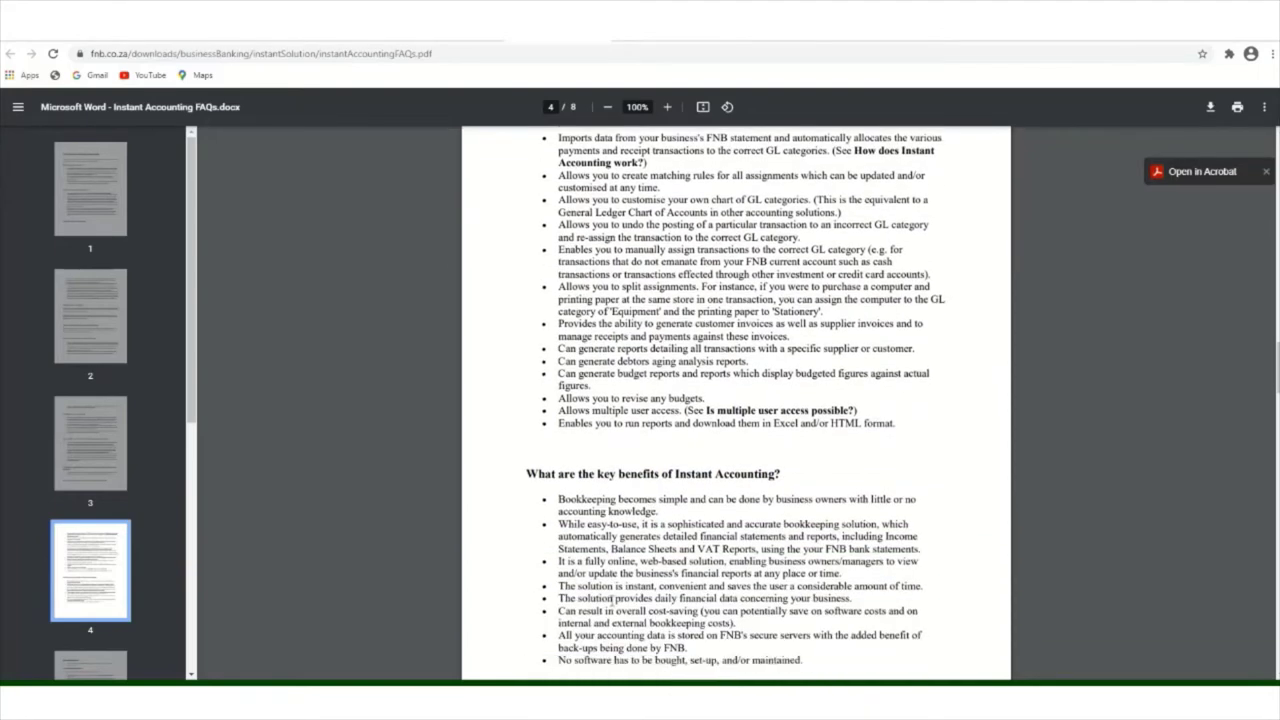
pyautogui.scroll(-1, 611, 600)
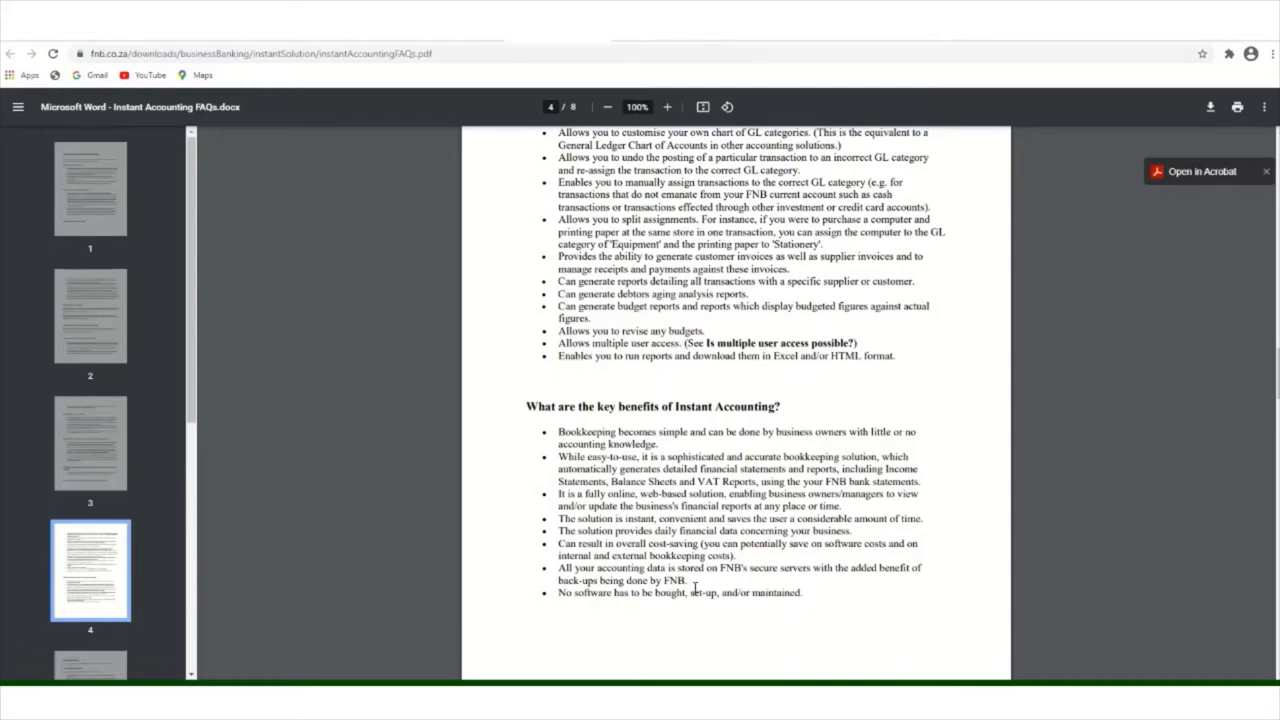
pyautogui.moveTo(690, 578); pyautogui.dragTo(559, 564)
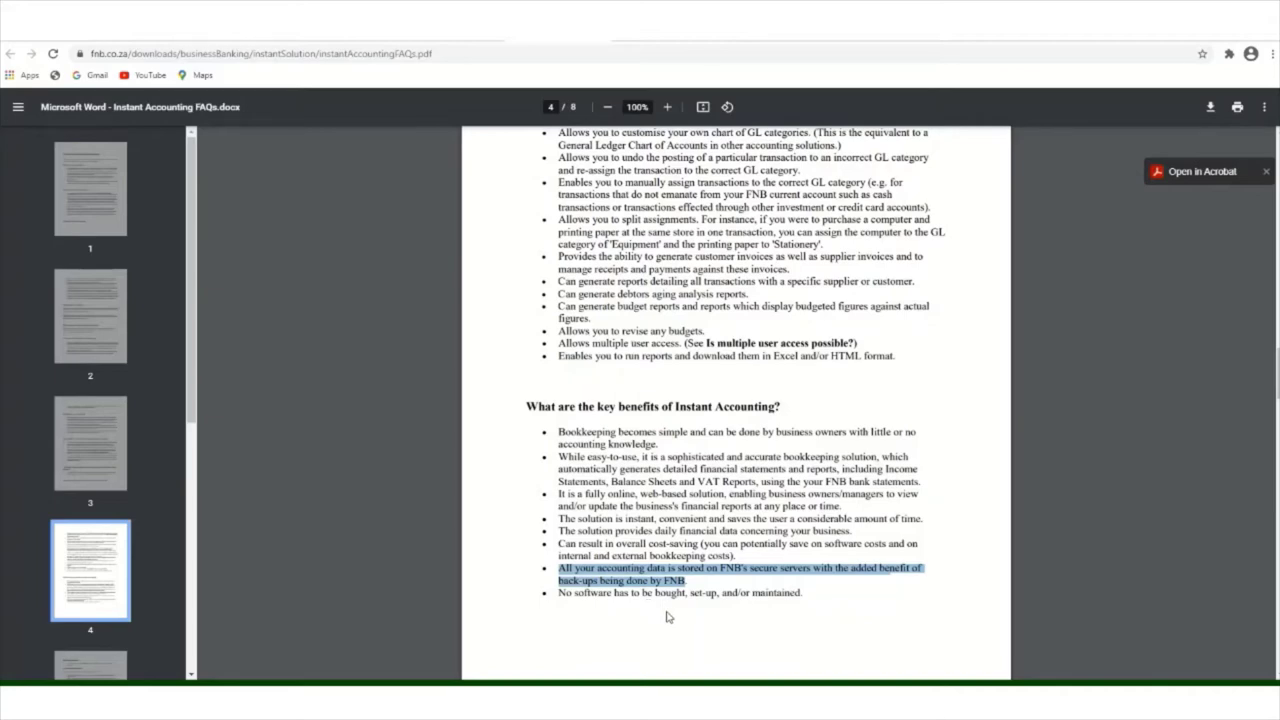
# - Read the FAQ answers on Instant Accounting's cost, free support and history data, registration process and minimum contract period
pyautogui.scroll(-3, 705, 618)
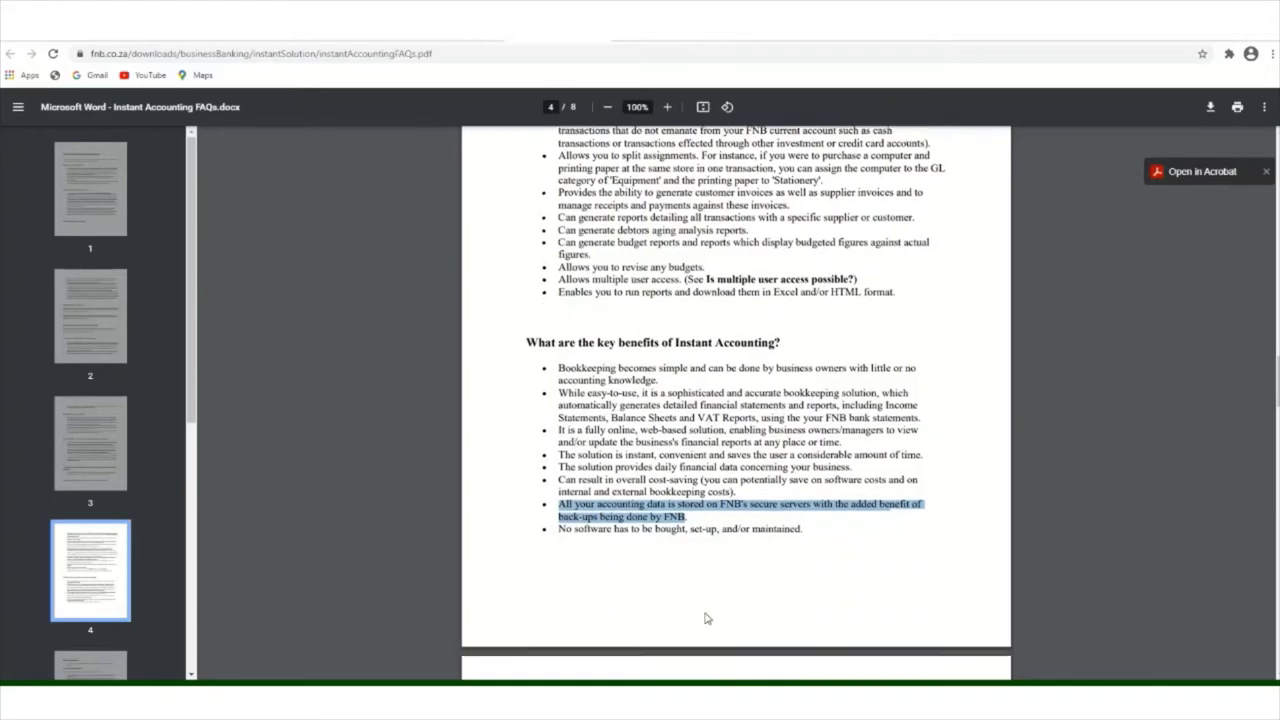
pyautogui.scroll(-1, 705, 618)
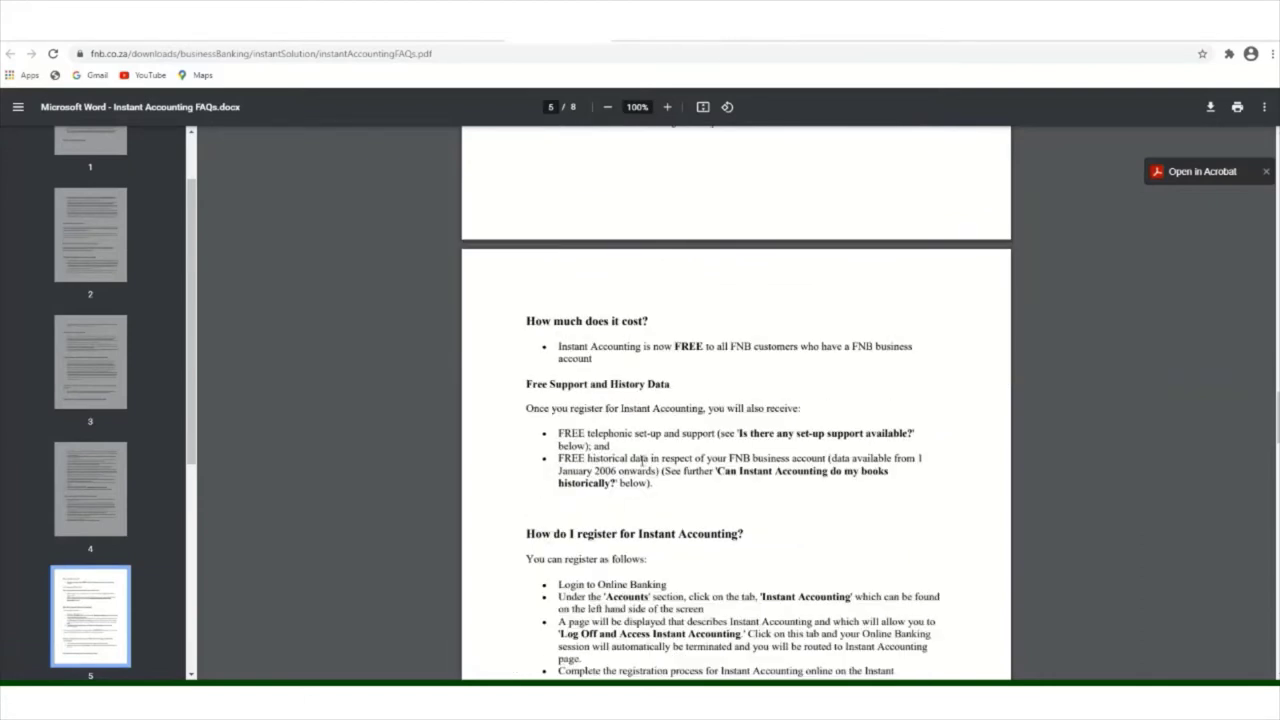
pyautogui.scroll(-2, 667, 497)
pyautogui.scroll(-1, 644, 417)
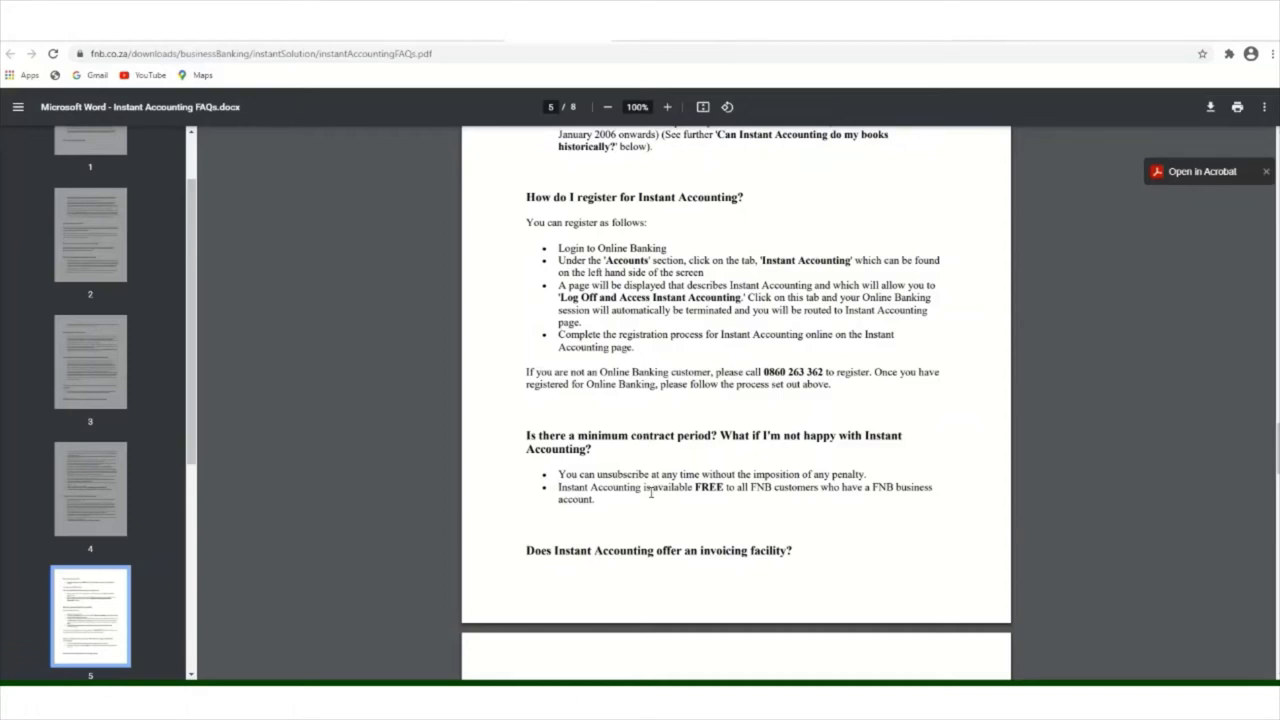
pyautogui.scroll(-1, 651, 492)
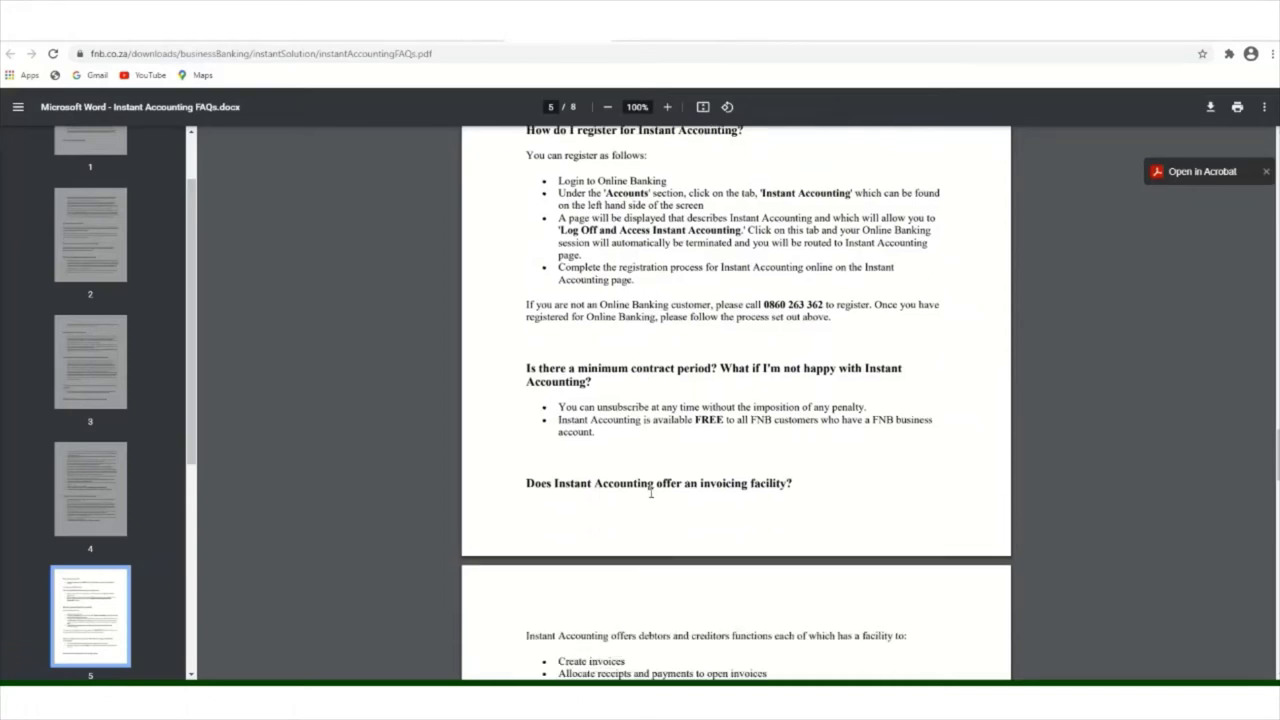
# - Read the remaining FAQ answers, from the invoicing facility and bank account linking to set-up support and queries, and leave the document
pyautogui.scroll(-5, 651, 492)
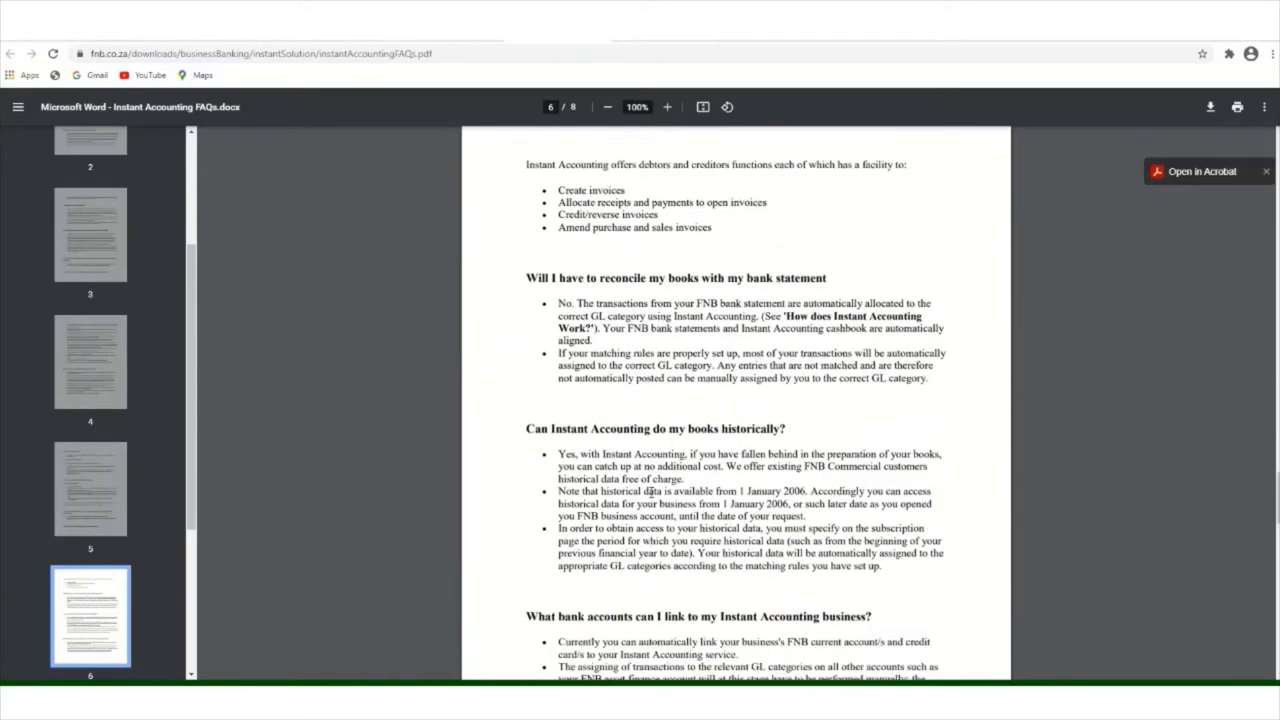
pyautogui.scroll(-4, 651, 492)
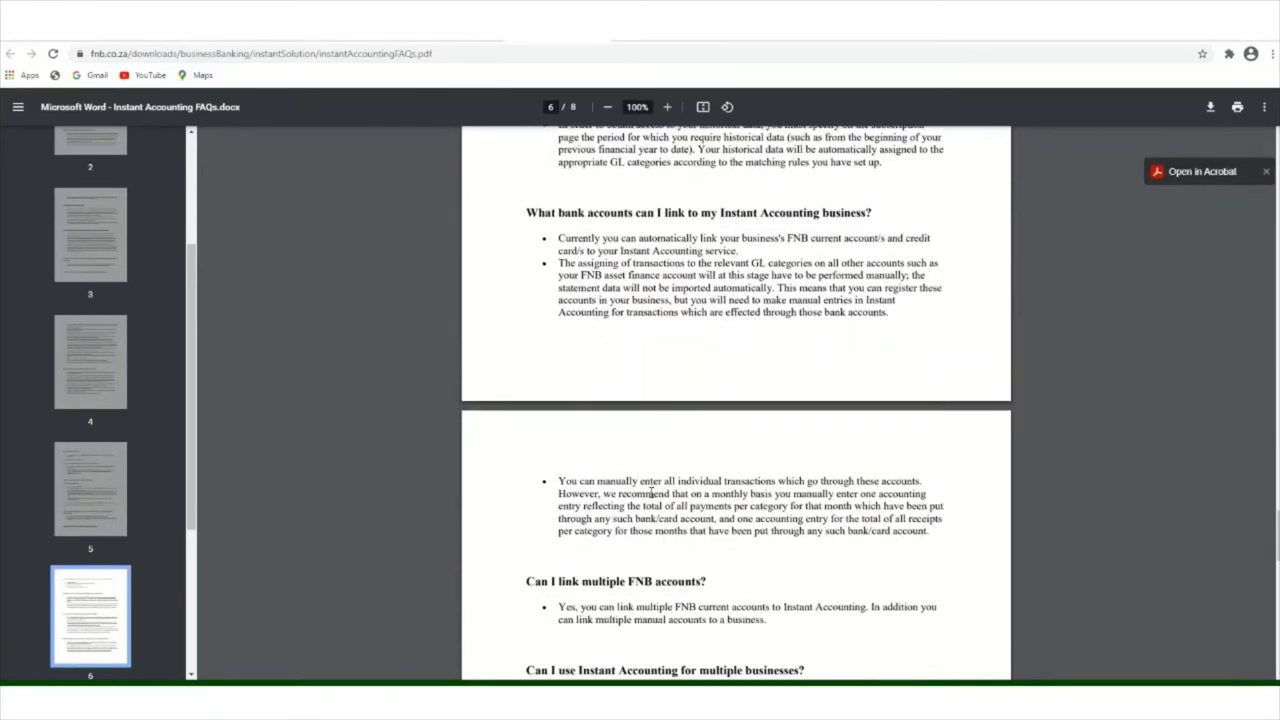
pyautogui.scroll(-2, 651, 492)
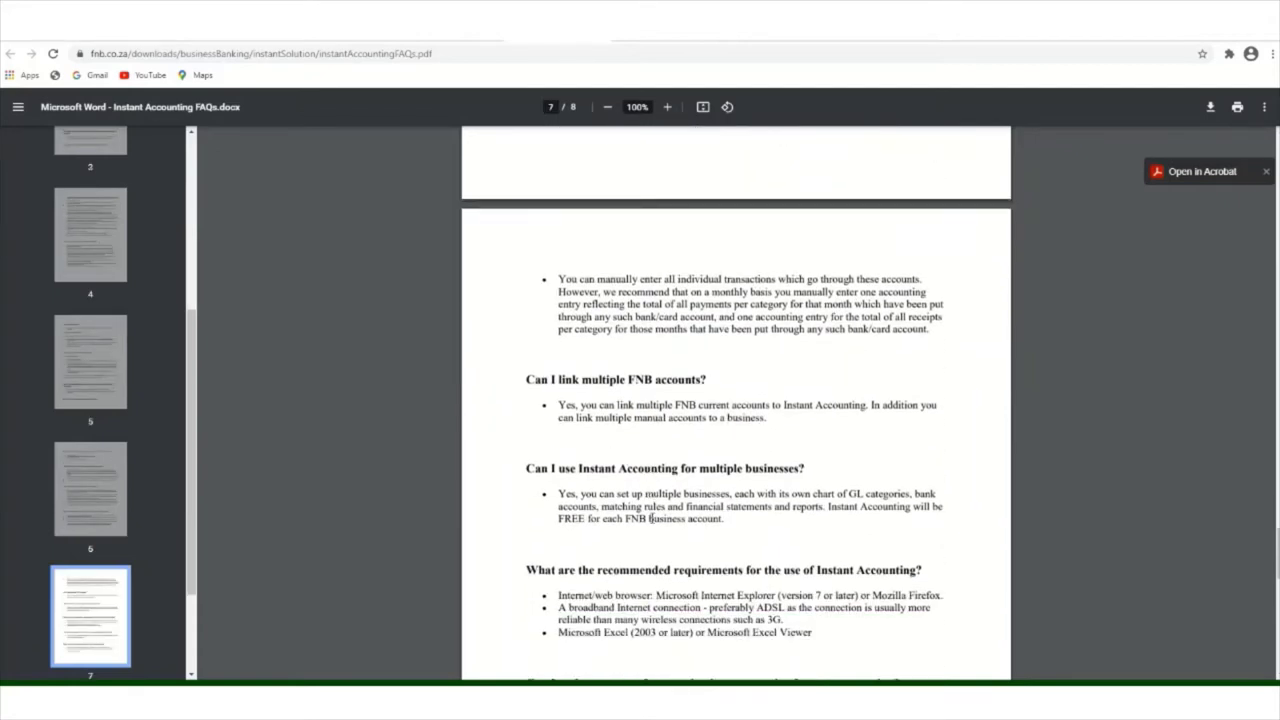
pyautogui.scroll(-1, 655, 525)
pyautogui.scroll(-4, 655, 528)
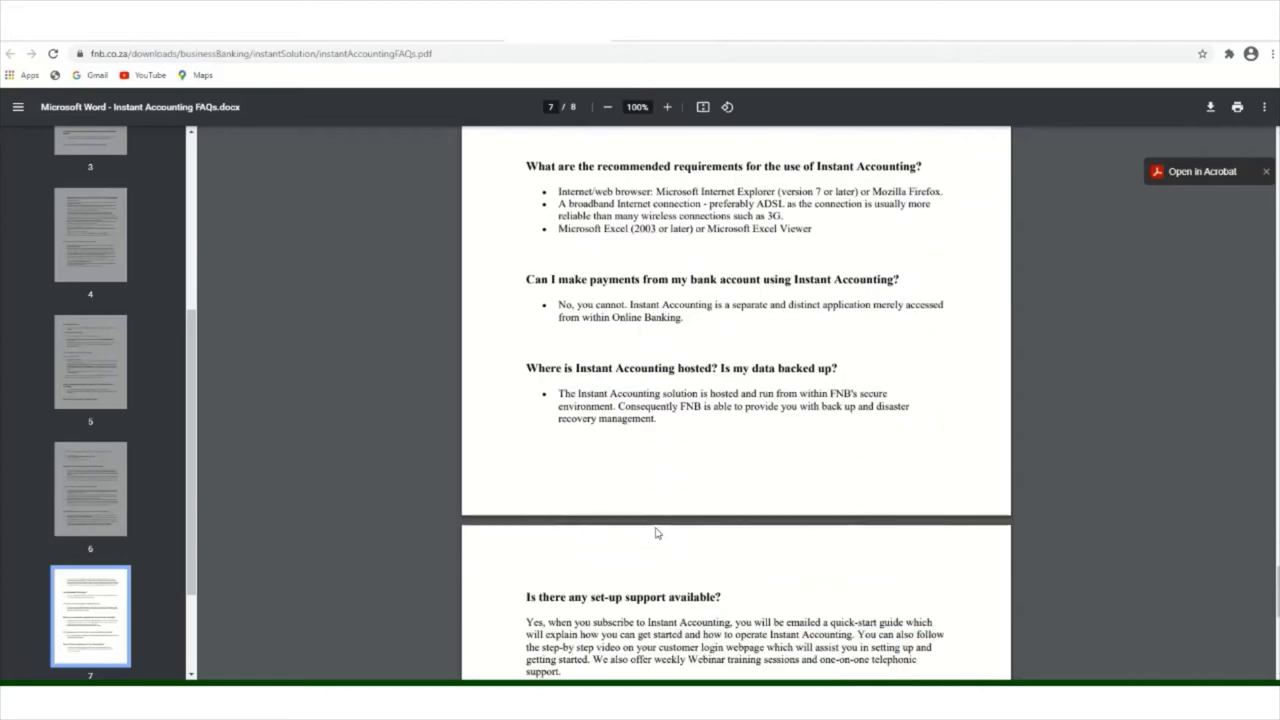
pyautogui.scroll(-5, 657, 533)
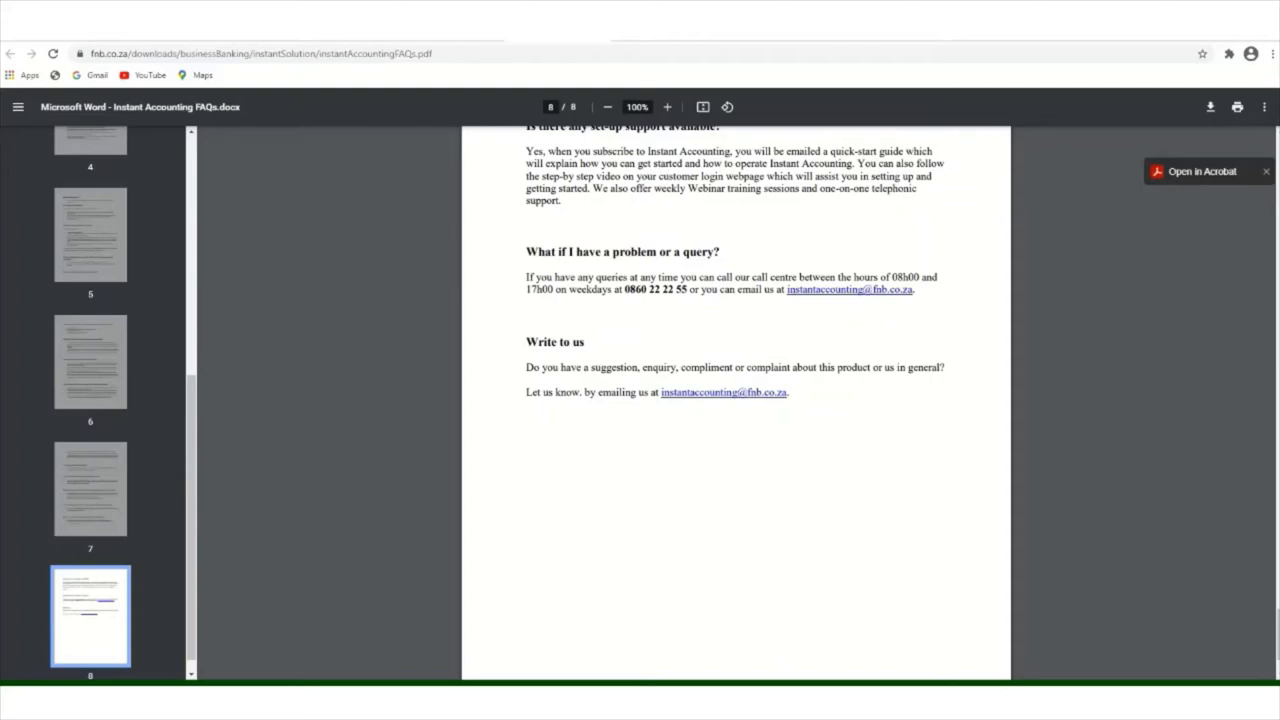
pyautogui.hotkey('alt', 'Left')
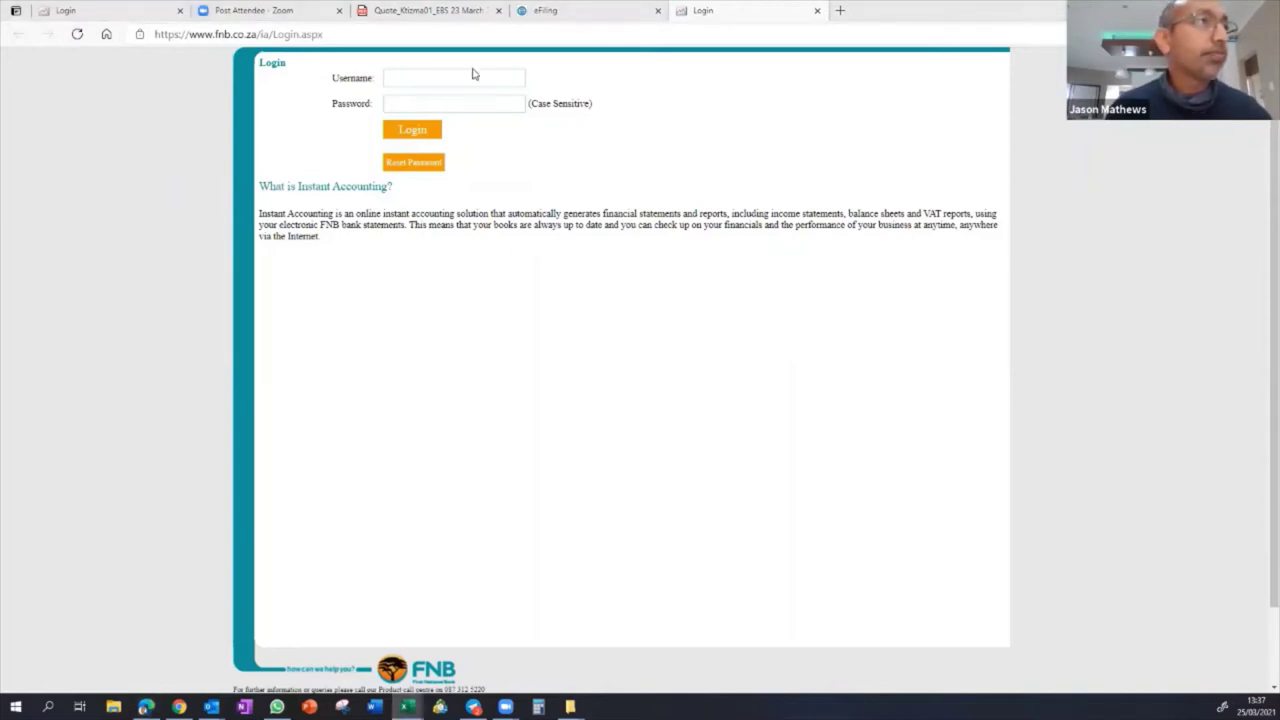
# - Log in to Instant Accounting with the account username and password
pyautogui.click(469, 79)
pyautogui.write('Jason_Test')
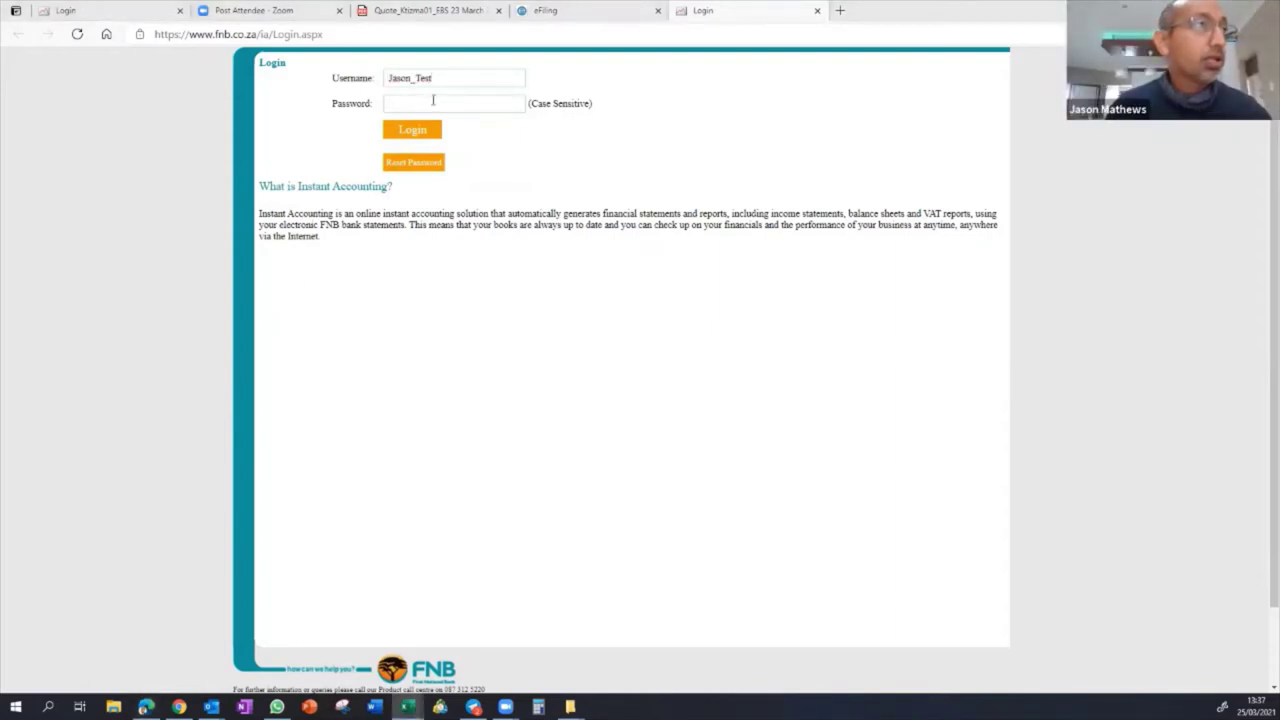
pyautogui.click(432, 103)
pyautogui.hotkey('ctrl', 'v')
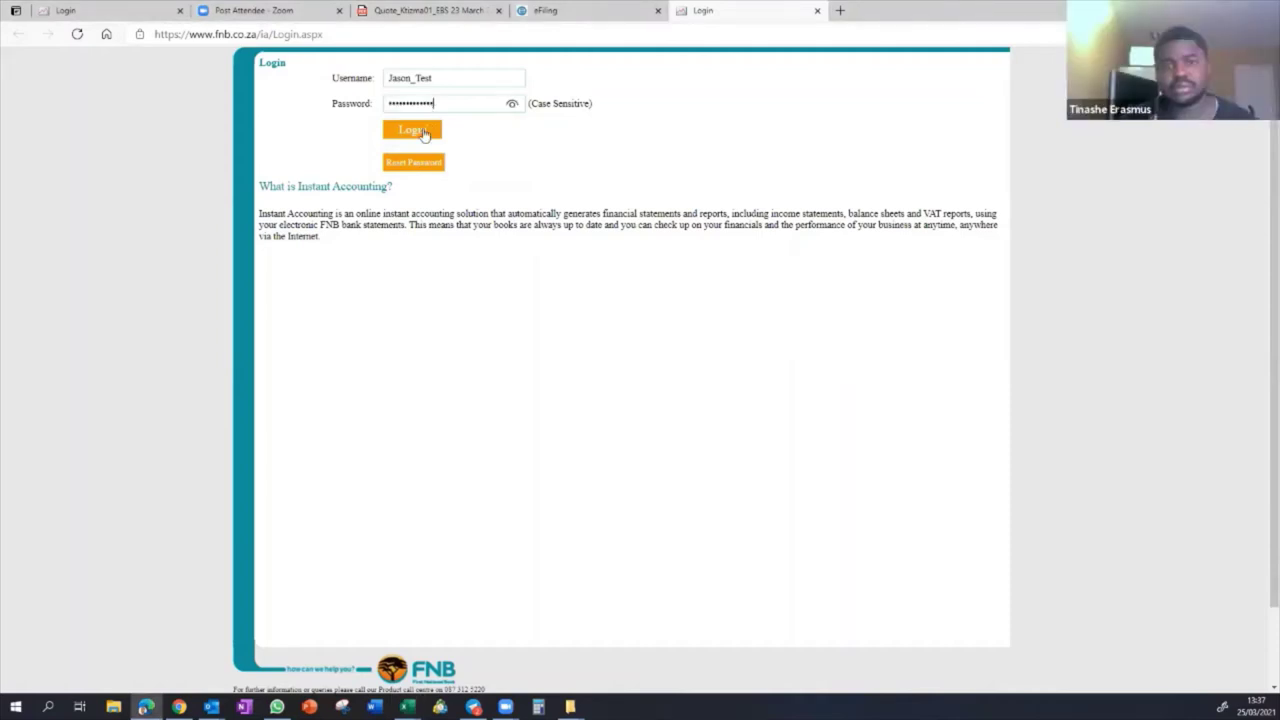
pyautogui.click(423, 133)
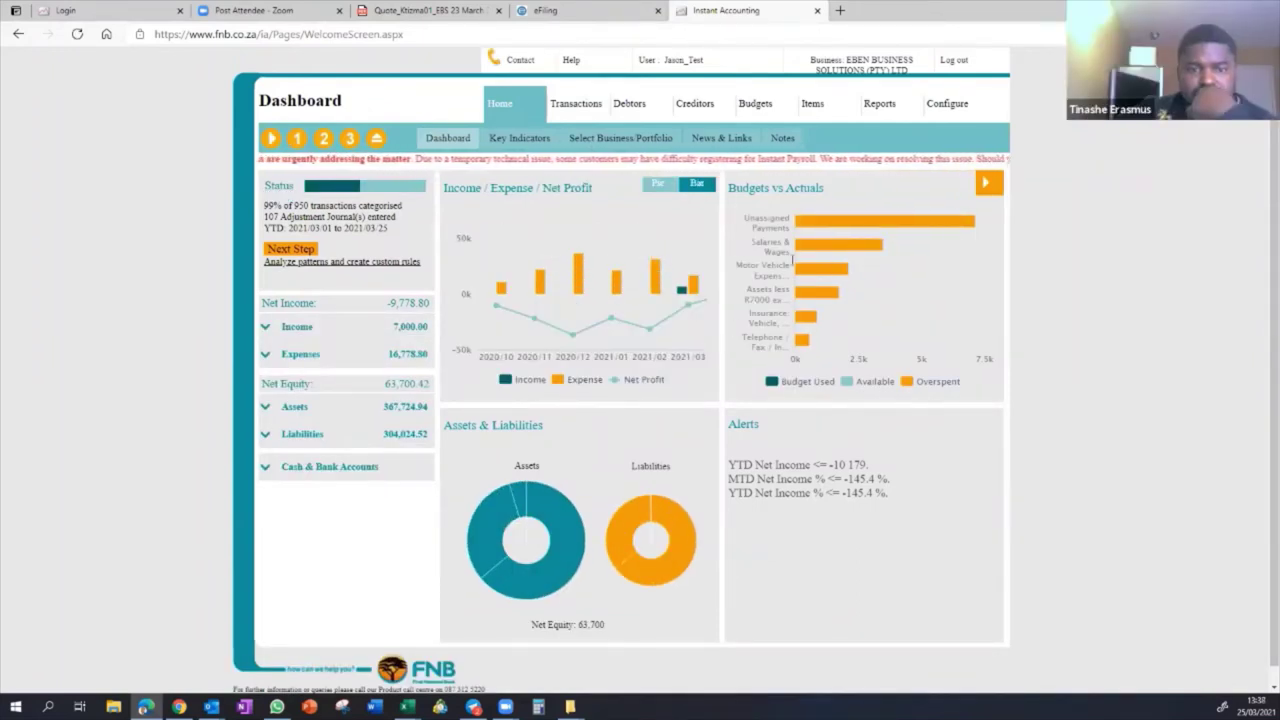
# - Examine the dashboard's Budgets vs Actuals chart and expand the breakdowns of assets, long-term assets and liabilities
pyautogui.moveTo(807, 232)
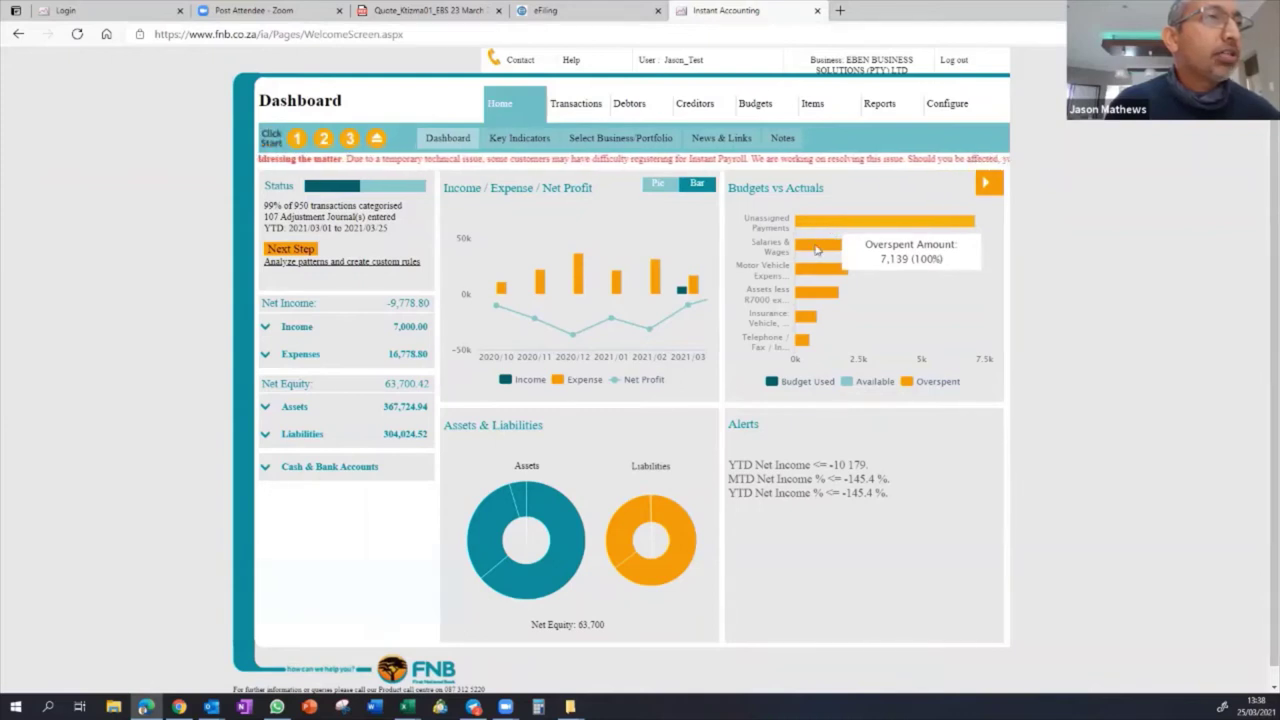
pyautogui.moveTo(813, 318)
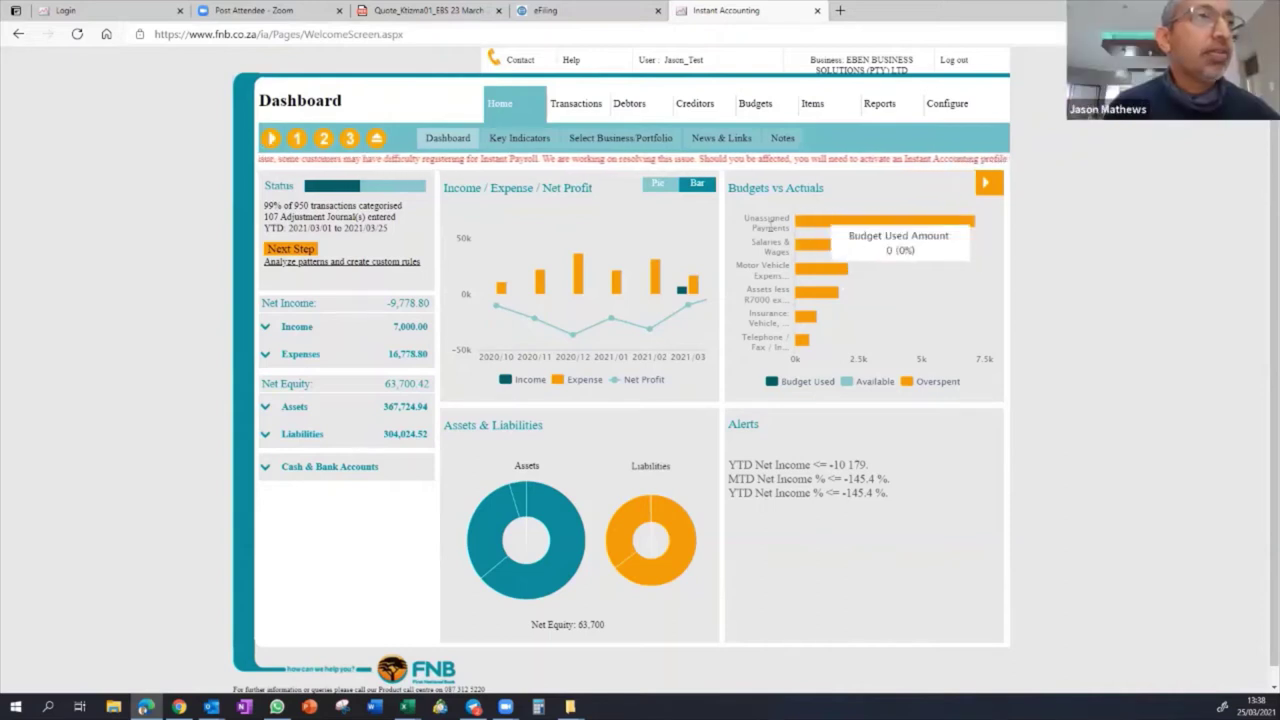
pyautogui.moveTo(926, 224)
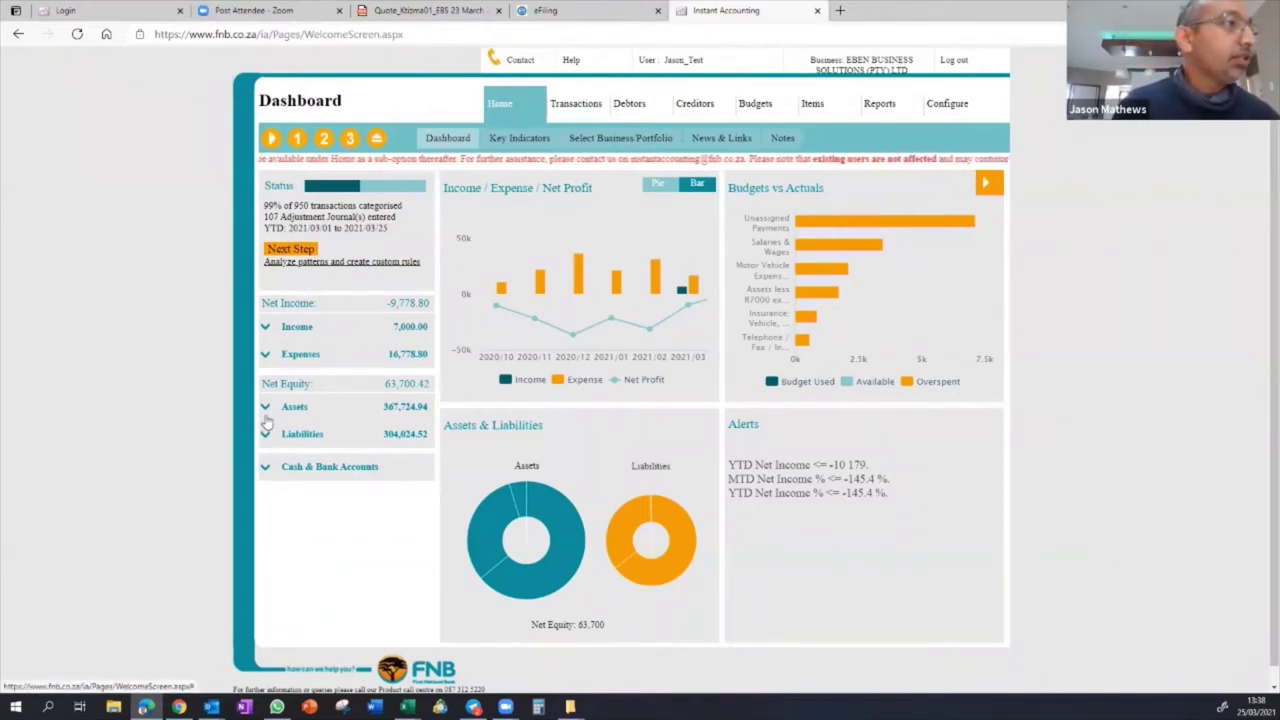
pyautogui.click(266, 408)
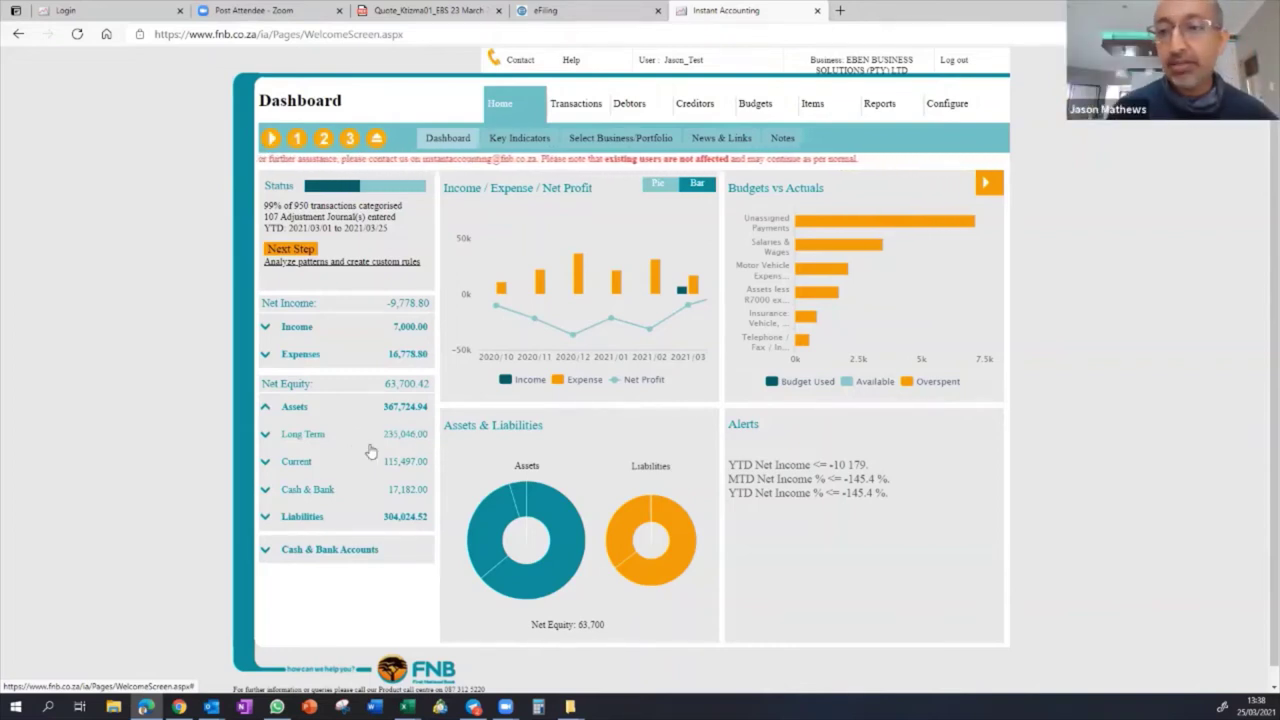
pyautogui.click(265, 436)
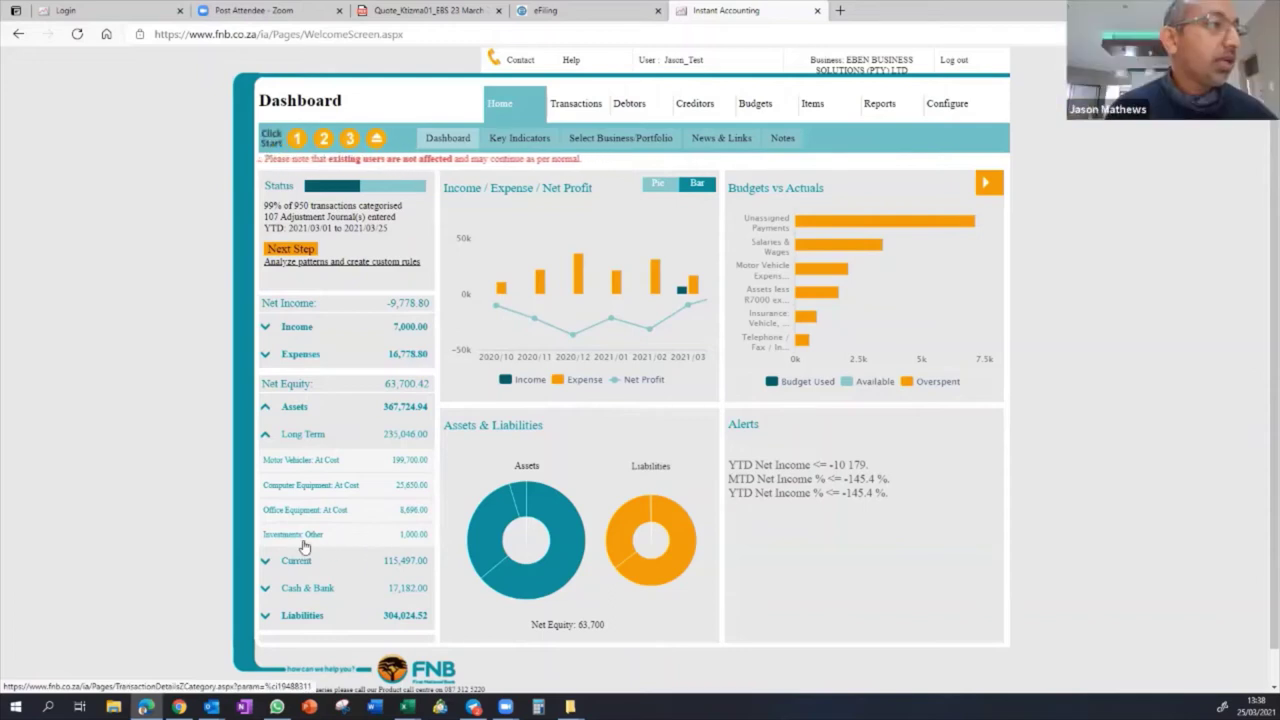
pyautogui.click(265, 434)
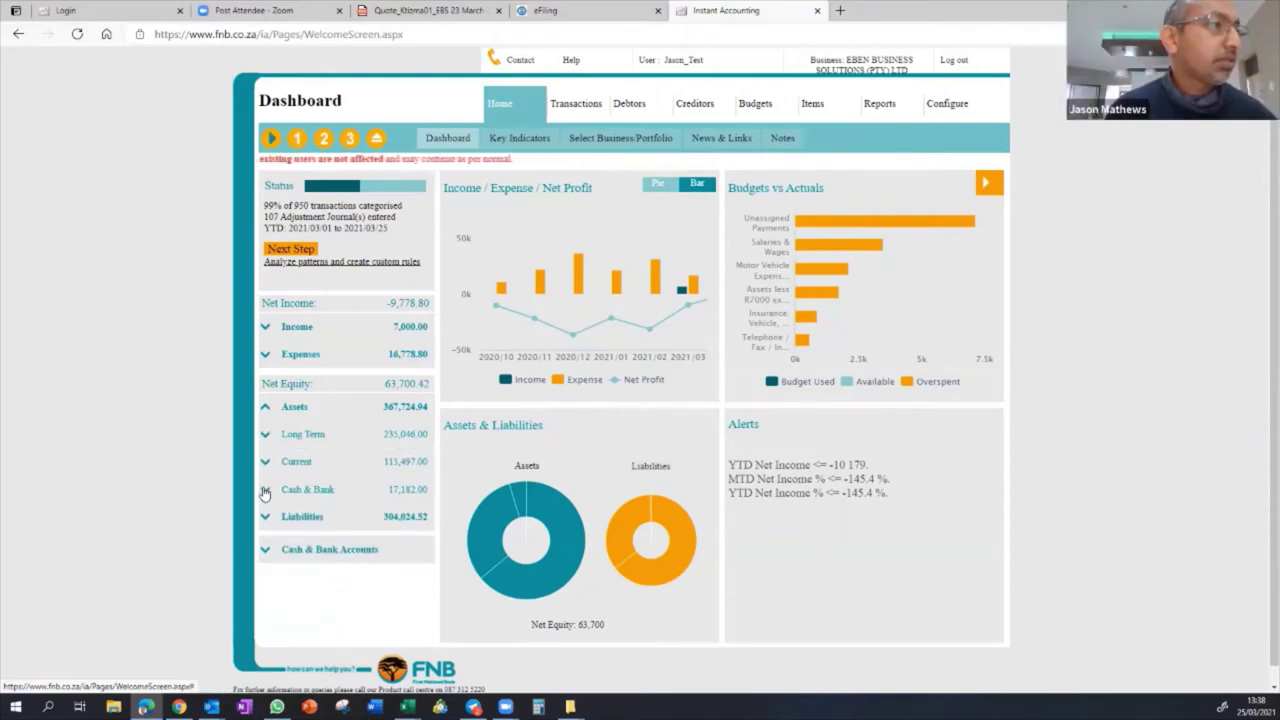
pyautogui.click(264, 518)
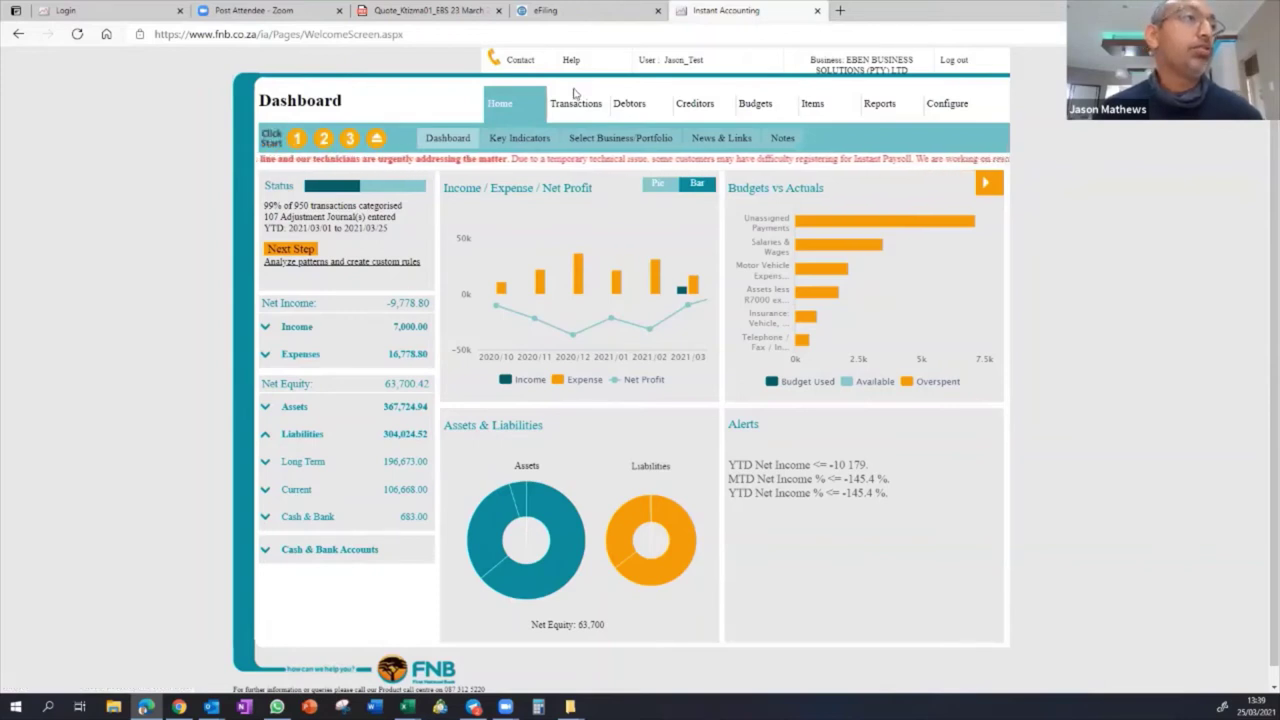
# - Open the Transaction Assignment list and look through the current and last month's transactions
pyautogui.moveTo(576, 117)
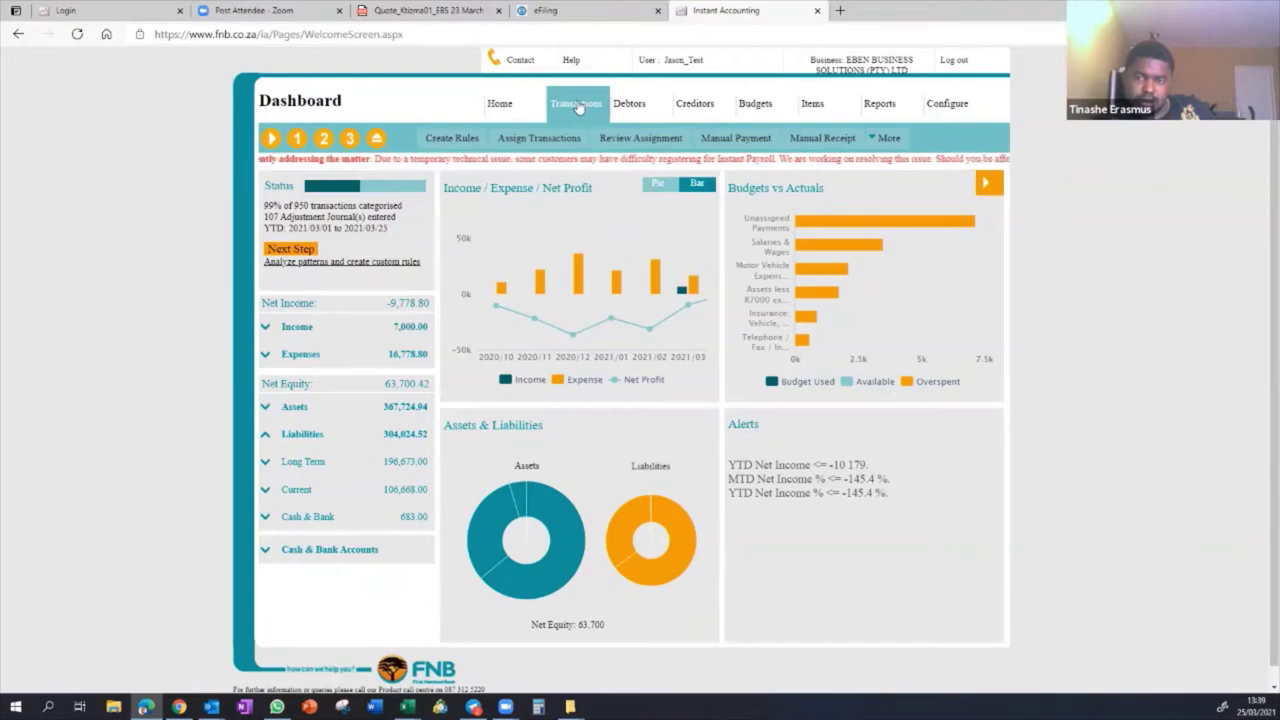
pyautogui.click(578, 107)
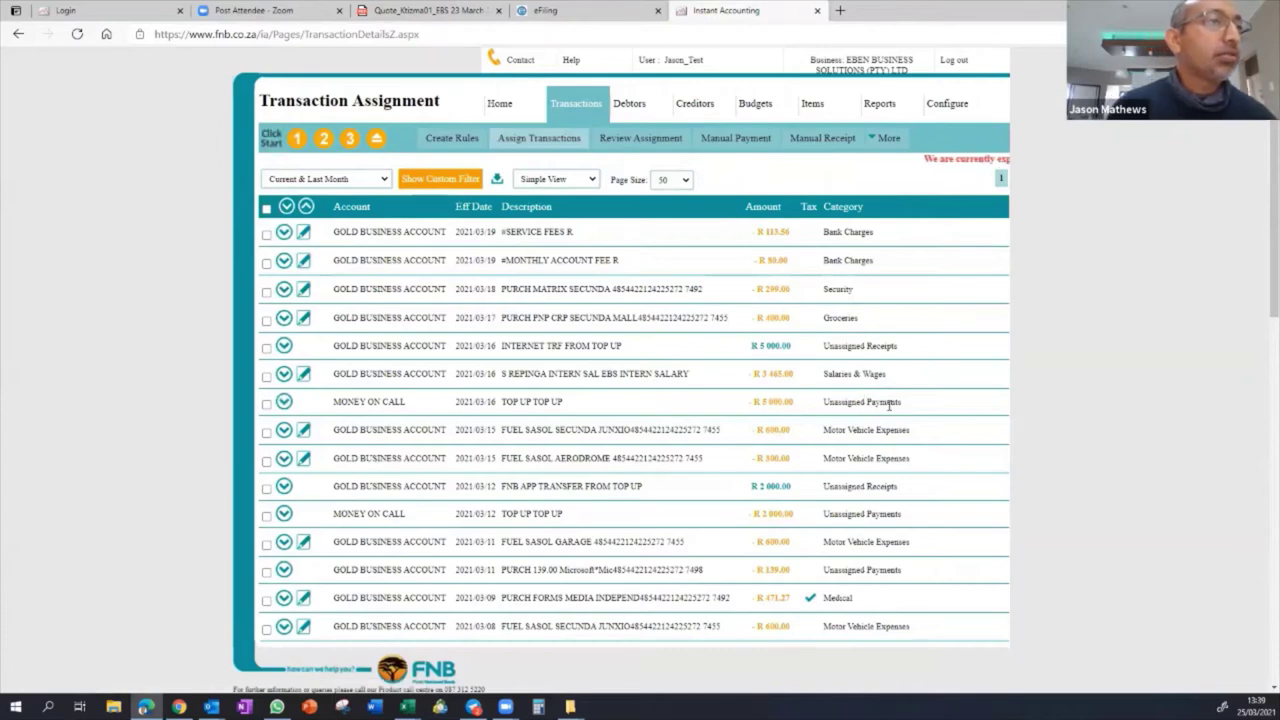
pyautogui.scroll(-15, 889, 404)
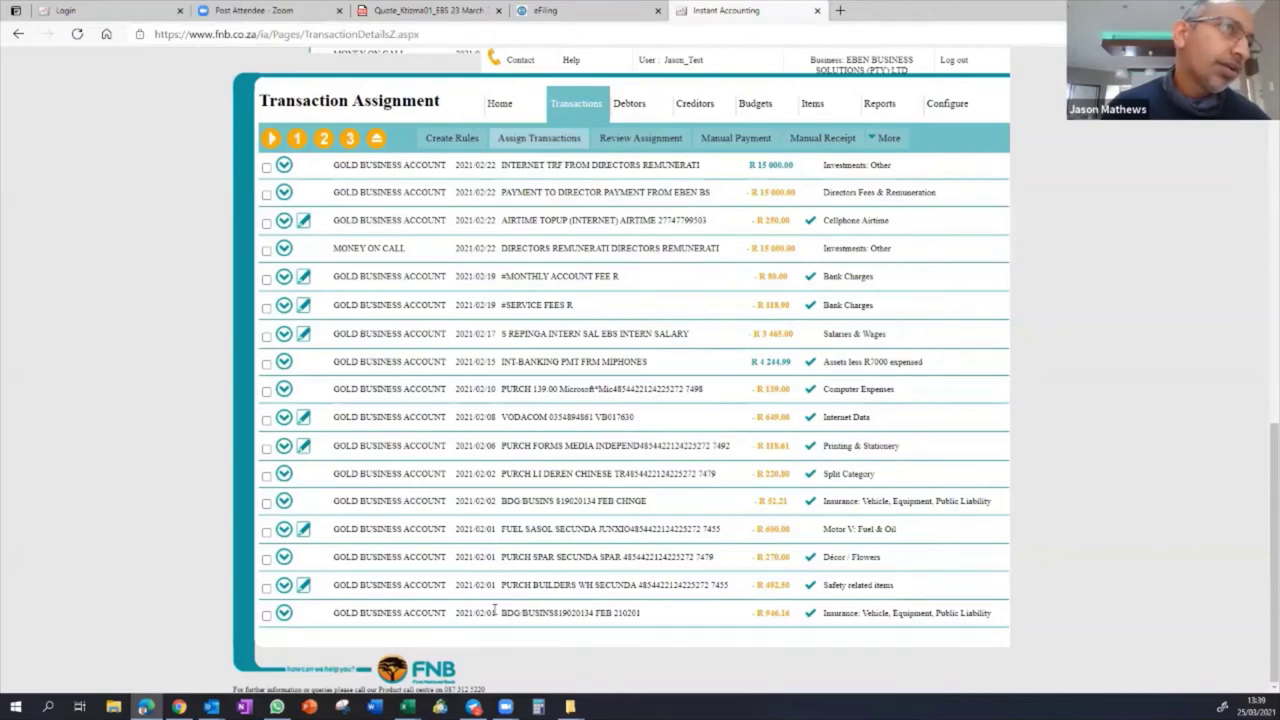
pyautogui.scroll(15, 493, 608)
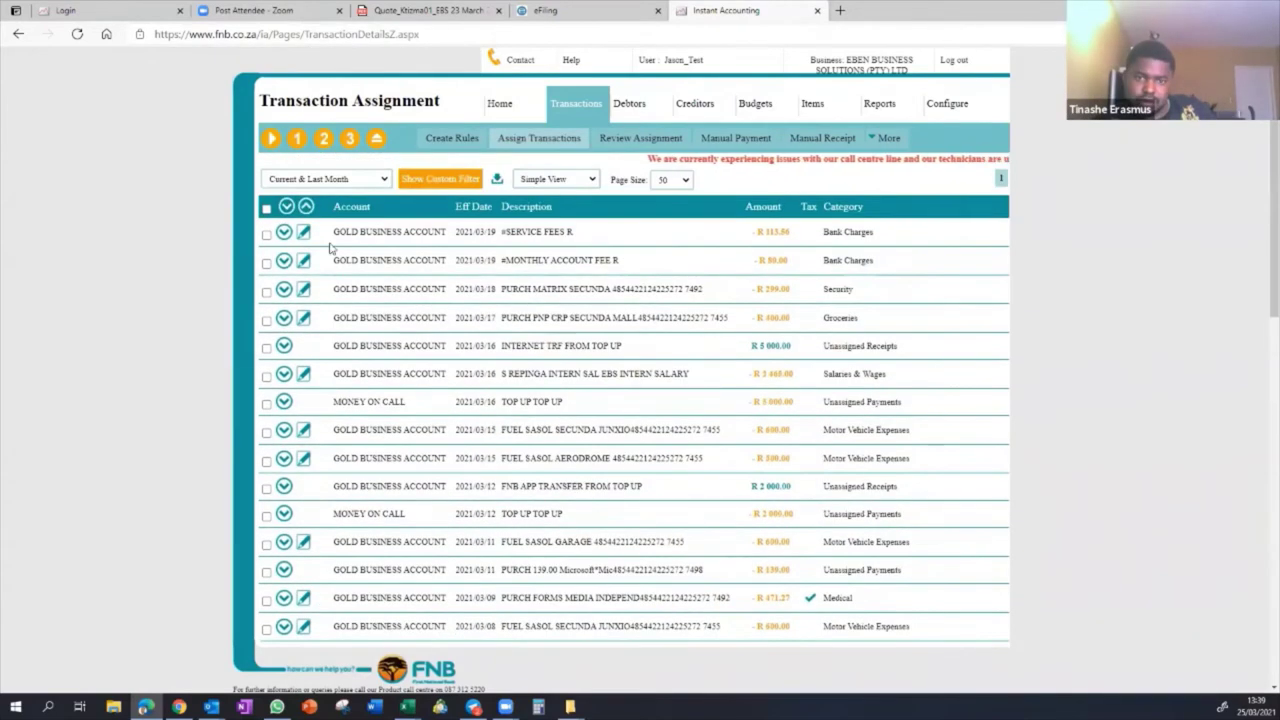
# - Set the transaction period filter to Current Month and look through the listed transactions and their categories
pyautogui.click(387, 184)
pyautogui.click(307, 240)
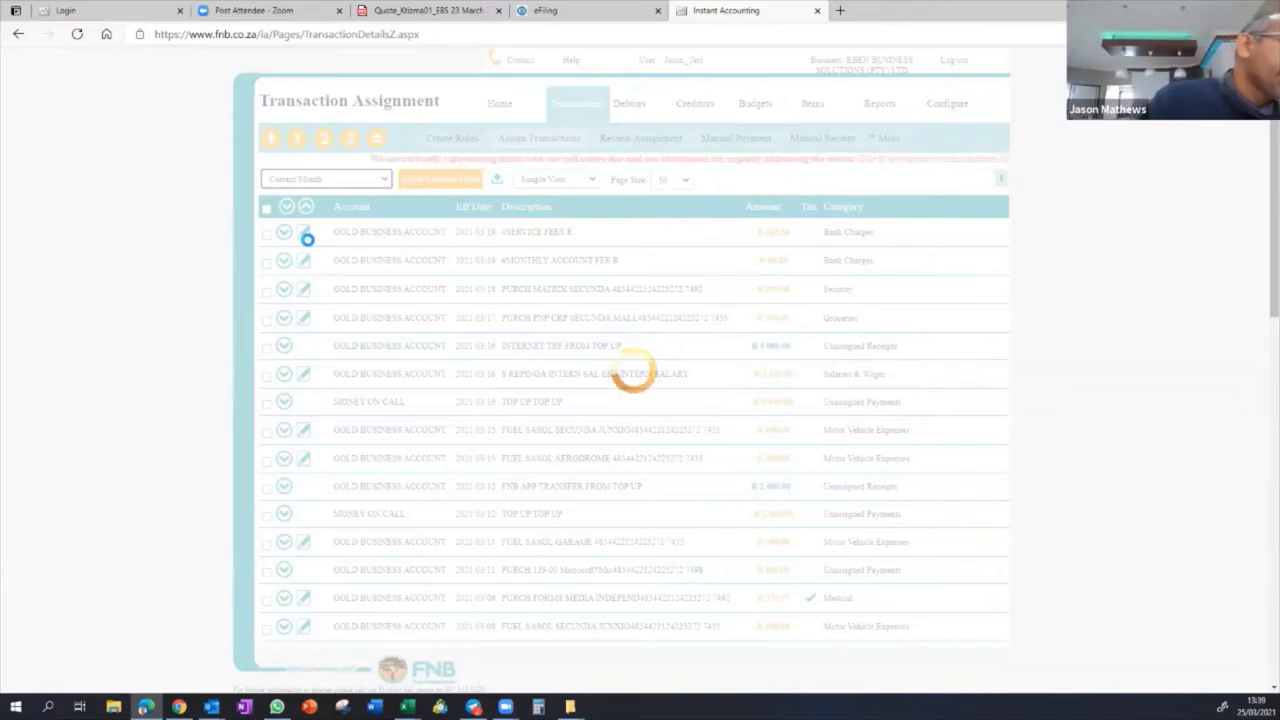
pyautogui.scroll(-5, 740, 490)
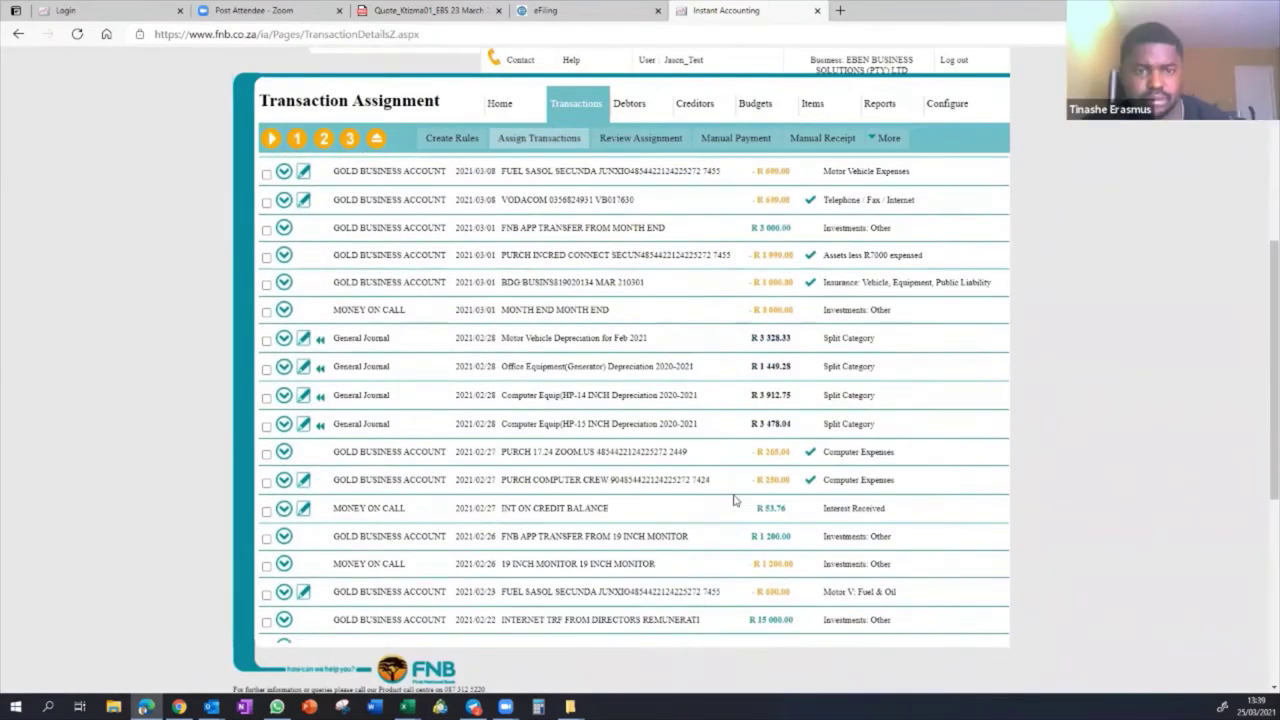
pyautogui.scroll(-5, 733, 499)
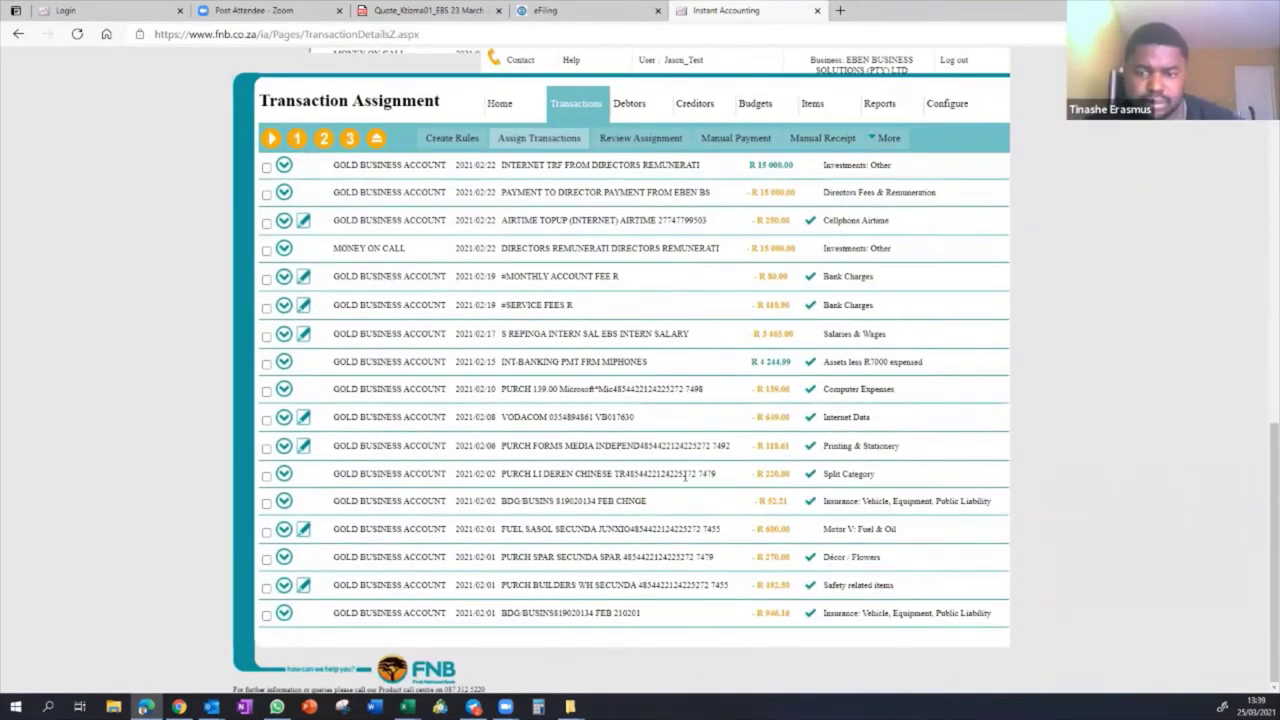
pyautogui.scroll(10, 685, 478)
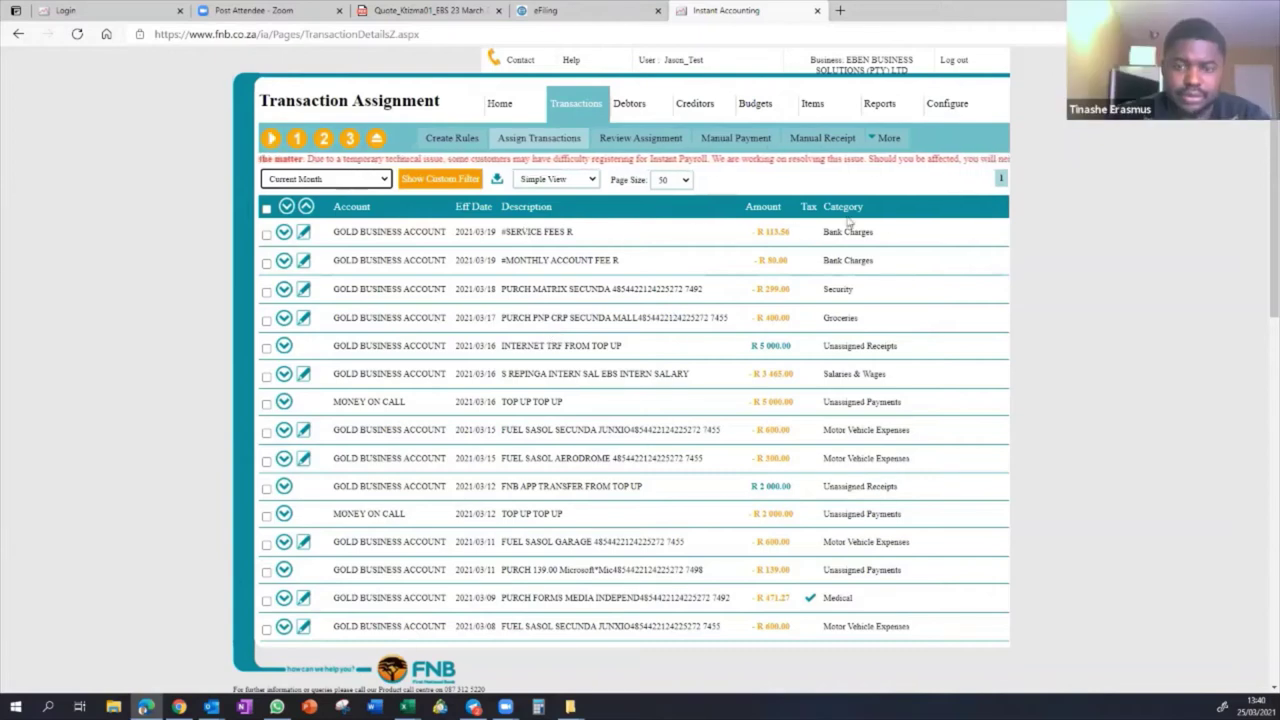
pyautogui.moveTo(902, 247); pyautogui.dragTo(971, 391)
pyautogui.click(1035, 359)
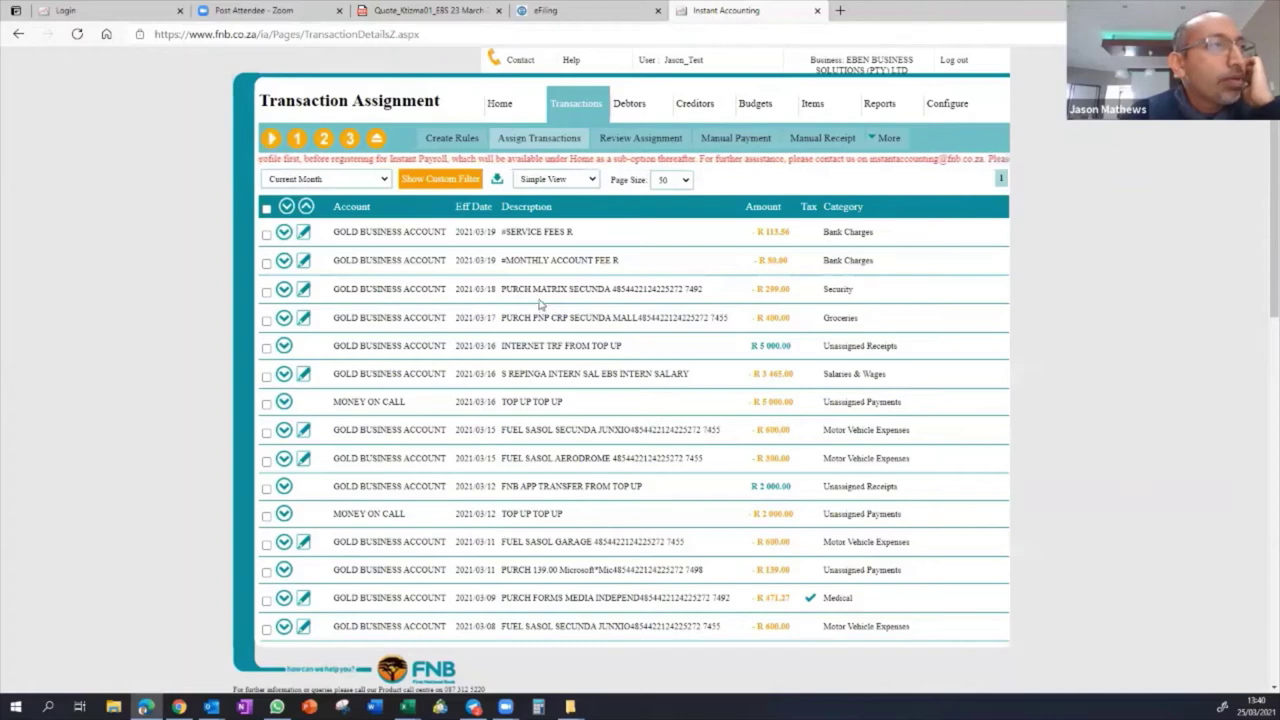
# - Select the 2021/03/18 PURCH MATRIX SECUNDA transaction and choose the category 332 Computer Expenses for it
pyautogui.click(266, 292)
pyautogui.click(372, 257)
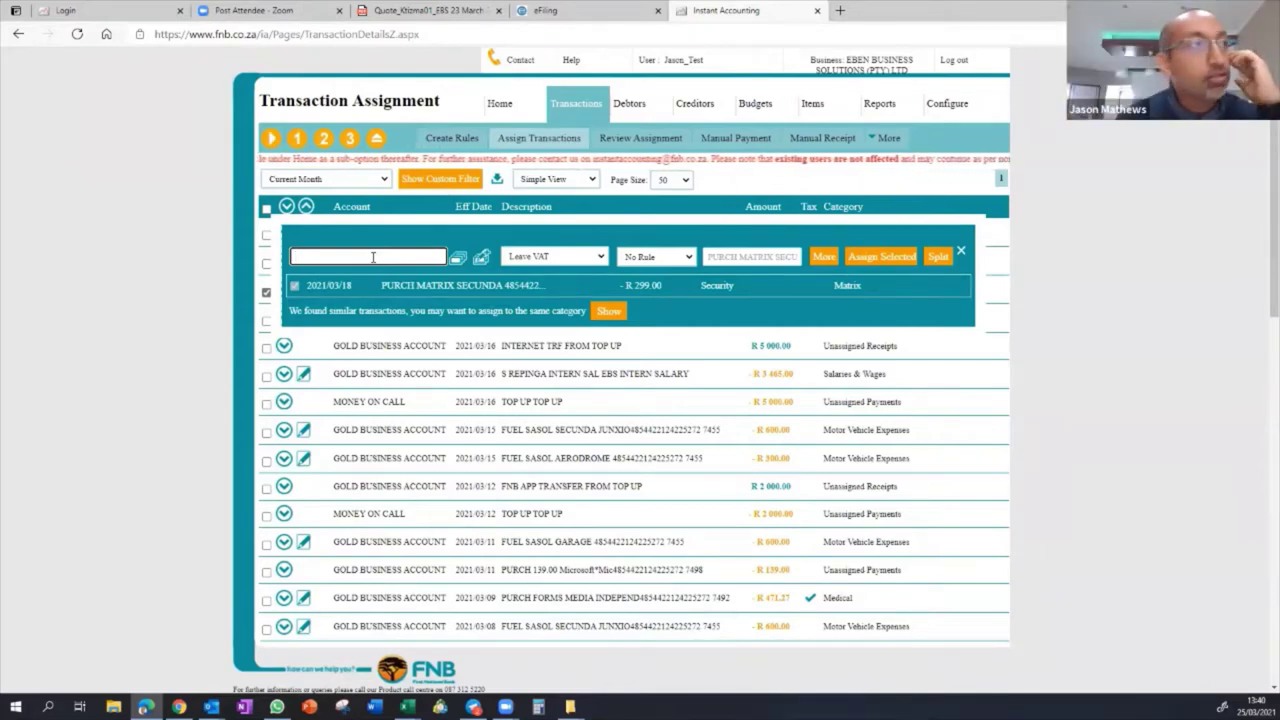
pyautogui.write('co')
pyautogui.write('p')
pyautogui.write('mpu')
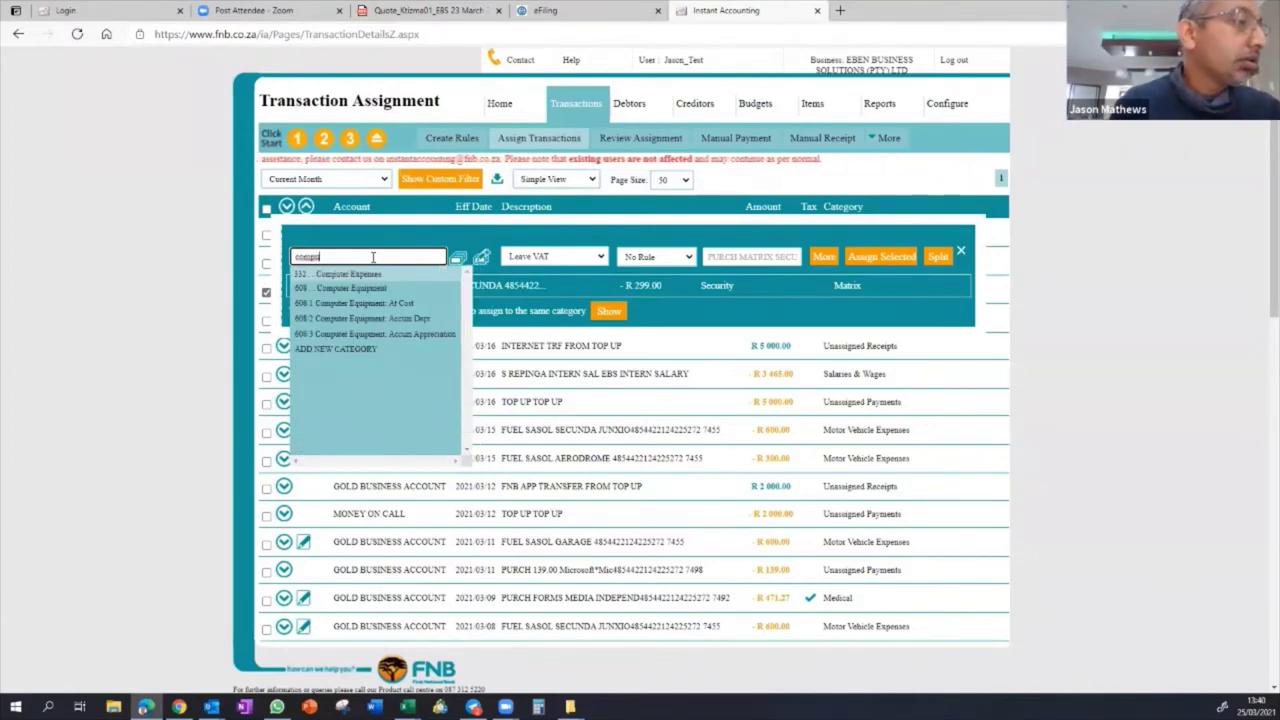
pyautogui.click(370, 274)
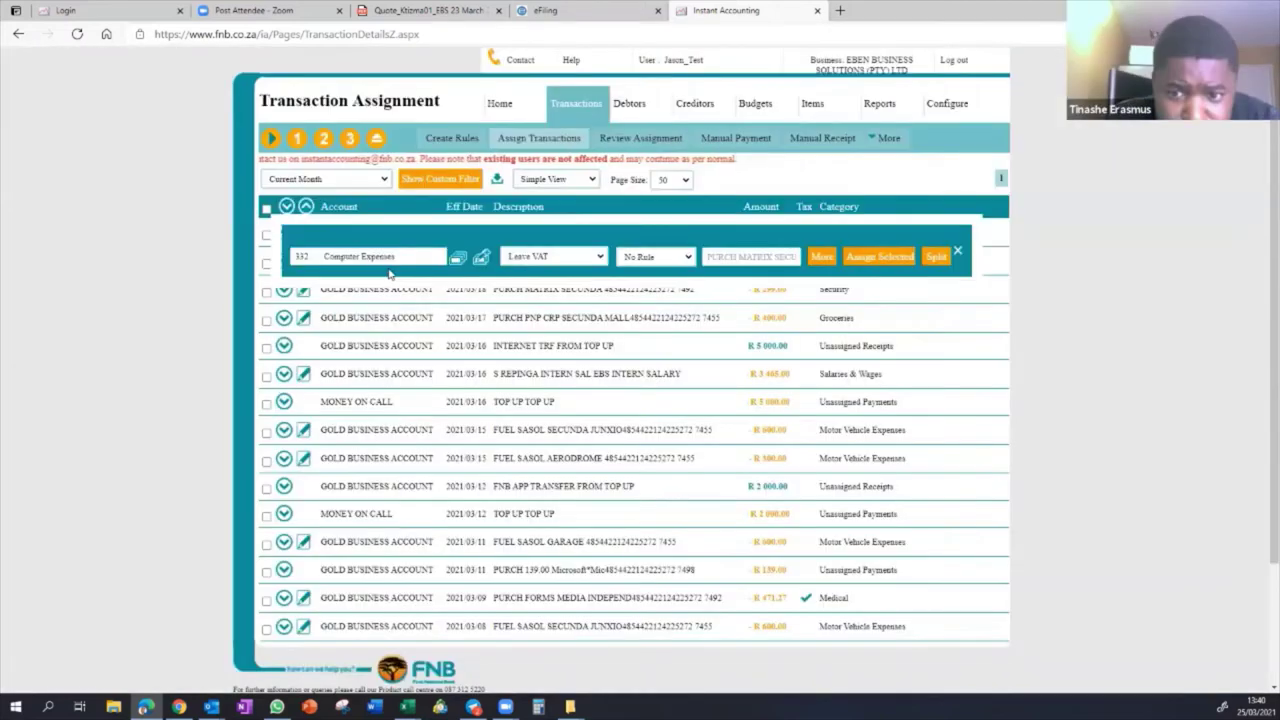
# - Set the selected transaction's VAT type to VAT Included 15% and show the additional assignment fields
pyautogui.click(600, 257)
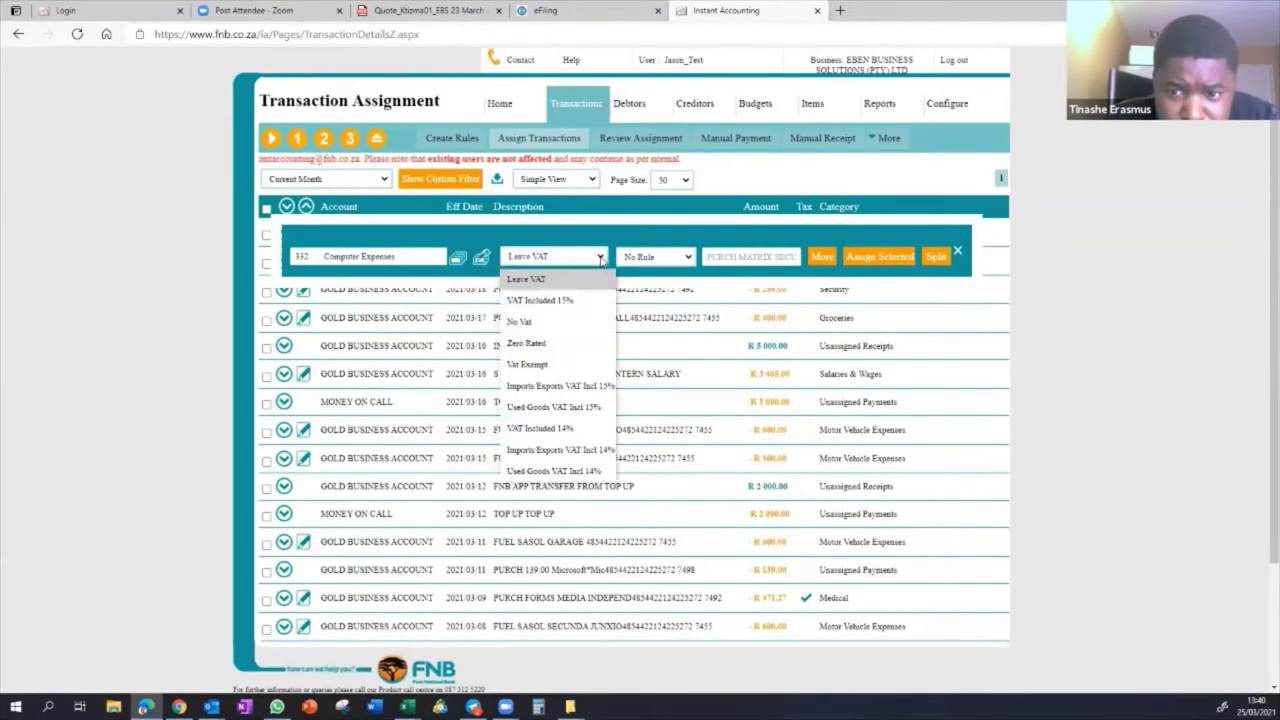
pyautogui.click(557, 301)
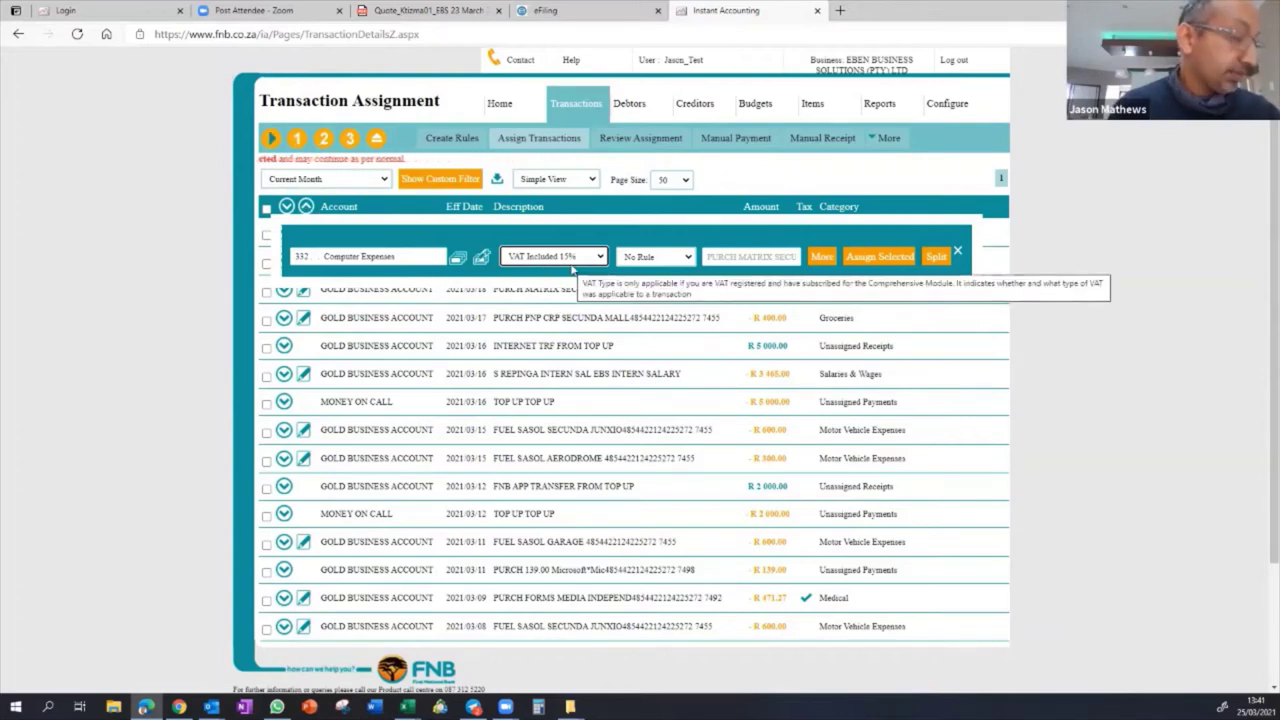
pyautogui.click(822, 263)
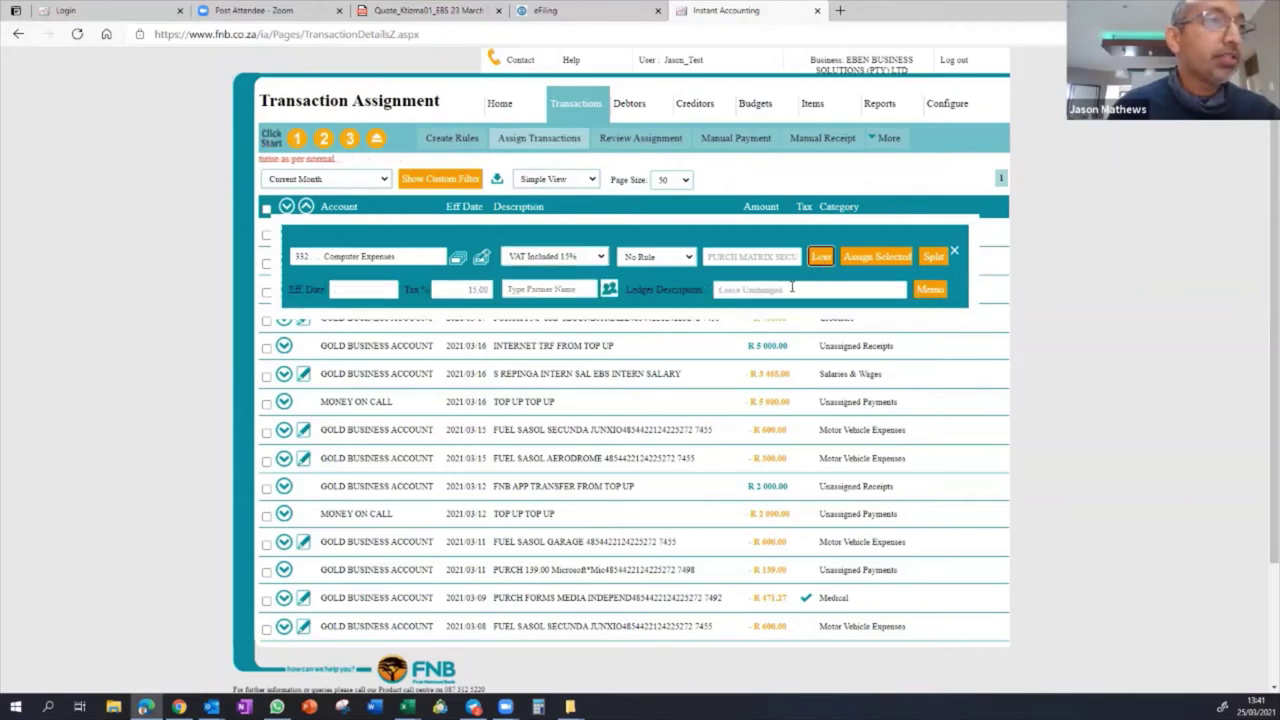
# - Enter the ledger description "Repair to Desktop" for the PURCH MATRIX SECUNDA transaction and assign it to Computer Expenses
pyautogui.click(792, 288)
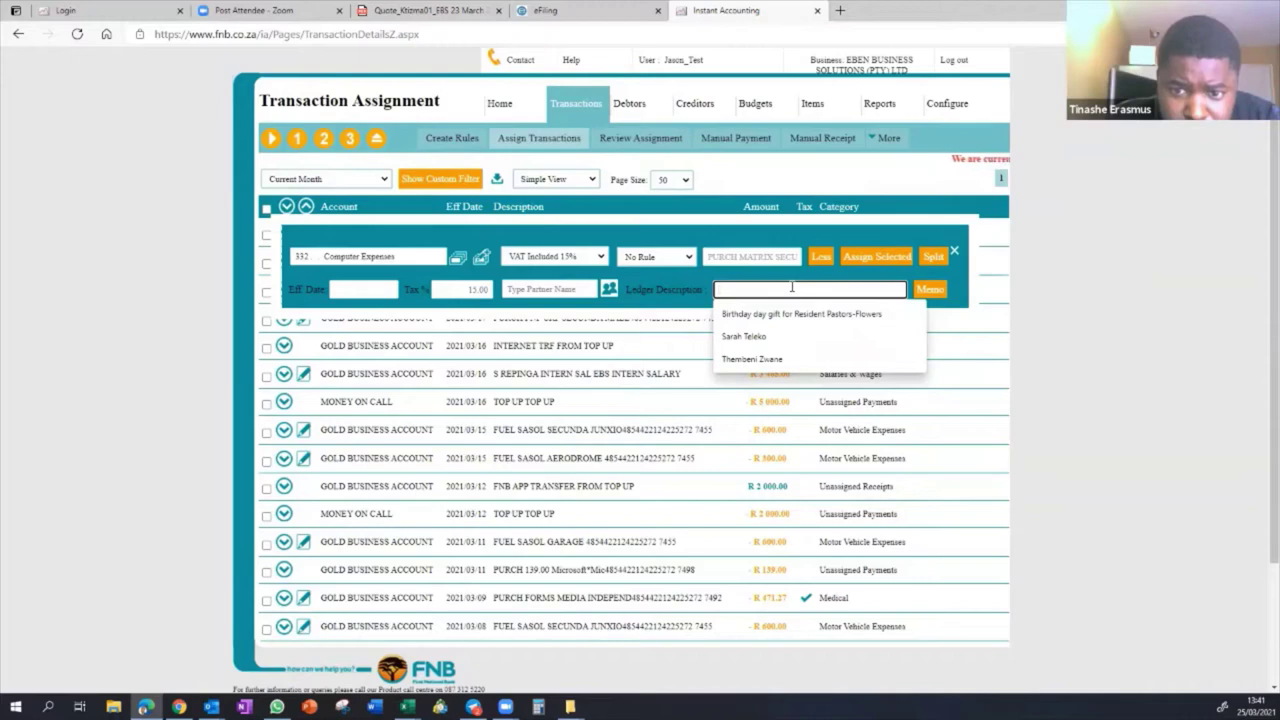
pyautogui.write('Ex')
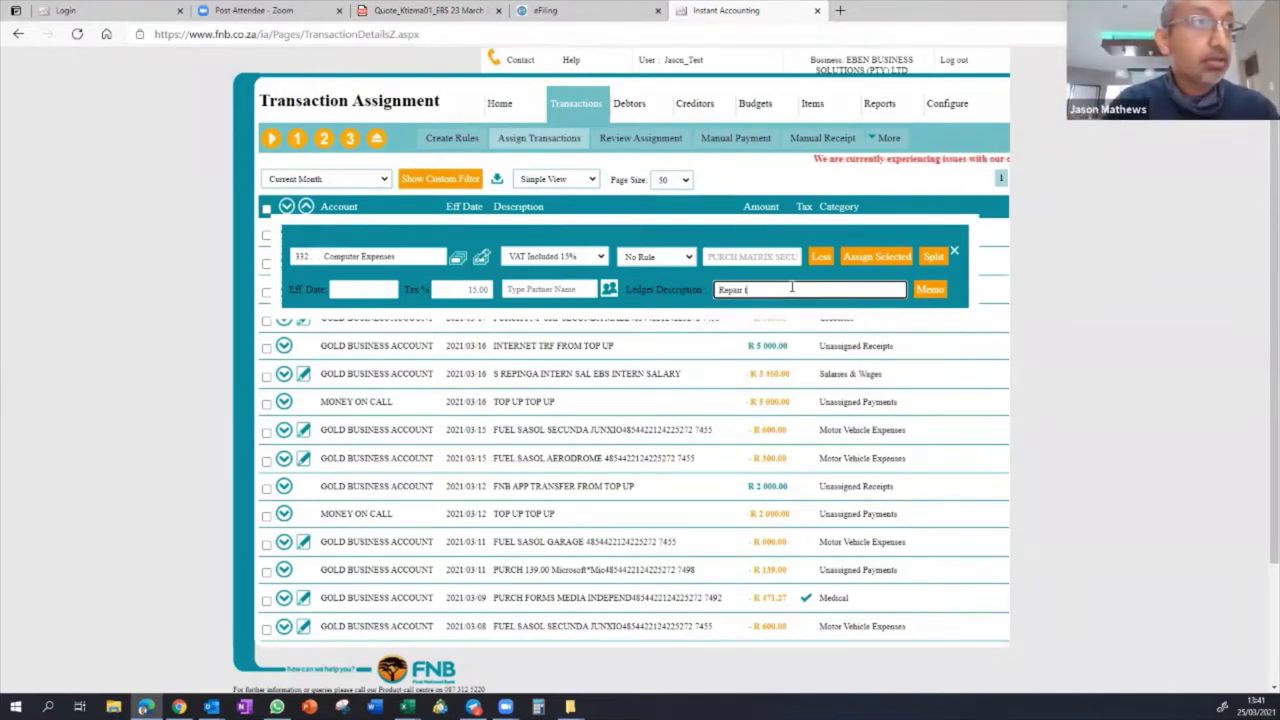
pyautogui.write('pair to Del')
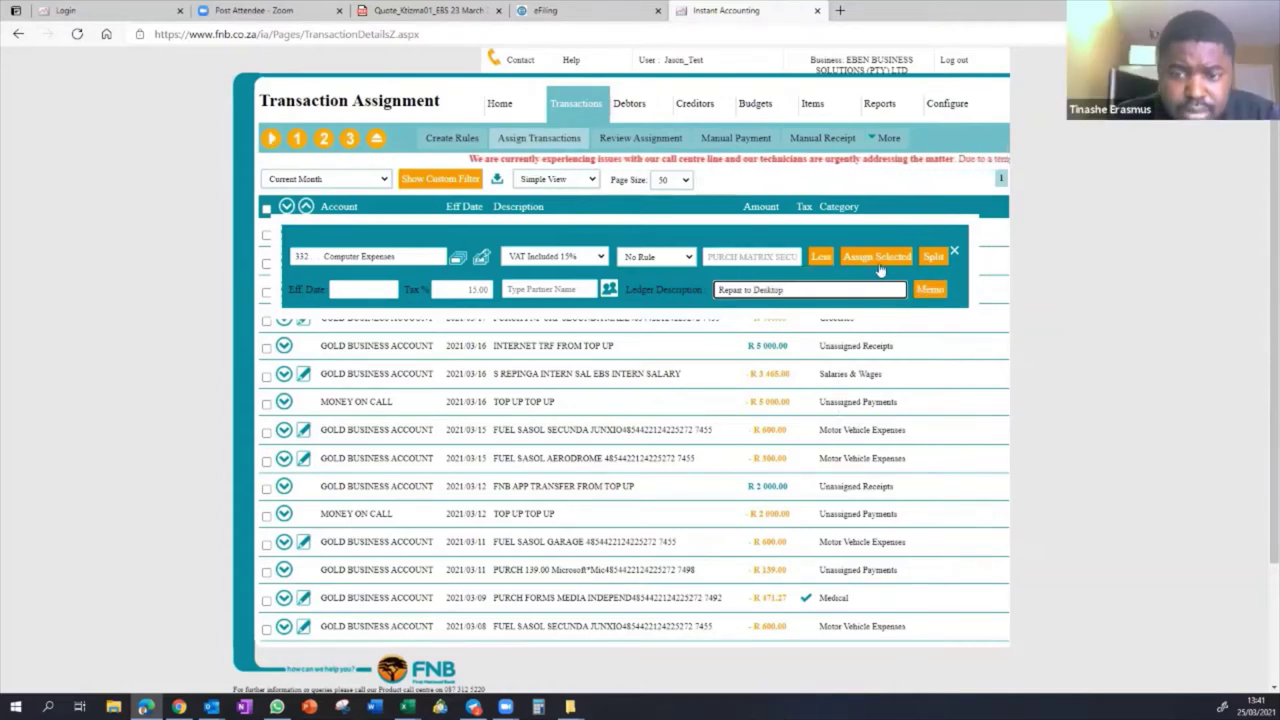
pyautogui.click(877, 257)
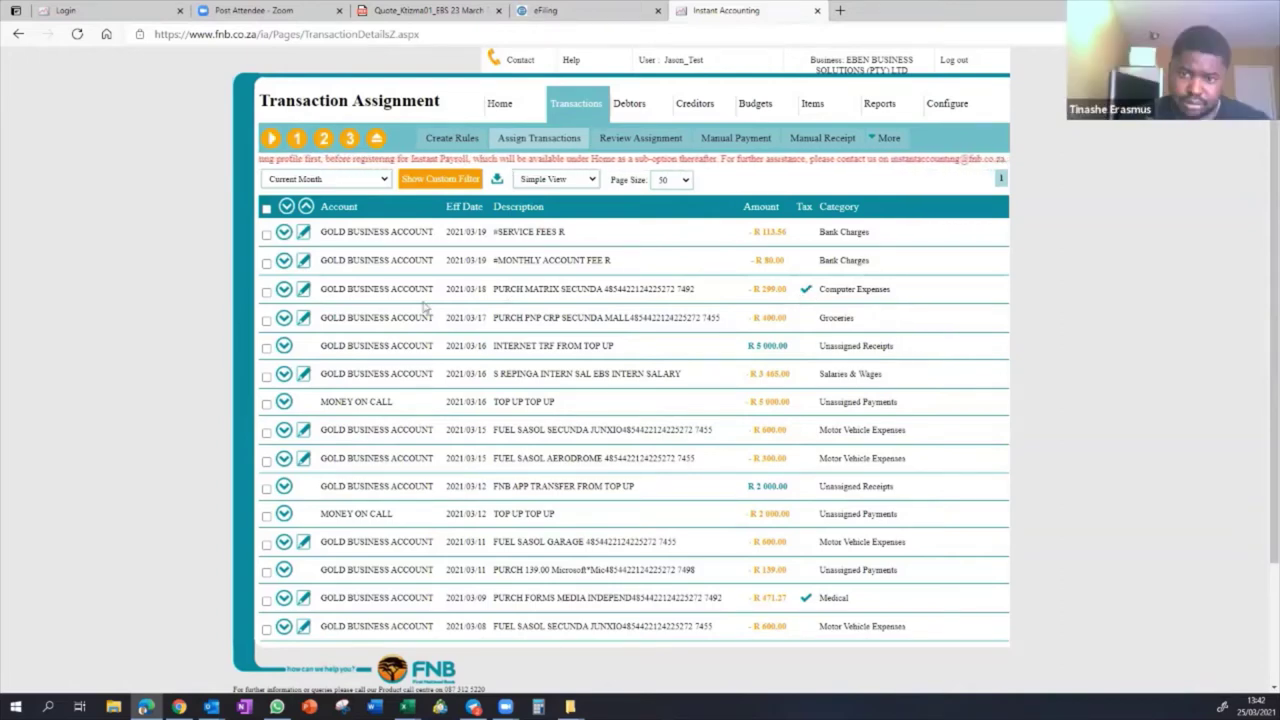
# - Set the 2021/03/19 #MONTHLY ACCOUNT FEE transaction to VAT Included 15% and assign it under Bank Charges
pyautogui.click(266, 264)
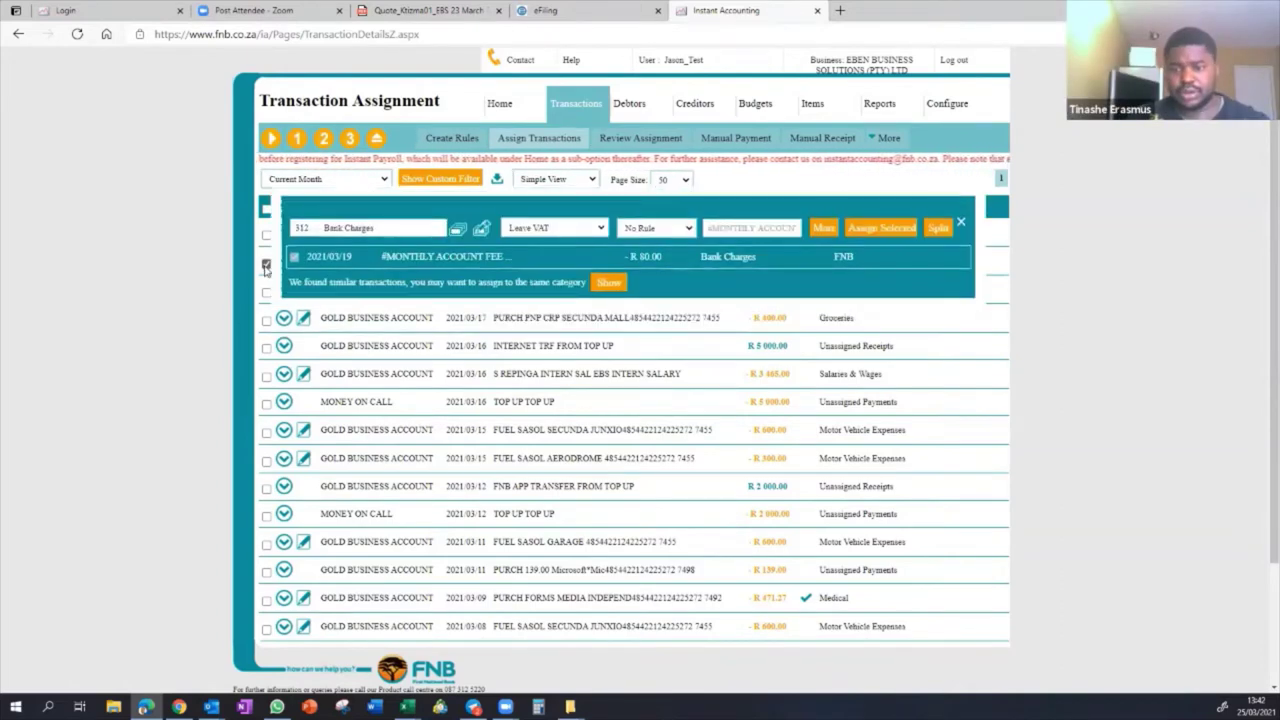
pyautogui.click(600, 228)
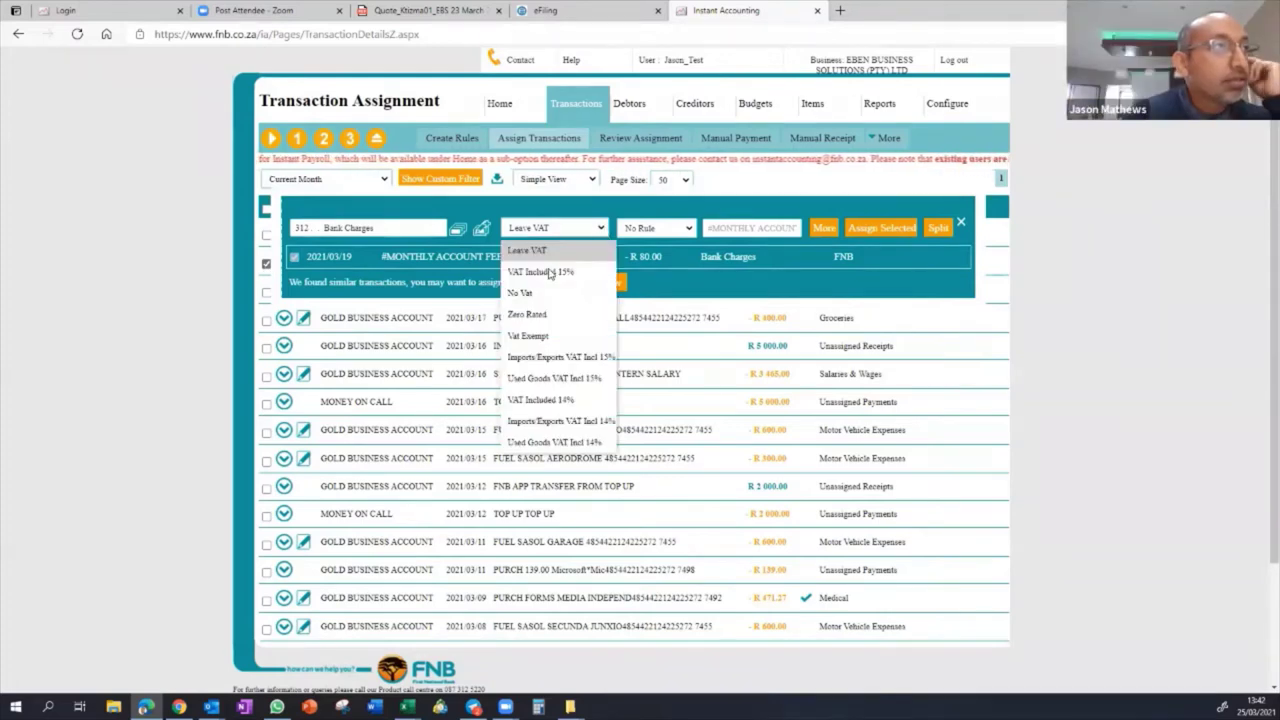
pyautogui.click(550, 273)
pyautogui.click(873, 228)
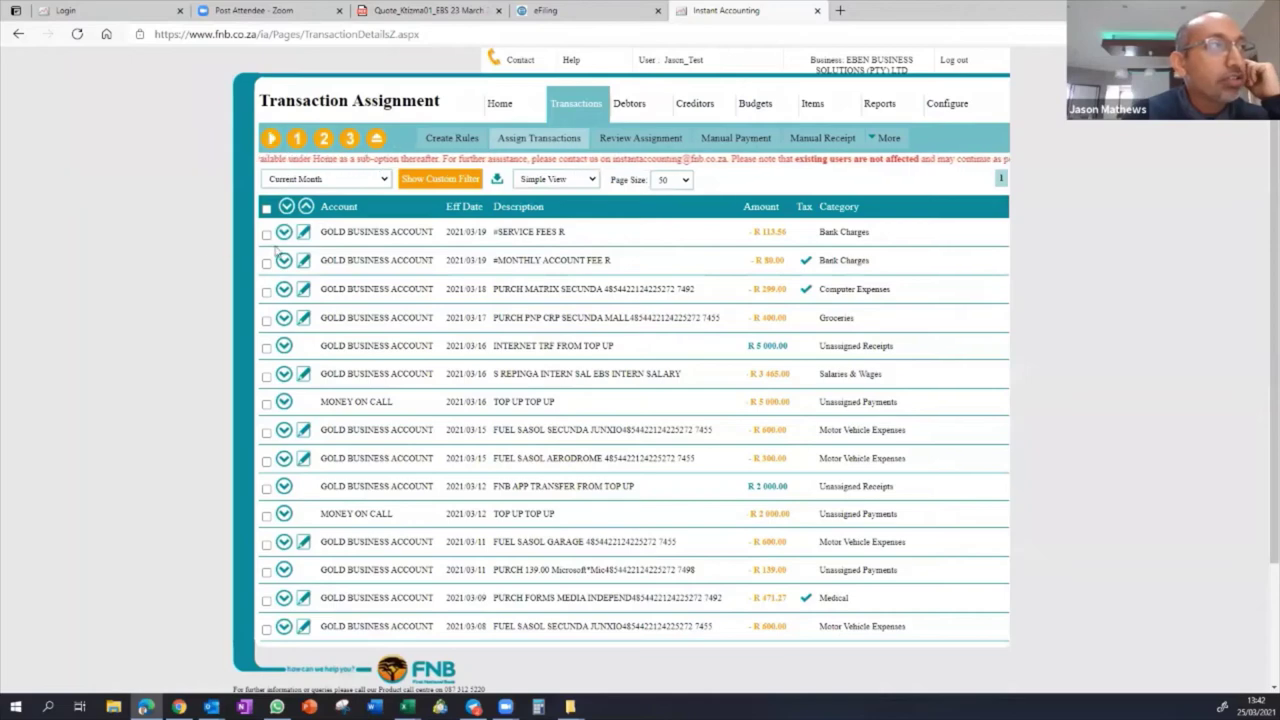
# - Set the 2021/03/19 #SERVICE FEES transaction to VAT Included 15% and assign it under Bank Charges
pyautogui.click(267, 235)
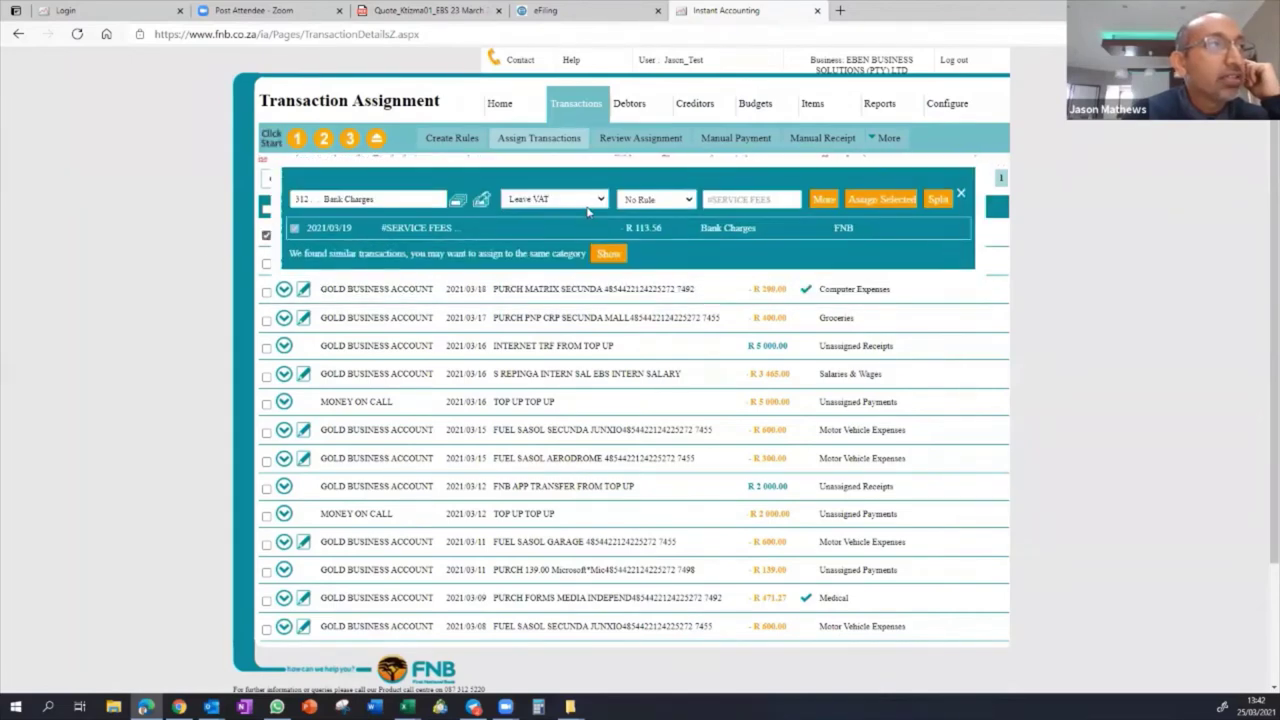
pyautogui.click(586, 201)
pyautogui.click(558, 243)
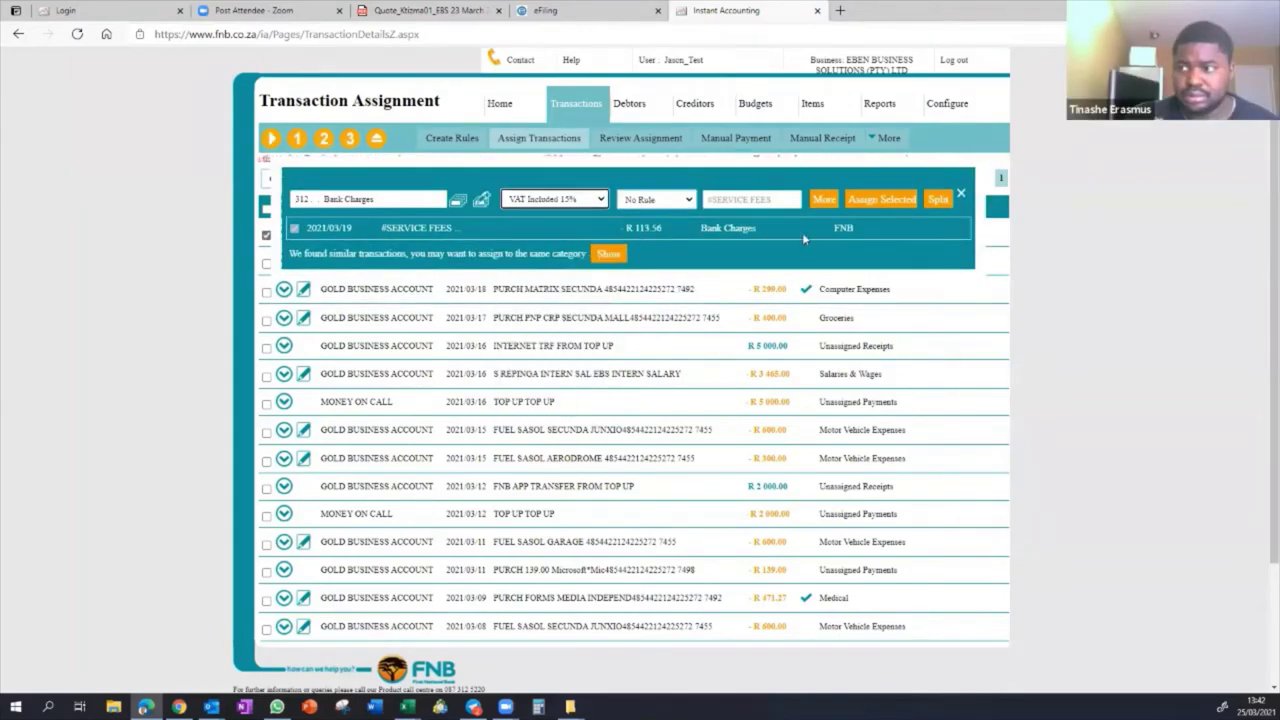
pyautogui.click(861, 201)
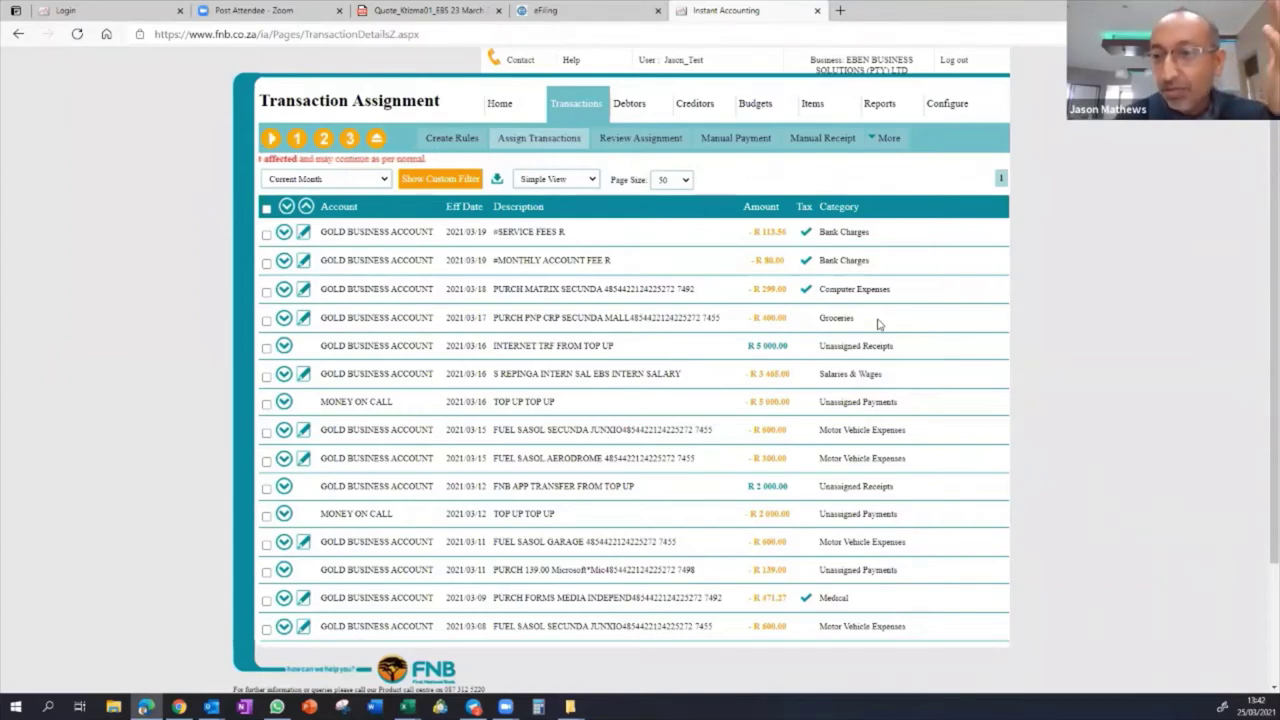
# - Assign the 2021/03/17 PURCH PNP CRP SECUNDA MALL transaction to the category 481/3 Travel: E-toll fees with VAT Included 15%
pyautogui.click(267, 321)
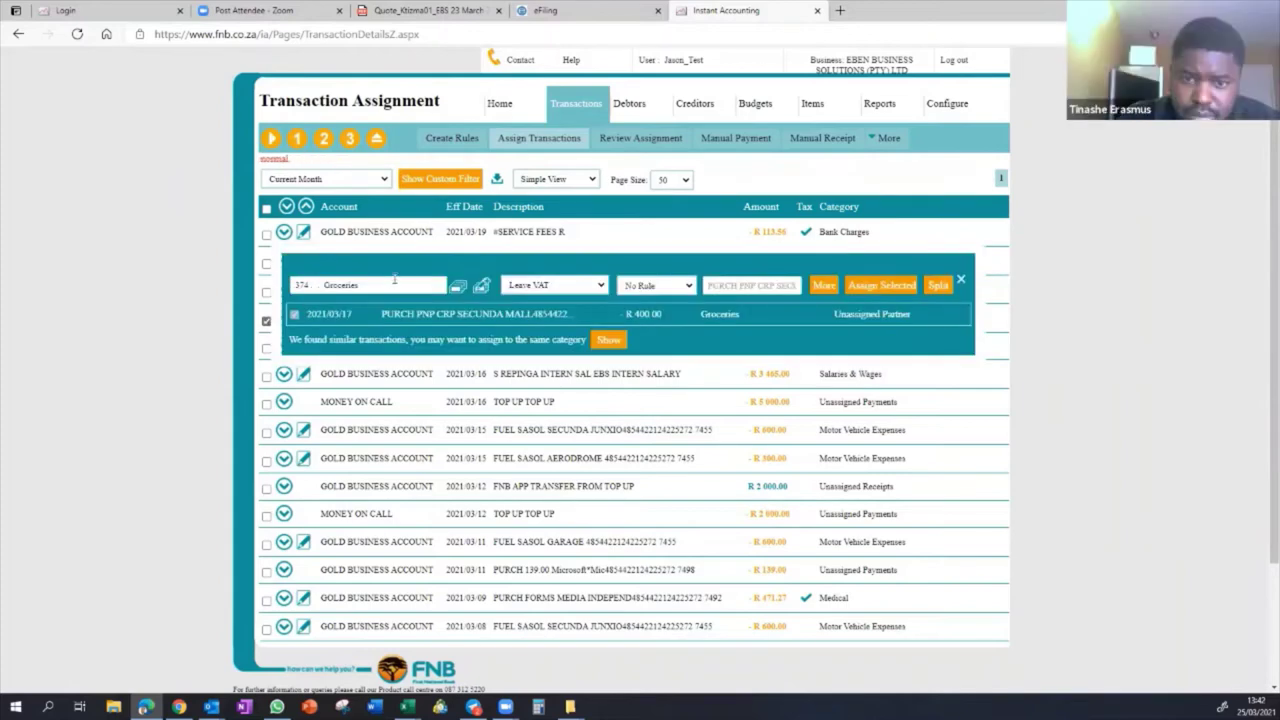
pyautogui.click(394, 284)
pyautogui.write('eto')
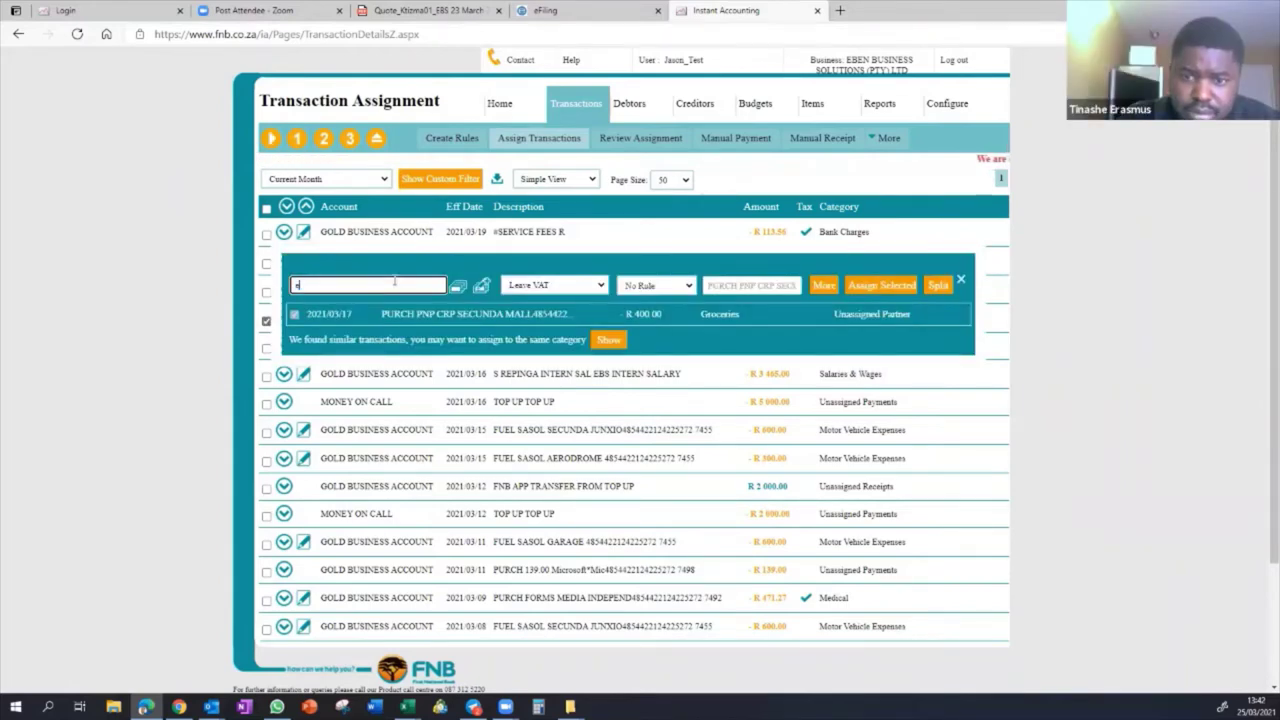
pyautogui.press('BackSpace')
pyautogui.press('BackSpace')
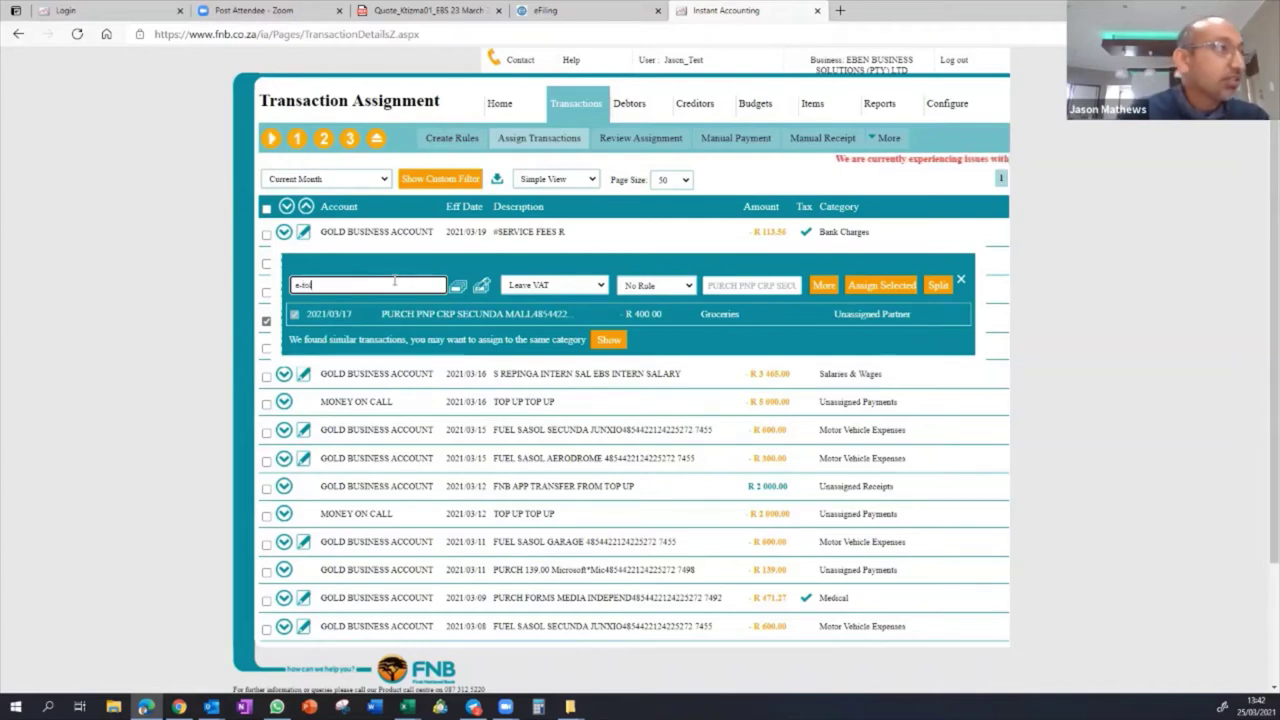
pyautogui.write('-tol')
pyautogui.click(357, 307)
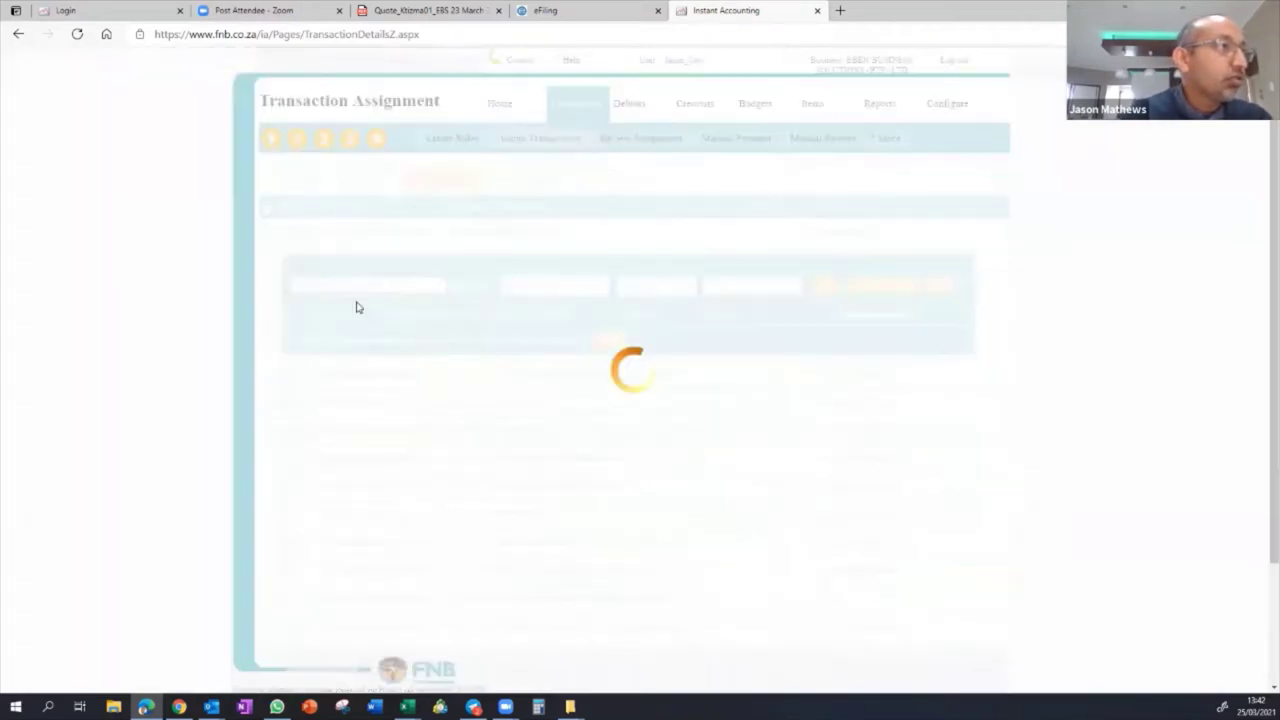
pyautogui.click(597, 288)
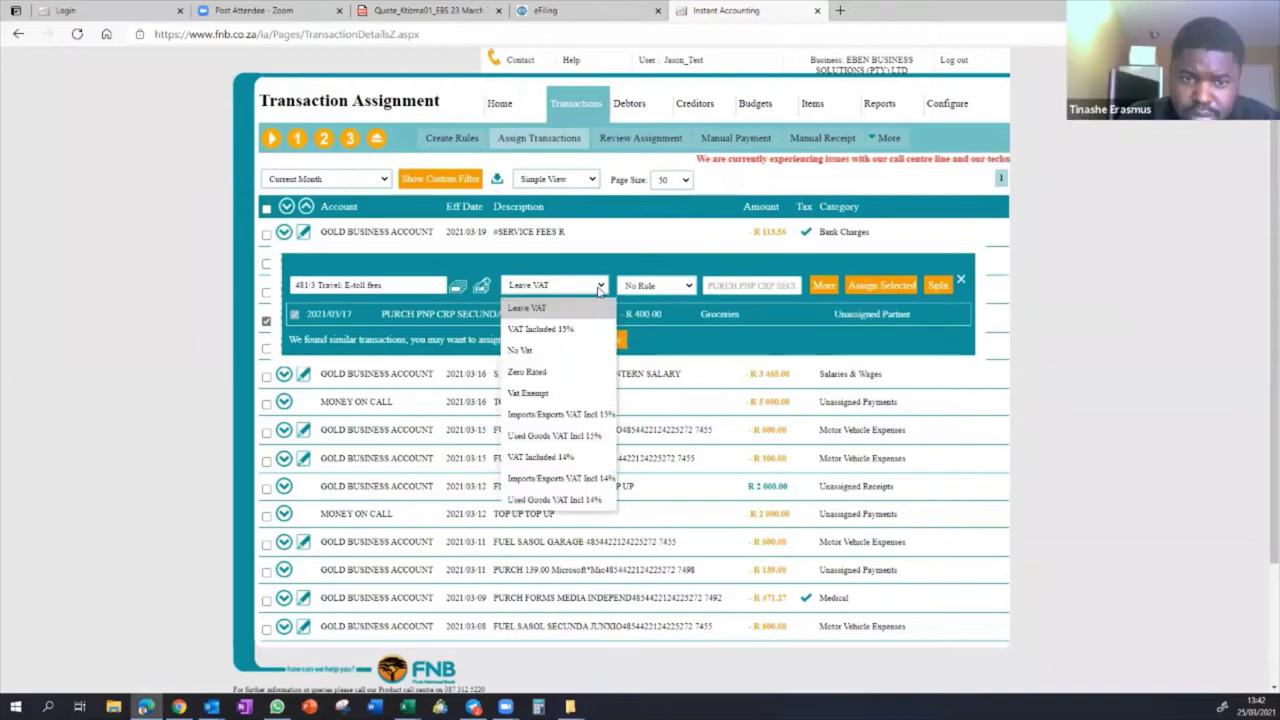
pyautogui.click(540, 329)
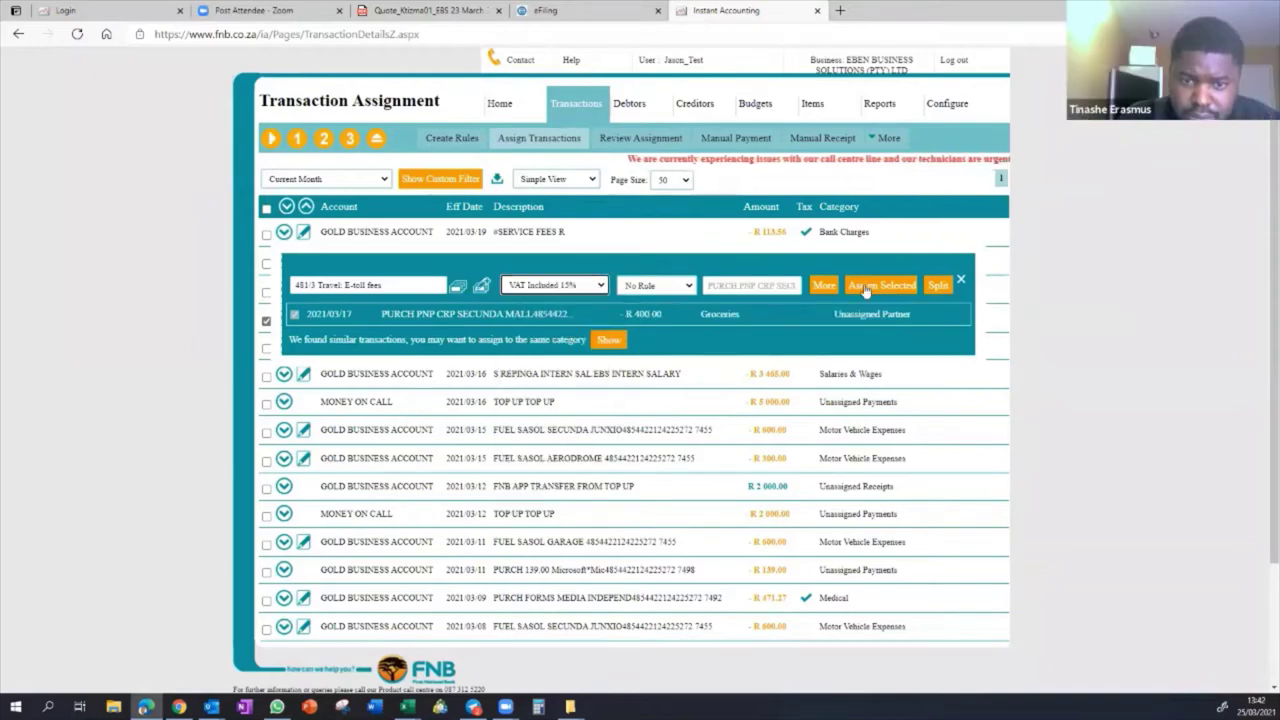
pyautogui.click(866, 287)
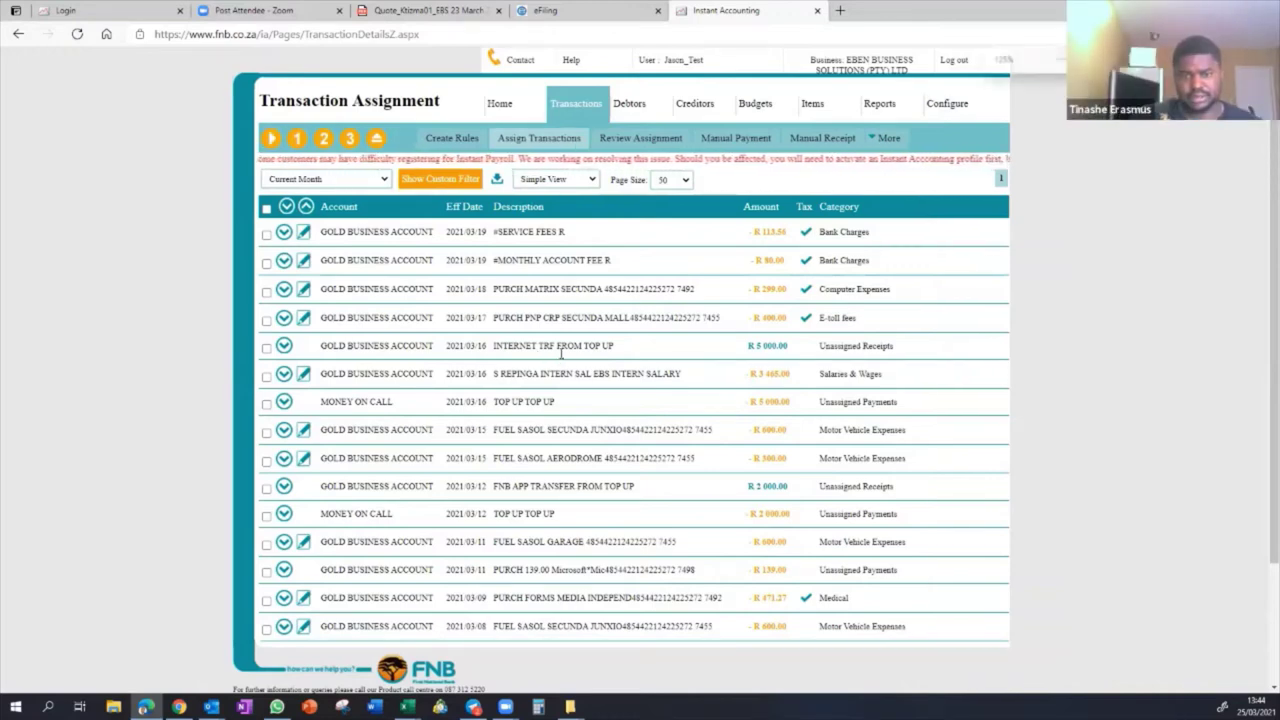
# - Assign the 2021/03/16 TOP UP TOP UP payment from the MONEY ON CALL account to the category 760 Investments: Other
pyautogui.hotkey('ctrl', '+')
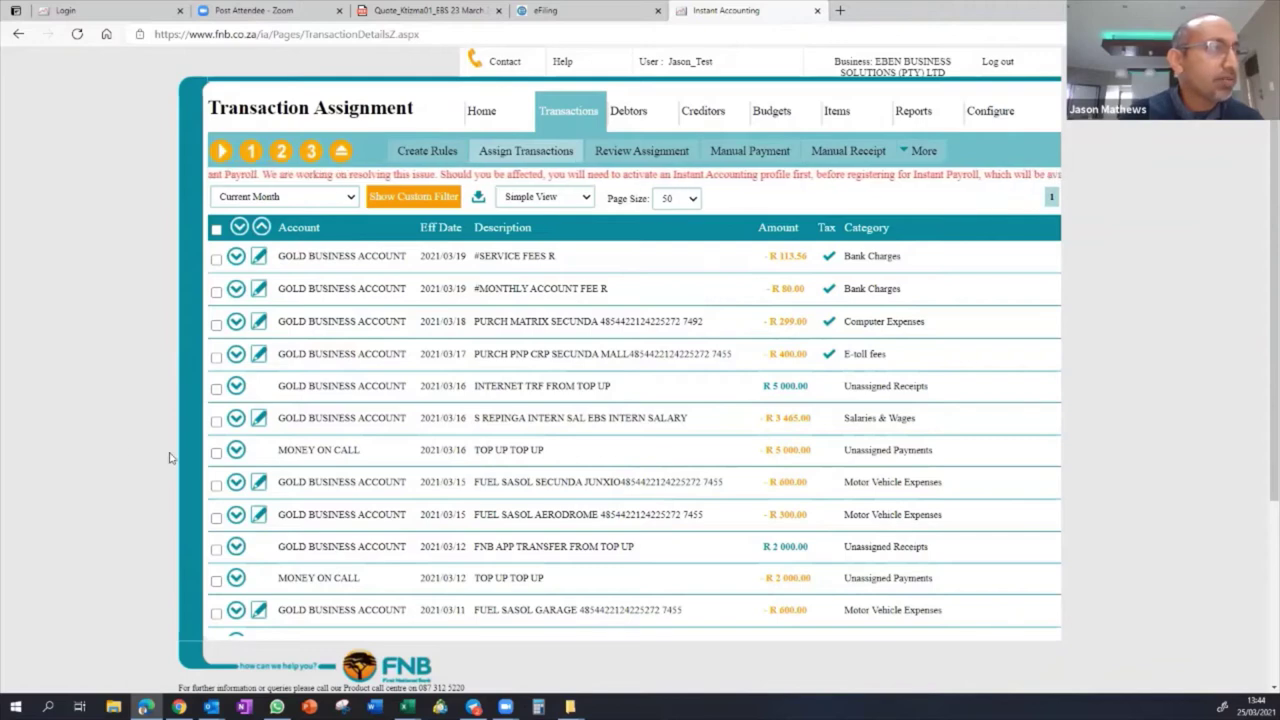
pyautogui.click(216, 453)
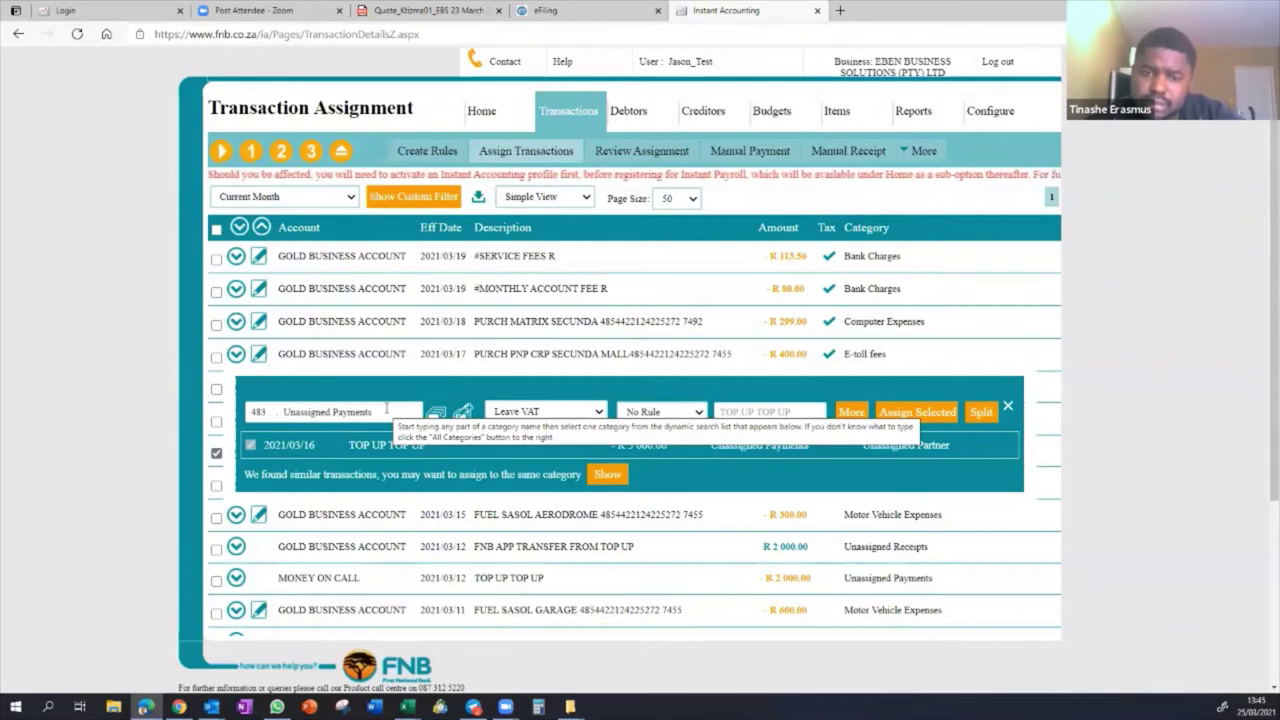
pyautogui.click(386, 407)
pyautogui.write('inves')
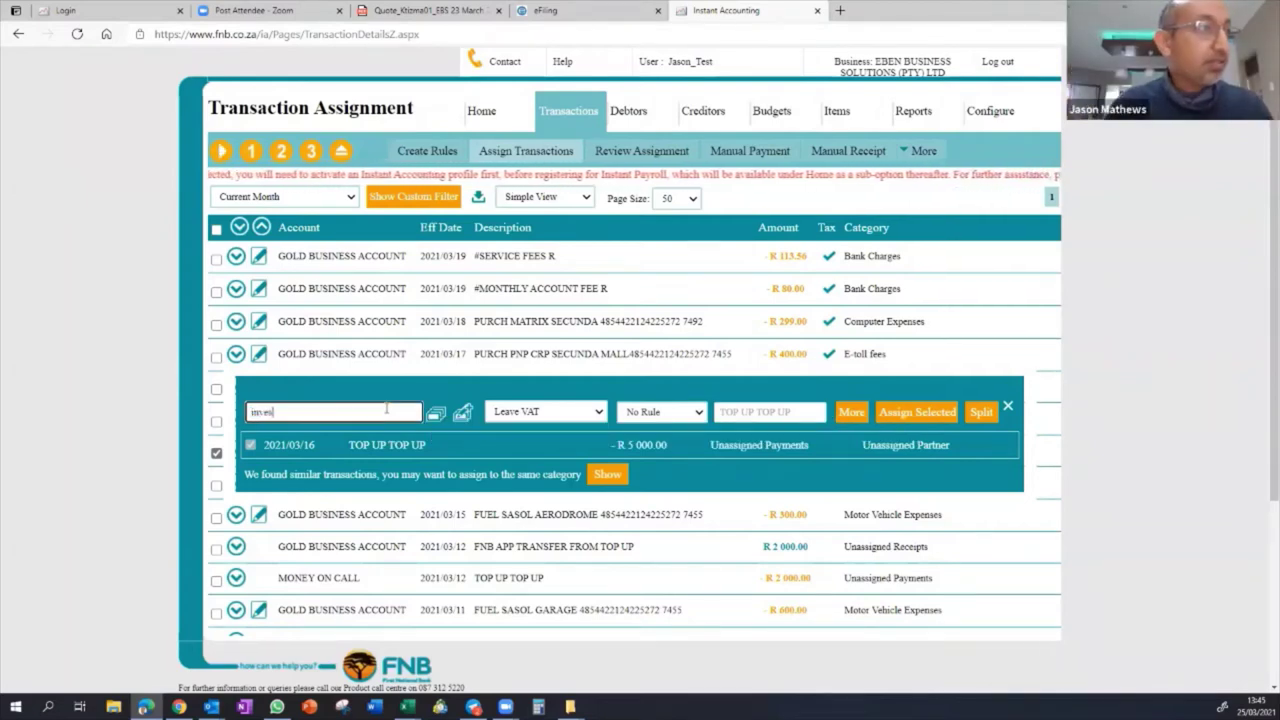
pyautogui.write('t')
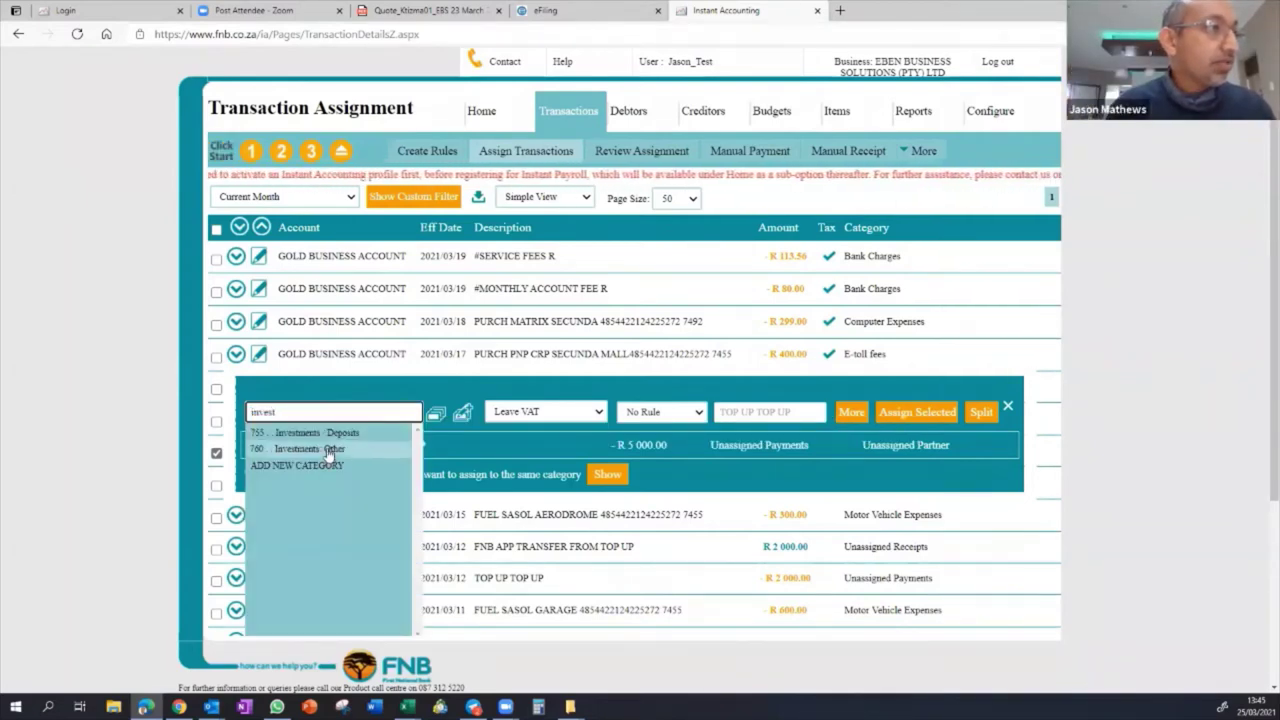
pyautogui.click(328, 449)
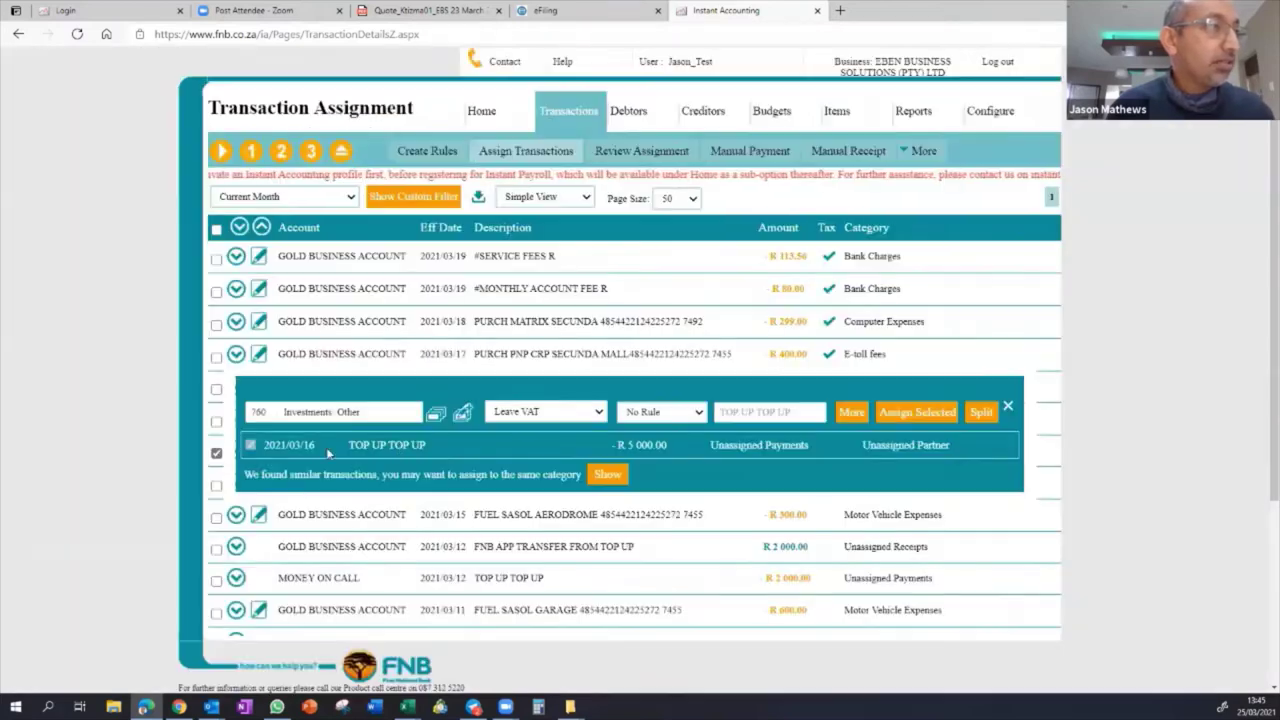
pyautogui.click(905, 410)
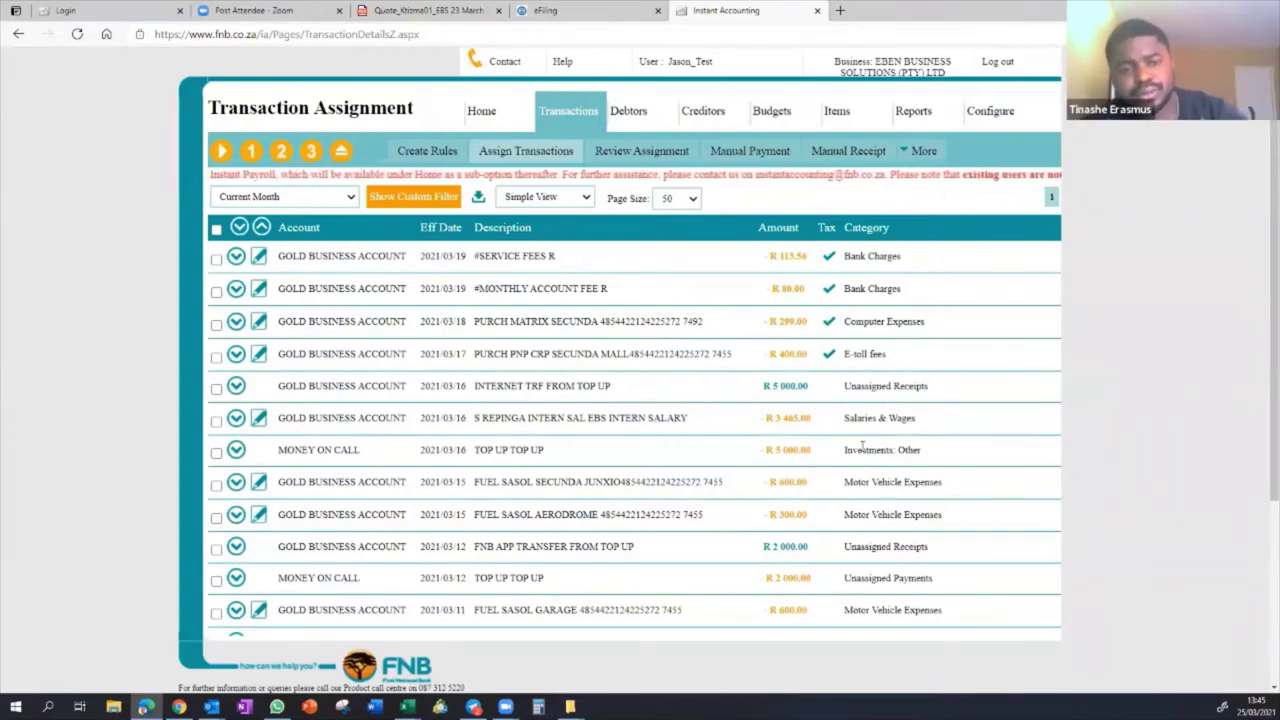
# - Assign the 2021/03/16 INTERNET TRF FROM TOP UP receipt to the category 760 Investments: Other
pyautogui.click(217, 390)
pyautogui.click(369, 348)
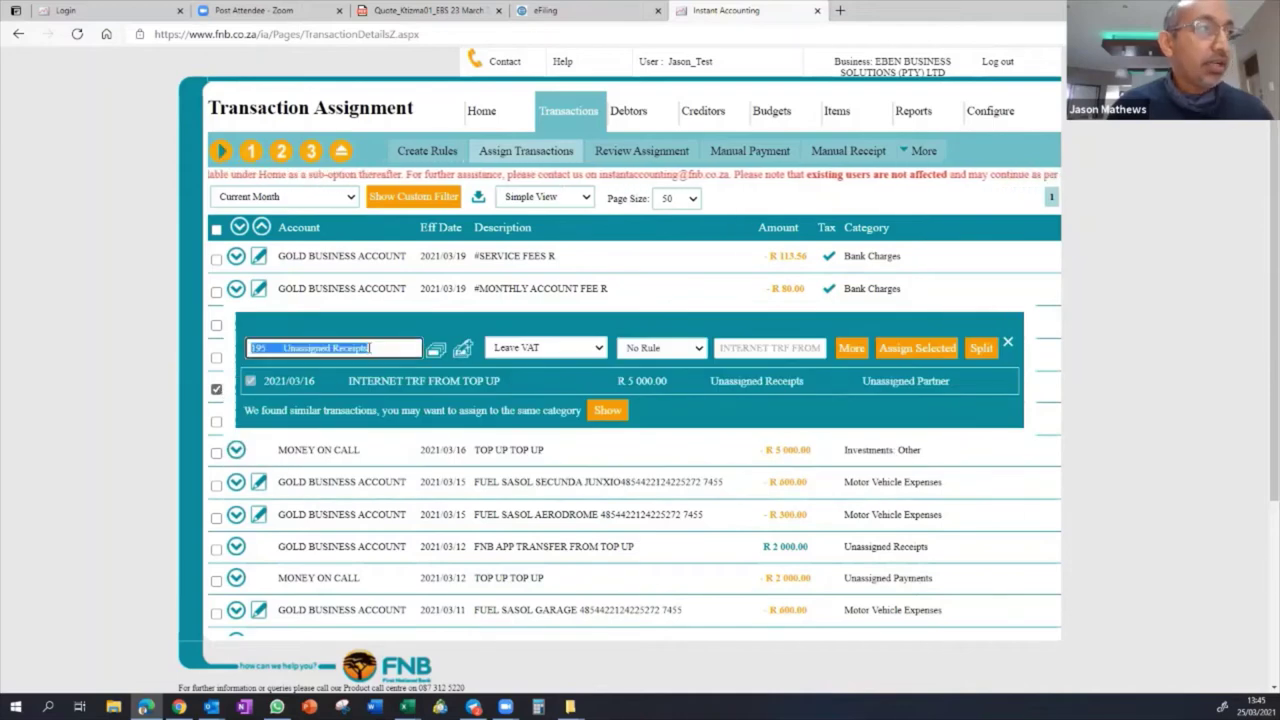
pyautogui.write('inves')
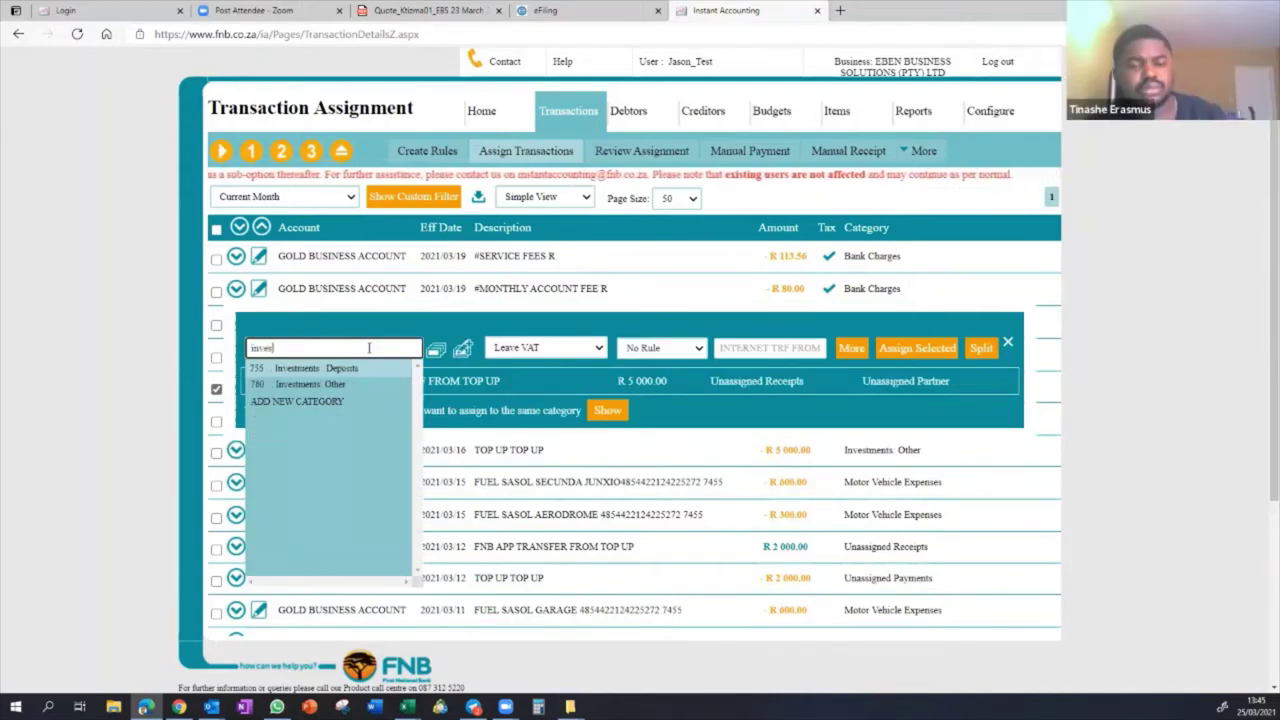
pyautogui.click(340, 386)
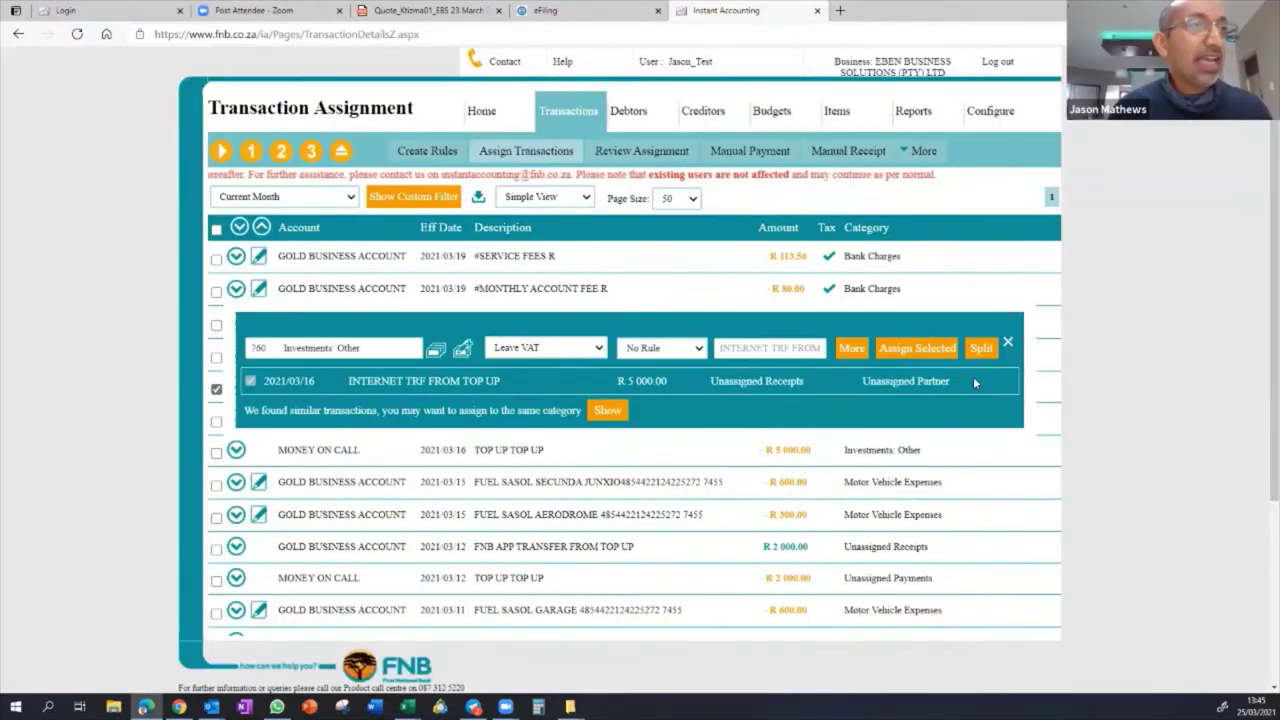
pyautogui.click(903, 356)
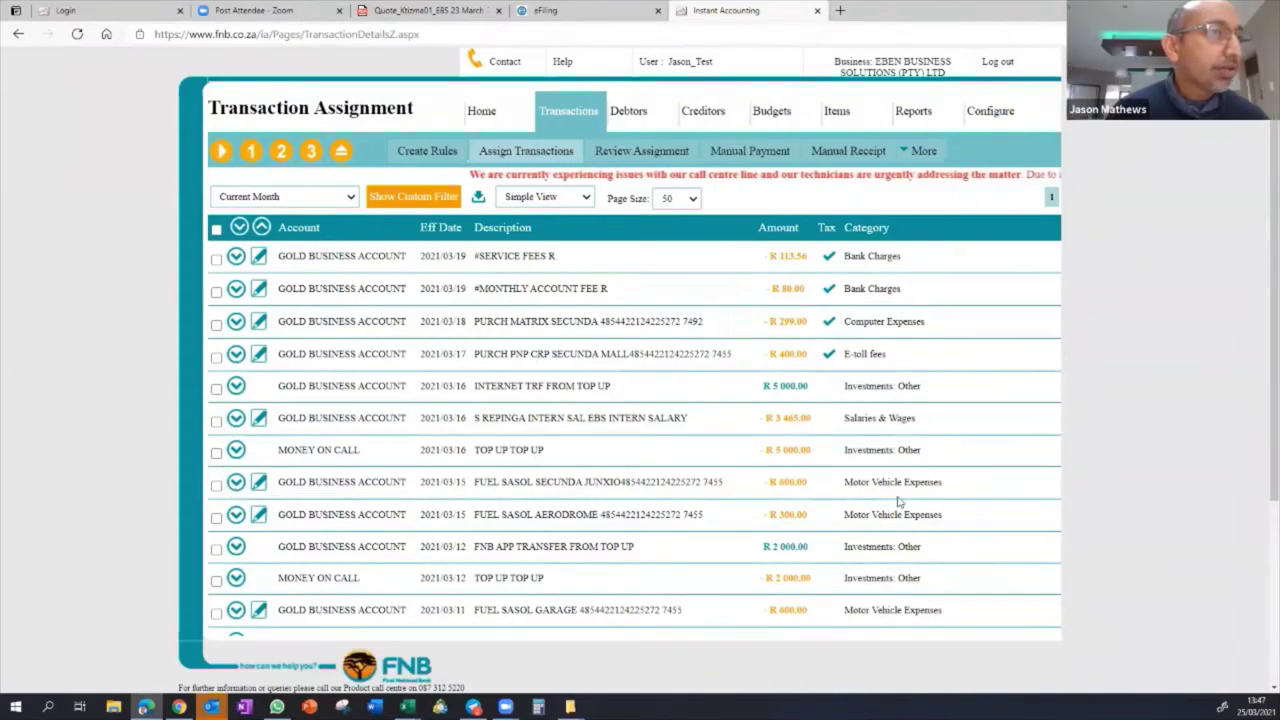
# - Assign the 2021/03/15 FUEL SASOL SECUNDA transaction to the category 421/1 Motor V: Fuel & Oil
pyautogui.click(216, 488)
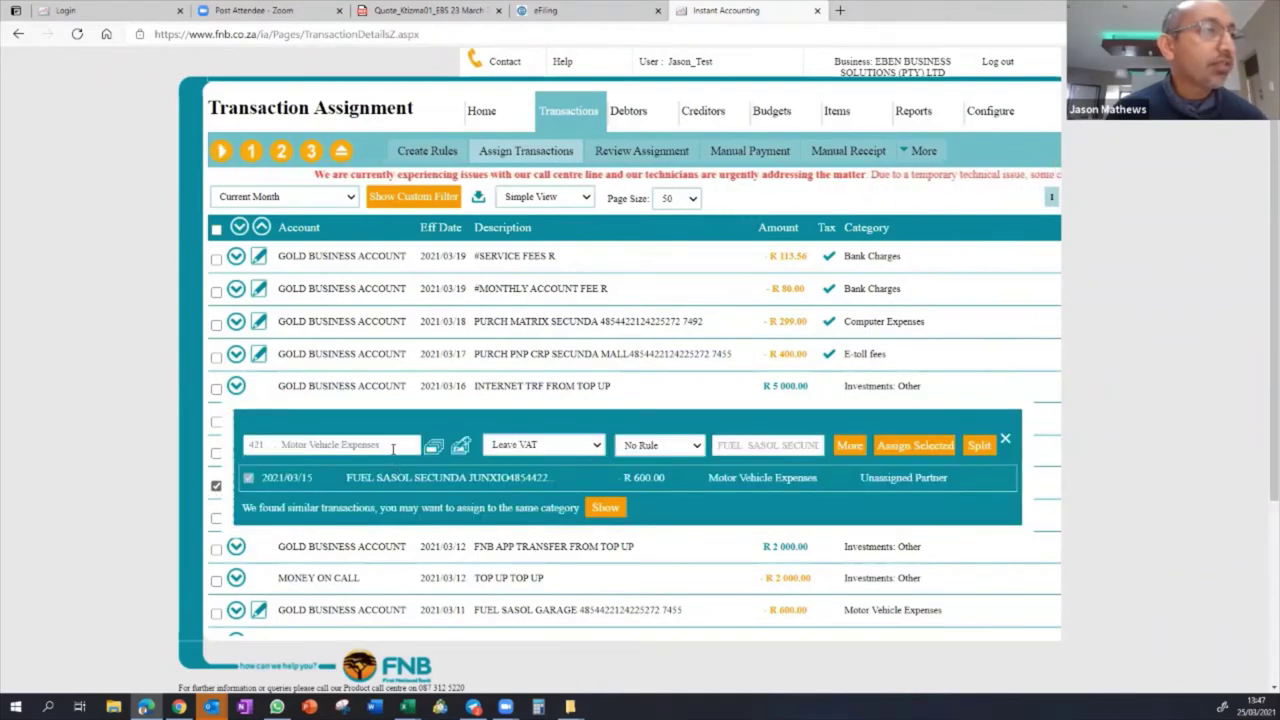
pyautogui.click(393, 445)
pyautogui.write('fuel')
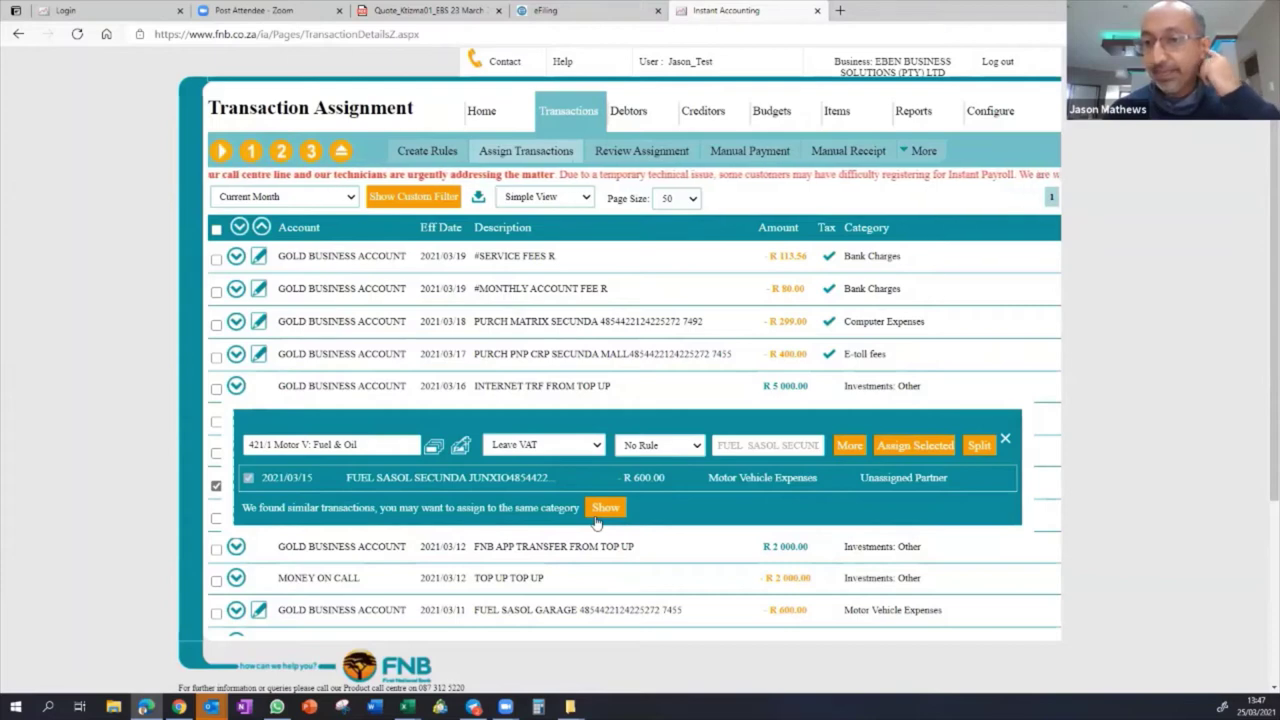
pyautogui.click(929, 451)
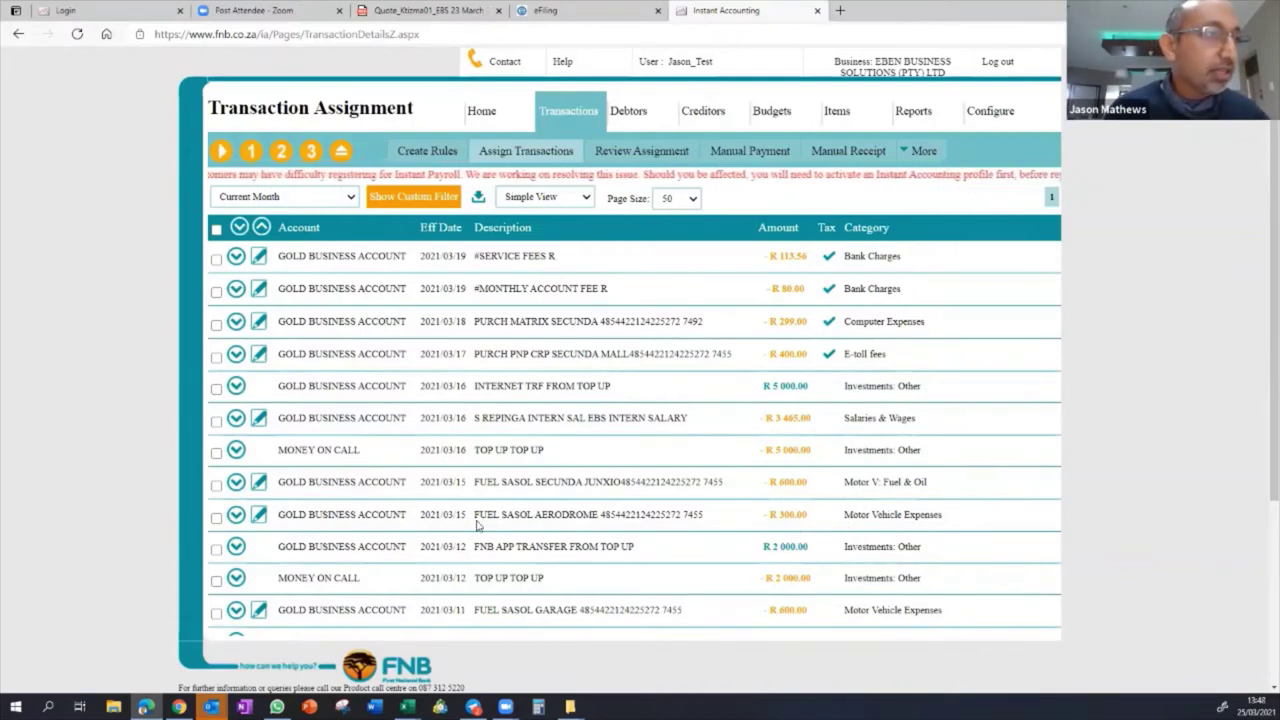
# - Assign the 2021/03/15 FUEL SASOL AERODROME transaction to the category 421/1 Motor V: Fuel & Oil
pyautogui.click(216, 519)
pyautogui.click(404, 477)
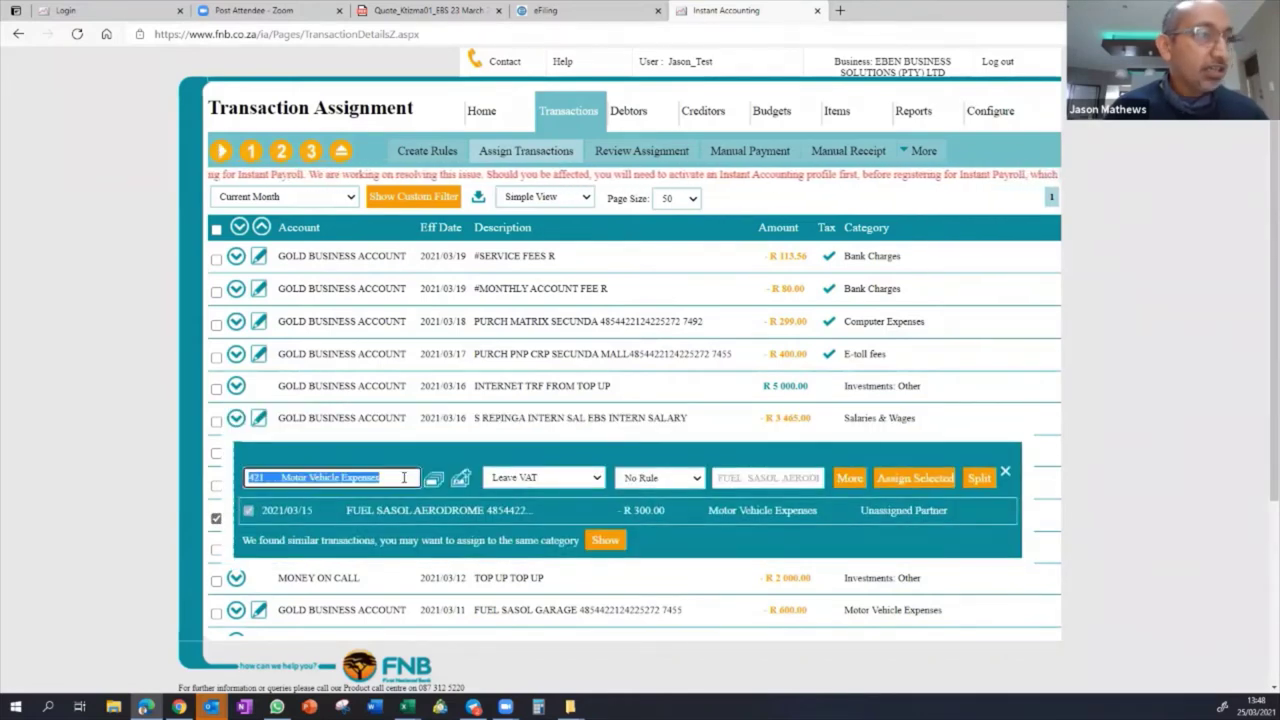
pyautogui.write('fuel')
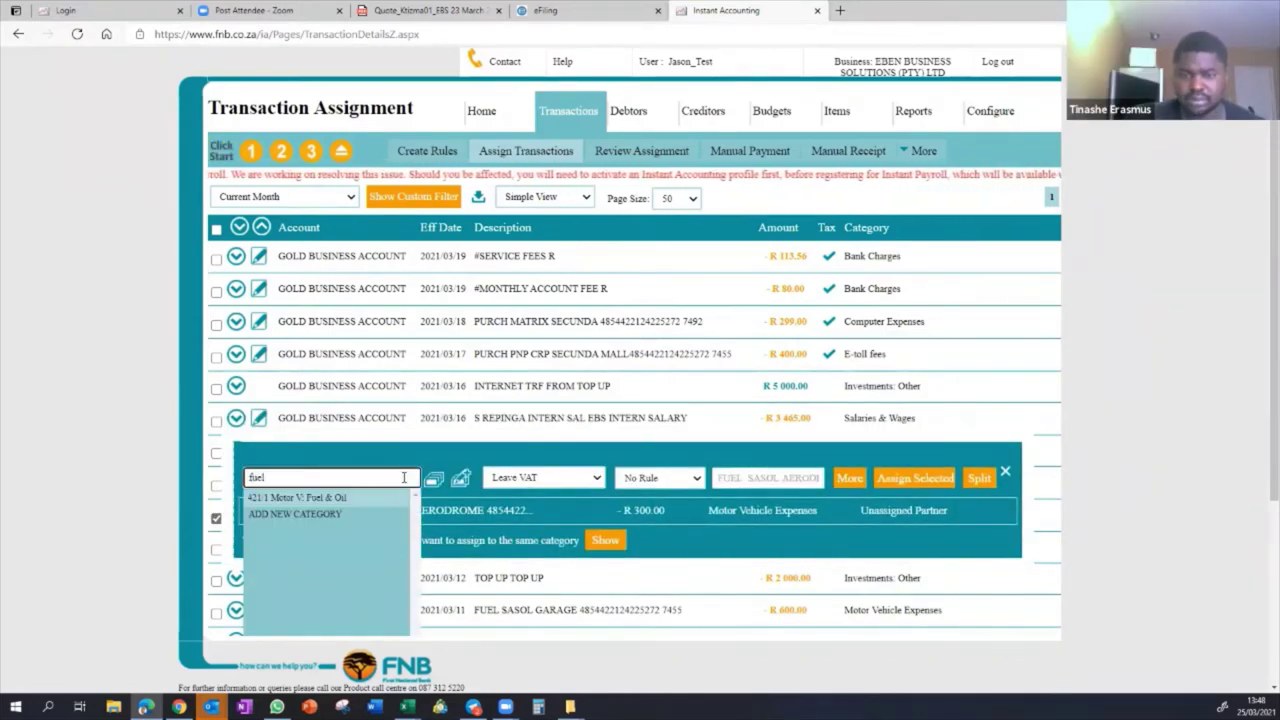
pyautogui.click(323, 497)
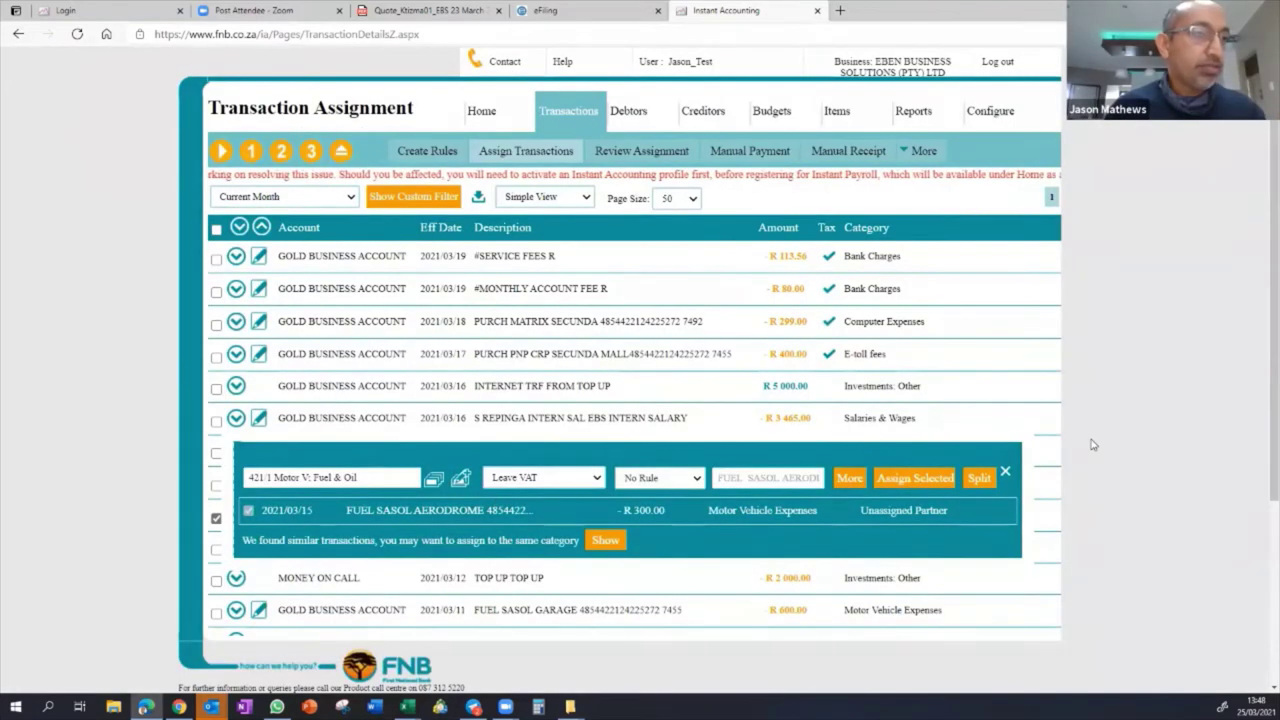
pyautogui.click(912, 478)
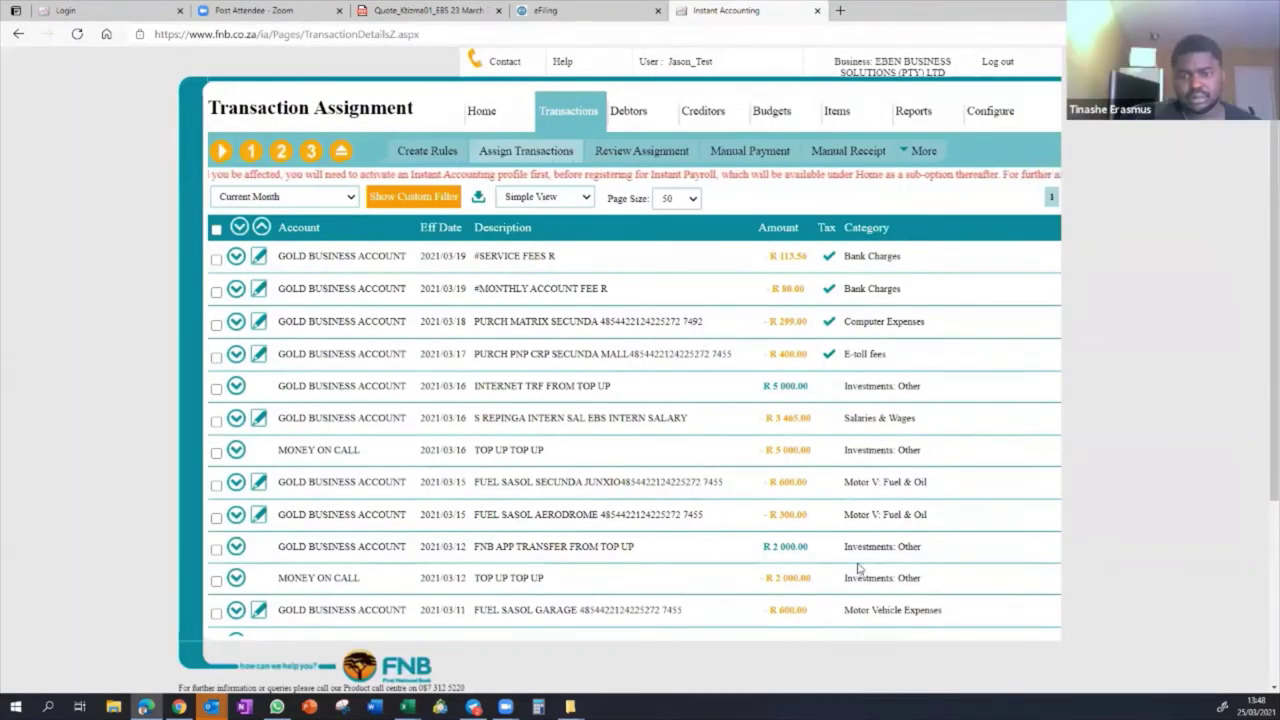
pyautogui.scroll(-2, 870, 555)
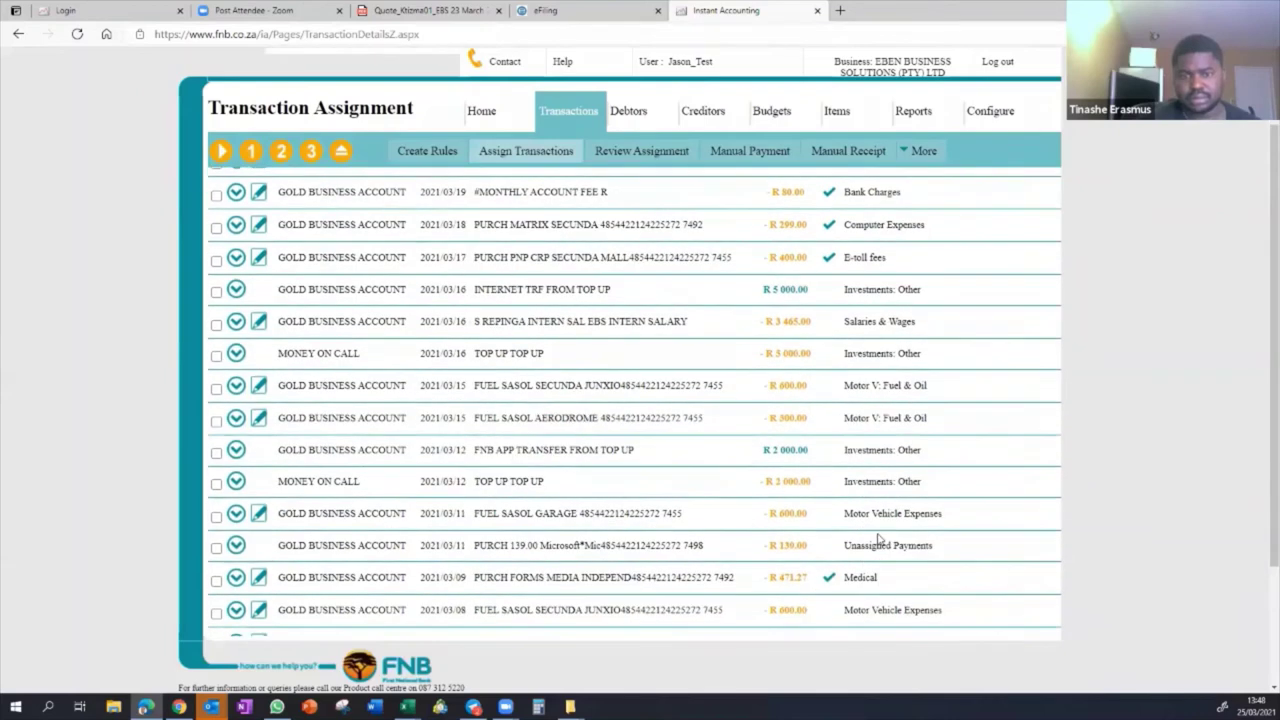
# - Assign the 2021/03/11 FUEL SASOL GARAGE transaction to the category 421/1 Motor V: Fuel & Oil
pyautogui.click(217, 519)
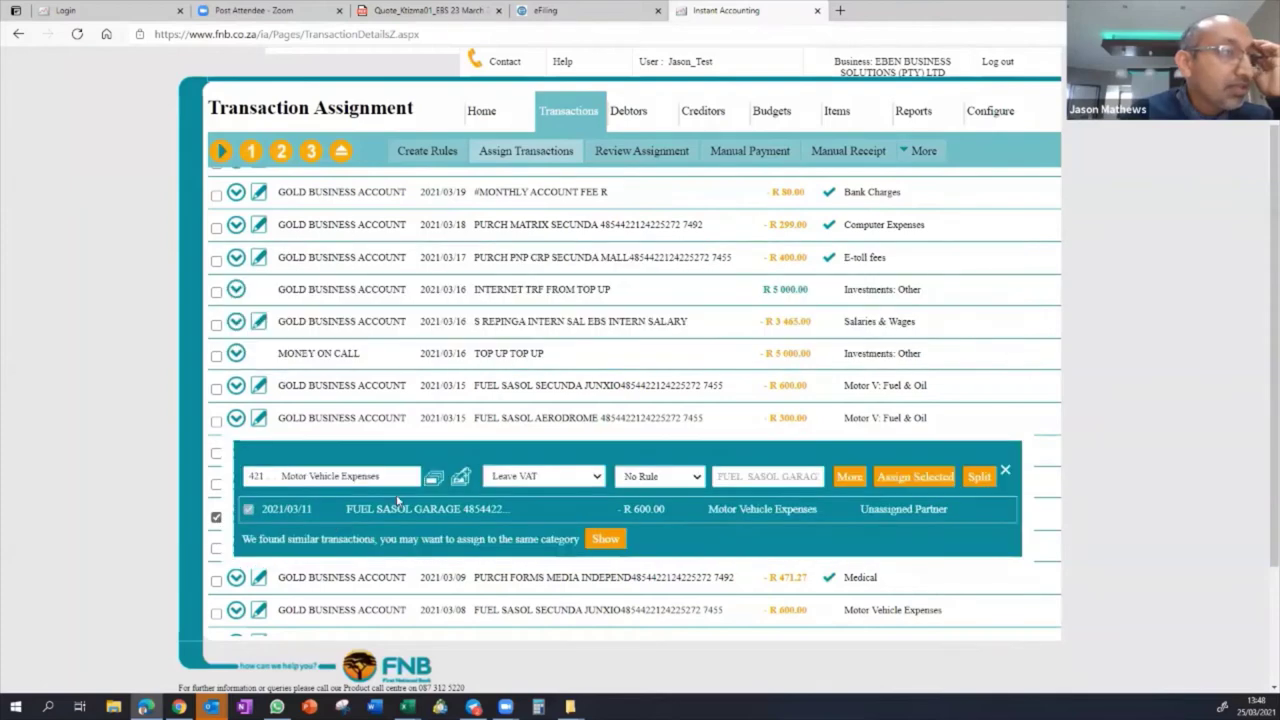
pyautogui.click(397, 480)
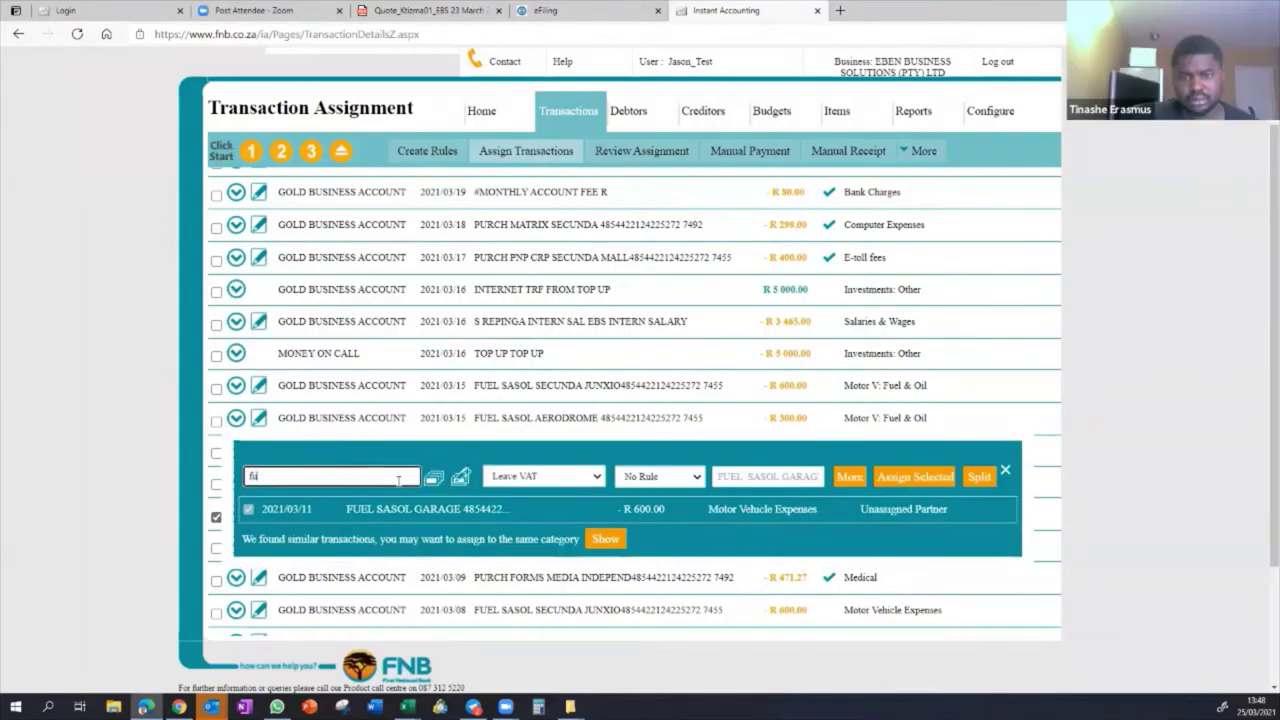
pyautogui.write('el')
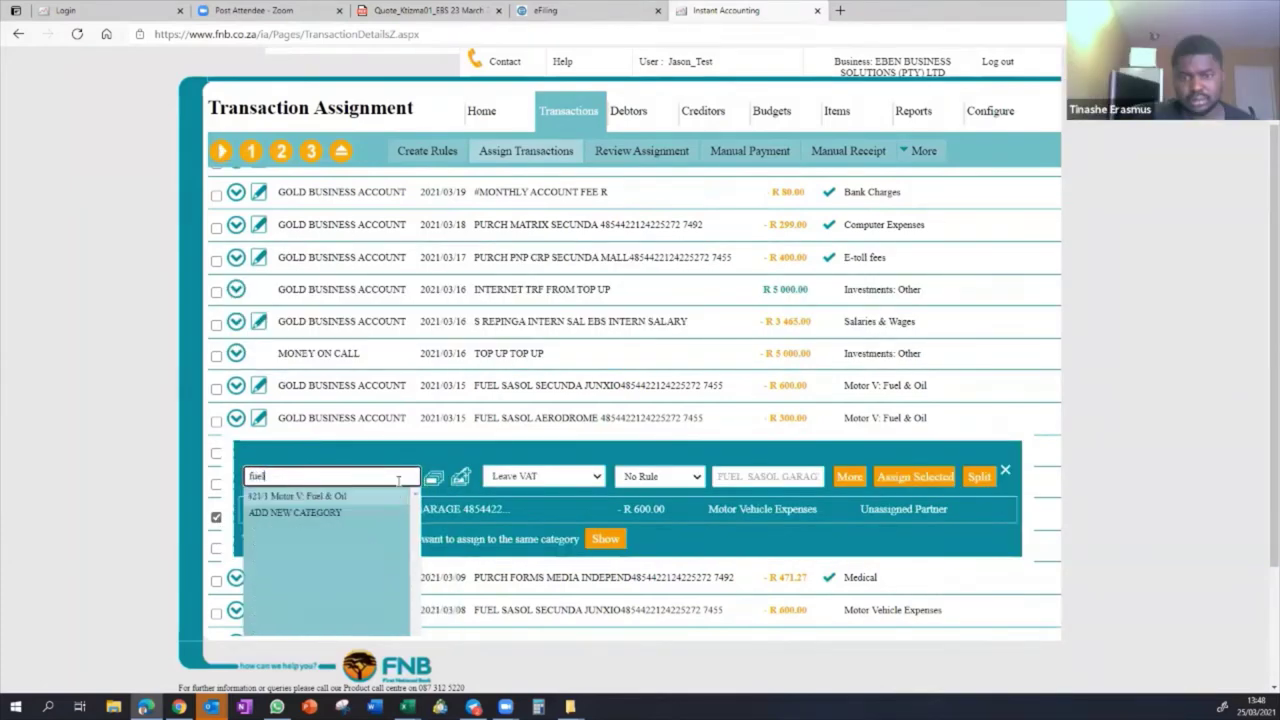
pyautogui.click(332, 492)
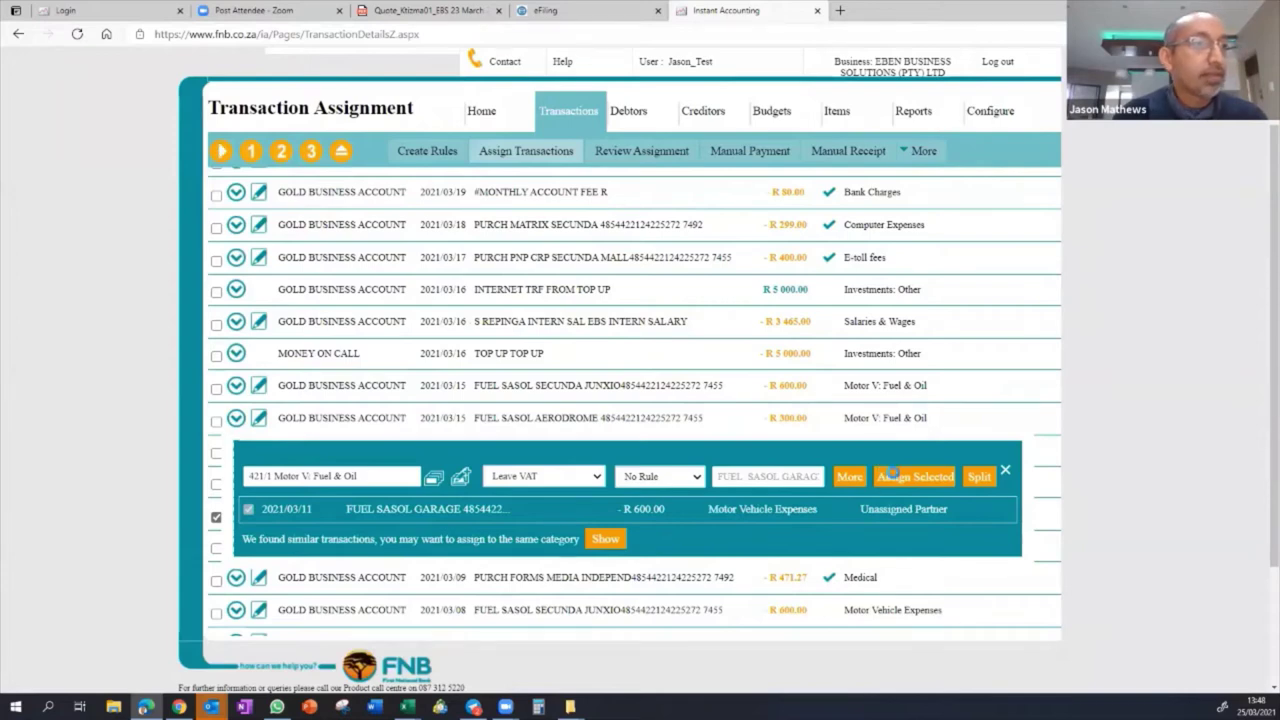
pyautogui.click(893, 476)
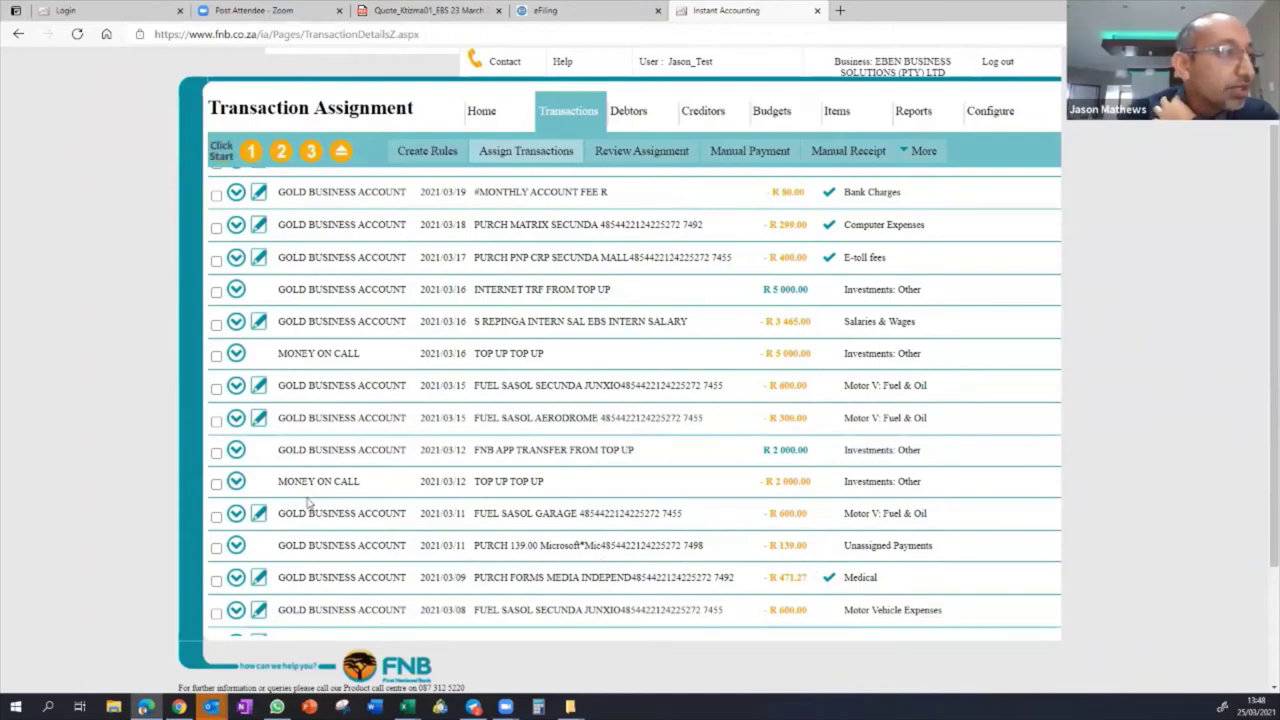
# - Assign the 2021/03/11 Microsoft purchase to the category 332 Computer Expenses with VAT Included 15%
pyautogui.click(216, 550)
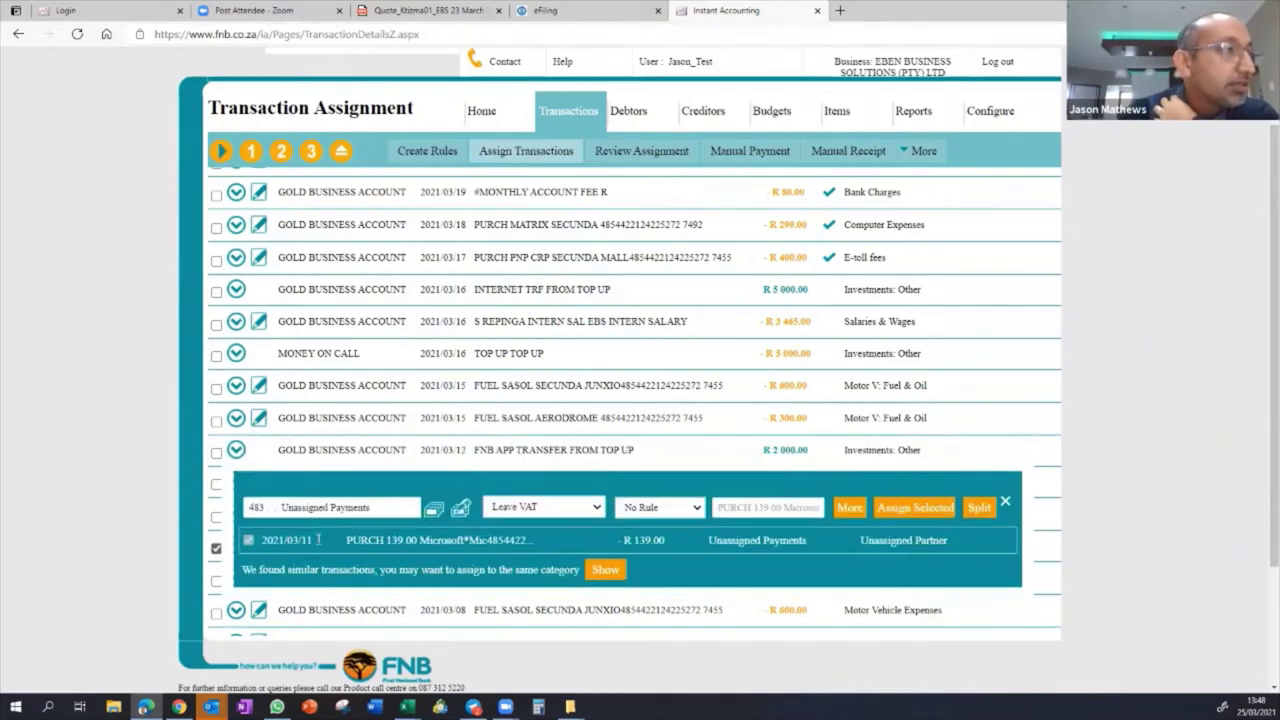
pyautogui.click(383, 509)
pyautogui.write('comp')
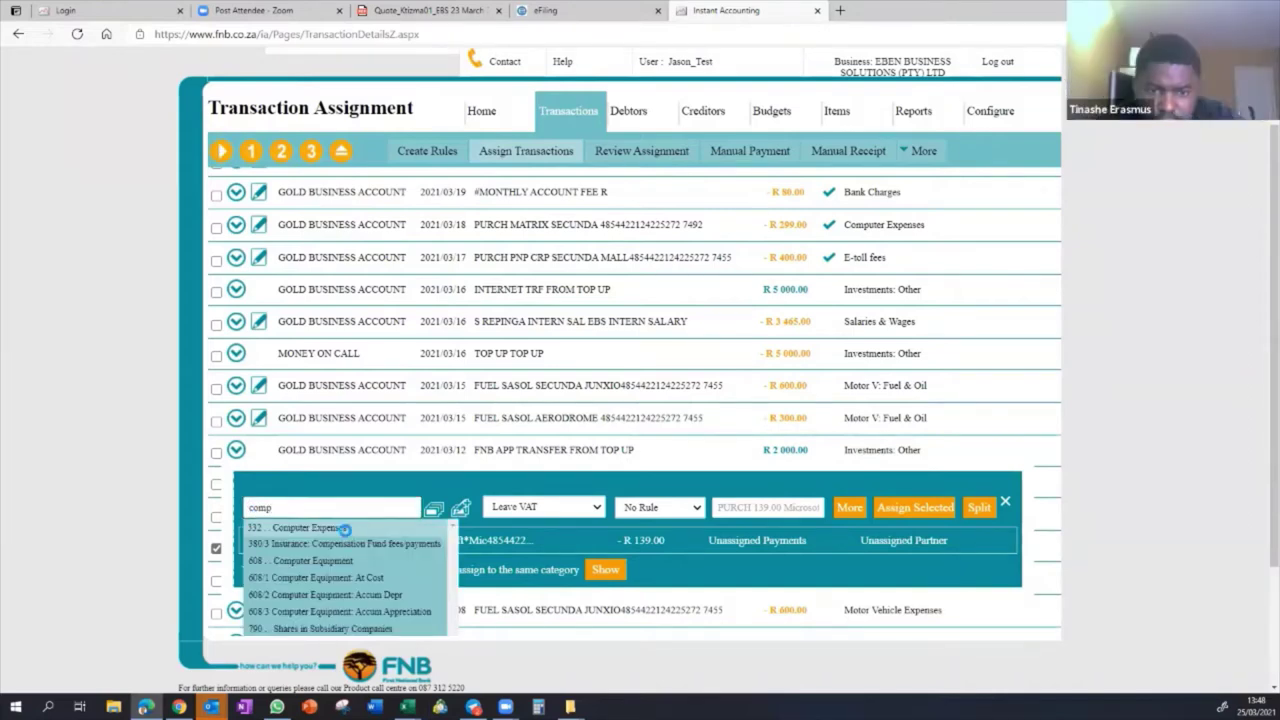
pyautogui.click(340, 529)
pyautogui.click(595, 507)
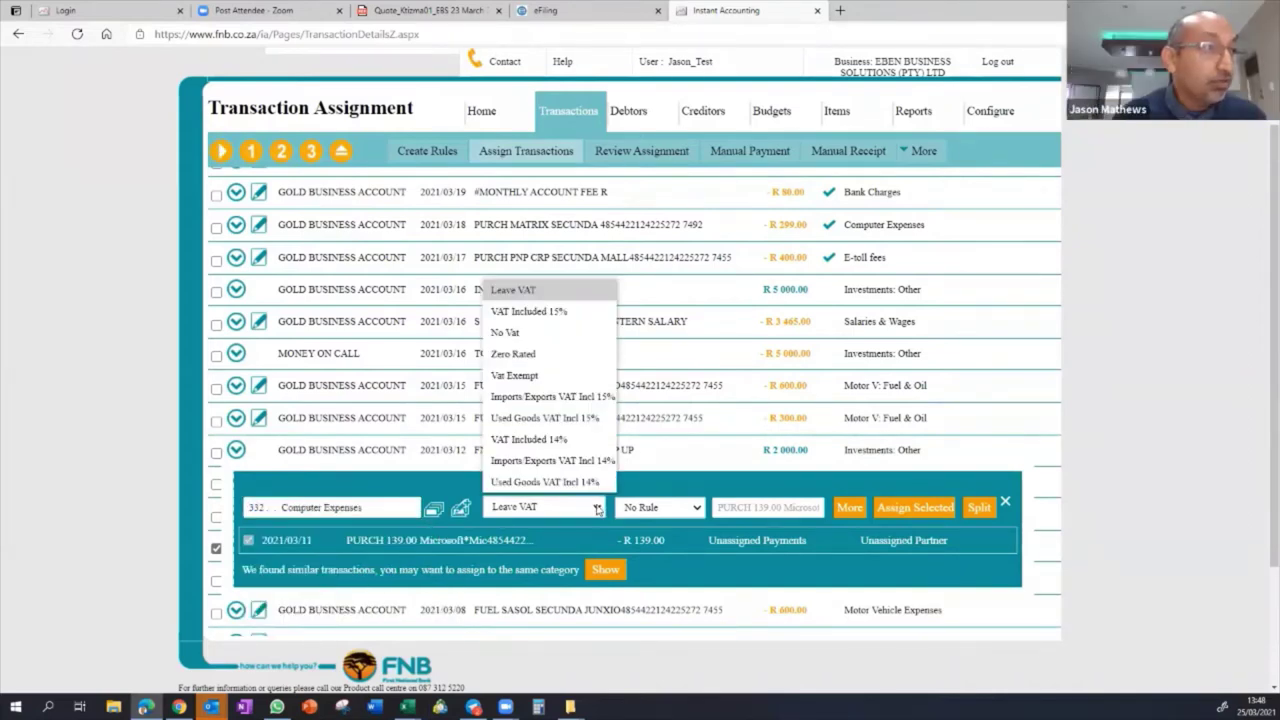
pyautogui.click(527, 312)
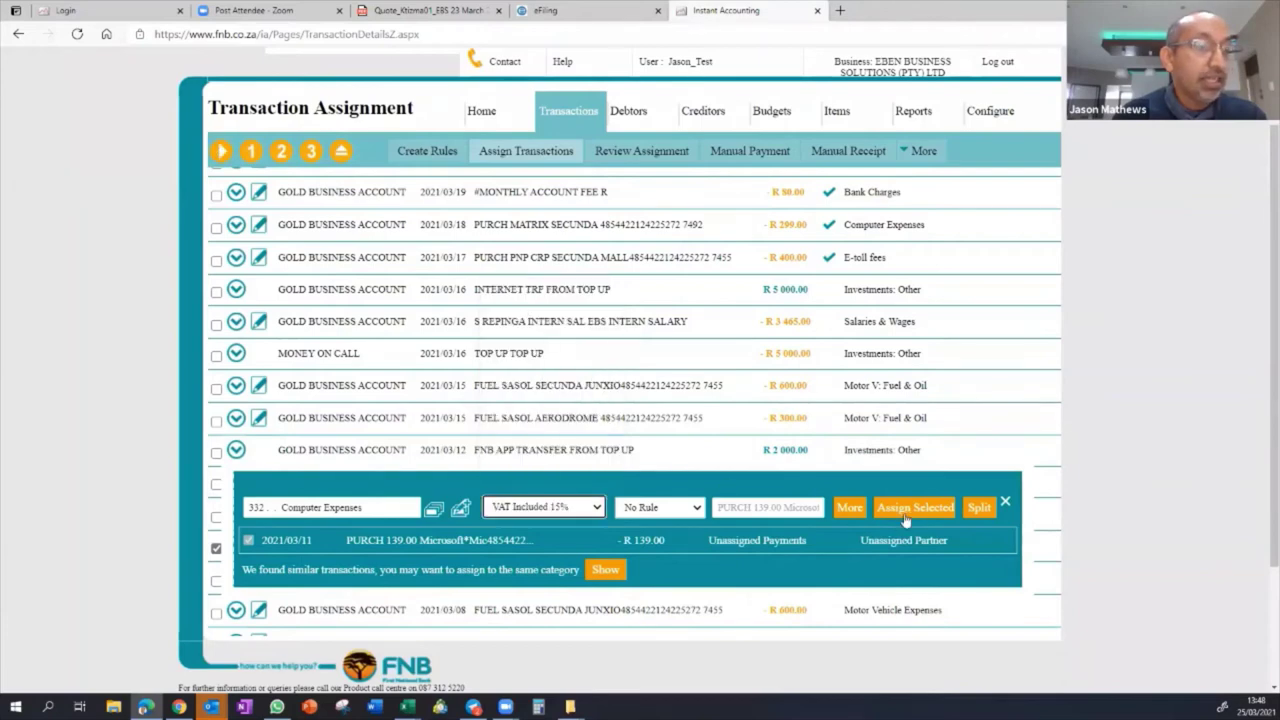
pyautogui.click(917, 507)
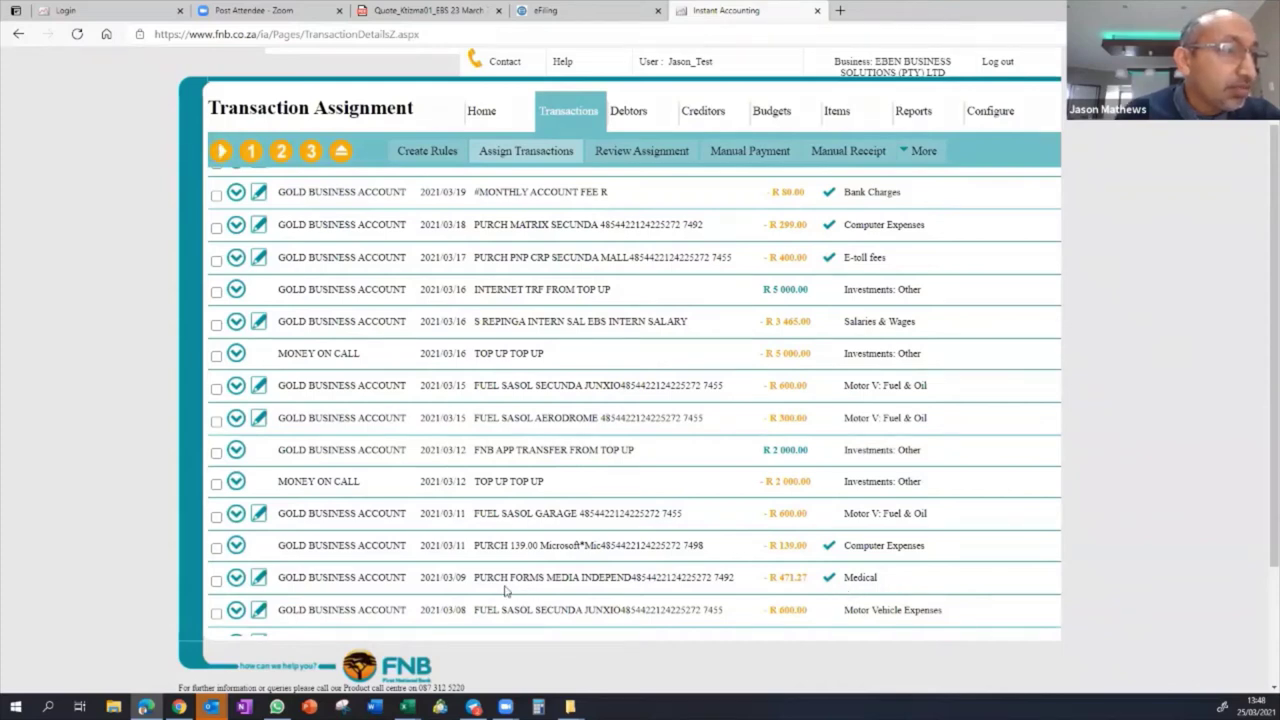
# - Set the 2021/03/09 PURCH FORMS MEDIA INDEPEND transaction to the category 433 Printing & Stationery with VAT Included 15%
pyautogui.click(216, 582)
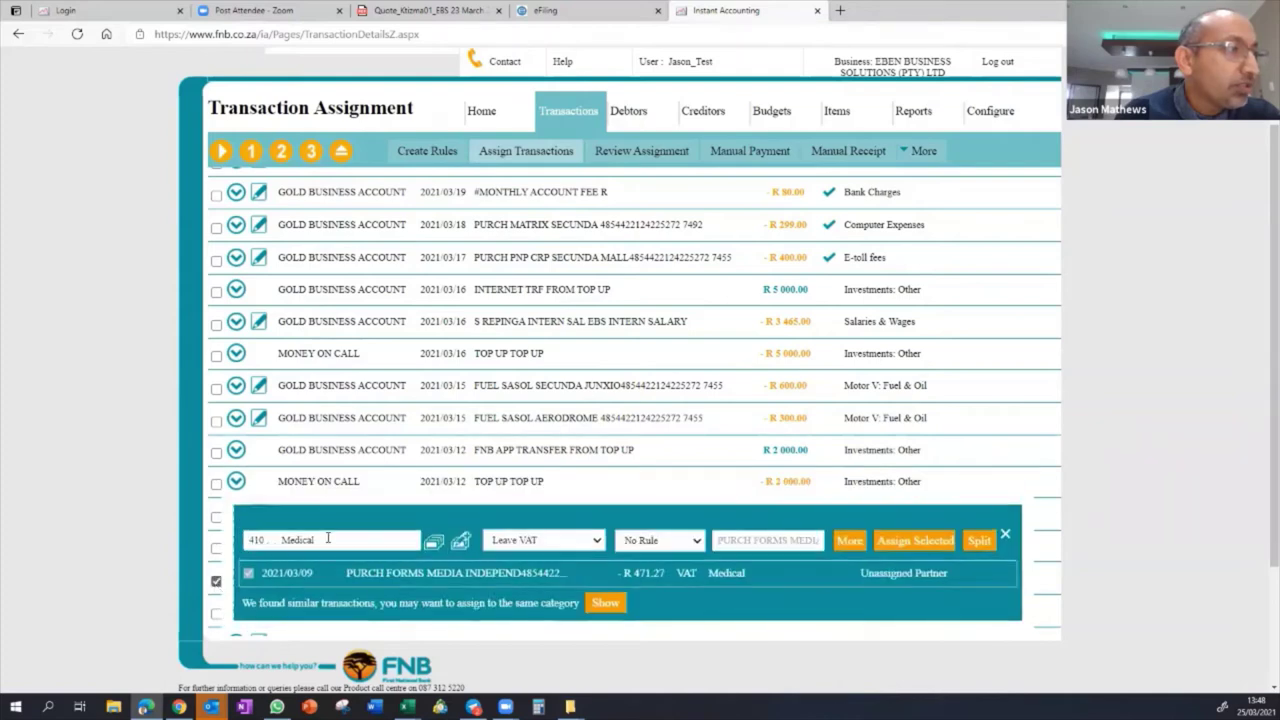
pyautogui.tripleClick(328, 539)
pyautogui.write('sta')
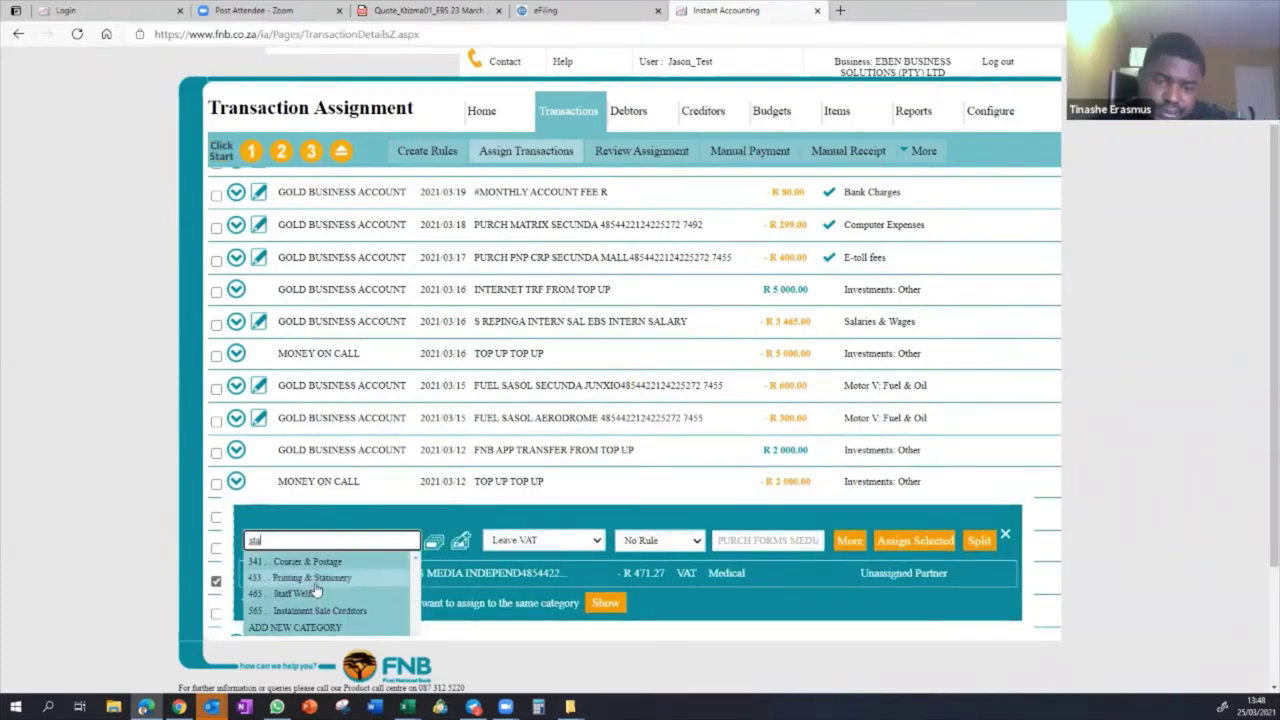
pyautogui.click(313, 578)
pyautogui.click(598, 543)
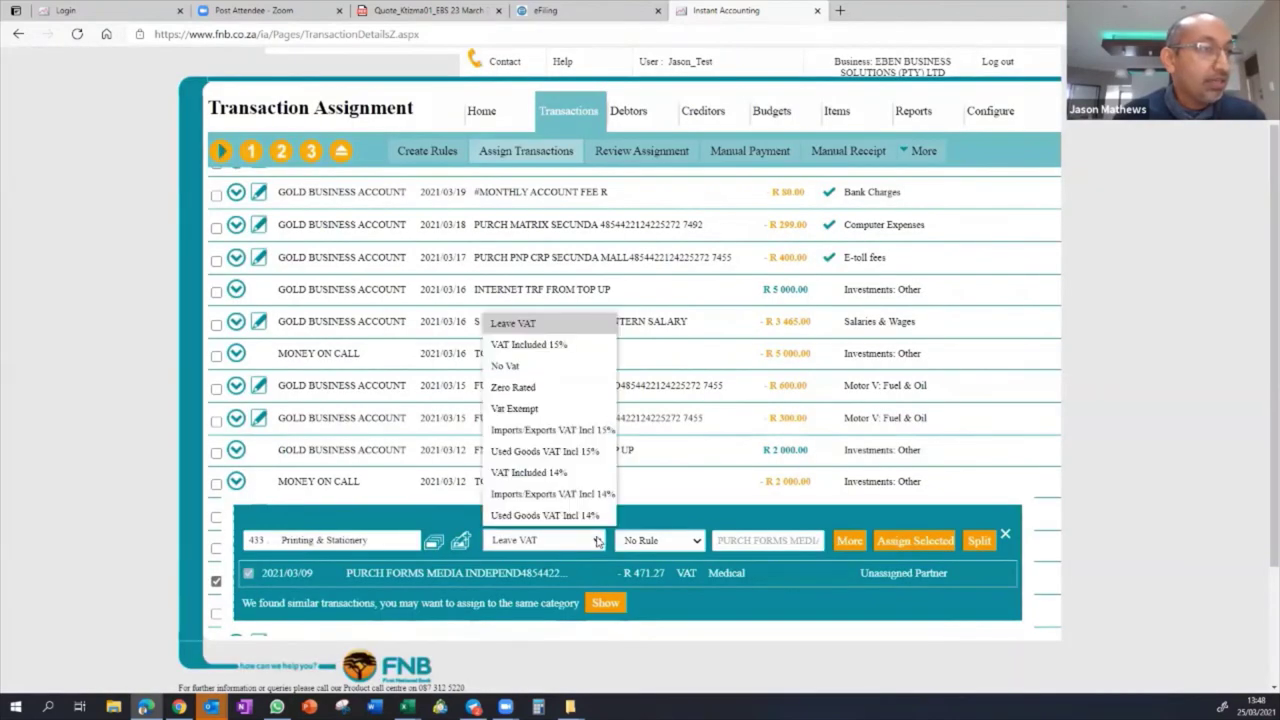
pyautogui.click(537, 349)
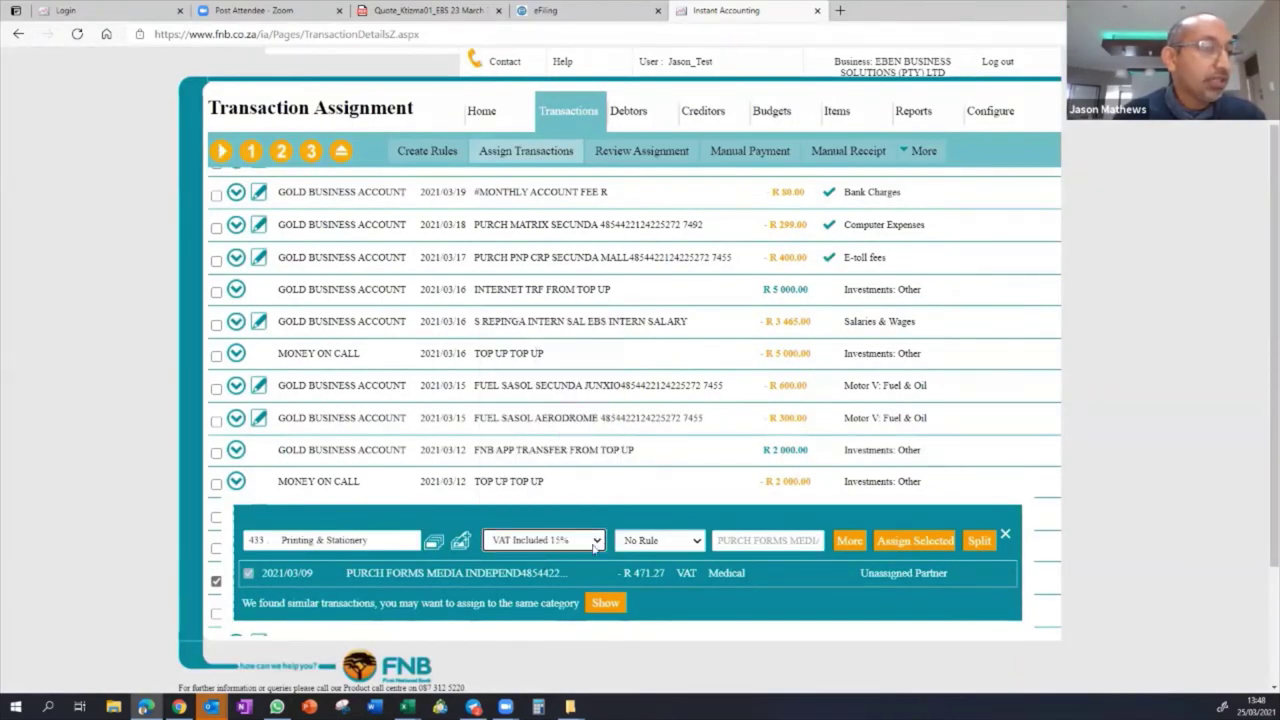
# - Enter the ledger description "Label machine labels, white board duster replacement" for the FORMS MEDIA purchase and assign the transaction
pyautogui.click(848, 542)
pyautogui.click(824, 579)
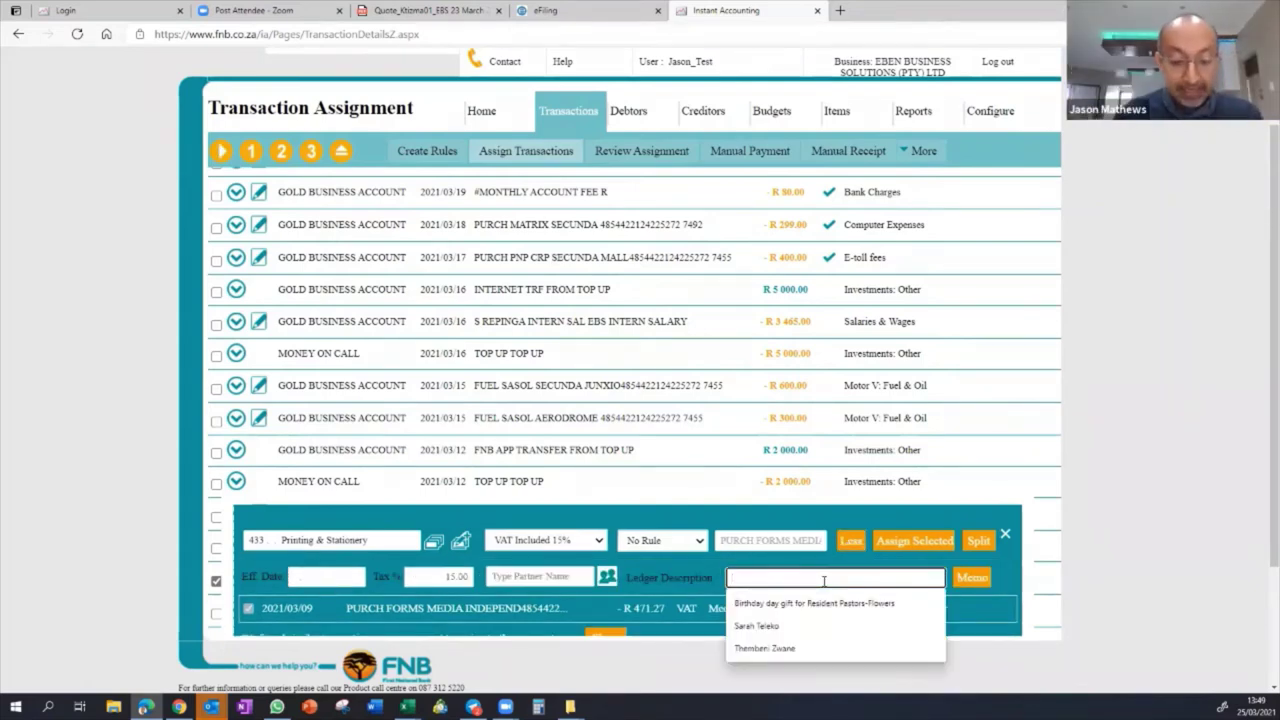
pyautogui.write('Labe')
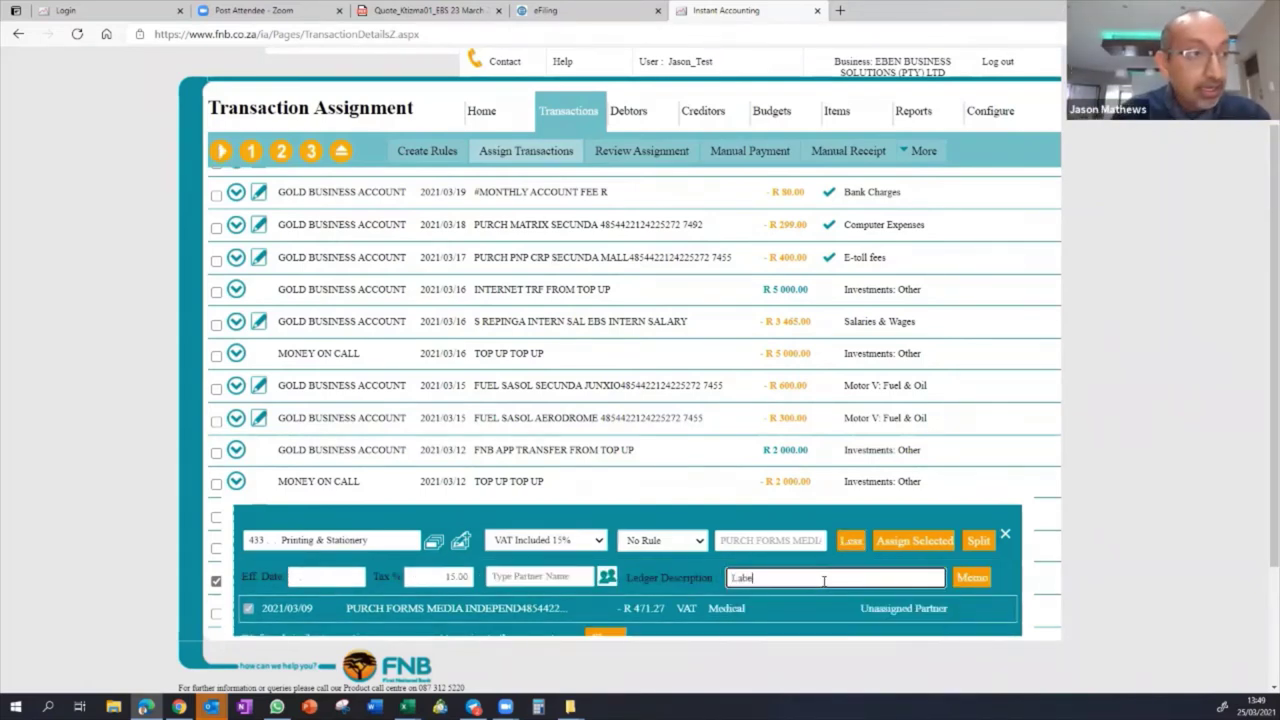
pyautogui.write('l machine la')
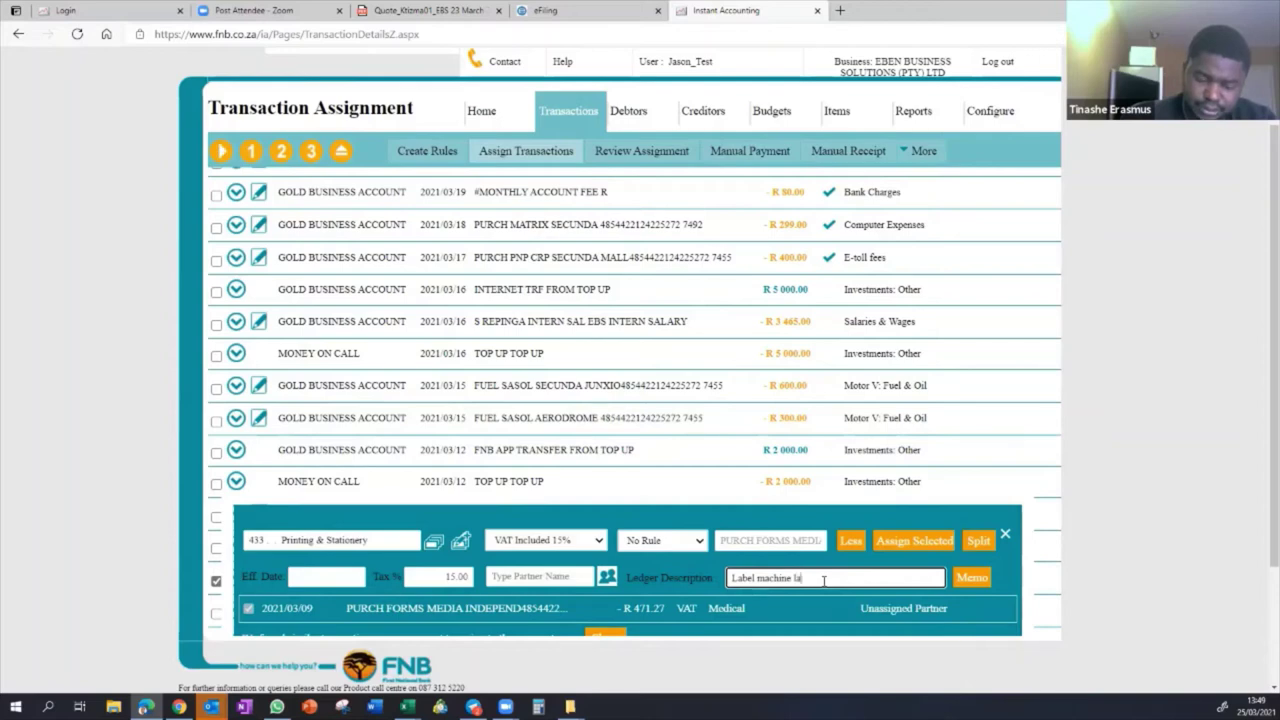
pyautogui.write('bels, ')
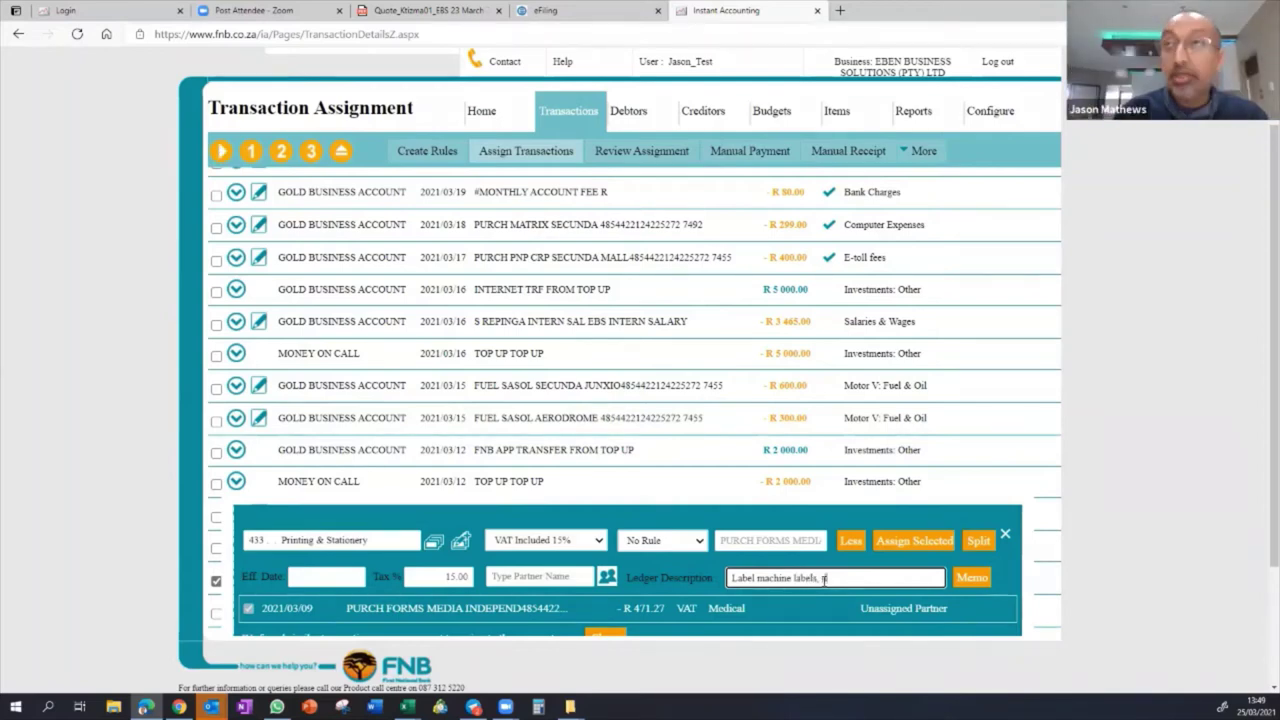
pyautogui.write('plute')
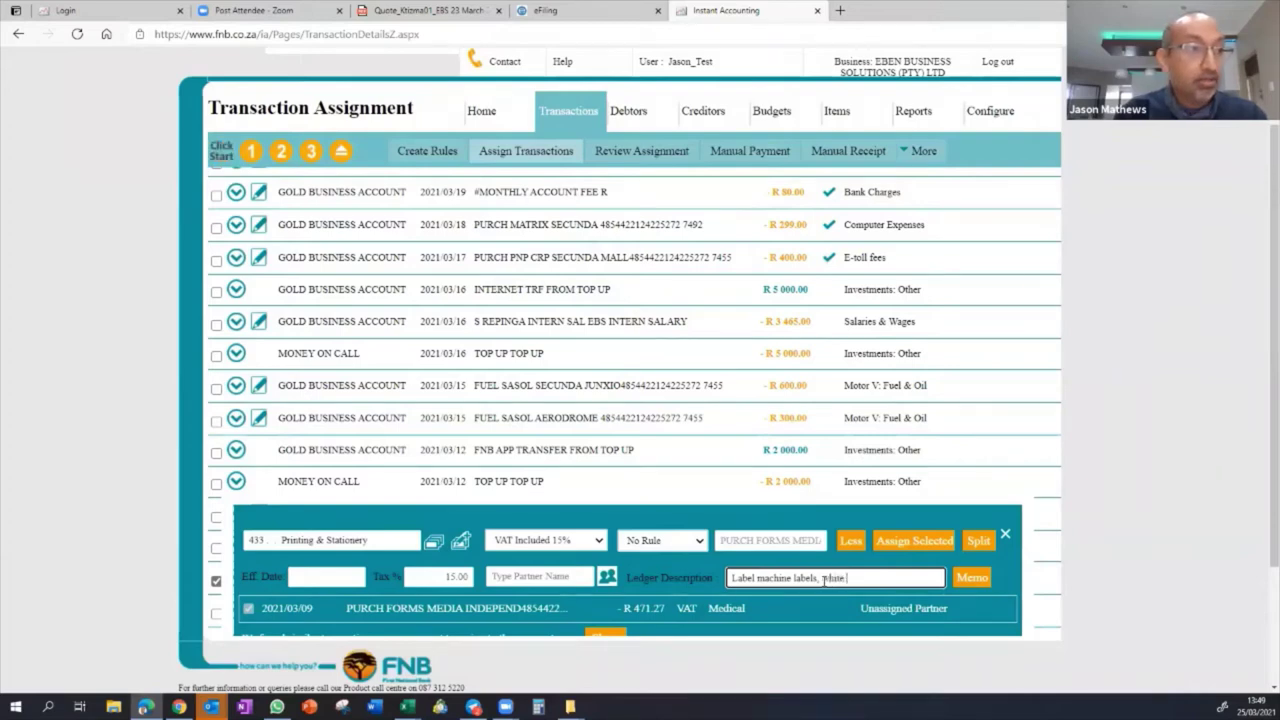
pyautogui.press('BackSpace')
pyautogui.press('BackSpace')
pyautogui.press('BackSpace')
pyautogui.press('BackSpace')
pyautogui.press('BackSpace')
pyautogui.write('white board duster replaceme')
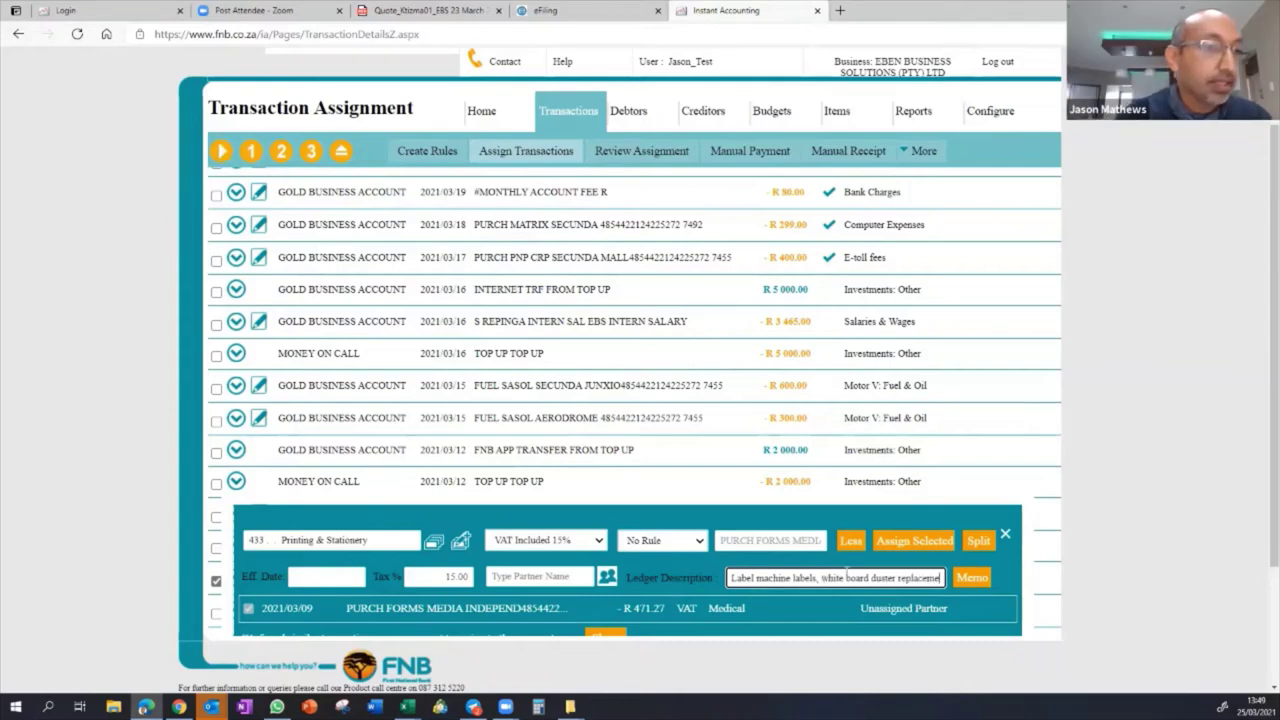
pyautogui.write('nt')
pyautogui.click(924, 541)
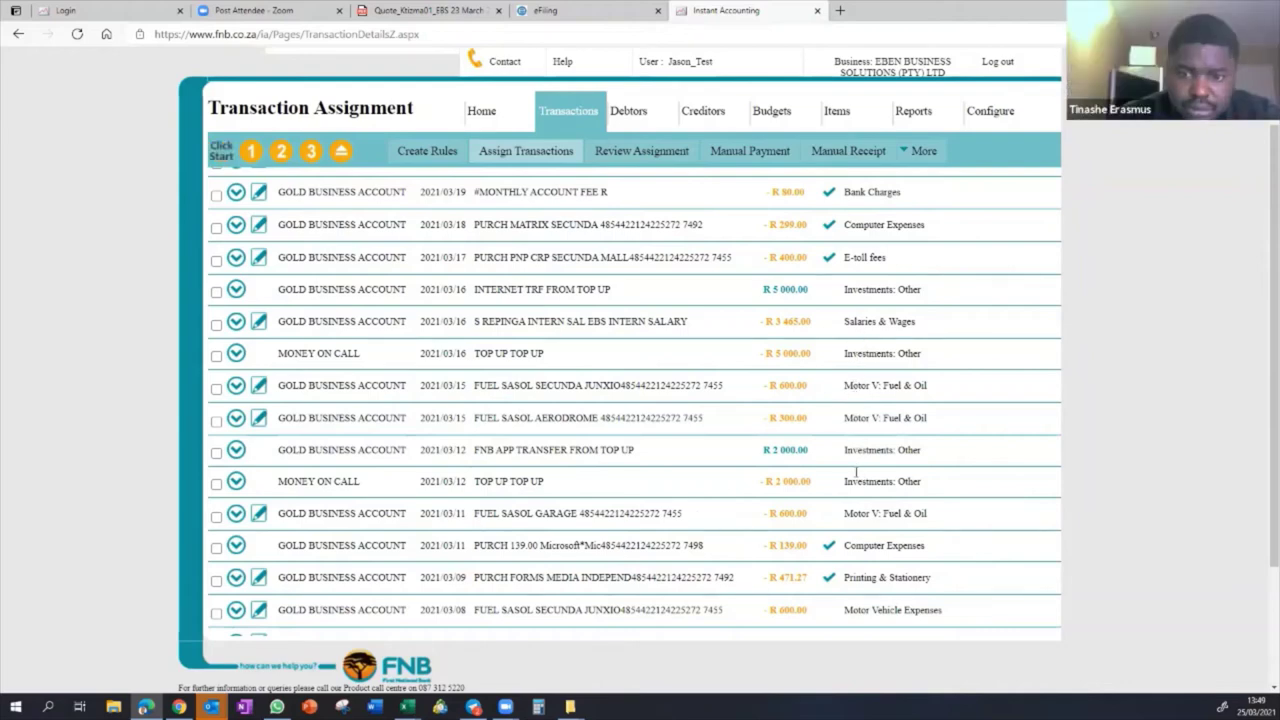
# - Assign the 2021/03/08 FUEL SASOL SECUNDA transaction to the category 421/1 Motor V: Fuel & Oil
pyautogui.scroll(-1, 871, 577)
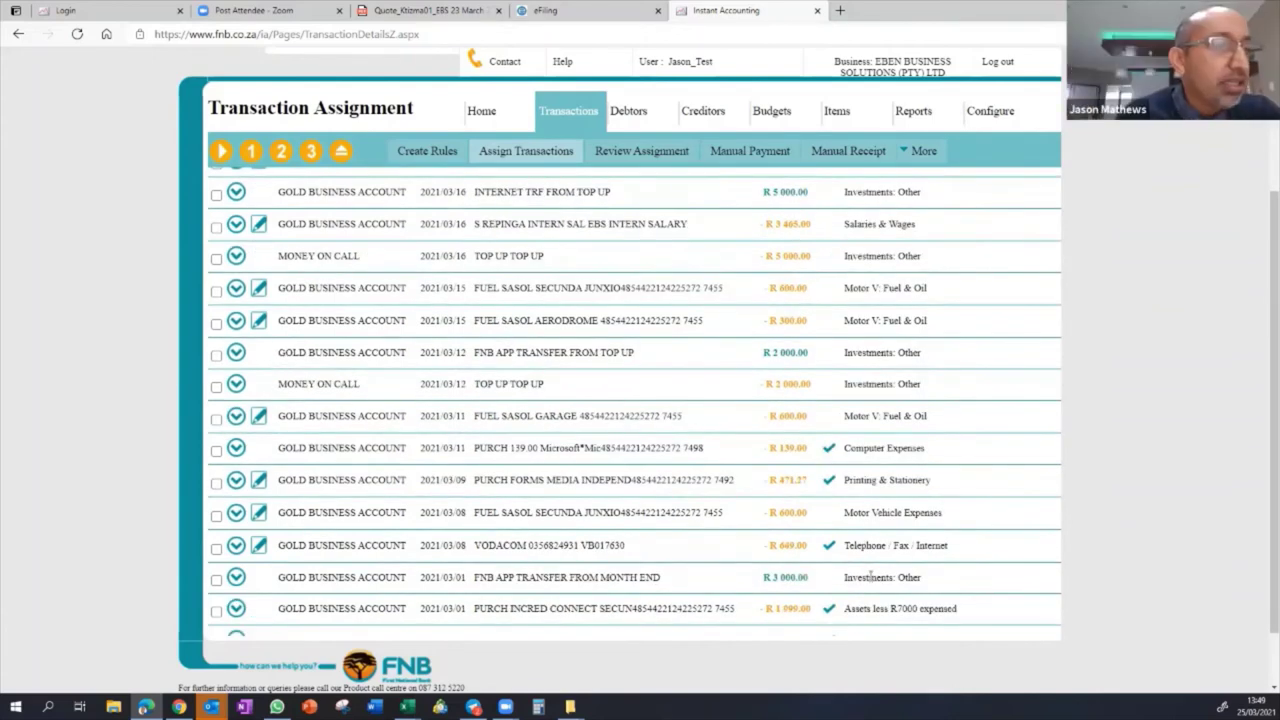
pyautogui.click(216, 516)
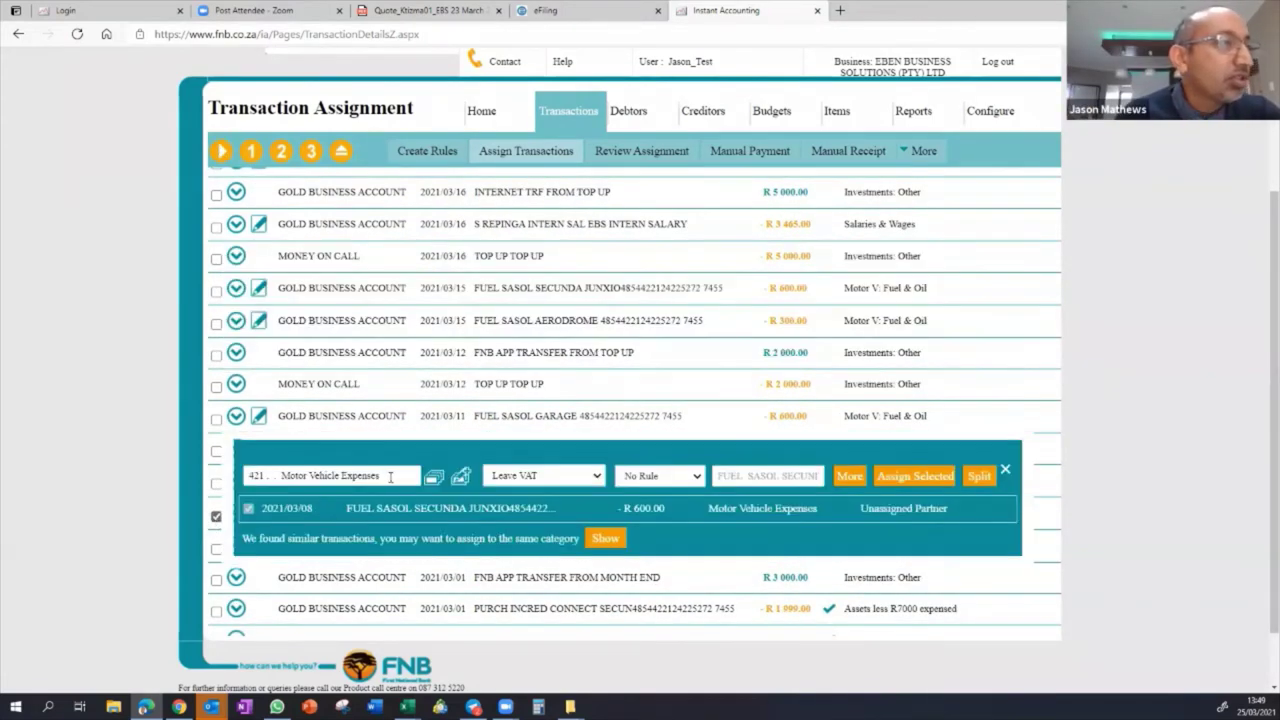
pyautogui.click(390, 477)
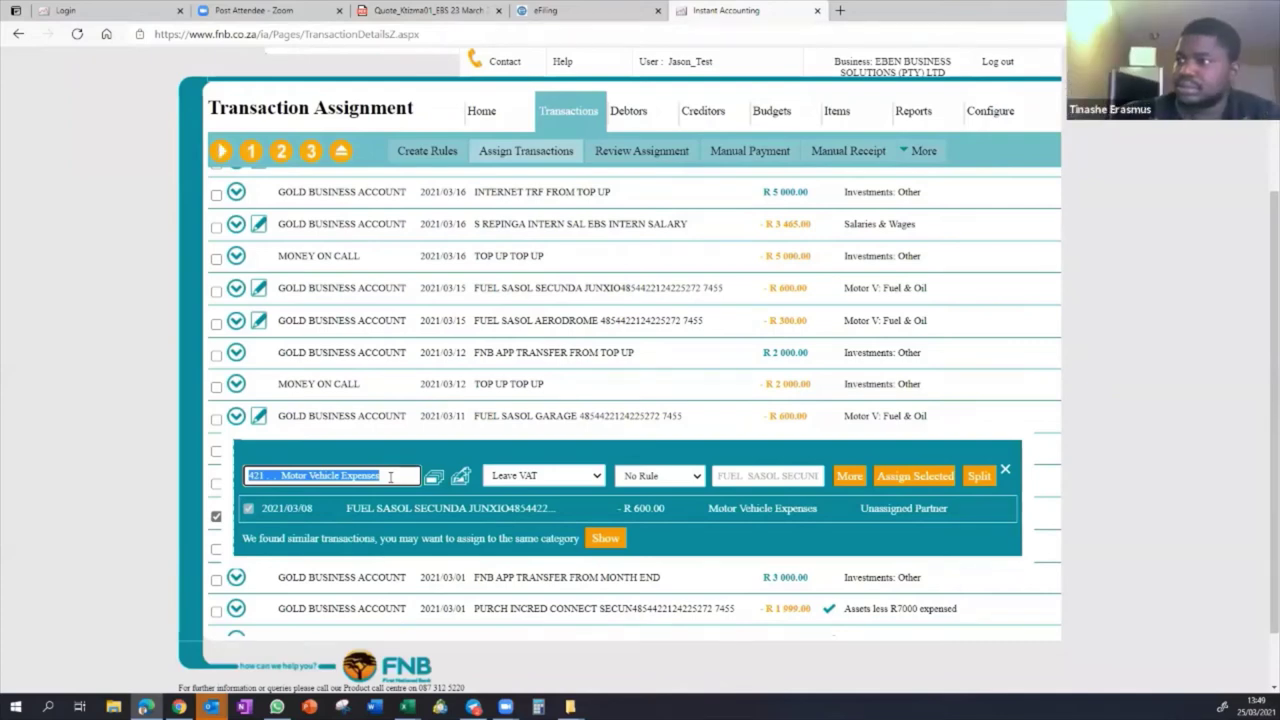
pyautogui.write('fuel')
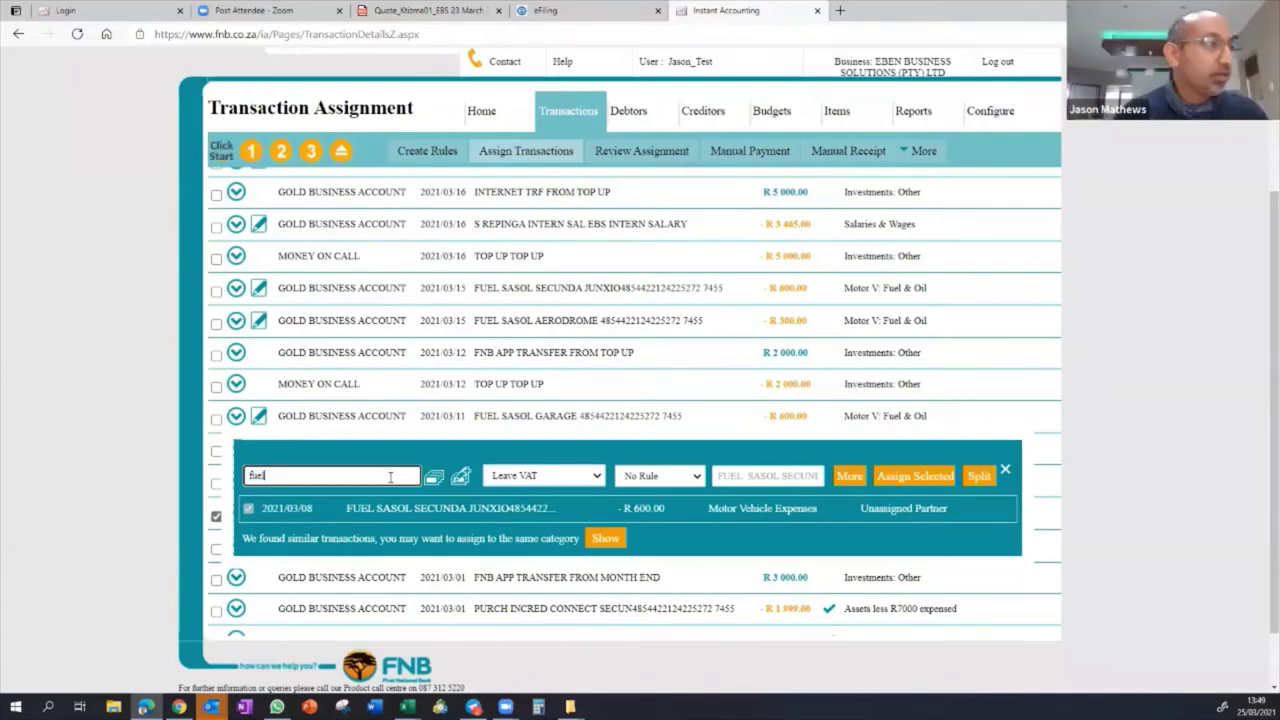
pyautogui.click(302, 500)
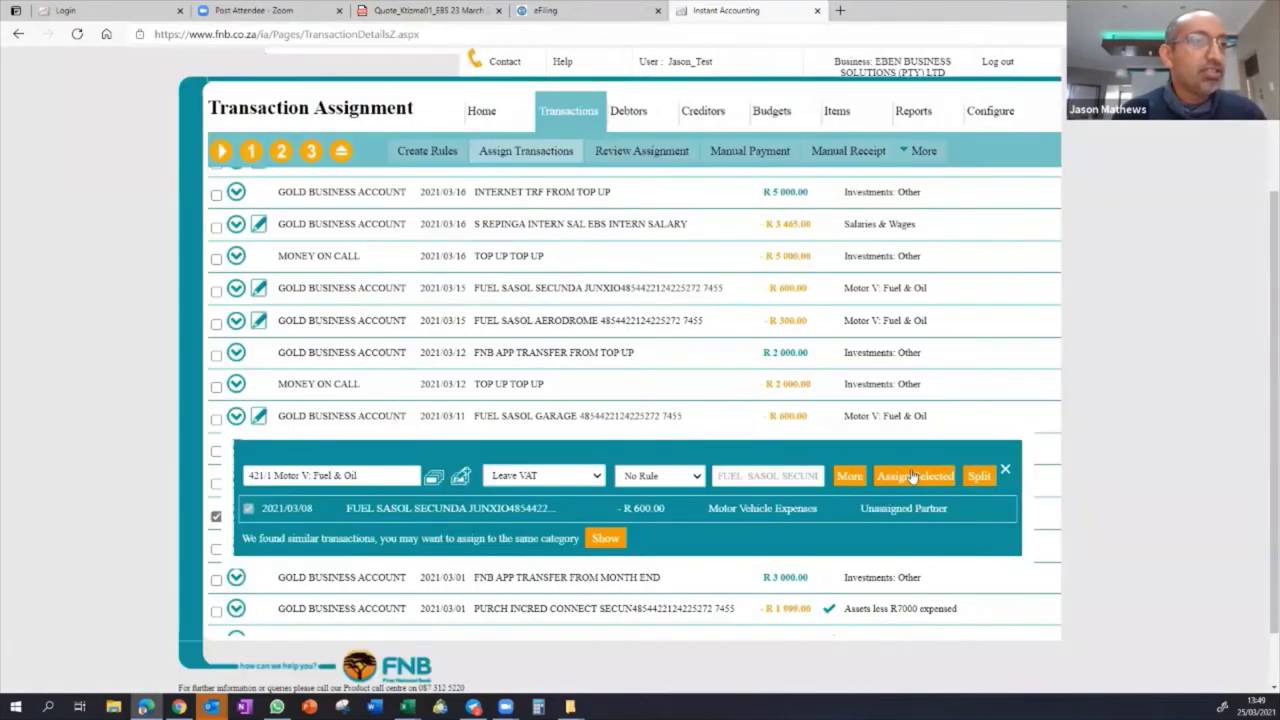
pyautogui.click(912, 476)
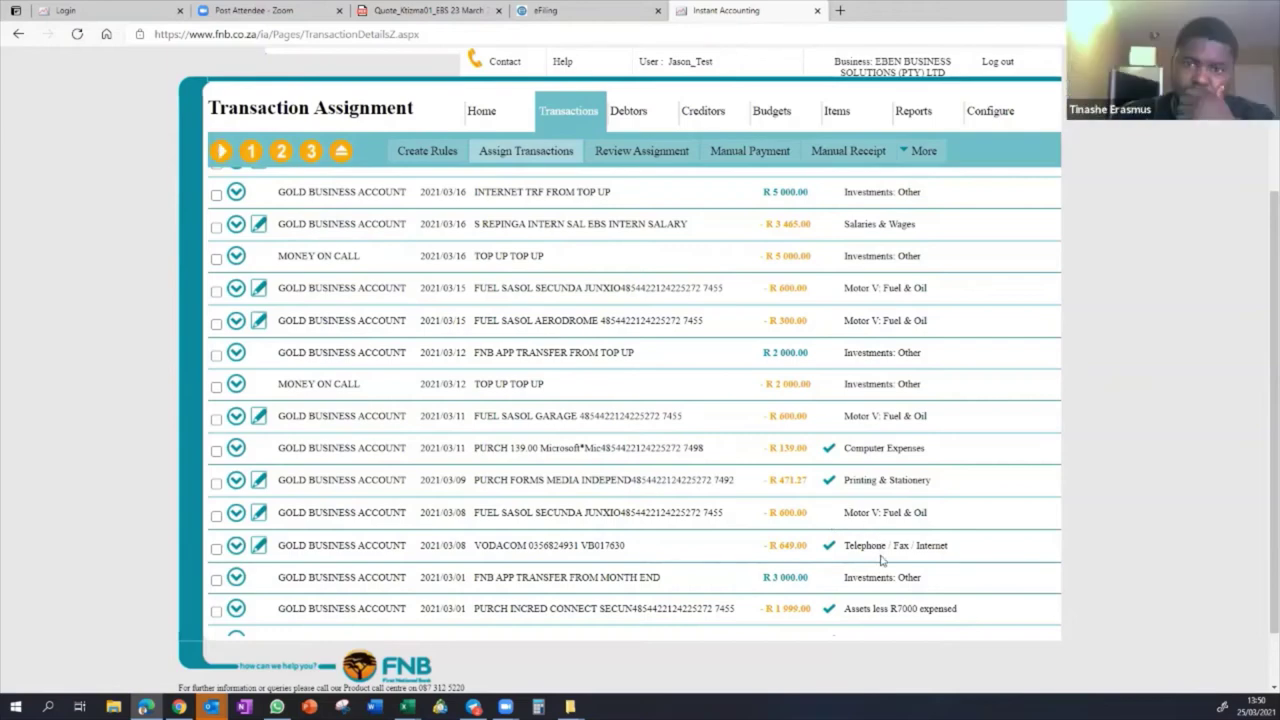
# - Assign the 2021/03/08 VODACOM payment to the category 478/2 Telephone: Internet Data with VAT Included 15%
pyautogui.scroll(-2, 881, 560)
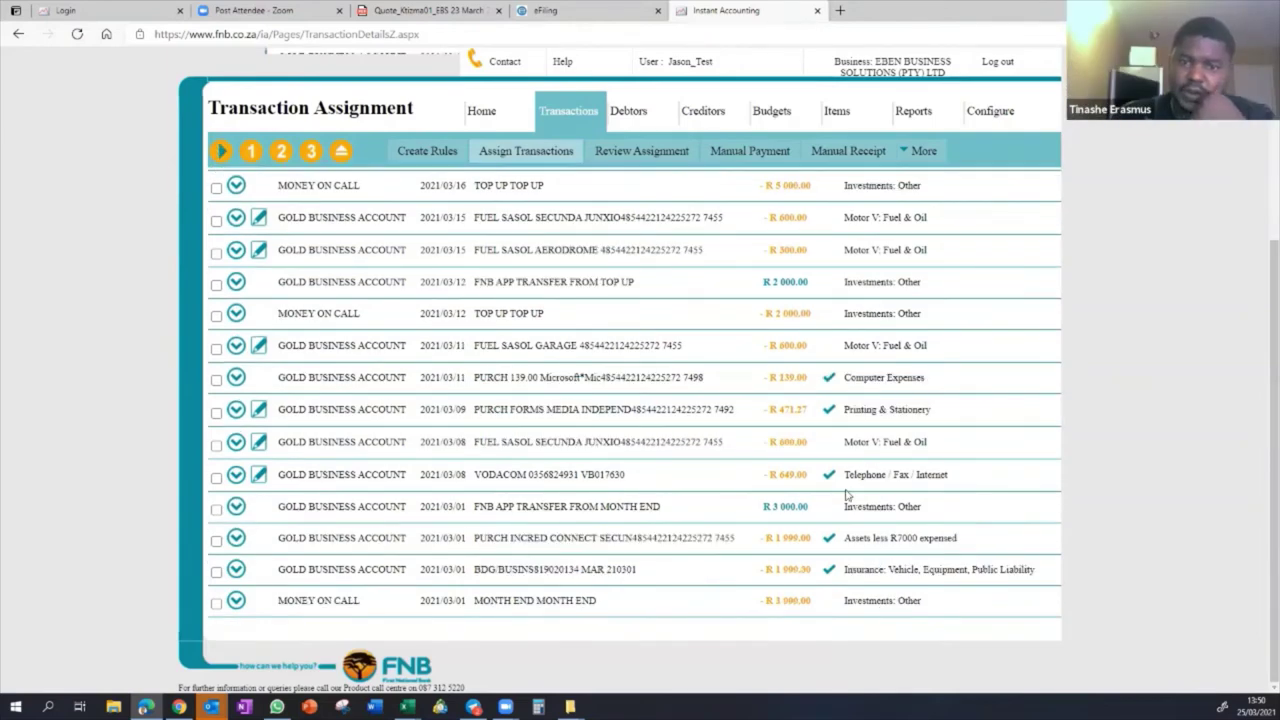
pyautogui.click(216, 479)
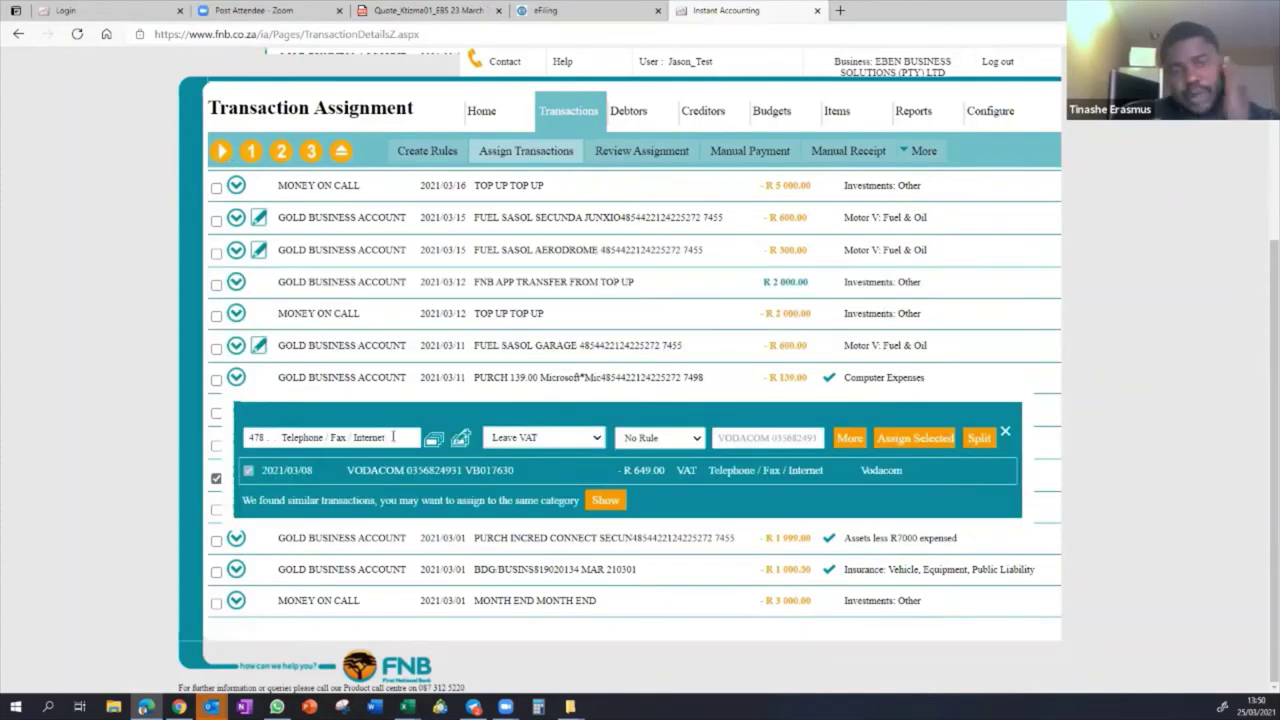
pyautogui.click(397, 437)
pyautogui.write('inter')
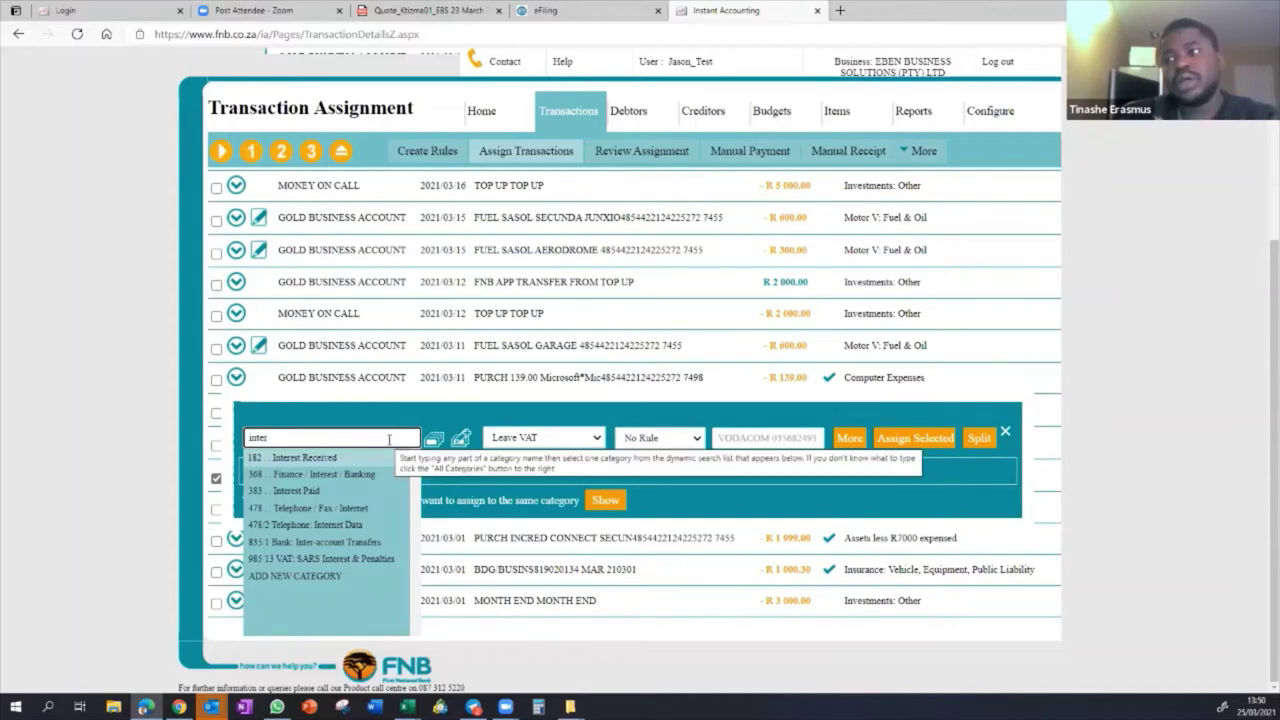
pyautogui.click(353, 526)
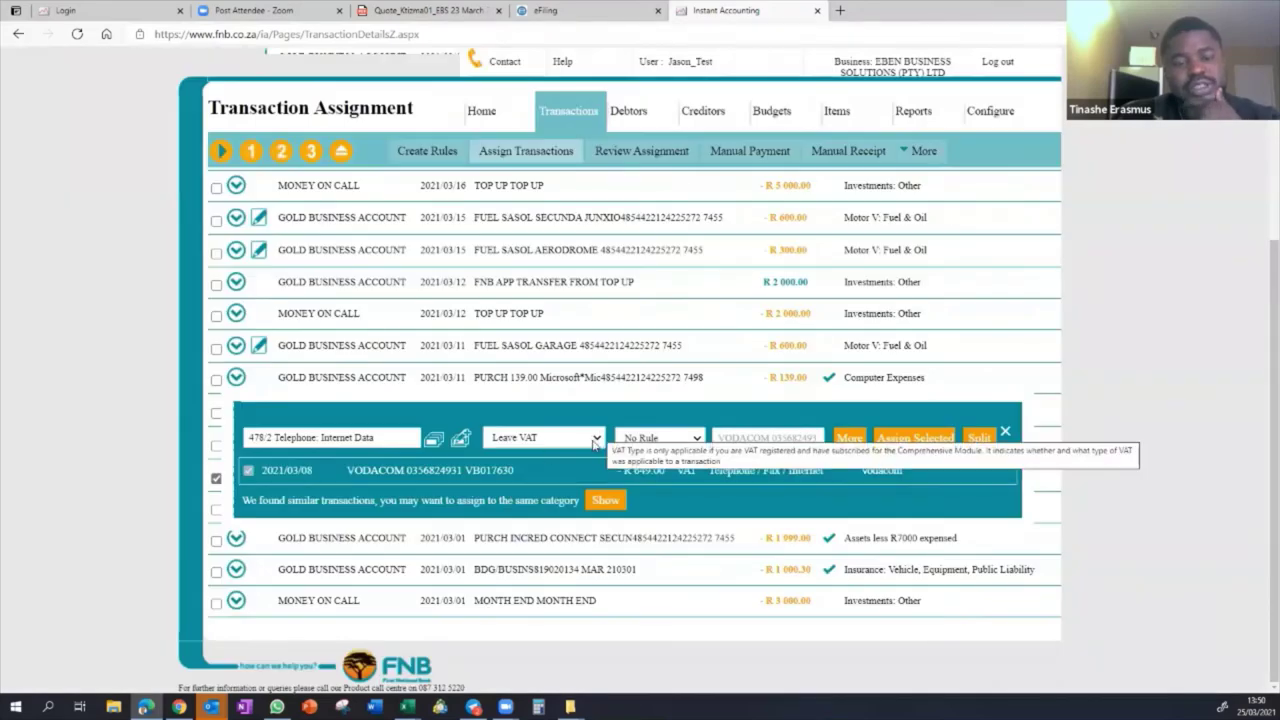
pyautogui.click(598, 437)
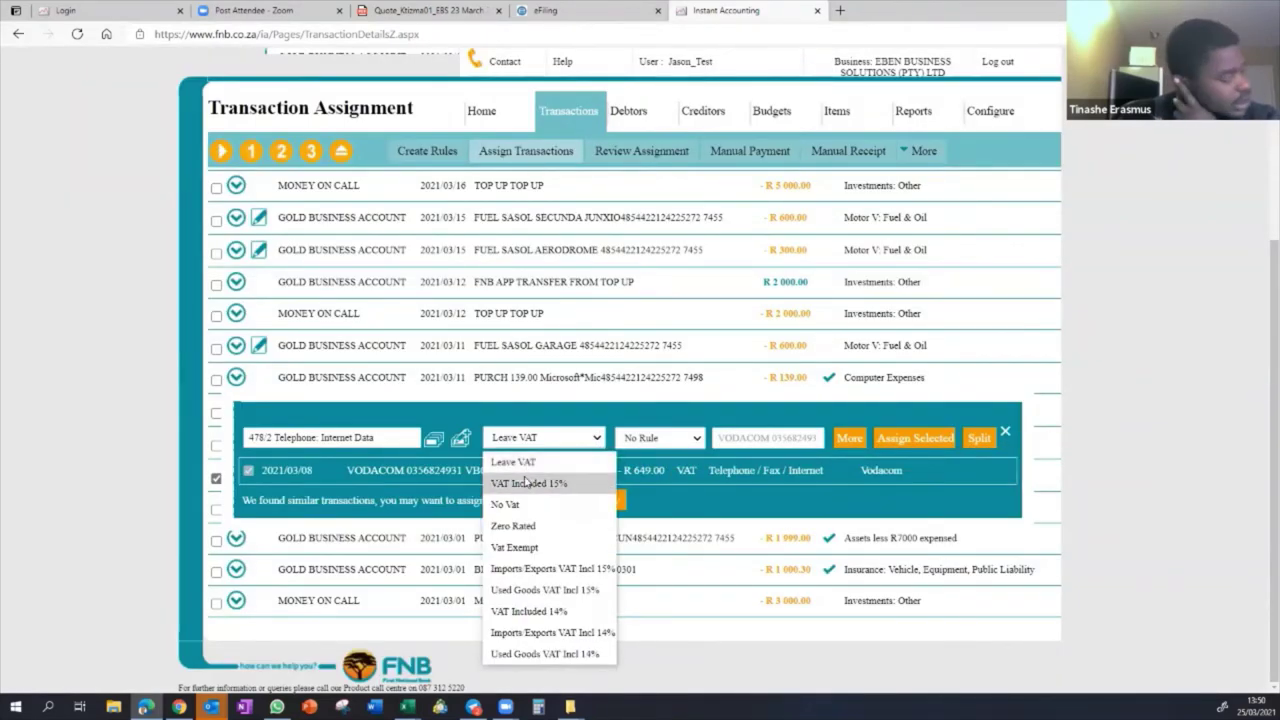
pyautogui.click(527, 483)
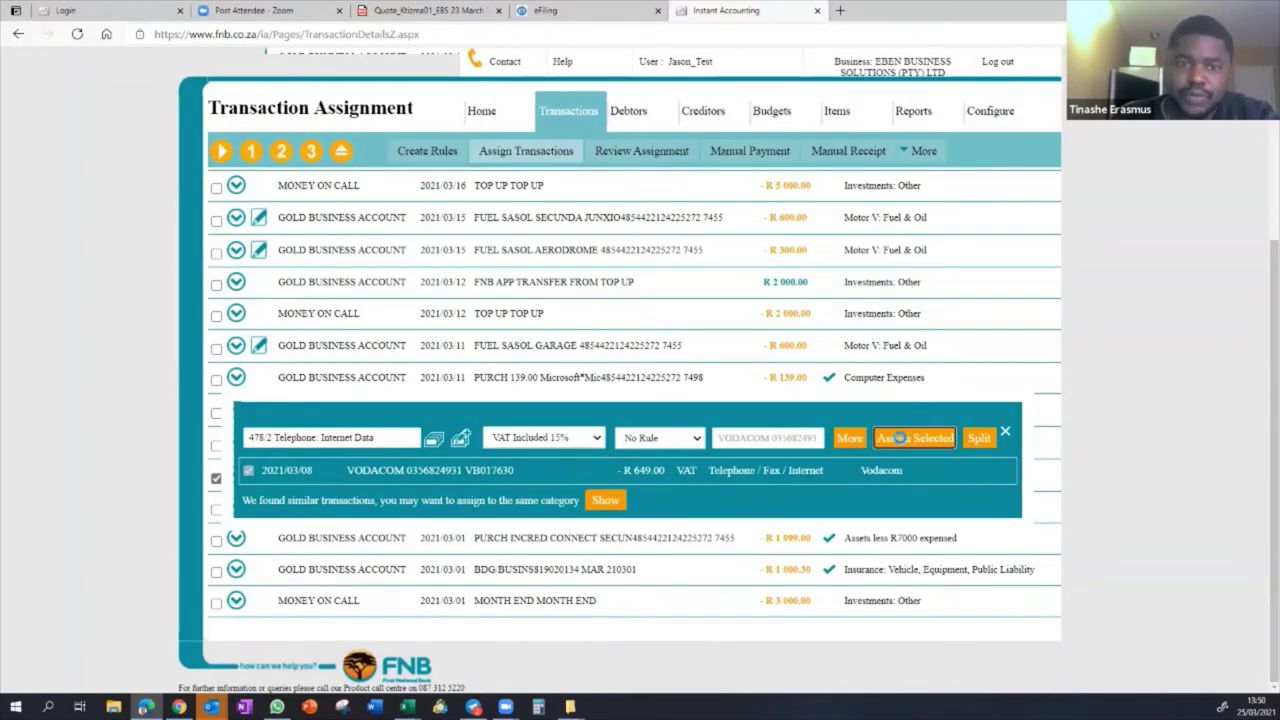
pyautogui.click(902, 440)
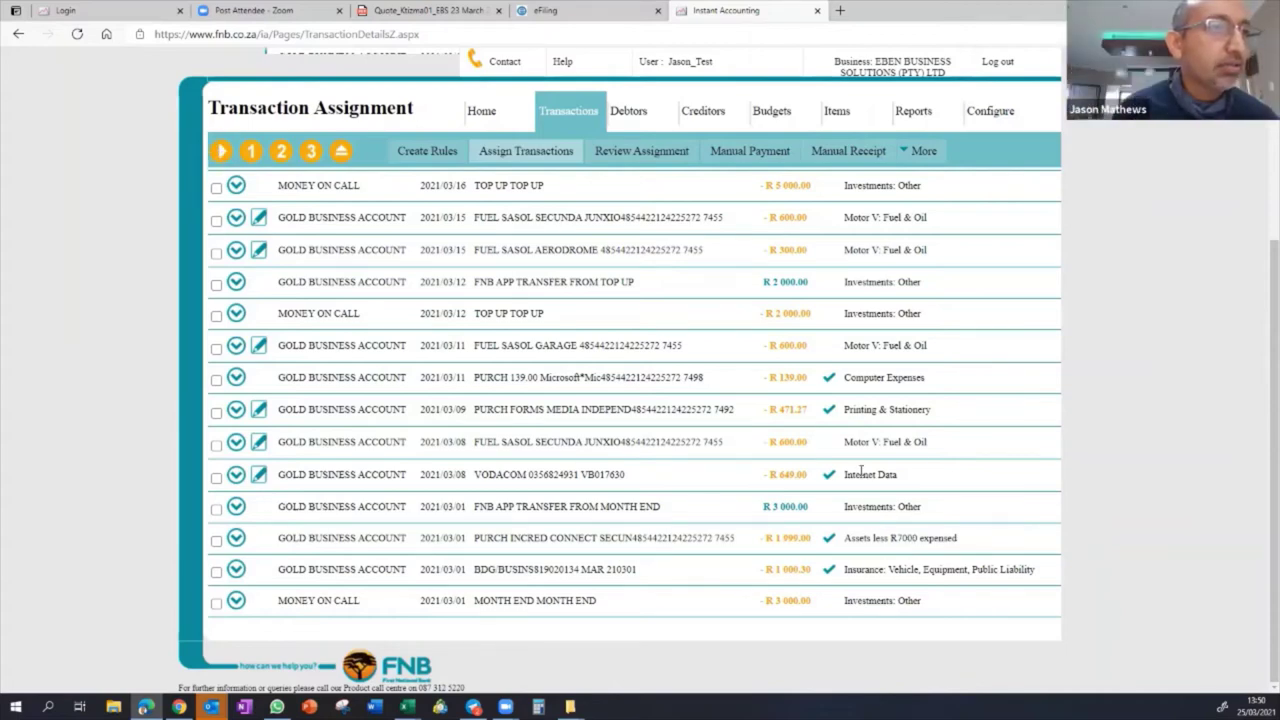
pyautogui.scroll(5, 860, 470)
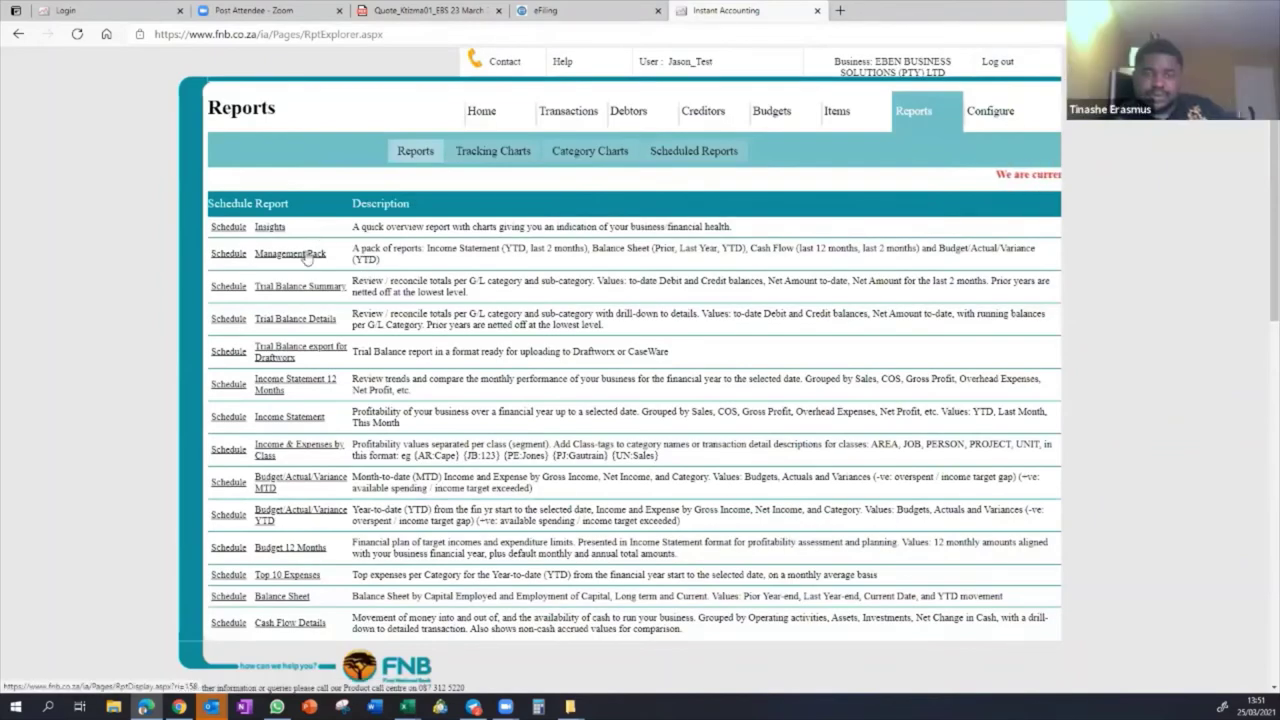
# - View the Management Pack report for March 2021 and export it in EXCEL format
pyautogui.click(306, 254)
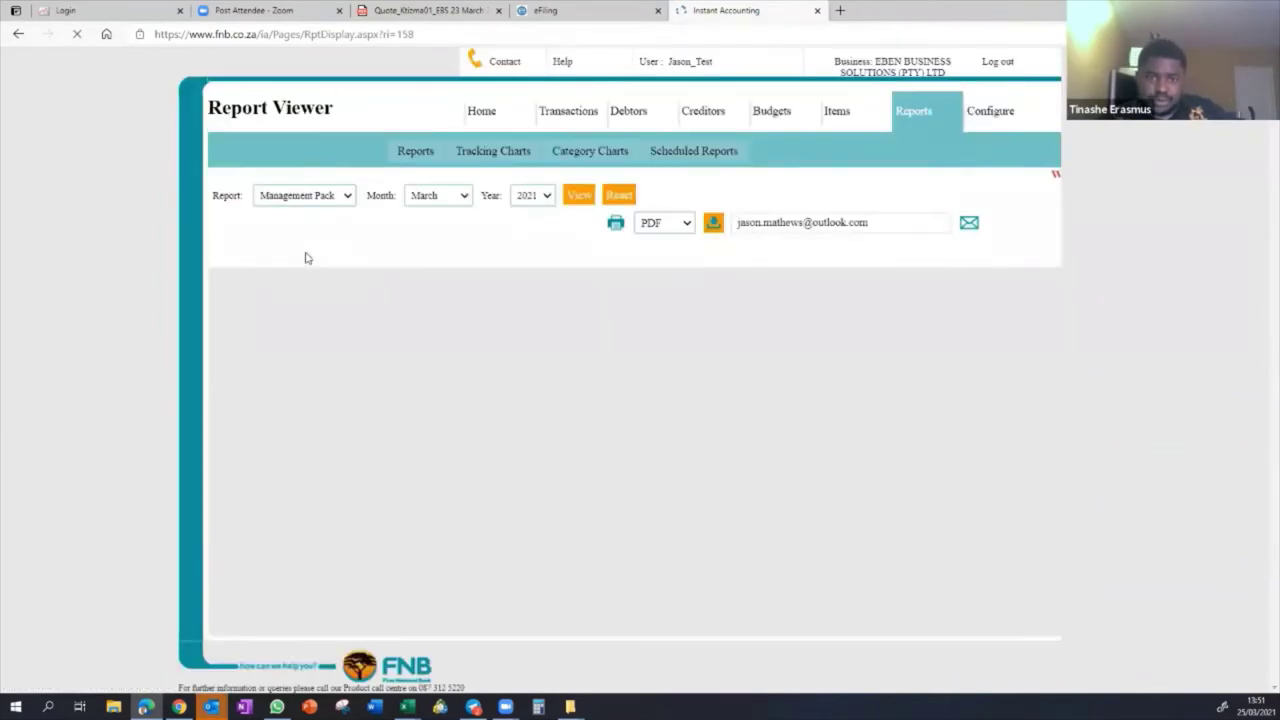
pyautogui.click(685, 223)
pyautogui.click(668, 270)
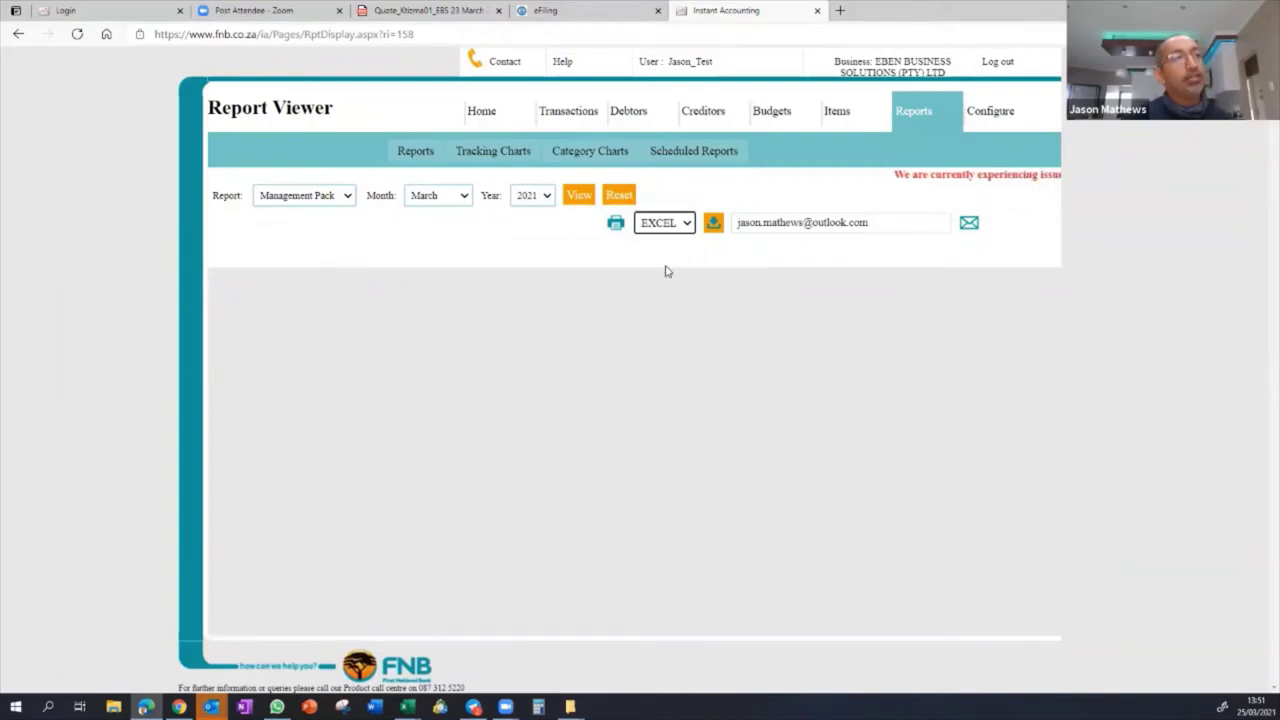
pyautogui.click(578, 202)
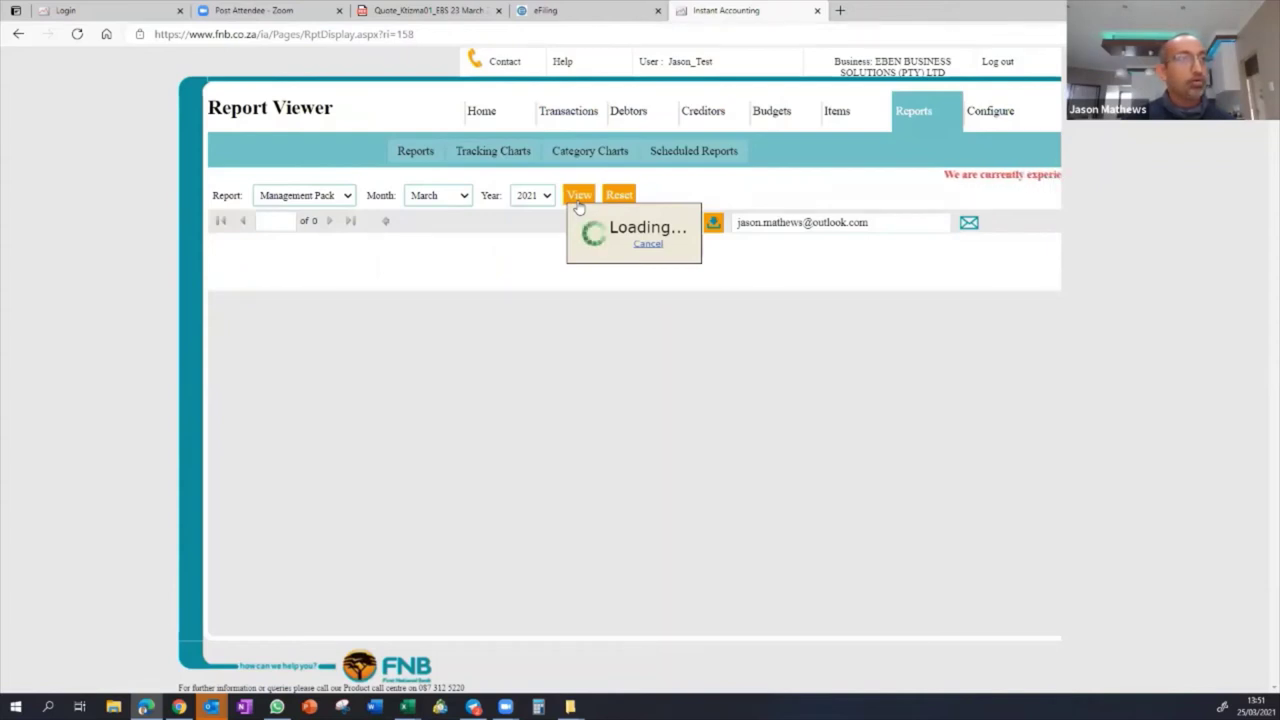
pyautogui.scroll(-1, 487, 508)
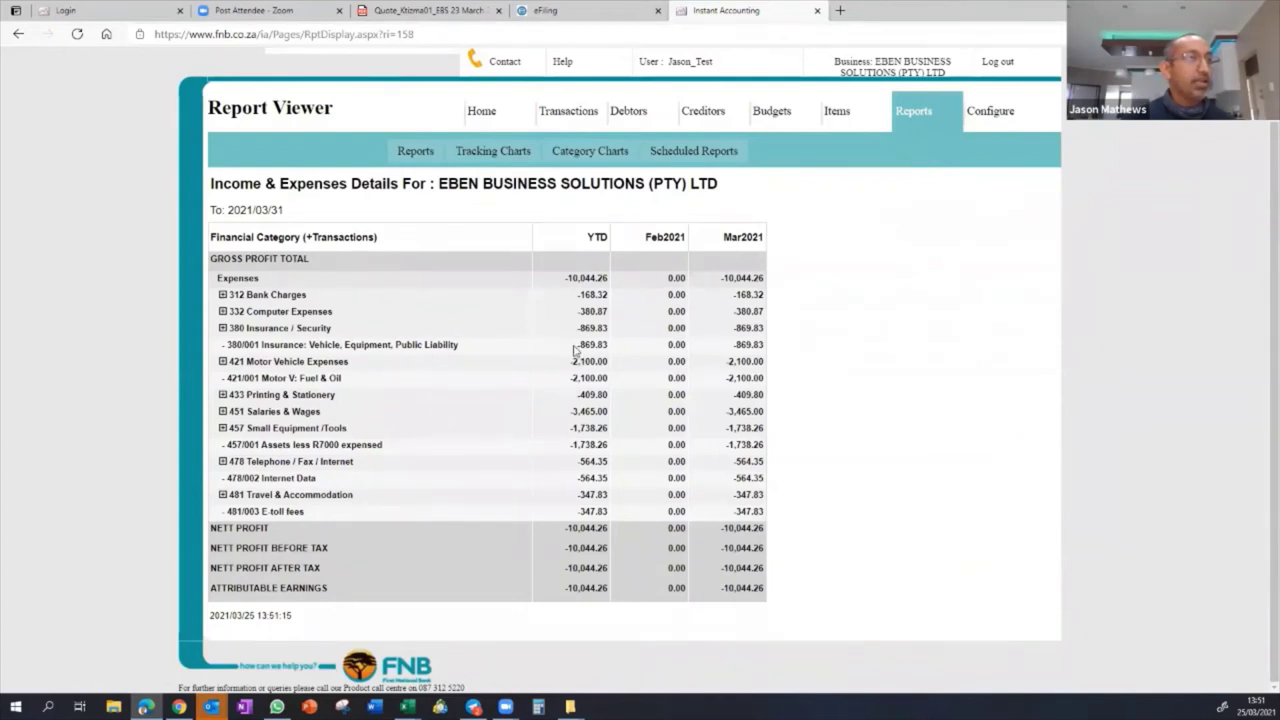
pyautogui.scroll(1, 575, 355)
pyautogui.click(713, 224)
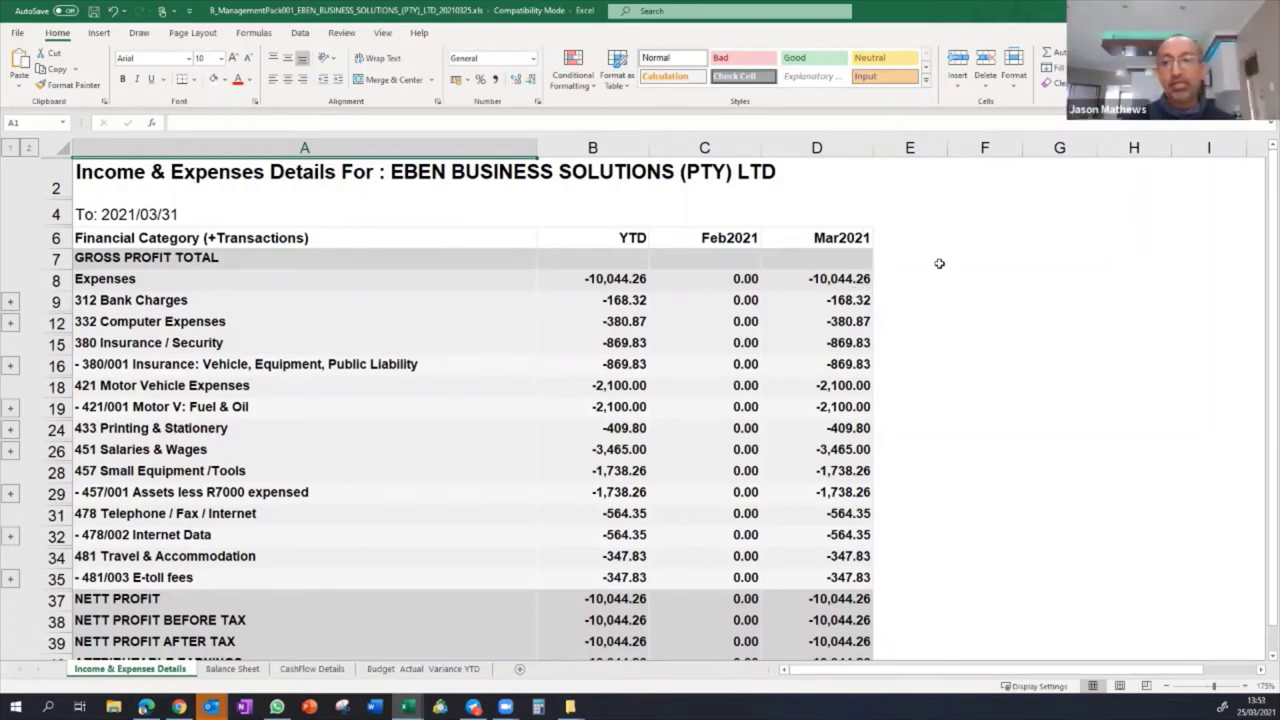
# - In the exported workbook in Excel, expand 312 Bank Charges and examine the month columns and the March amounts of its fee transactions
pyautogui.click(708, 240)
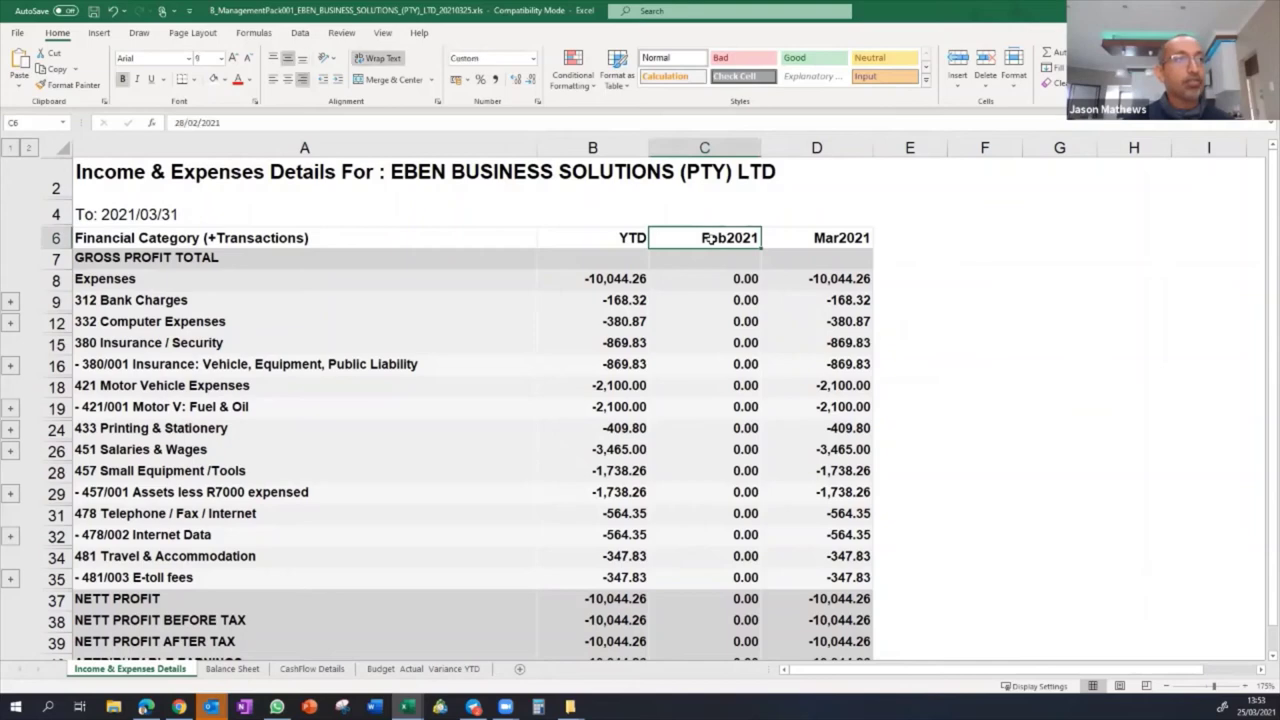
pyautogui.click(845, 238)
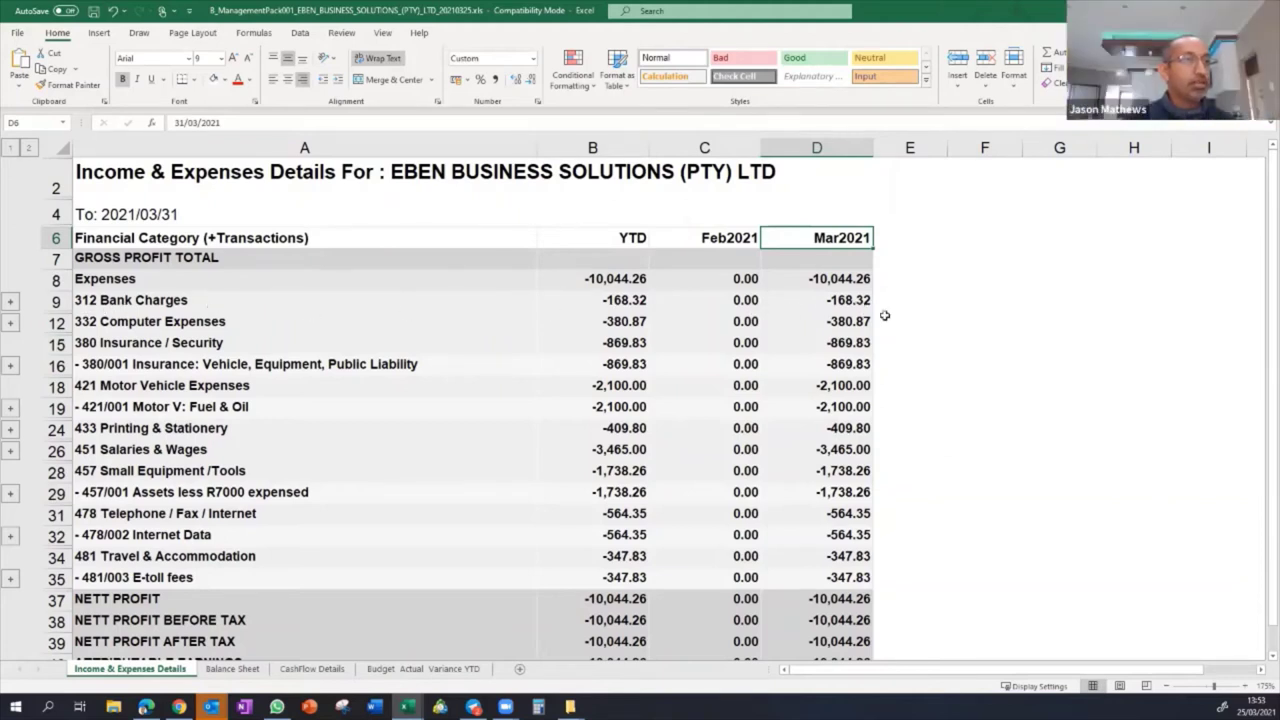
pyautogui.click(10, 301)
pyautogui.click(296, 342)
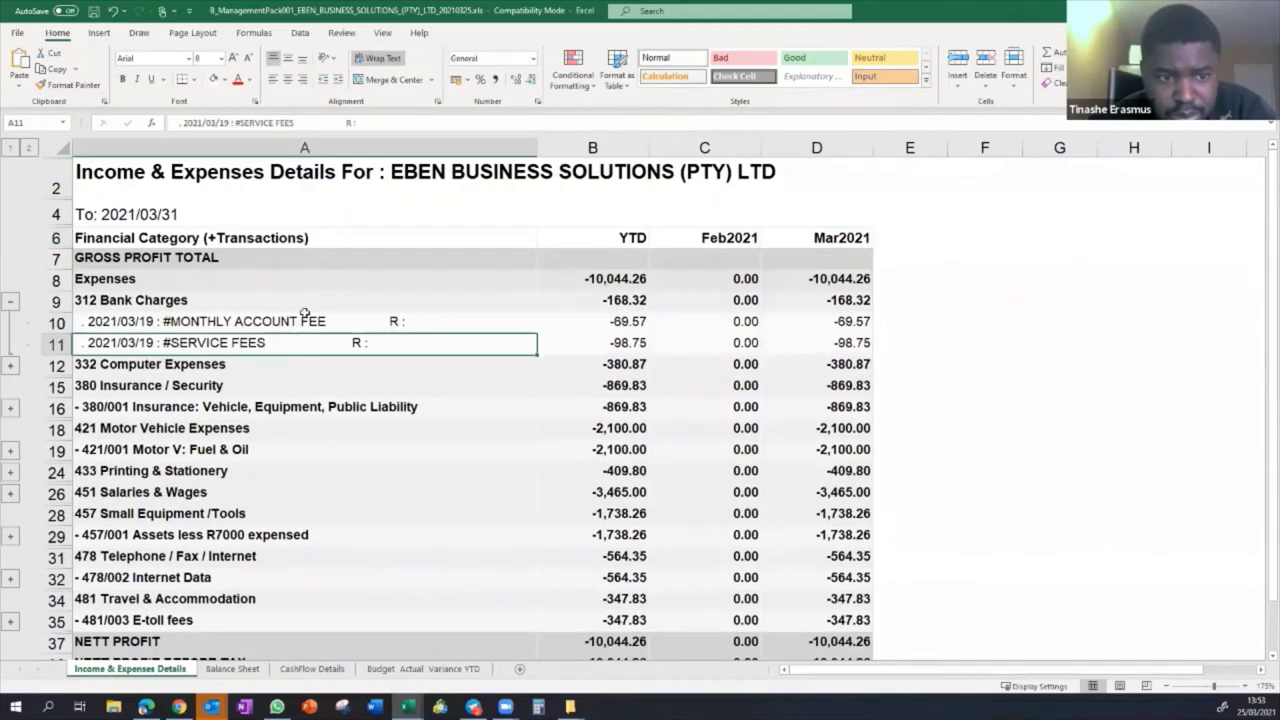
pyautogui.click(305, 318)
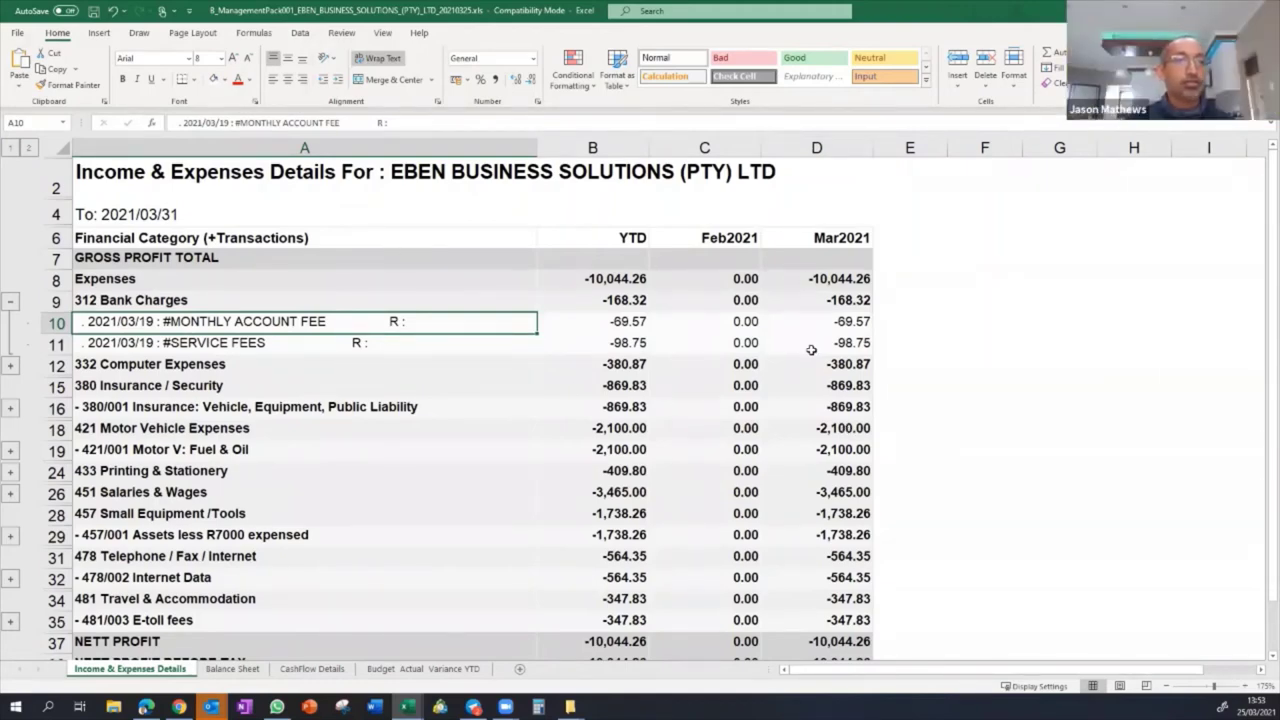
pyautogui.click(846, 323)
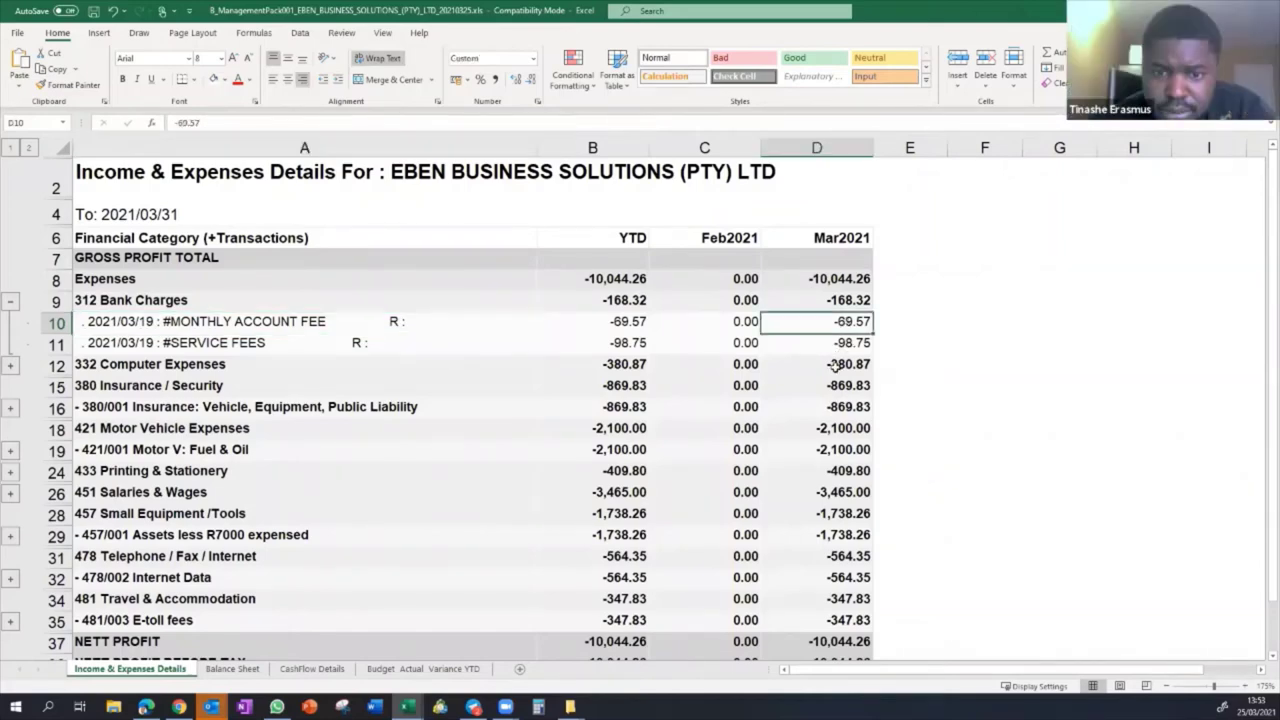
pyautogui.click(833, 347)
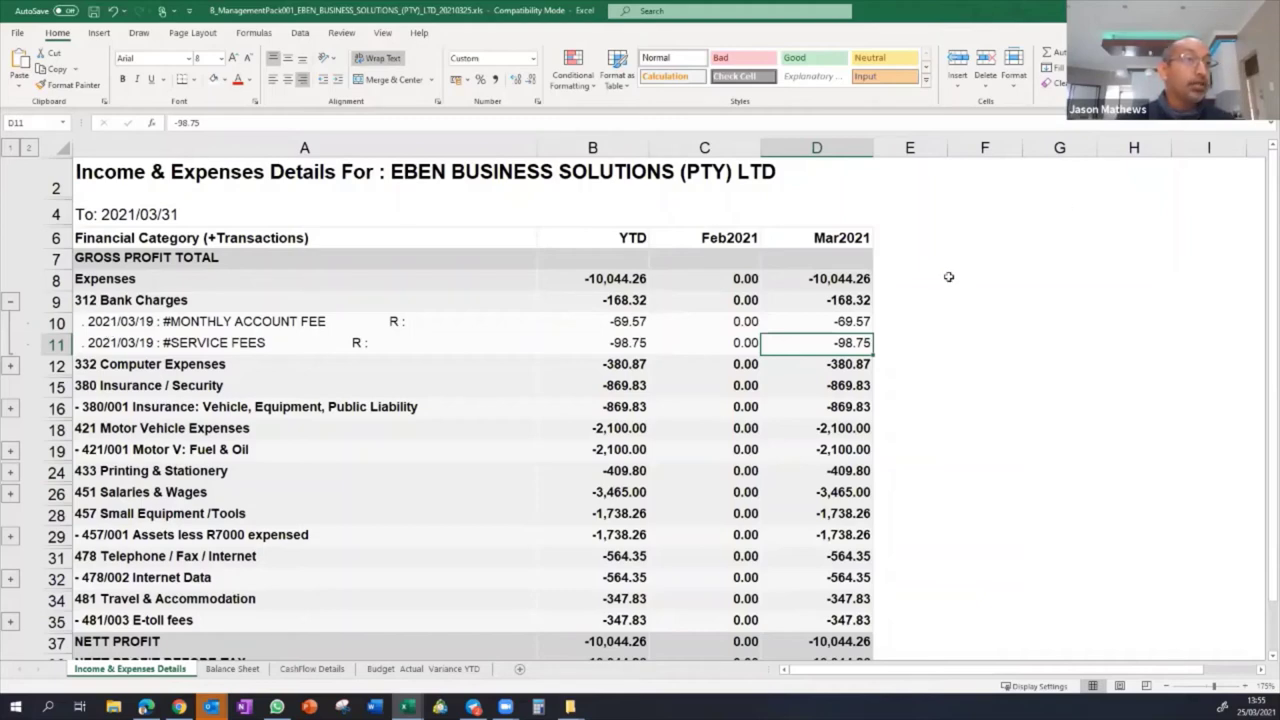
# - Enter an example amount of 10000 in E8 and calculate 15% of it in F8 with +E8*.15
pyautogui.click(906, 286)
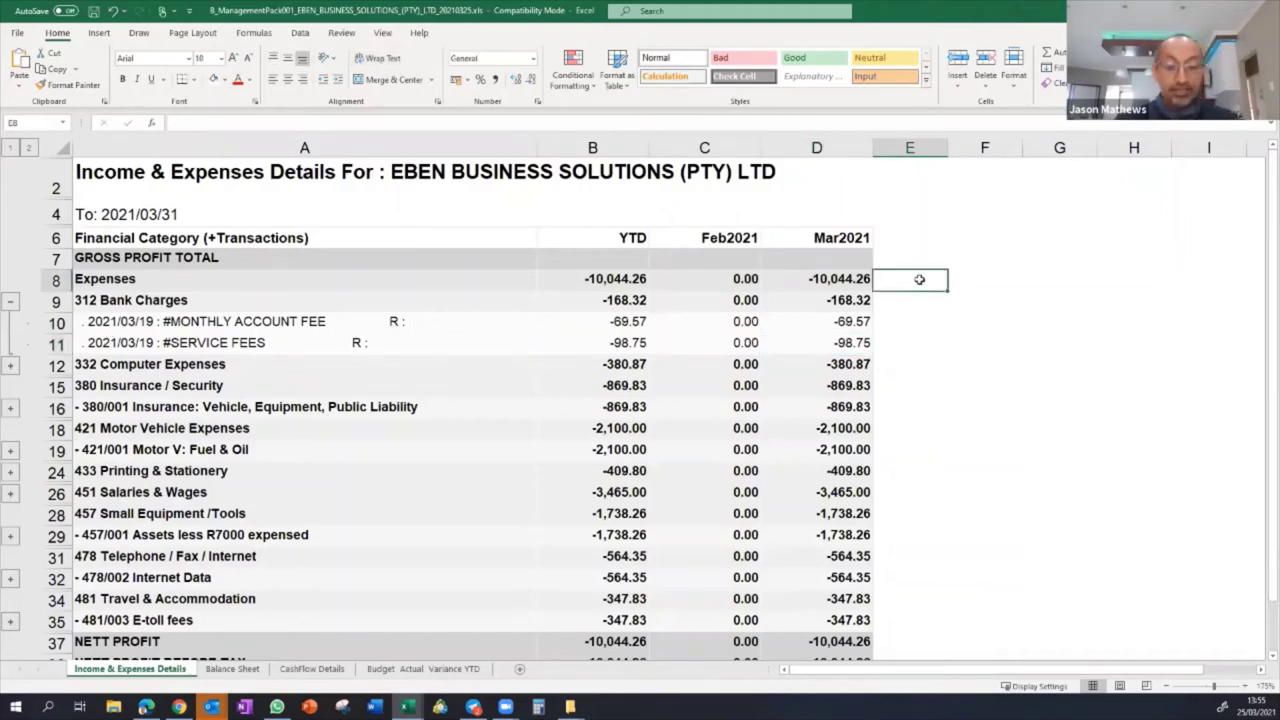
pyautogui.write('10,000')
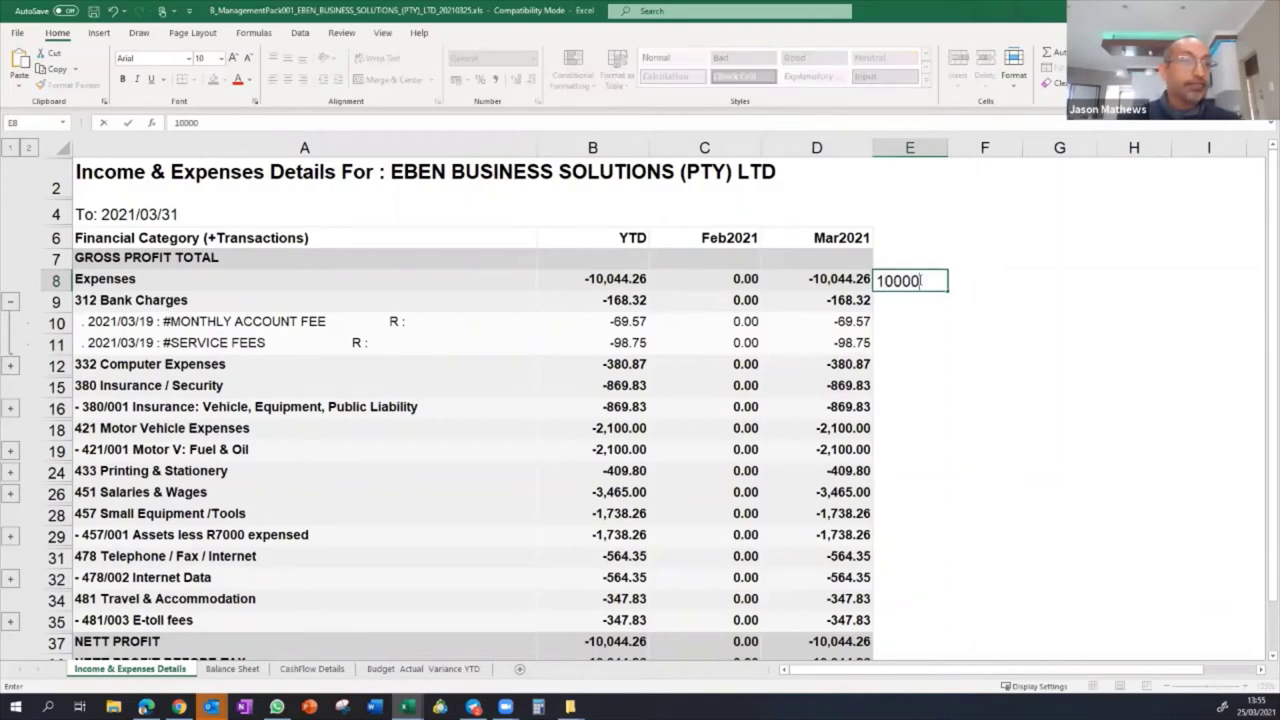
pyautogui.press('Return')
pyautogui.click(978, 278)
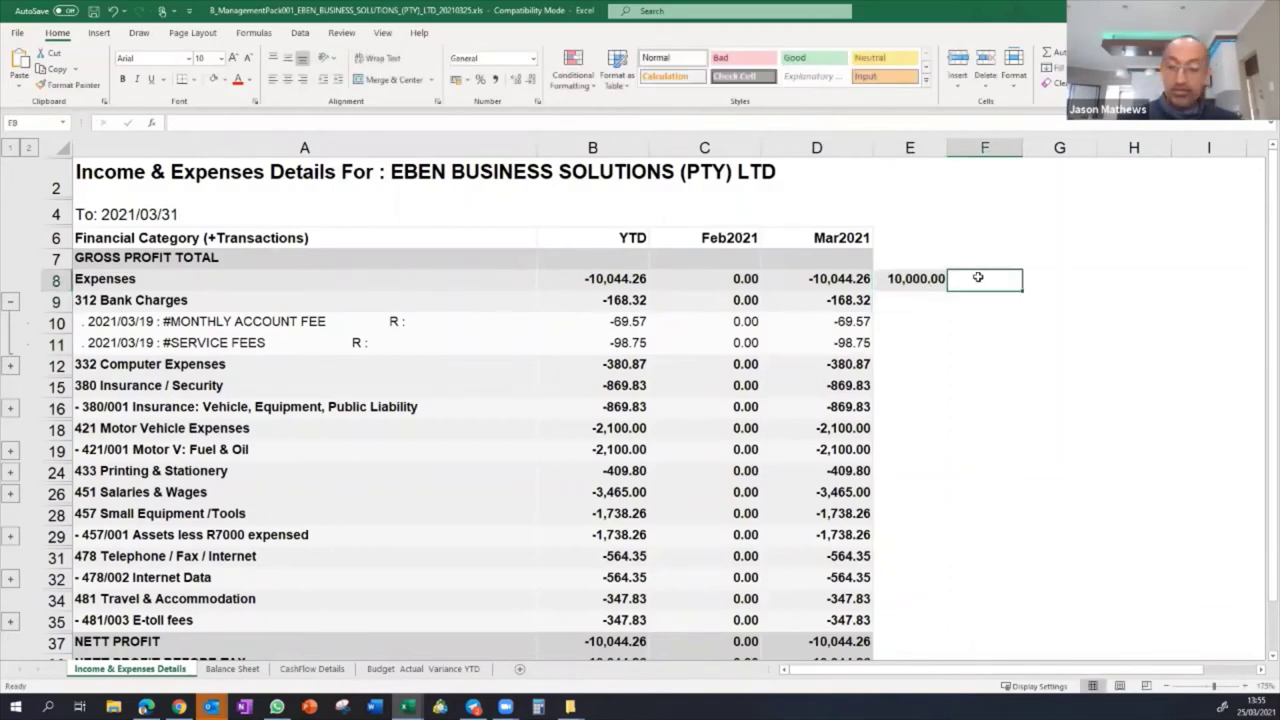
pyautogui.write('+')
pyautogui.click(918, 278)
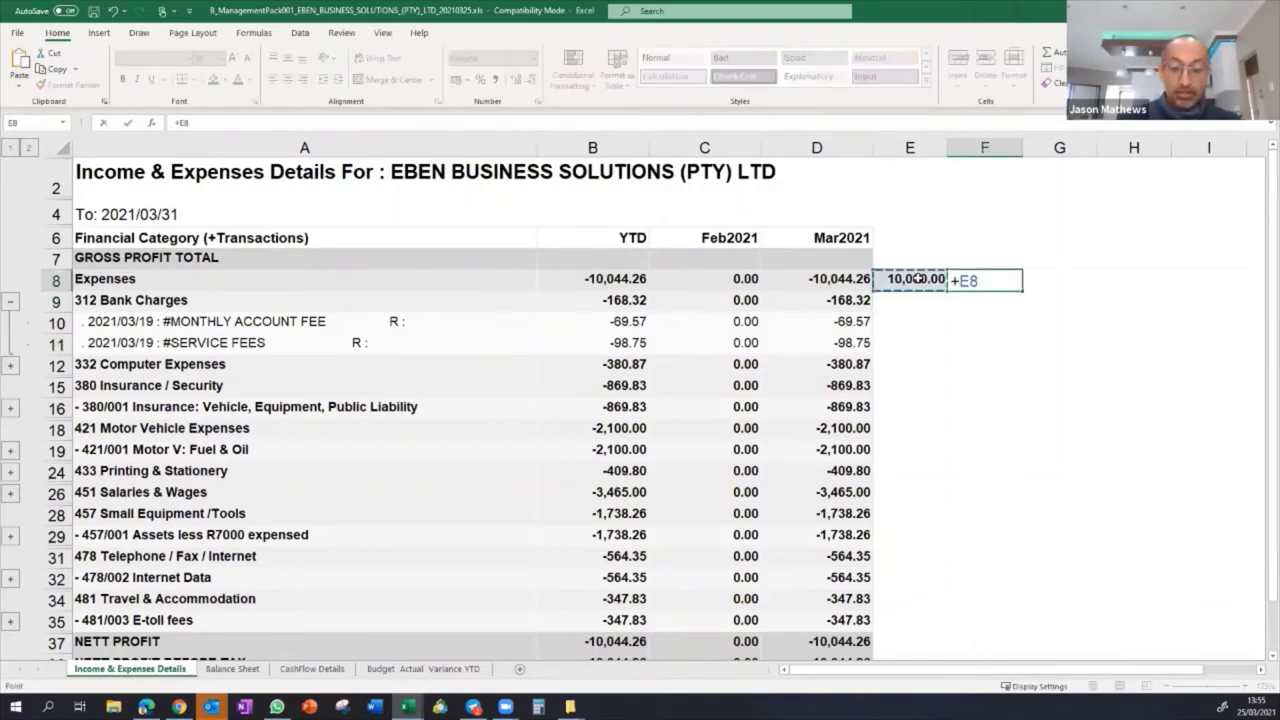
pyautogui.write('*.15')
pyautogui.press('Return')
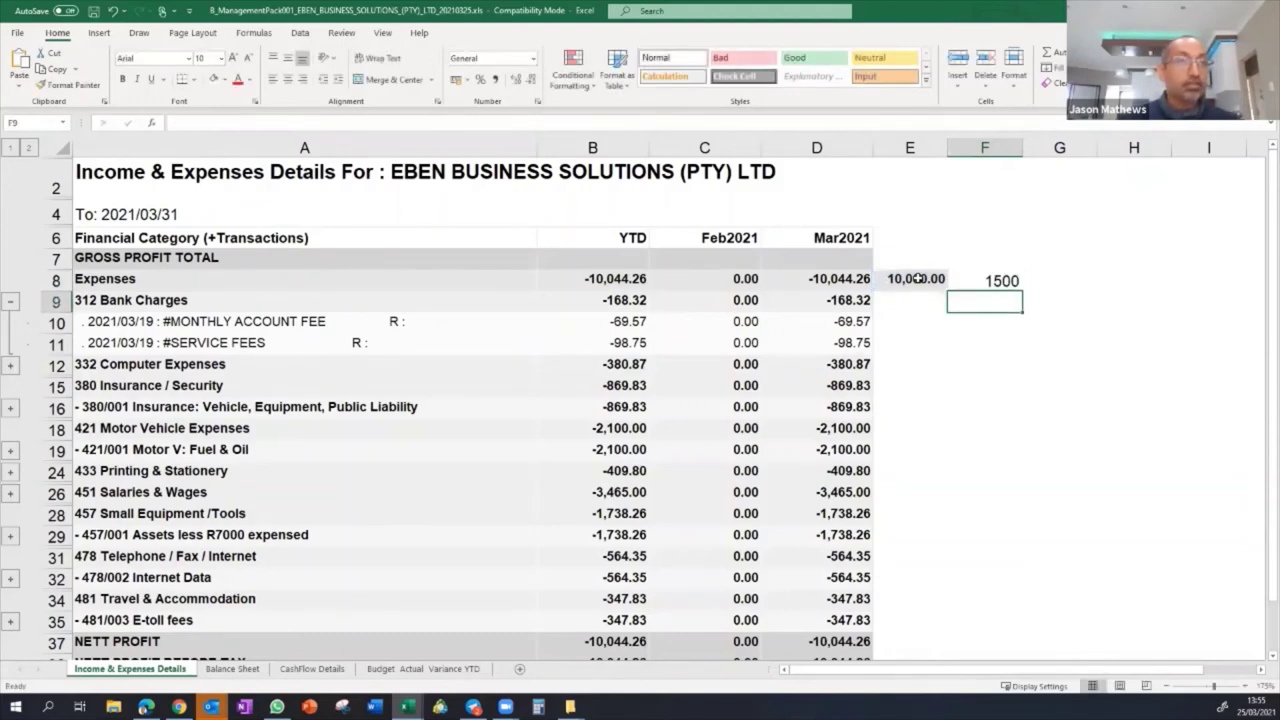
# - Calculate the amount less VAT in G8 by subtracting F8 from E8
pyautogui.click(1040, 276)
pyautogui.write('+')
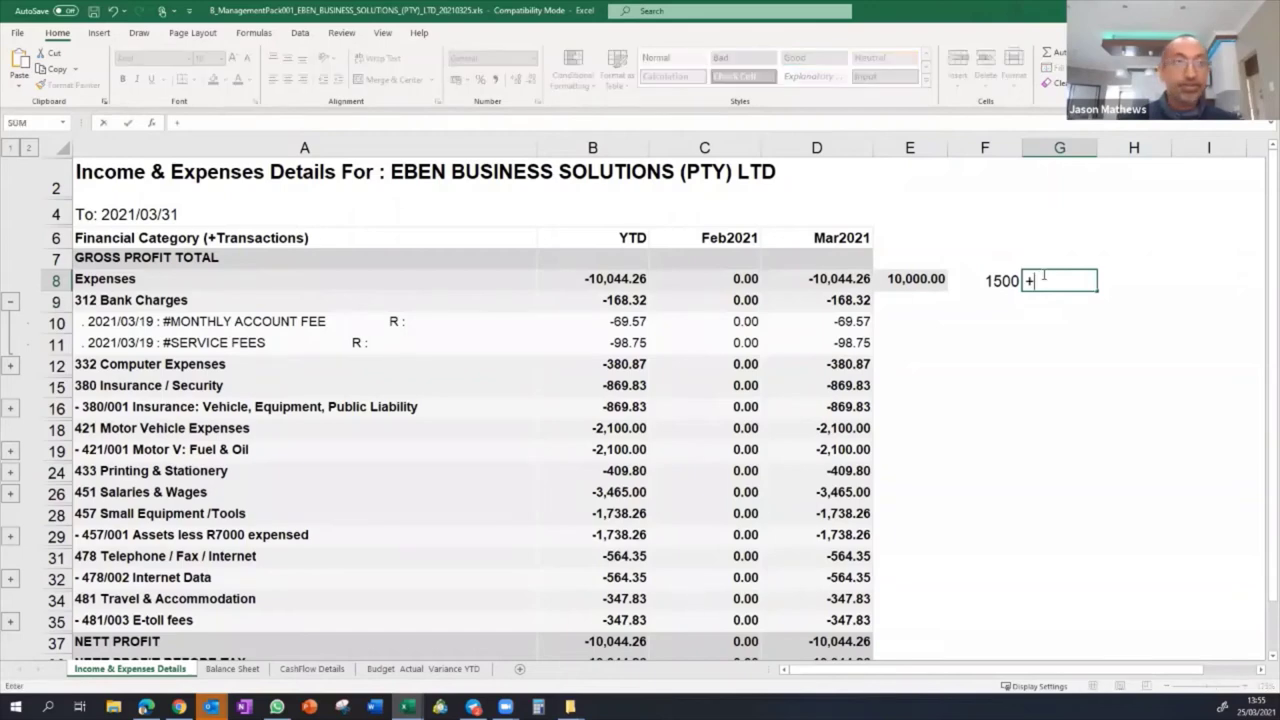
pyautogui.click(925, 279)
pyautogui.write('-')
pyautogui.click(982, 279)
pyautogui.press('Return')
pyautogui.click(986, 363)
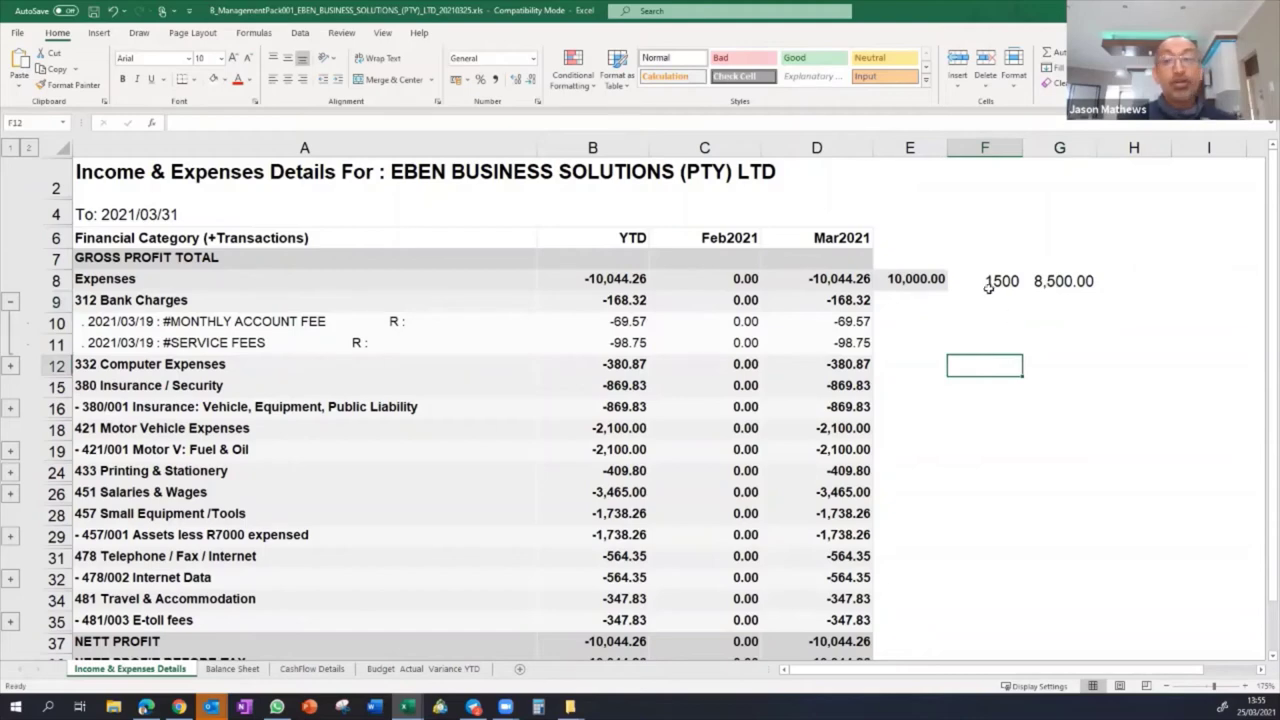
pyautogui.click(1068, 284)
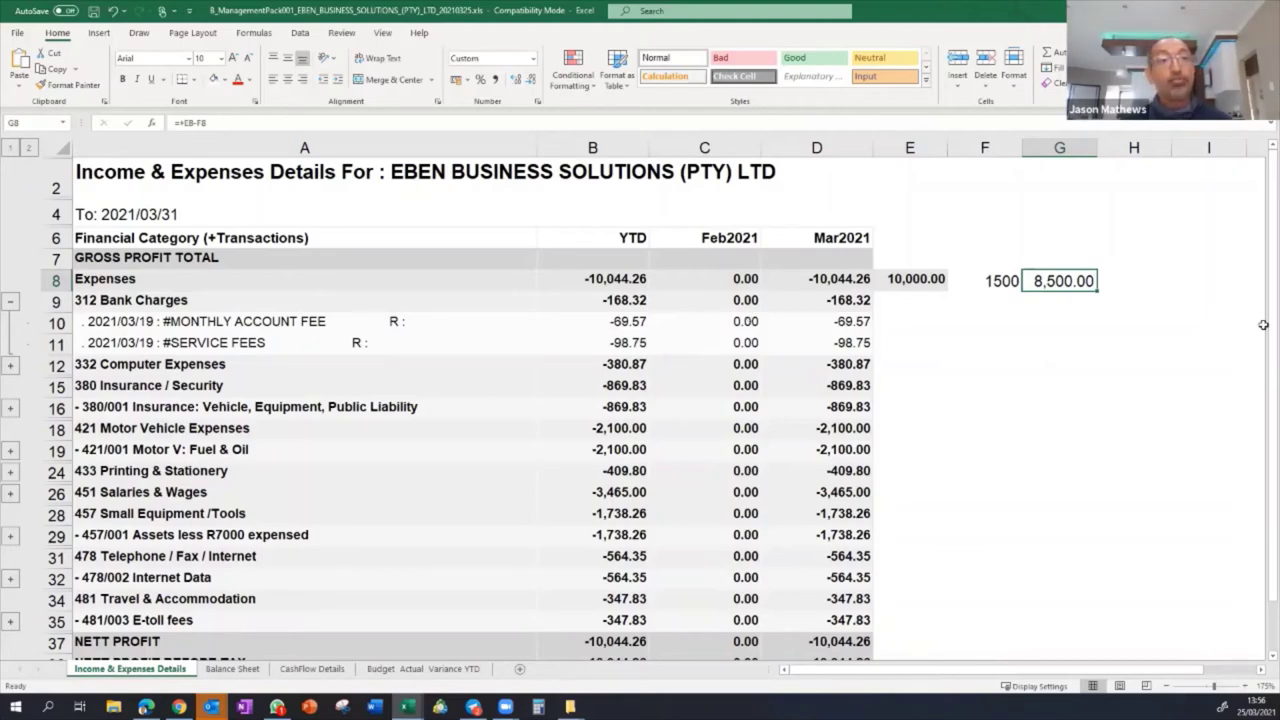
pyautogui.click(996, 281)
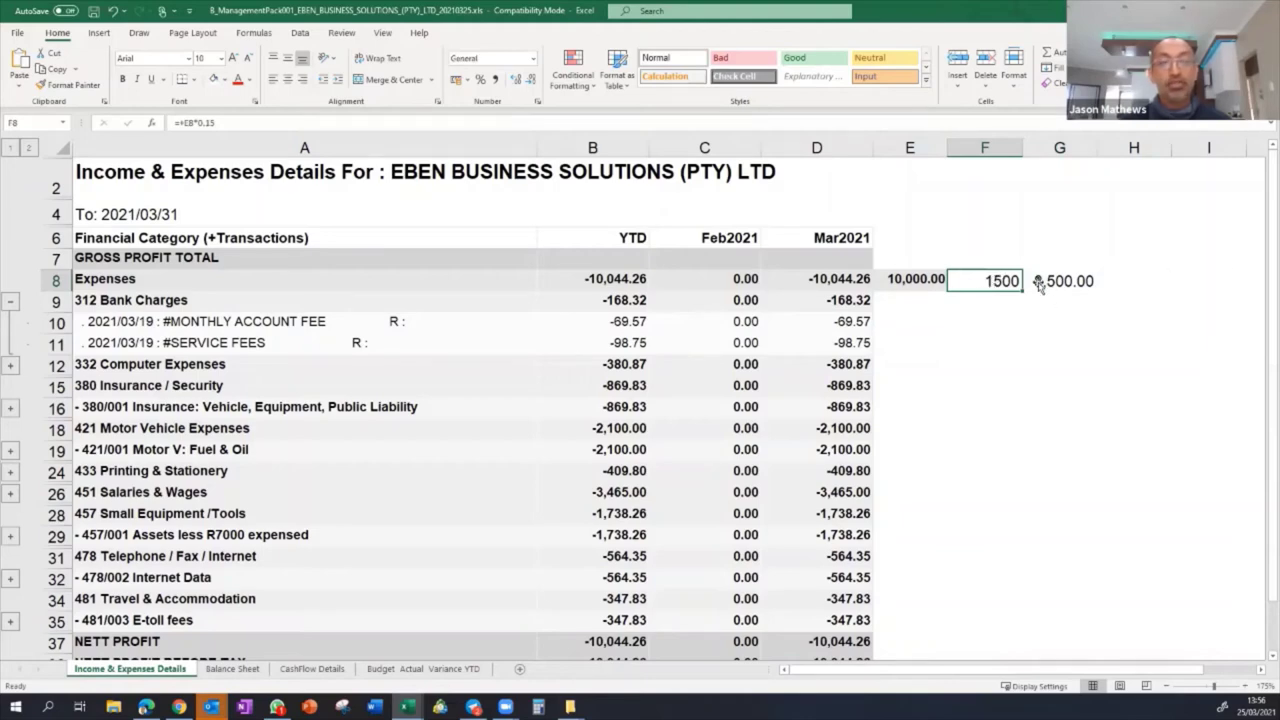
# - Enter 1500 in I8 and label it "VAT input" in I7, referring to the YTD expense amounts from Computer Expenses to E-toll fees
pyautogui.click(1219, 281)
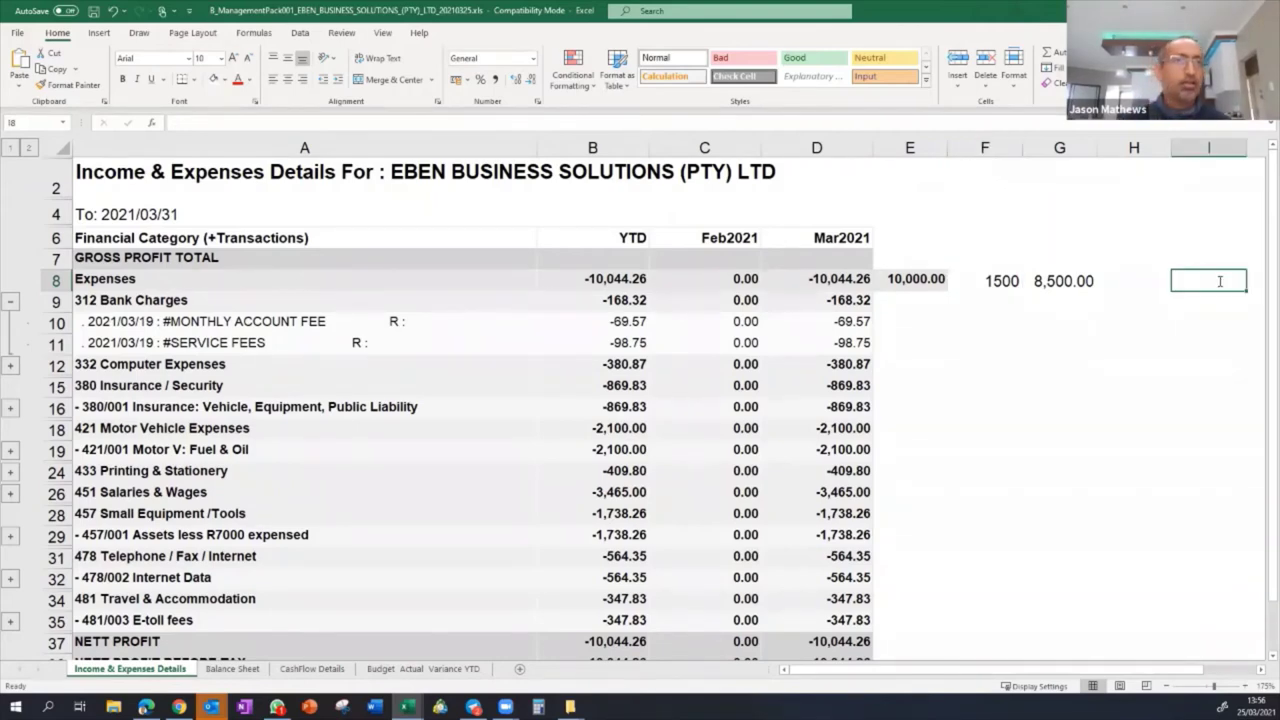
pyautogui.write('1500')
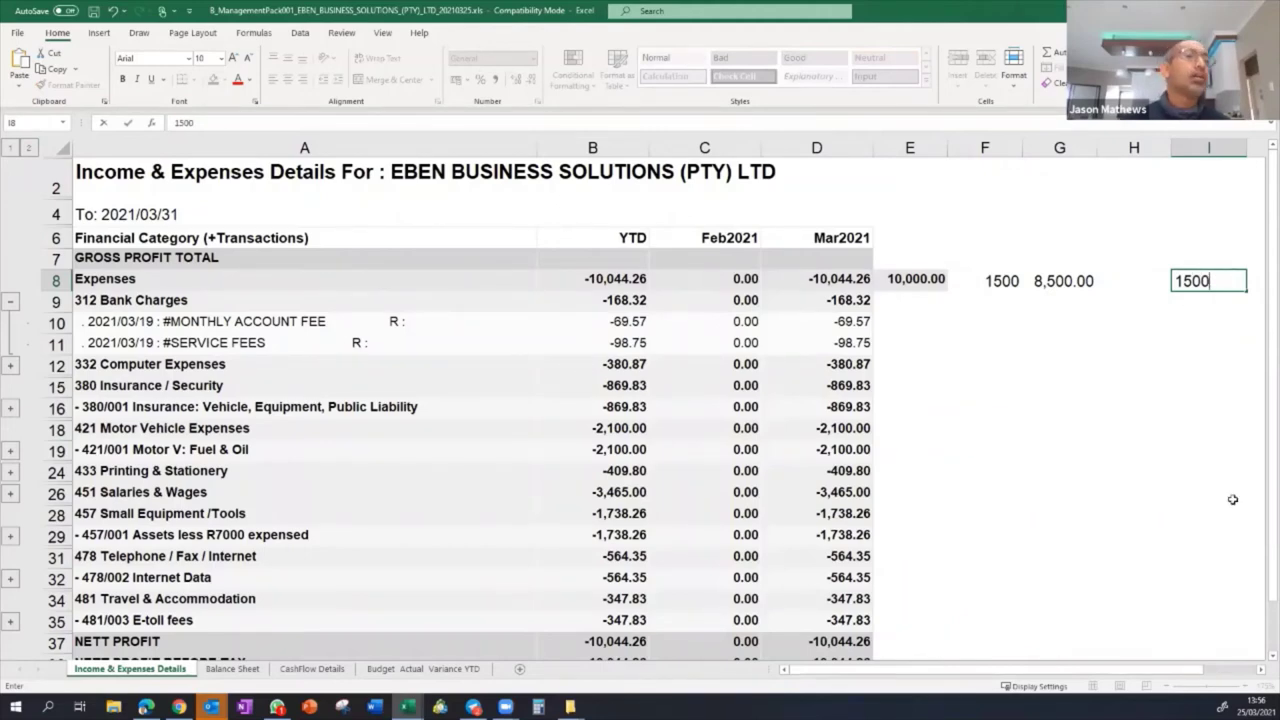
pyautogui.click(1230, 257)
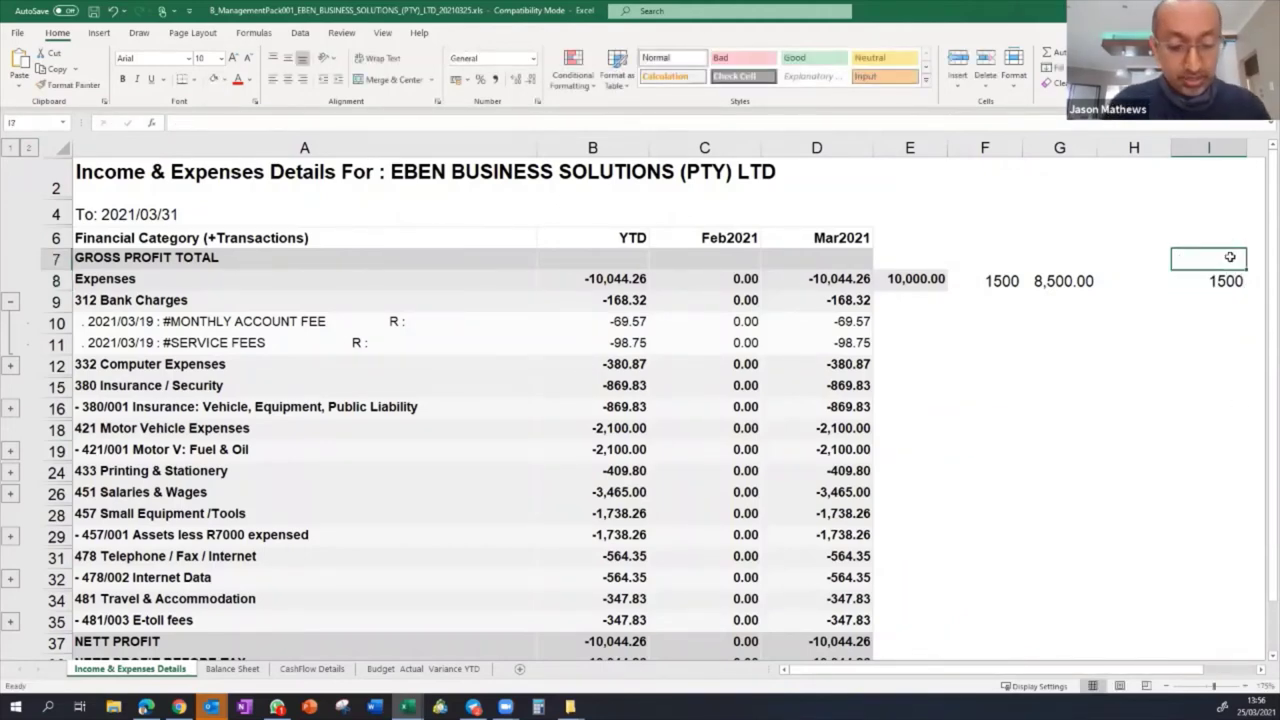
pyautogui.write('VAT inpu')
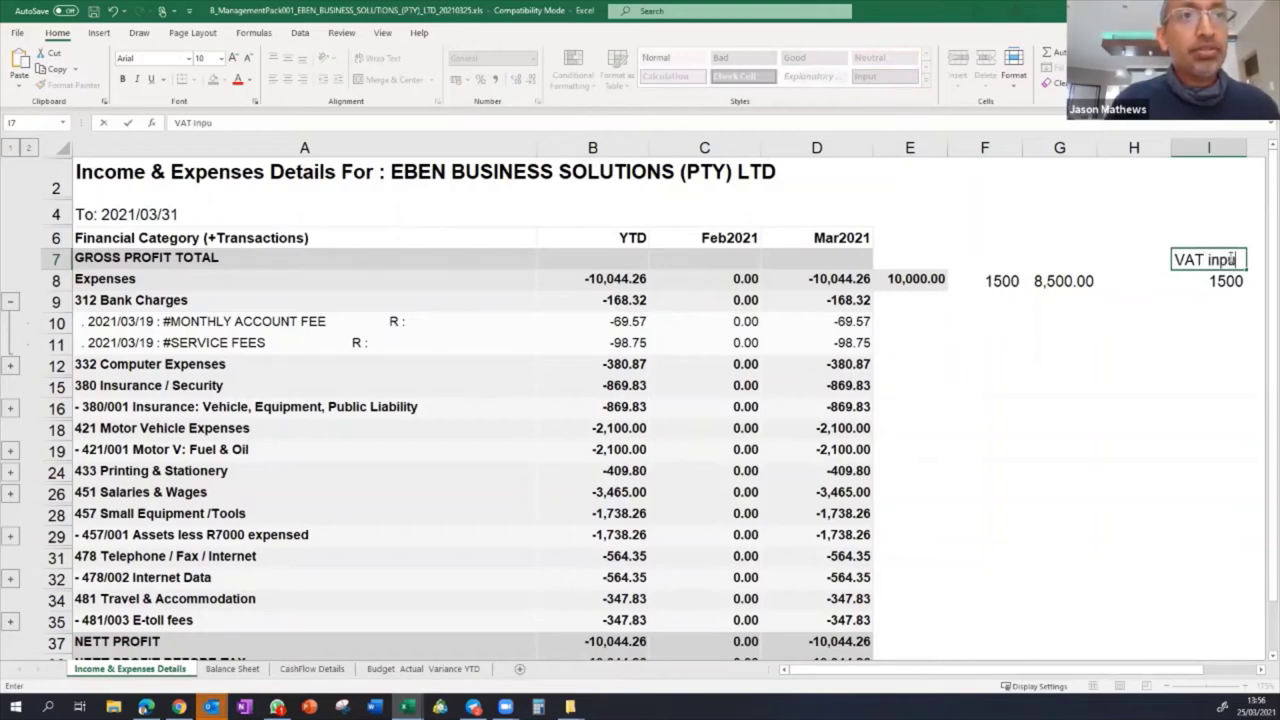
pyautogui.write('t')
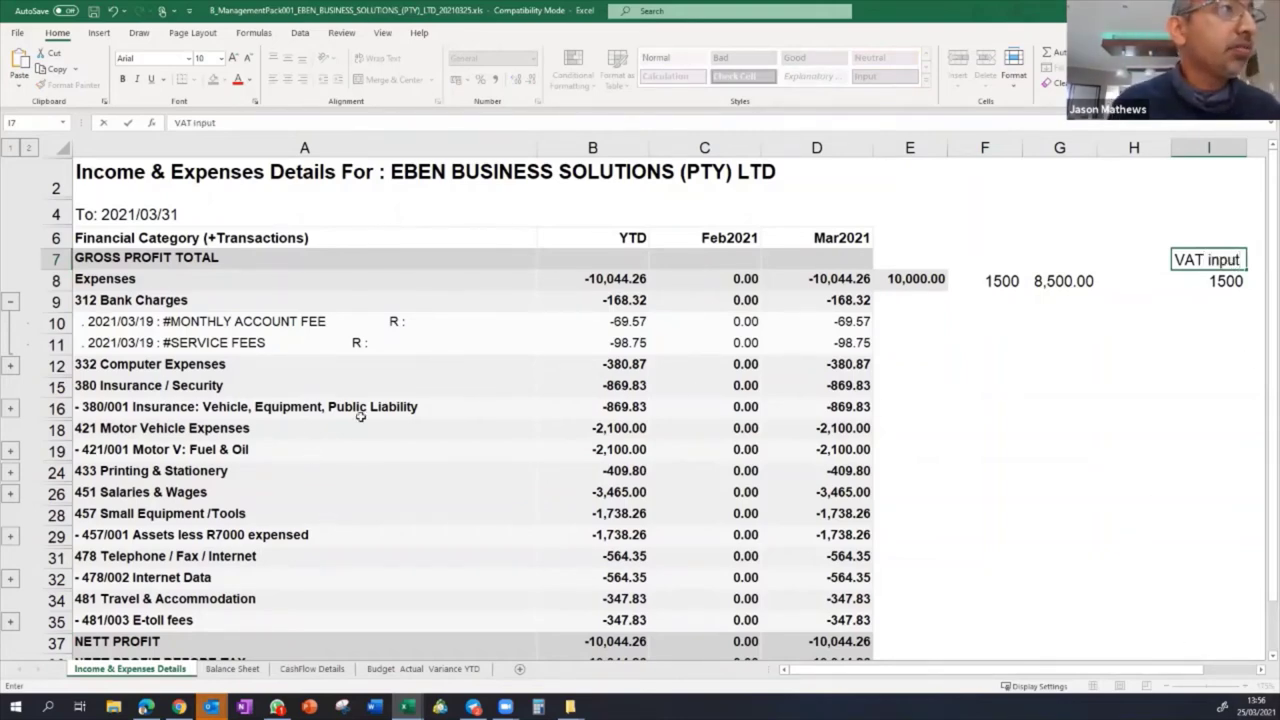
pyautogui.click(625, 367)
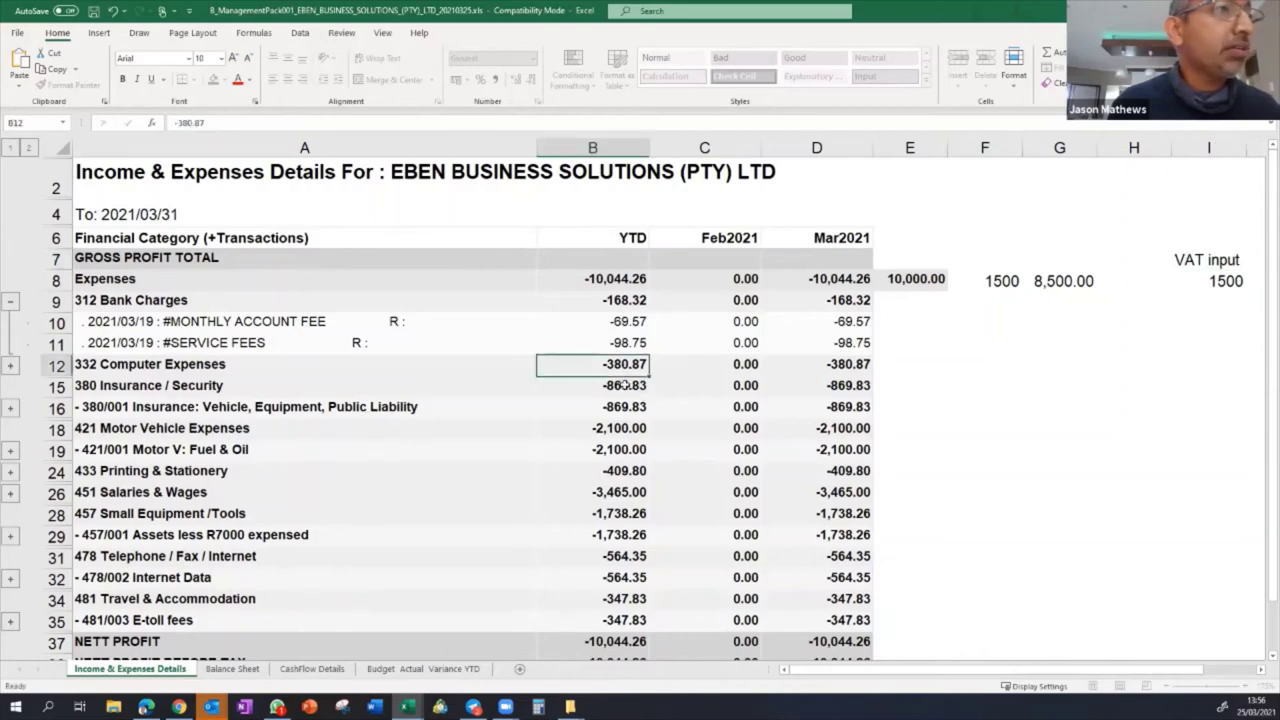
pyautogui.moveTo(625, 410); pyautogui.dragTo(595, 611)
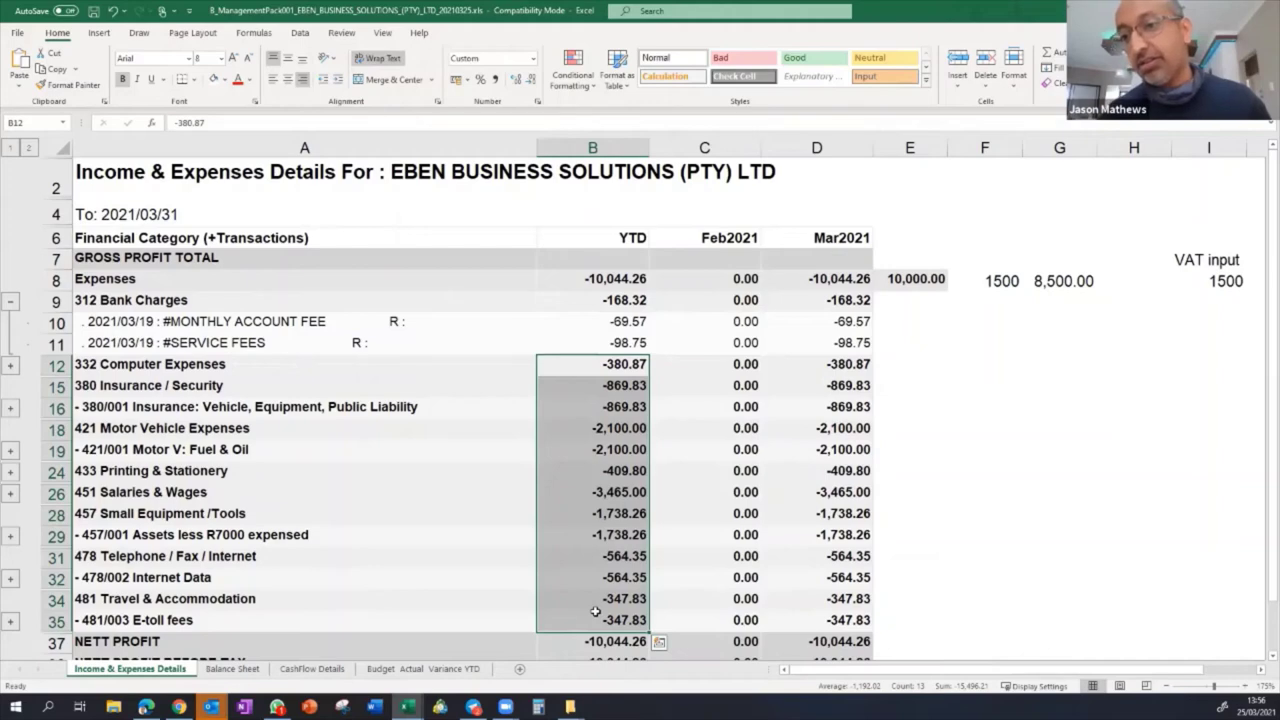
# - Enter the label "VAT output" in I11 with the amount 500 in I12 for comparison with the VAT input
pyautogui.click(1182, 350)
pyautogui.write('VAT')
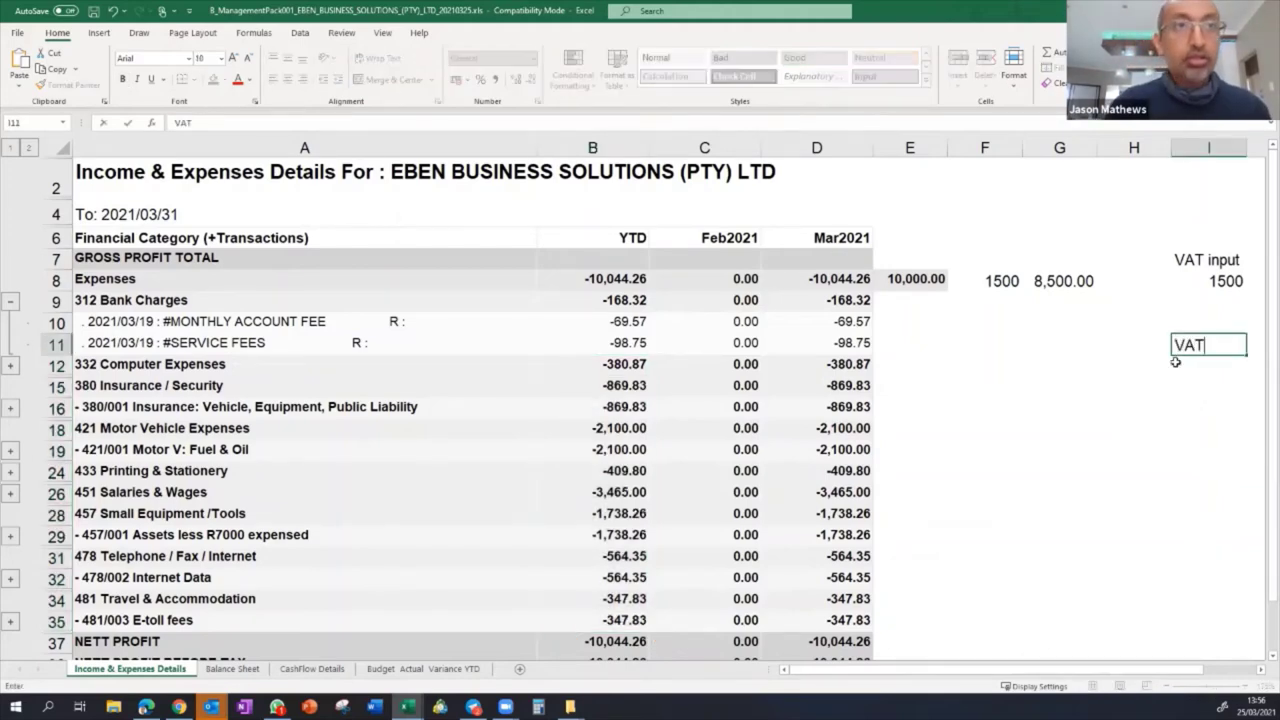
pyautogui.write(' output')
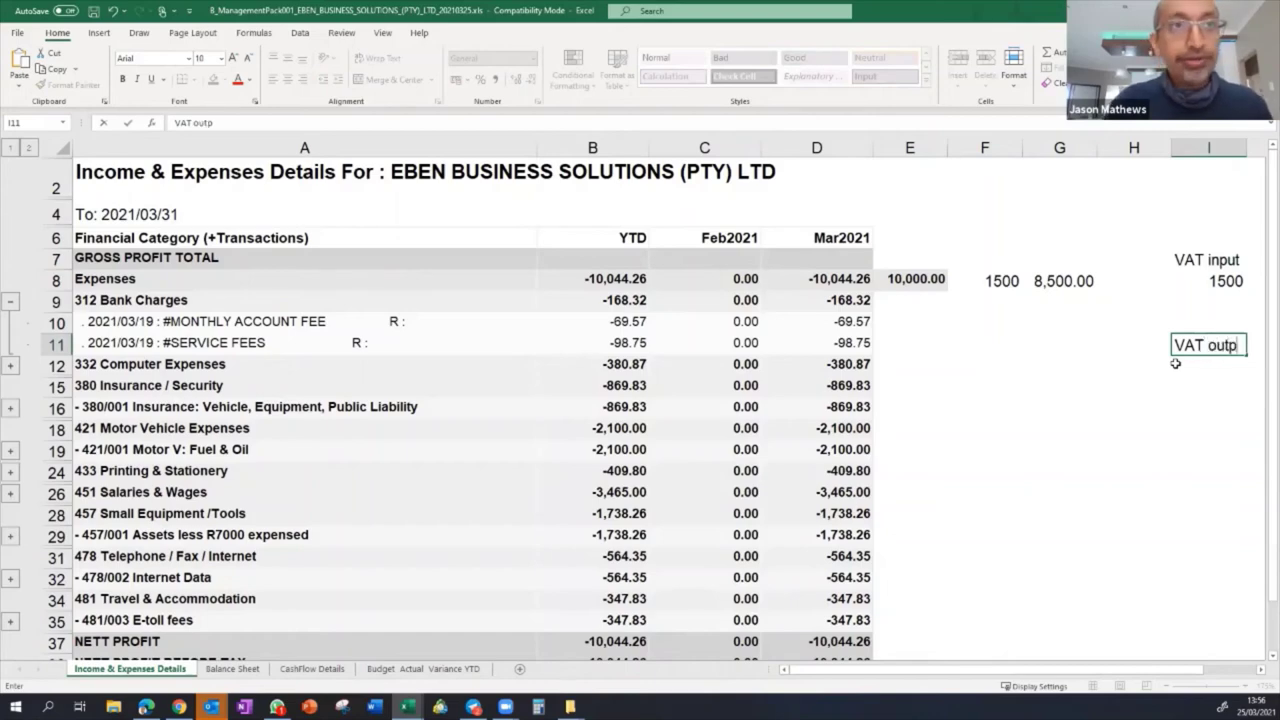
pyautogui.click(1182, 366)
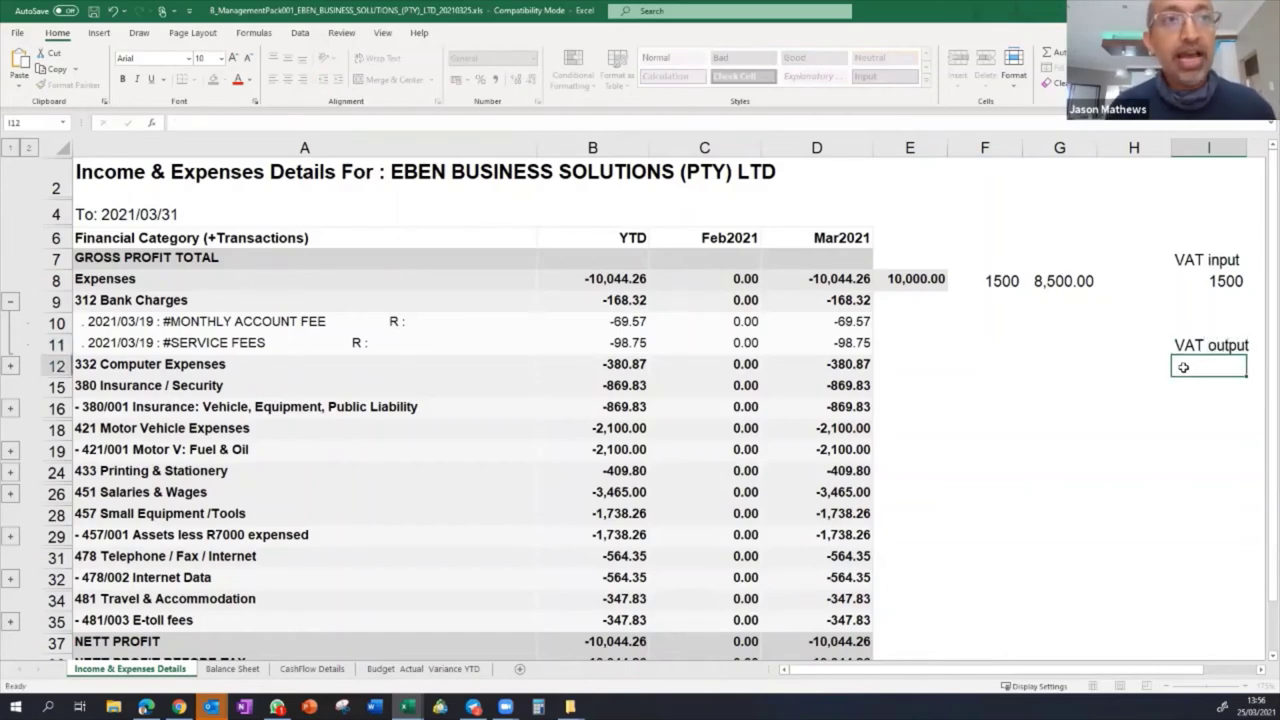
pyautogui.write('5')
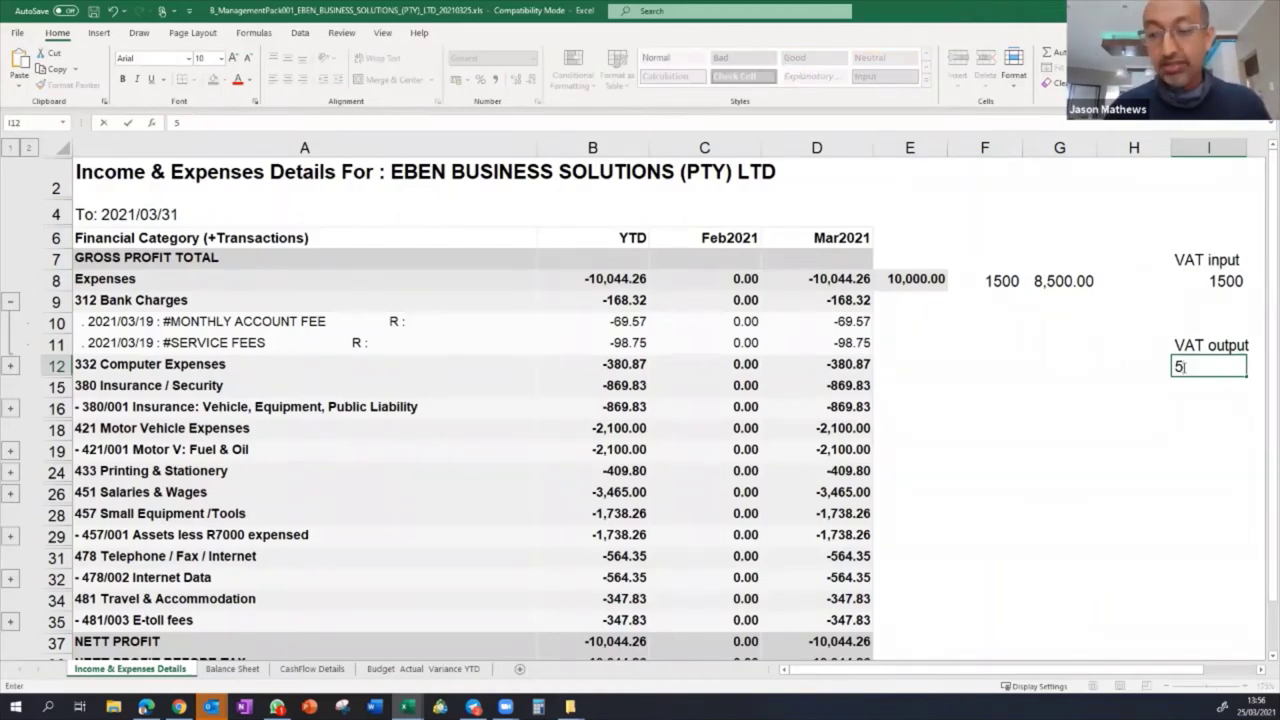
pyautogui.write('00')
pyautogui.press('Return')
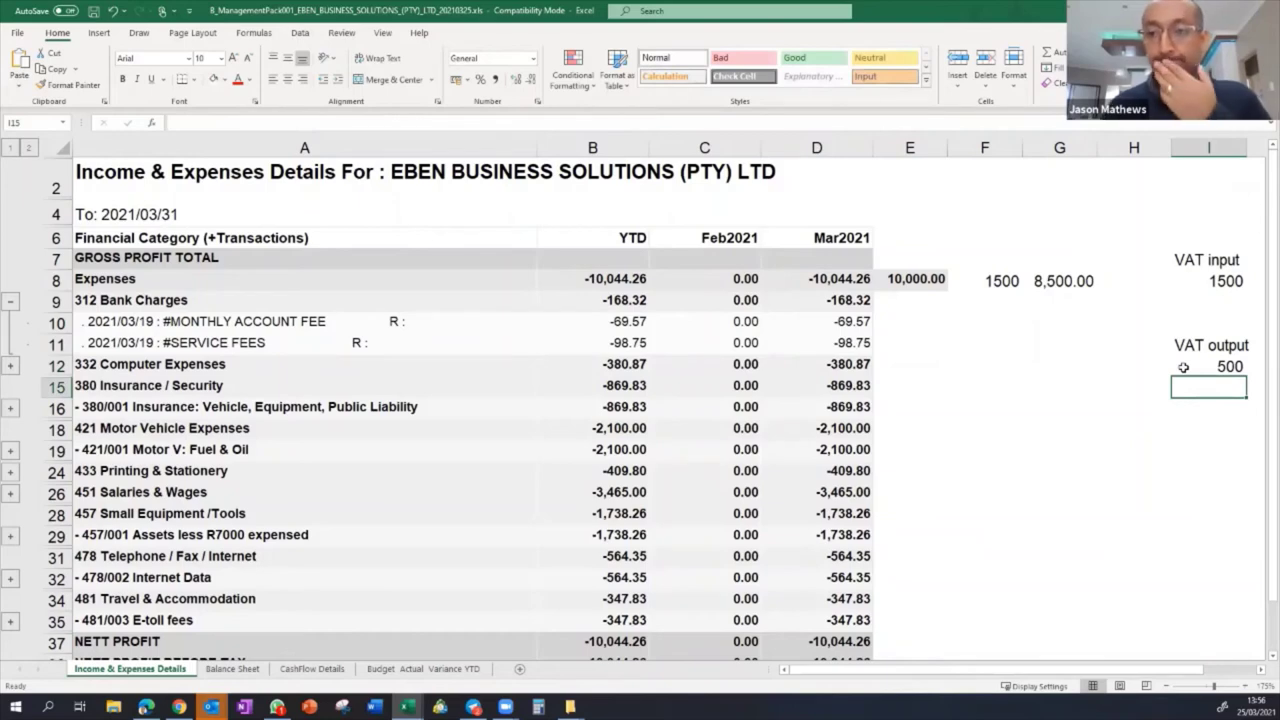
pyautogui.click(1193, 427)
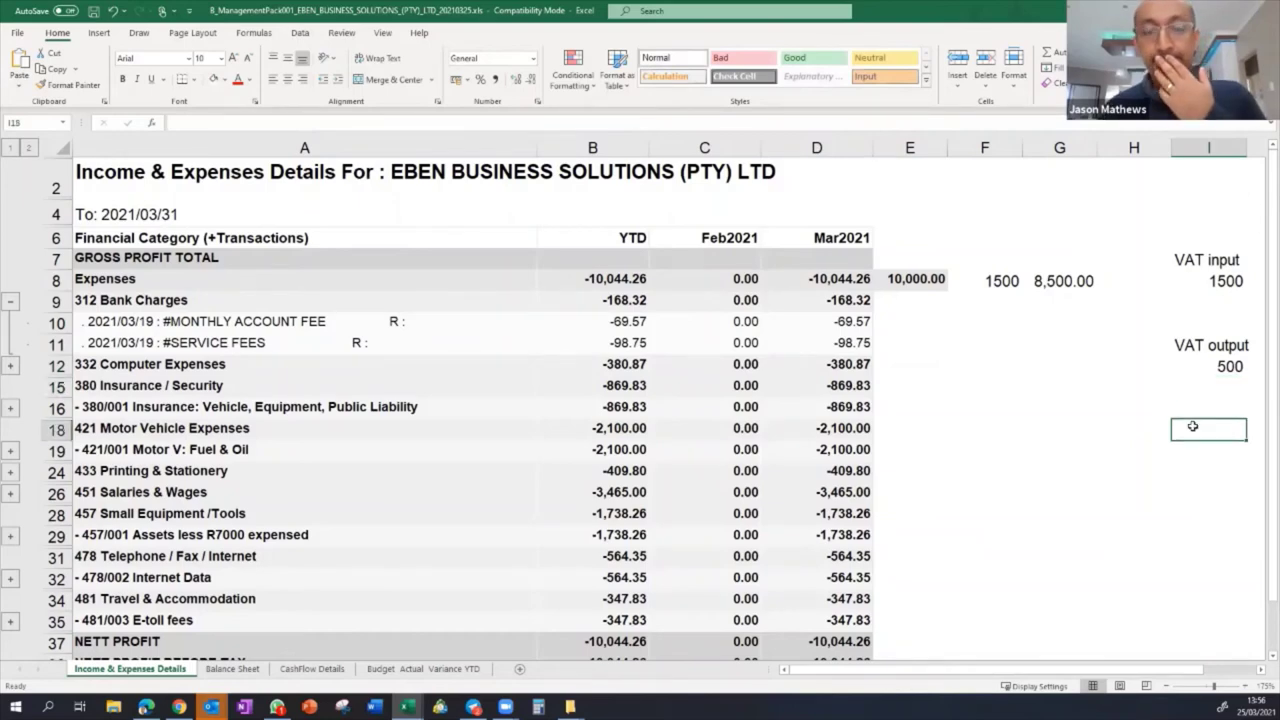
pyautogui.click(1197, 363)
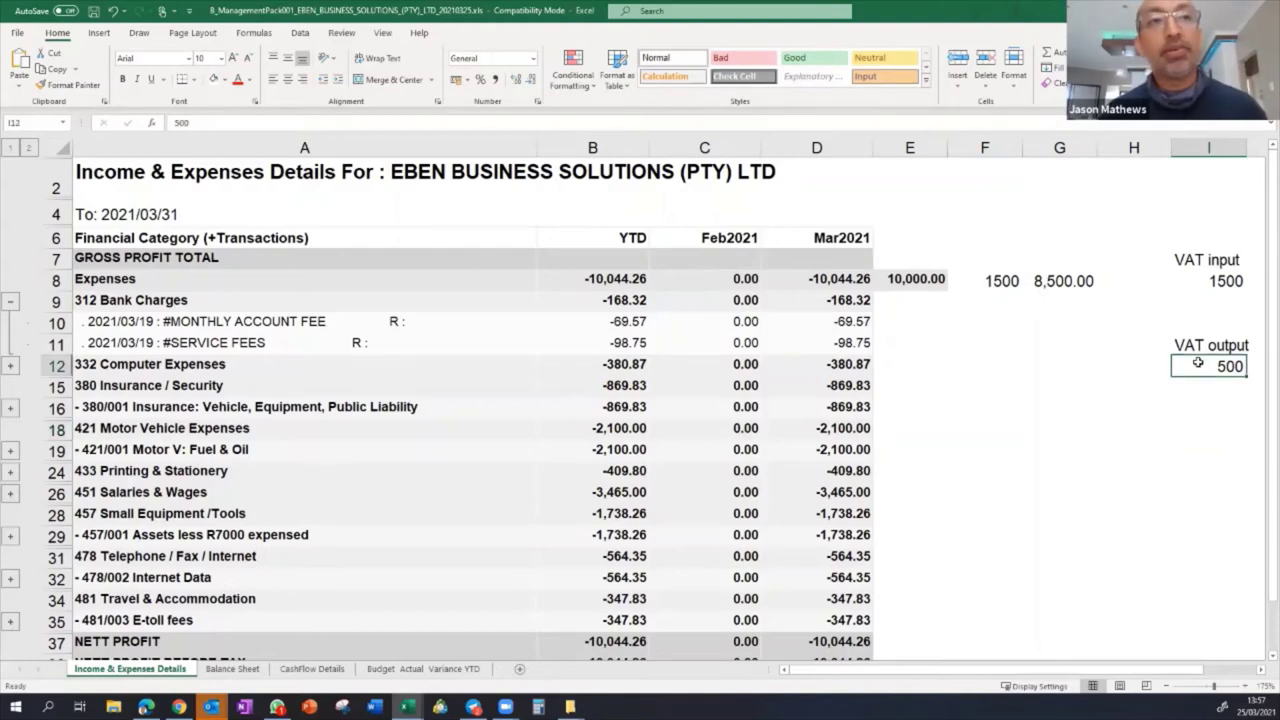
pyautogui.click(1180, 259)
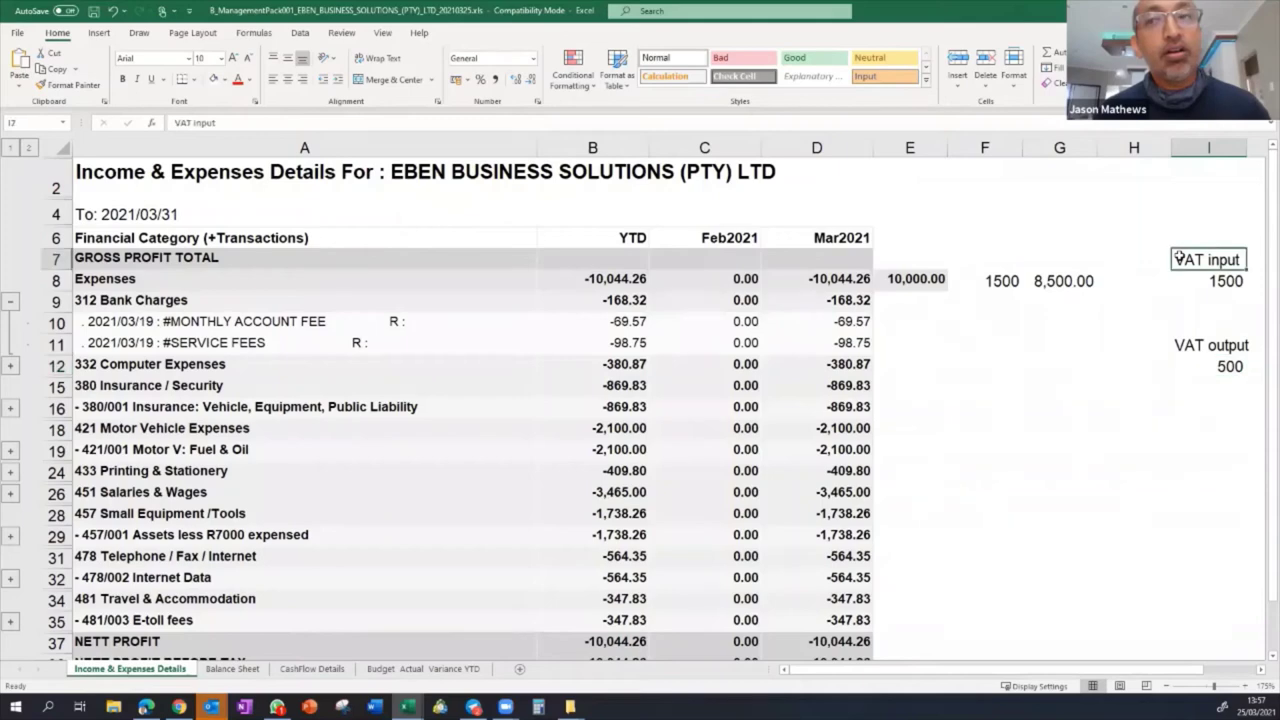
# - Compare the VAT input amount in I8 with the example amount in E8 and the VAT output amount in I12
pyautogui.click(1228, 283)
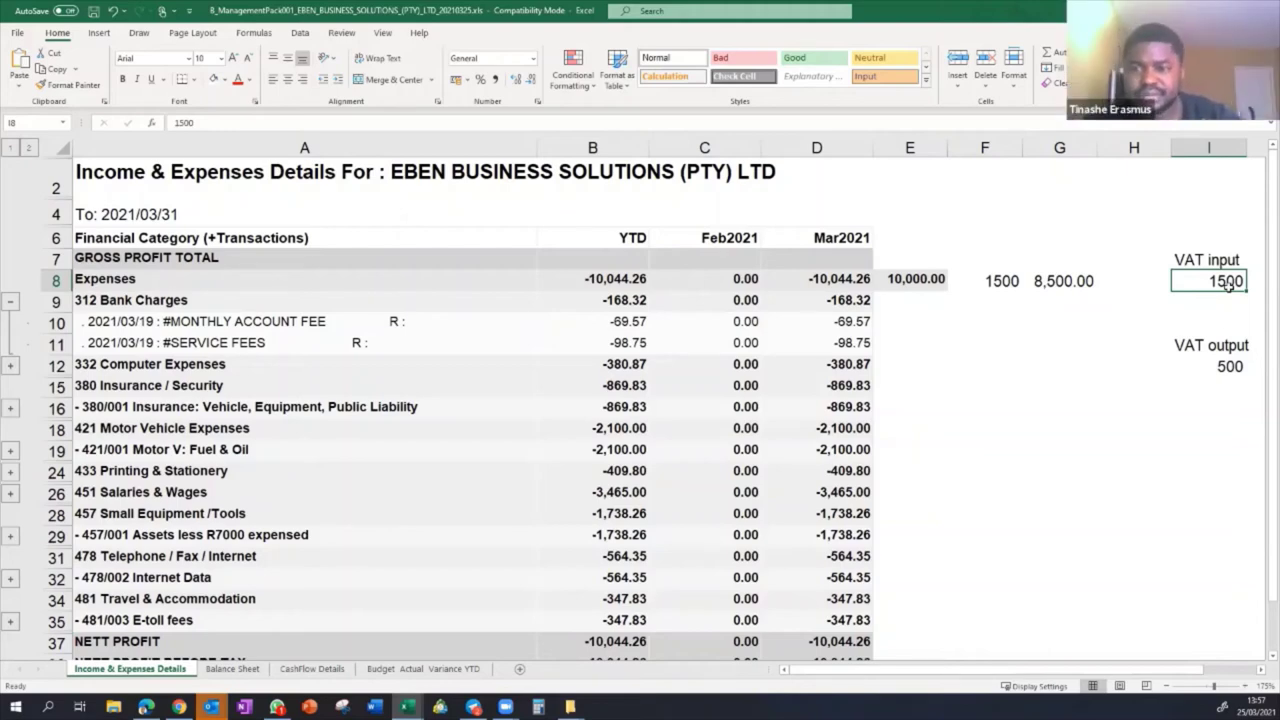
pyautogui.click(1216, 370)
pyautogui.click(1178, 287)
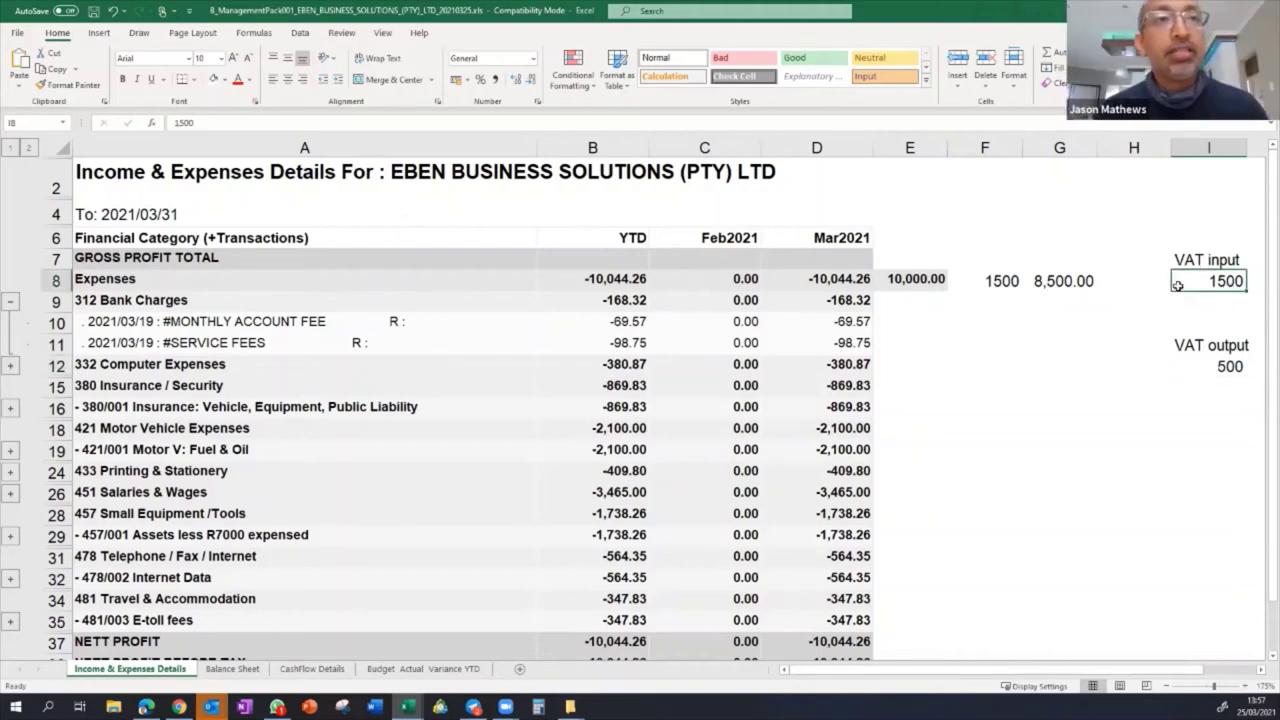
pyautogui.click(895, 284)
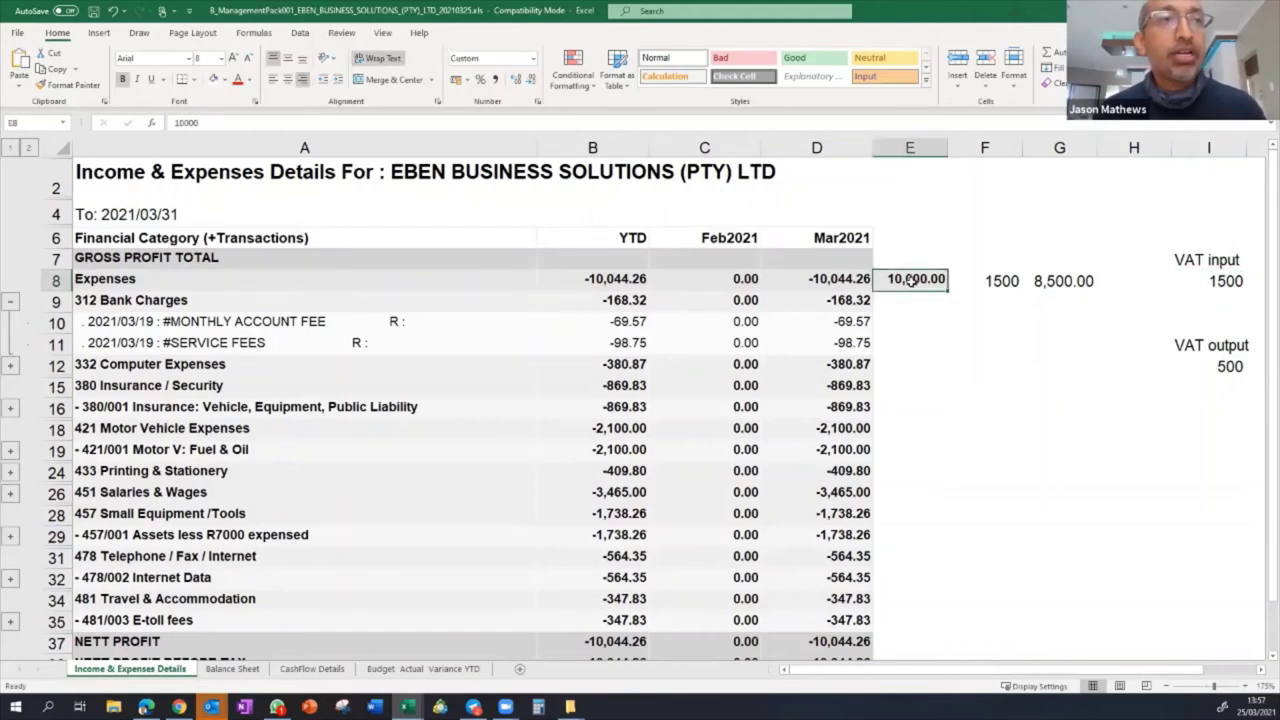
pyautogui.click(1207, 281)
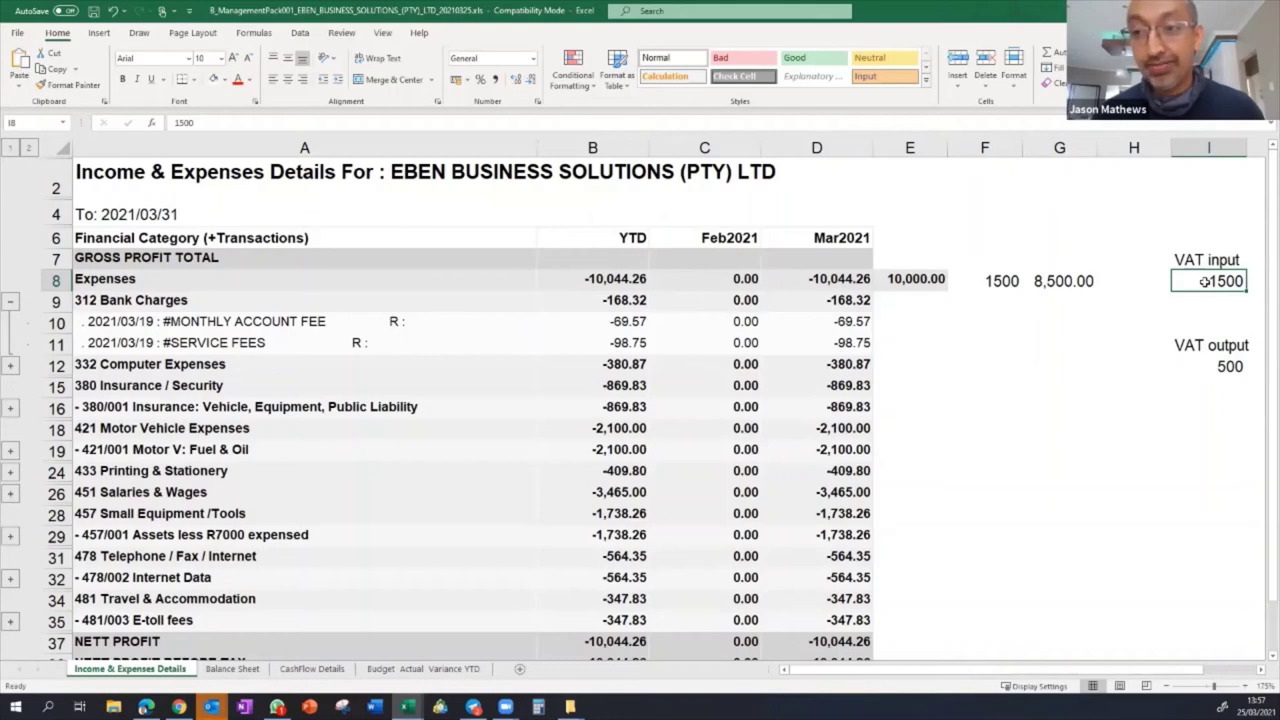
pyautogui.click(1205, 368)
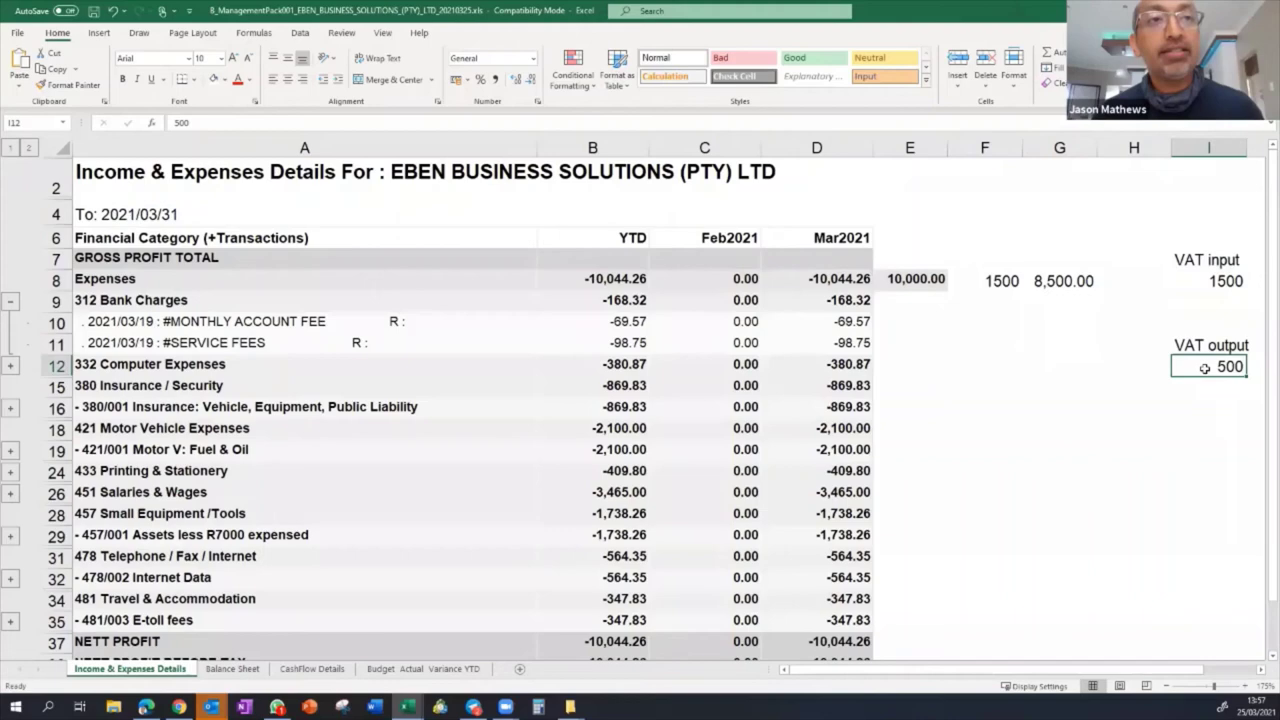
# - Calculate the difference between VAT input and VAT output in I16 by subtracting I12 from I8
pyautogui.click(1150, 425)
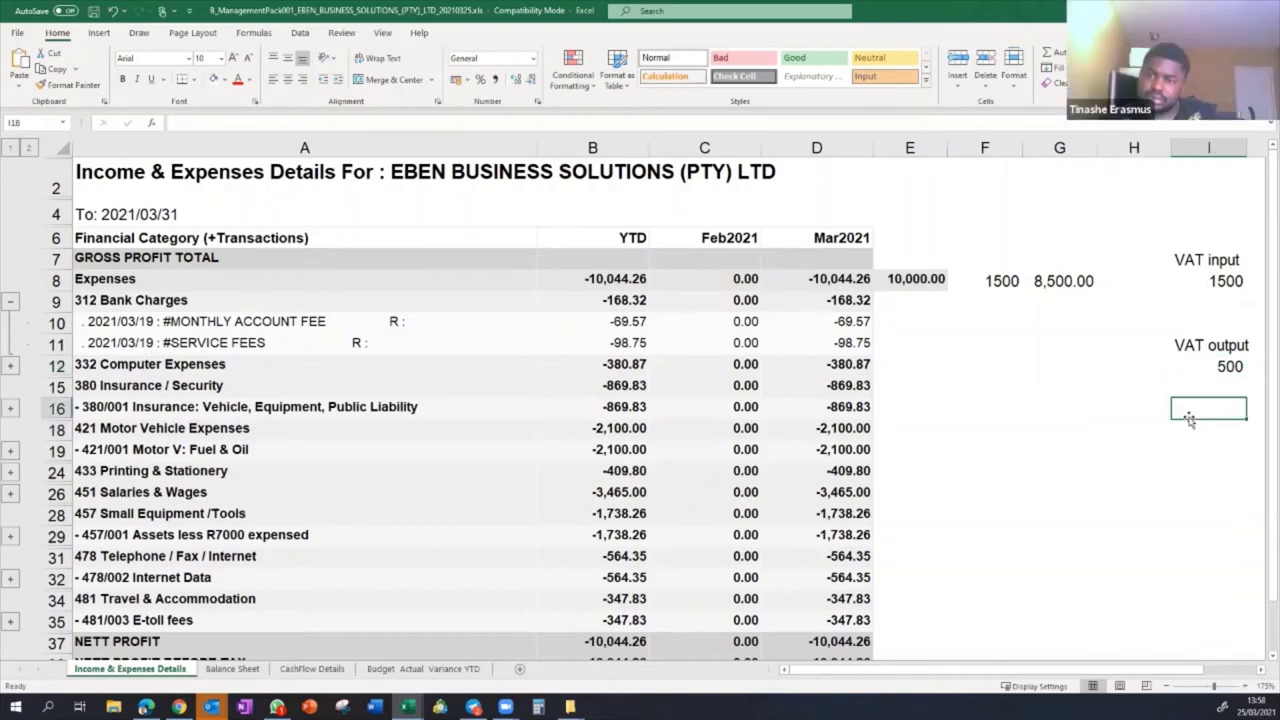
pyautogui.click(1188, 414)
pyautogui.write('+')
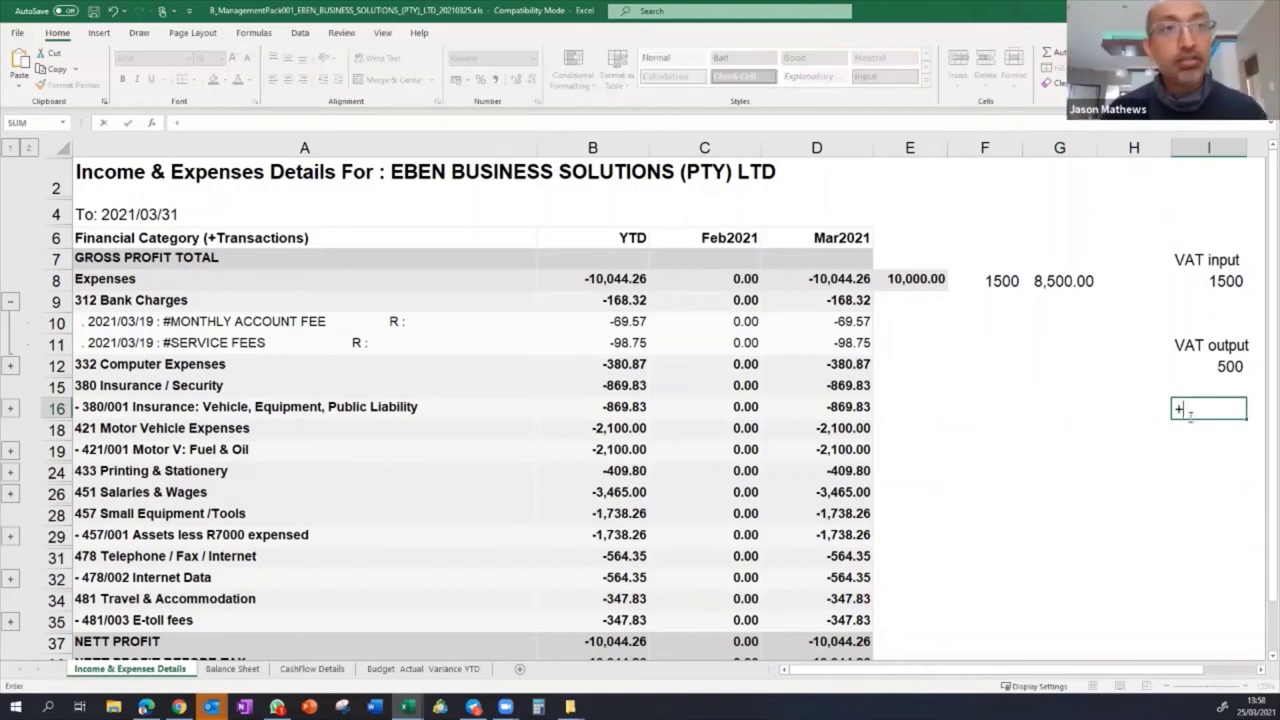
pyautogui.click(1228, 282)
pyautogui.write('-')
pyautogui.click(1236, 368)
pyautogui.press('Return')
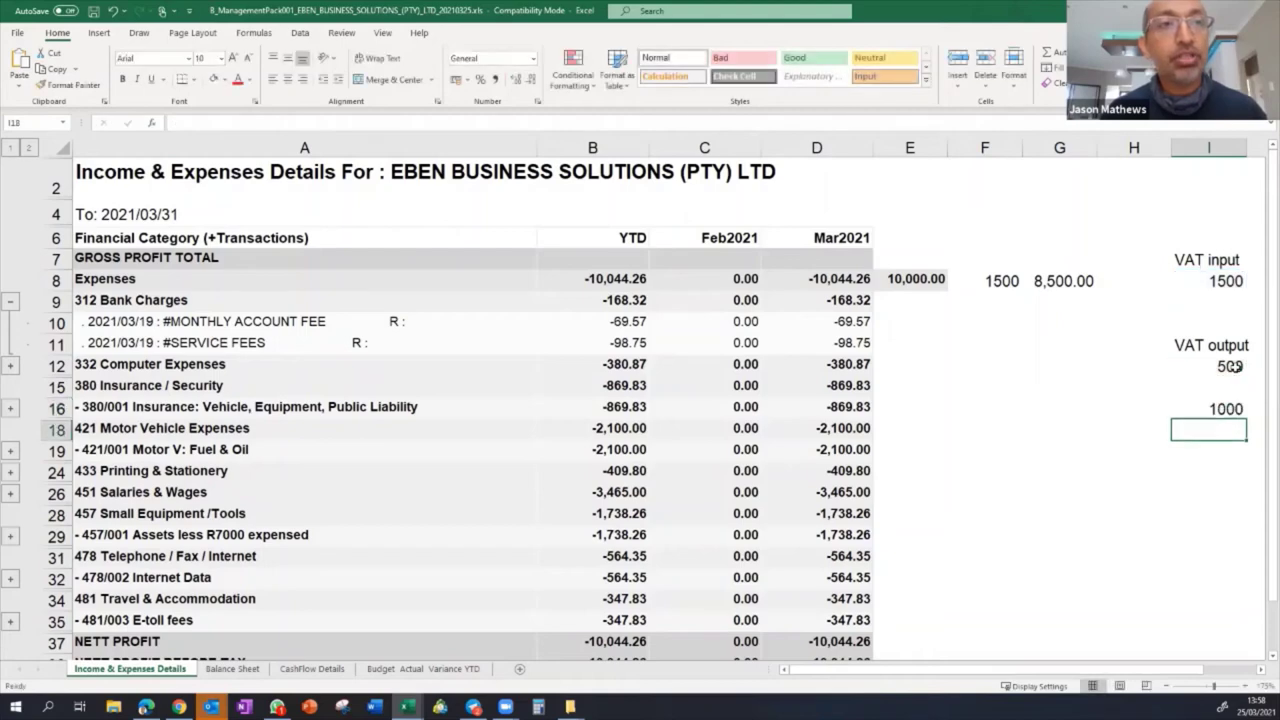
pyautogui.click(1216, 418)
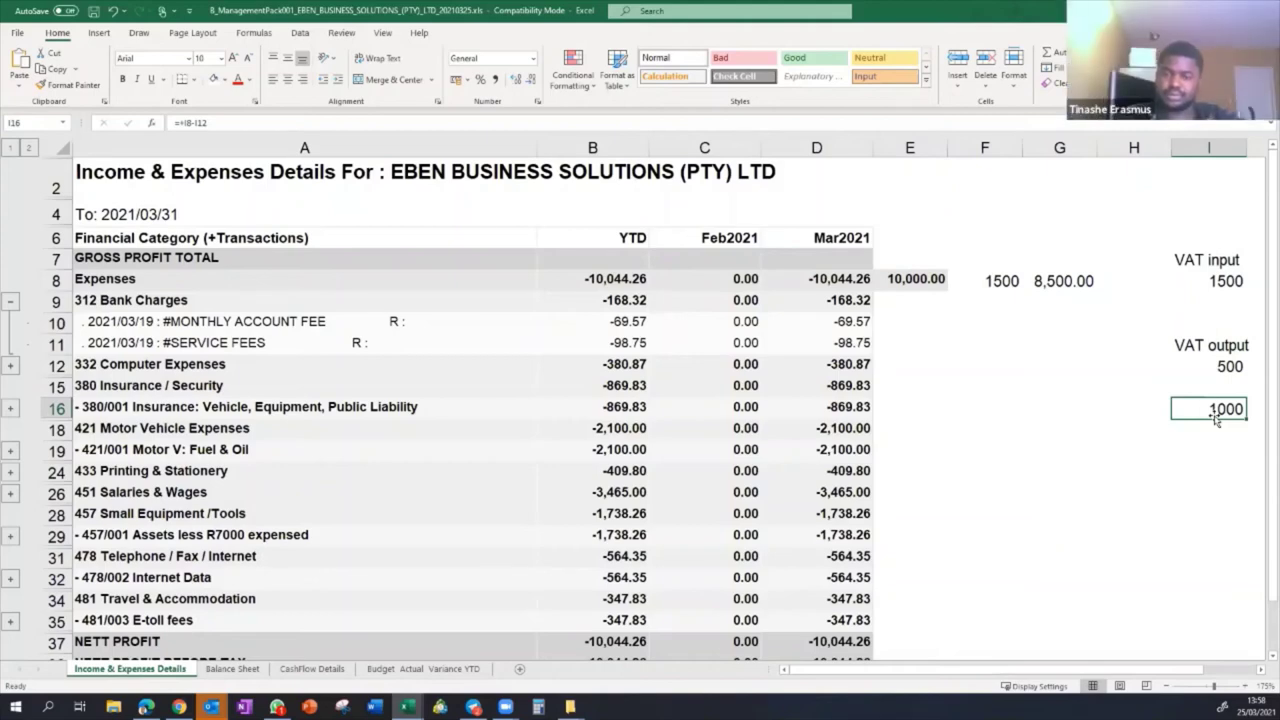
pyautogui.click(1201, 252)
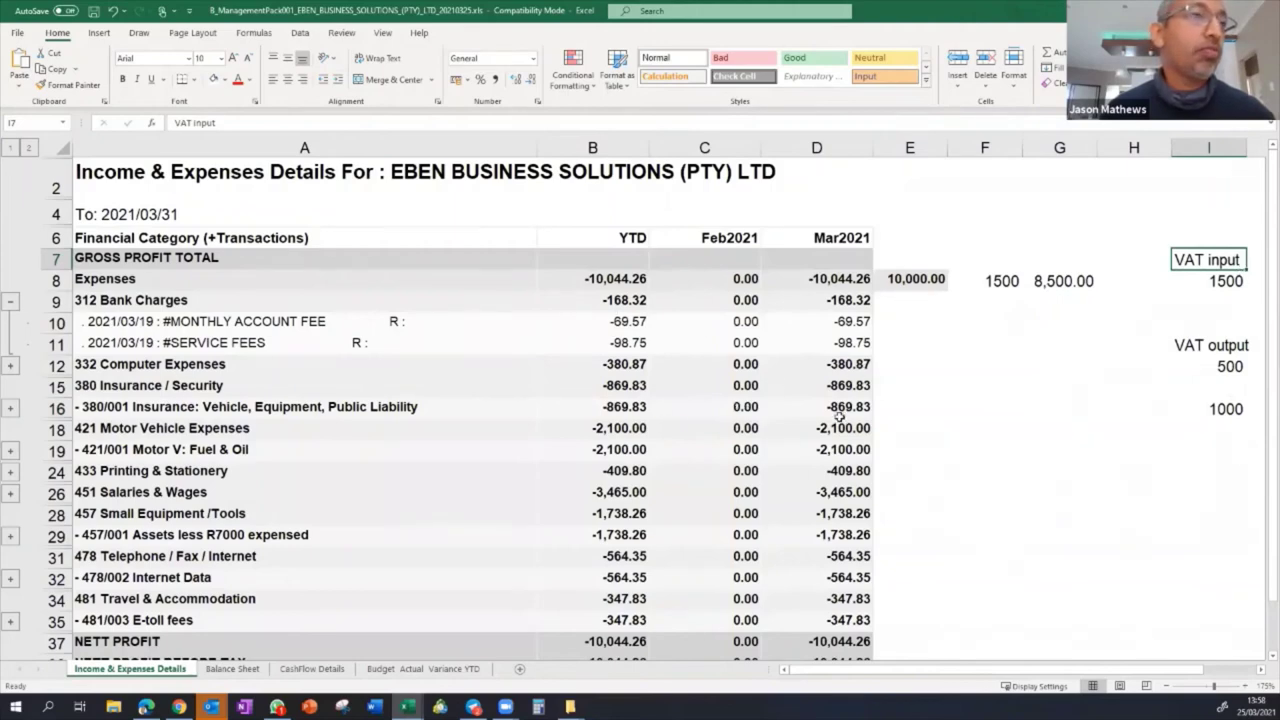
pyautogui.moveTo(930, 240); pyautogui.dragTo(1209, 241)
pyautogui.click(969, 447)
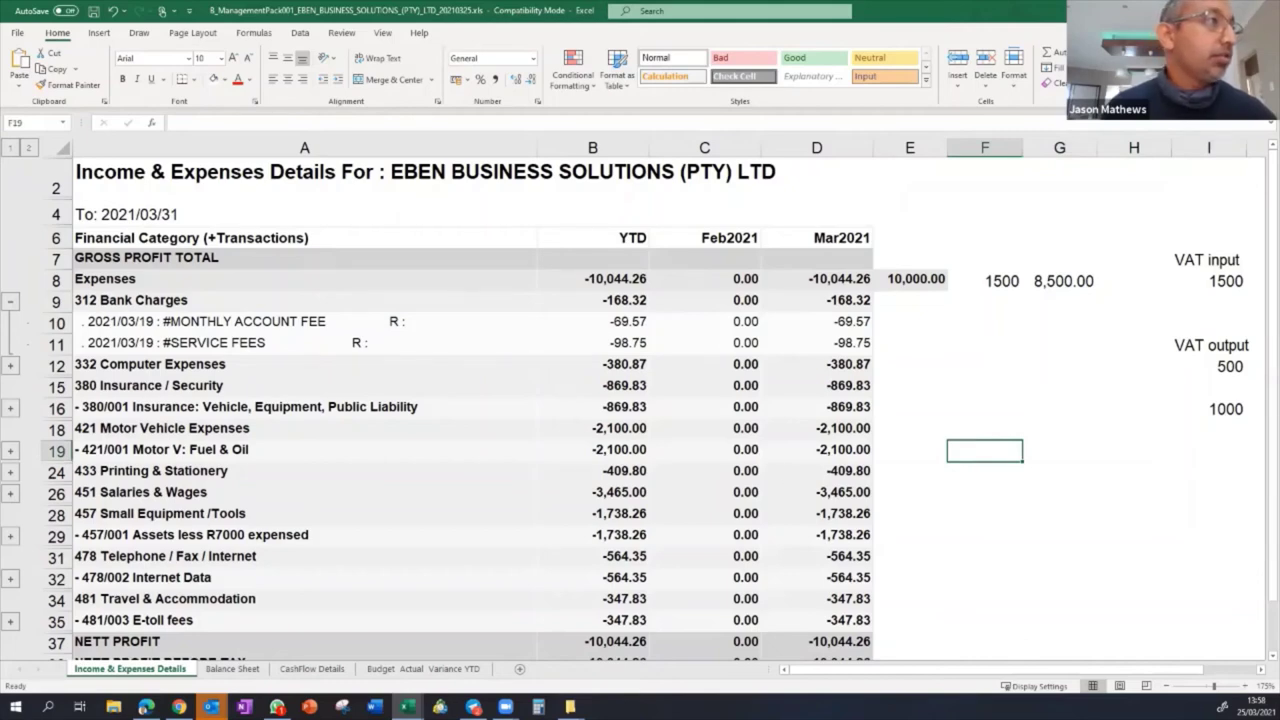
# - Collapse the Bank Charges group and inspect the transactions under Computer Expenses and Insurance: Vehicle, Equipment, Public Liability
pyautogui.click(10, 301)
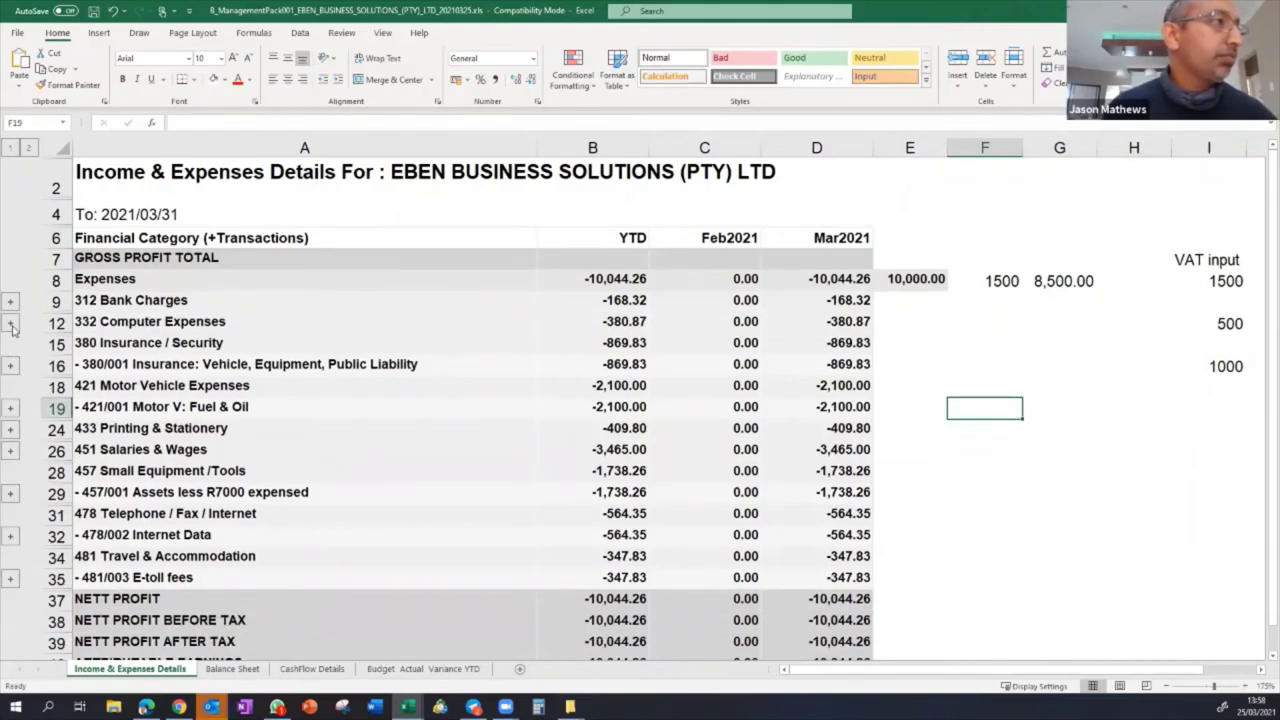
pyautogui.click(10, 323)
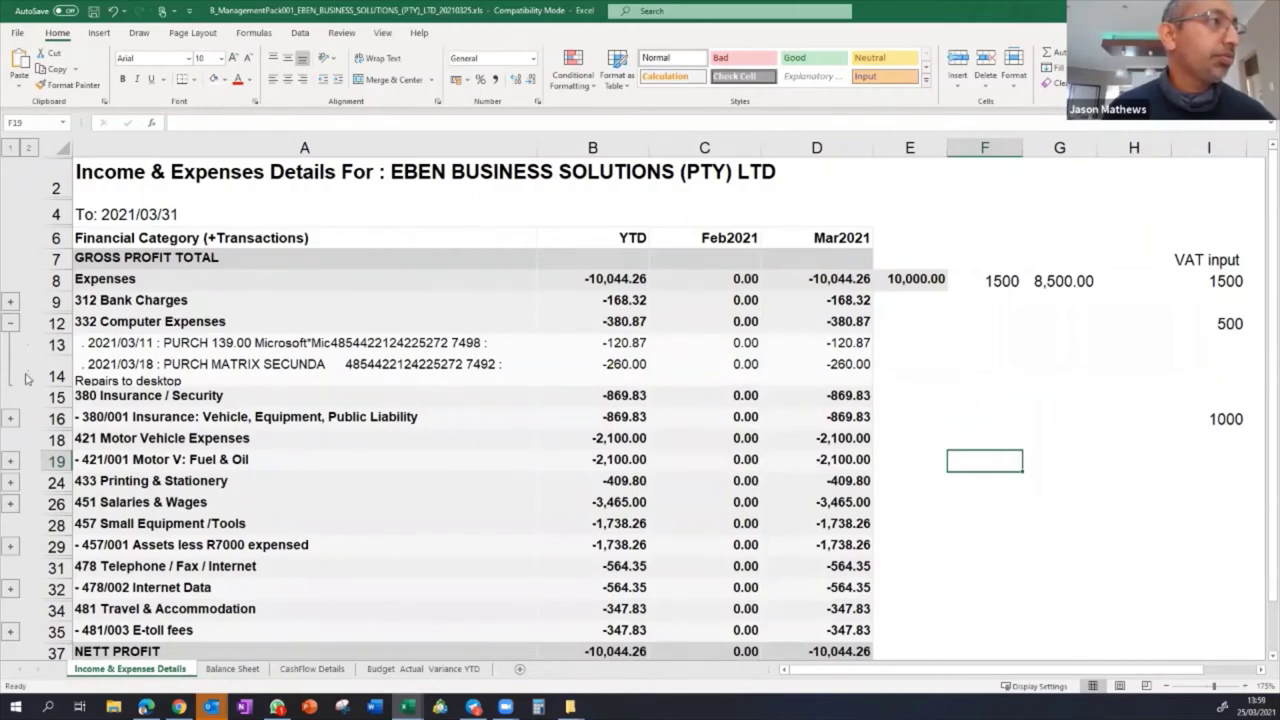
pyautogui.click(11, 325)
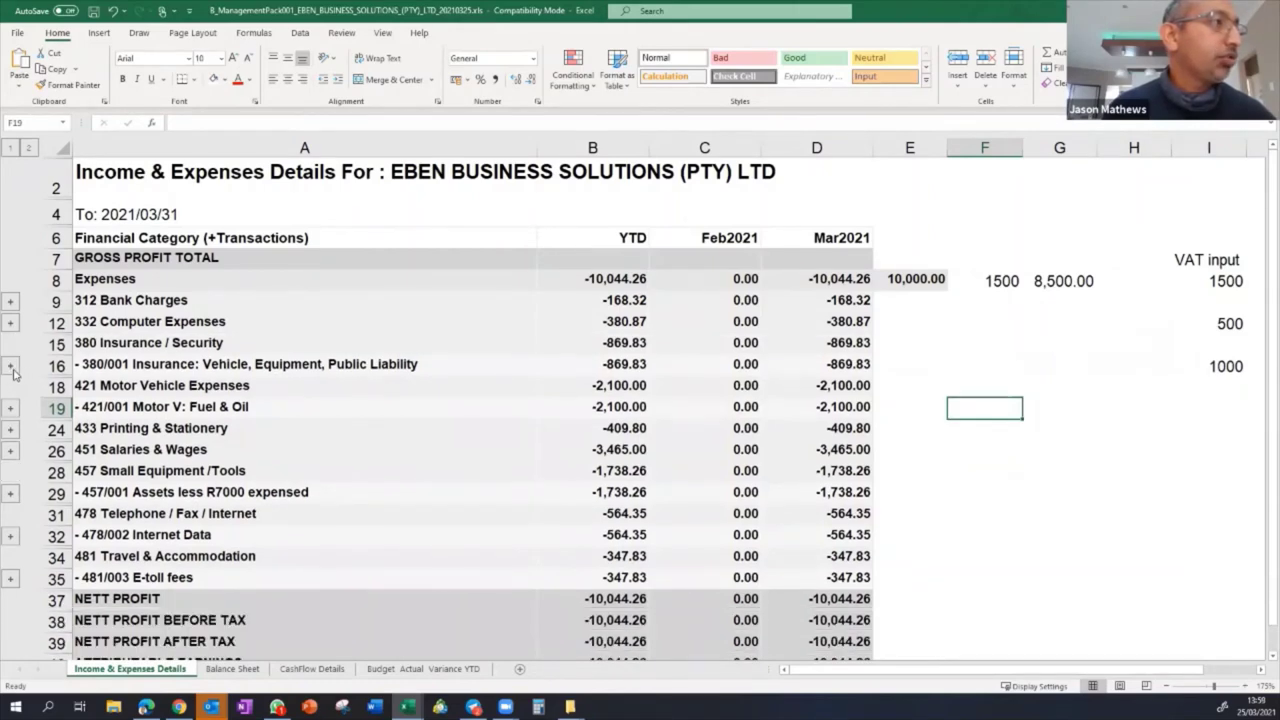
pyautogui.click(11, 366)
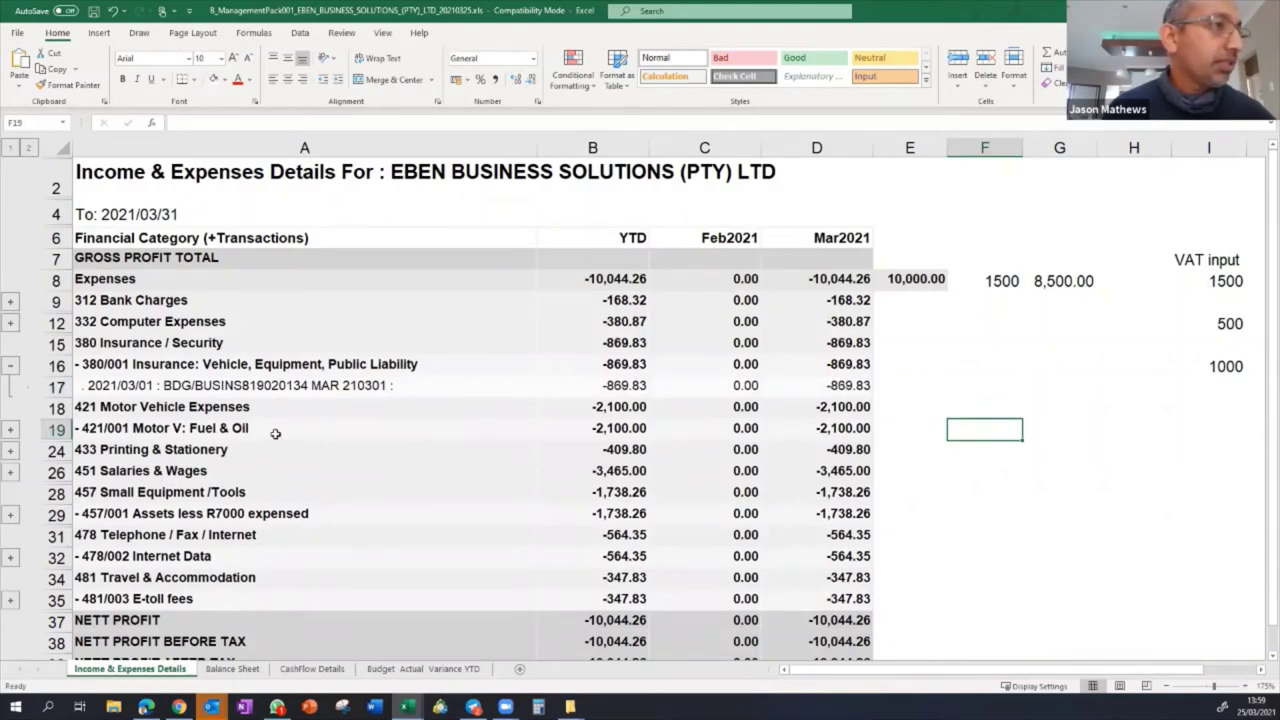
# - Review the expense rows from Motor V: Fuel & Oil to Small Equipment /Tools and check the transaction under Assets less R7000 expensed
pyautogui.click(50, 428)
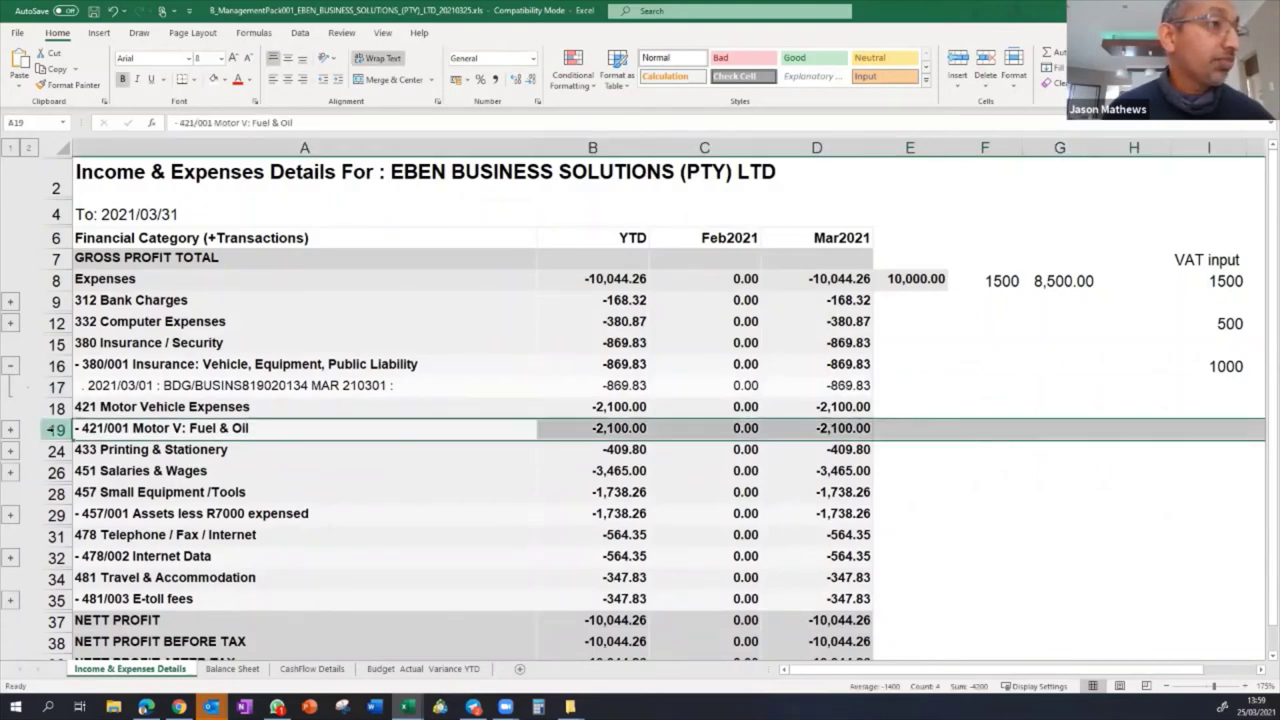
pyautogui.click(52, 451)
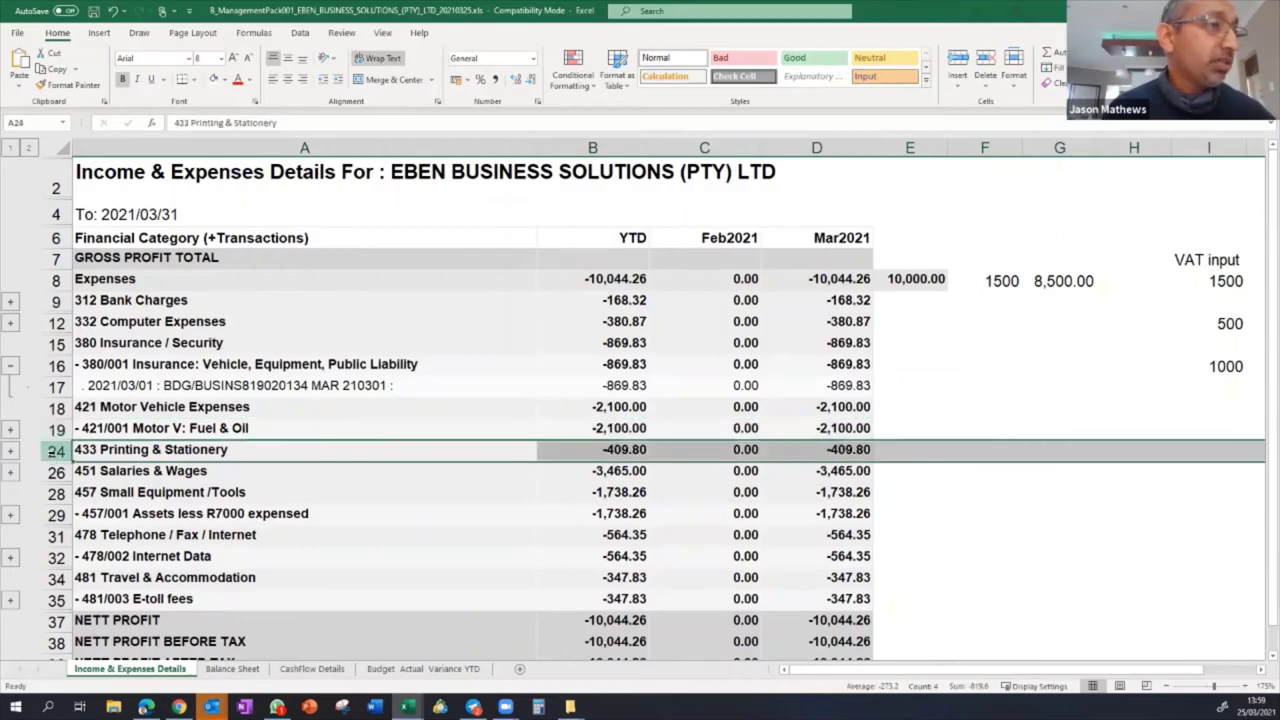
pyautogui.click(52, 472)
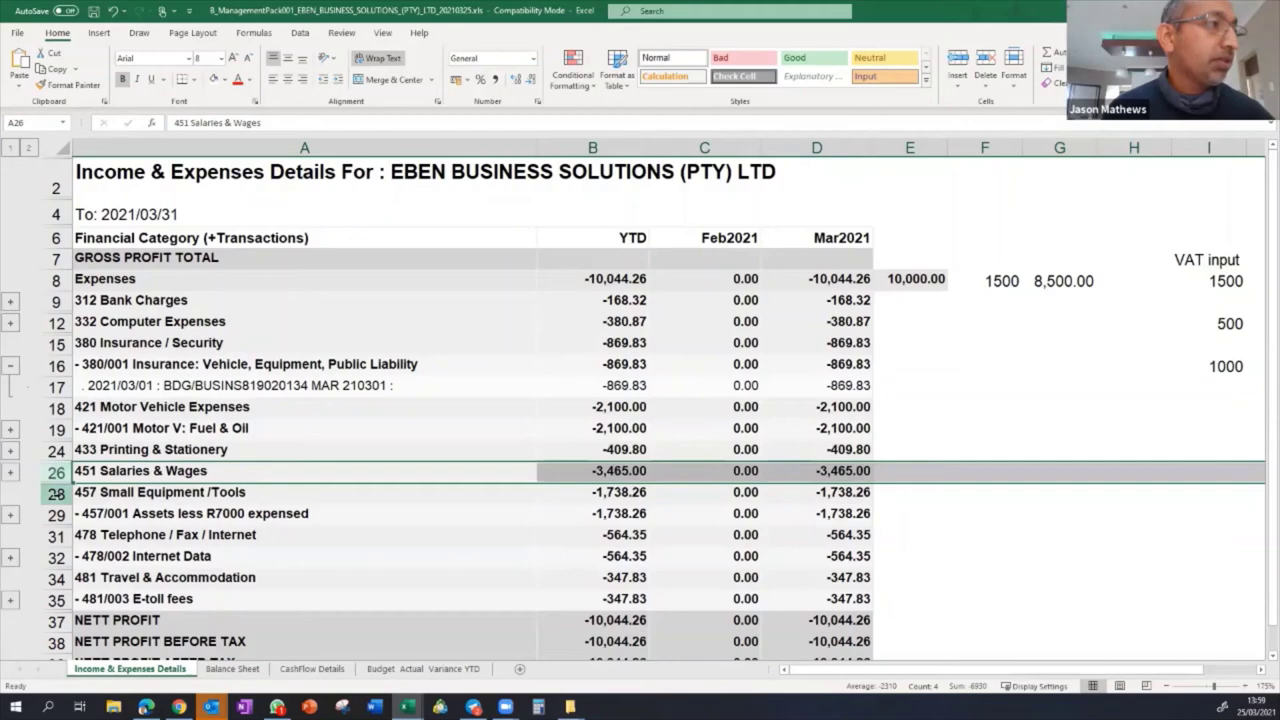
pyautogui.click(56, 494)
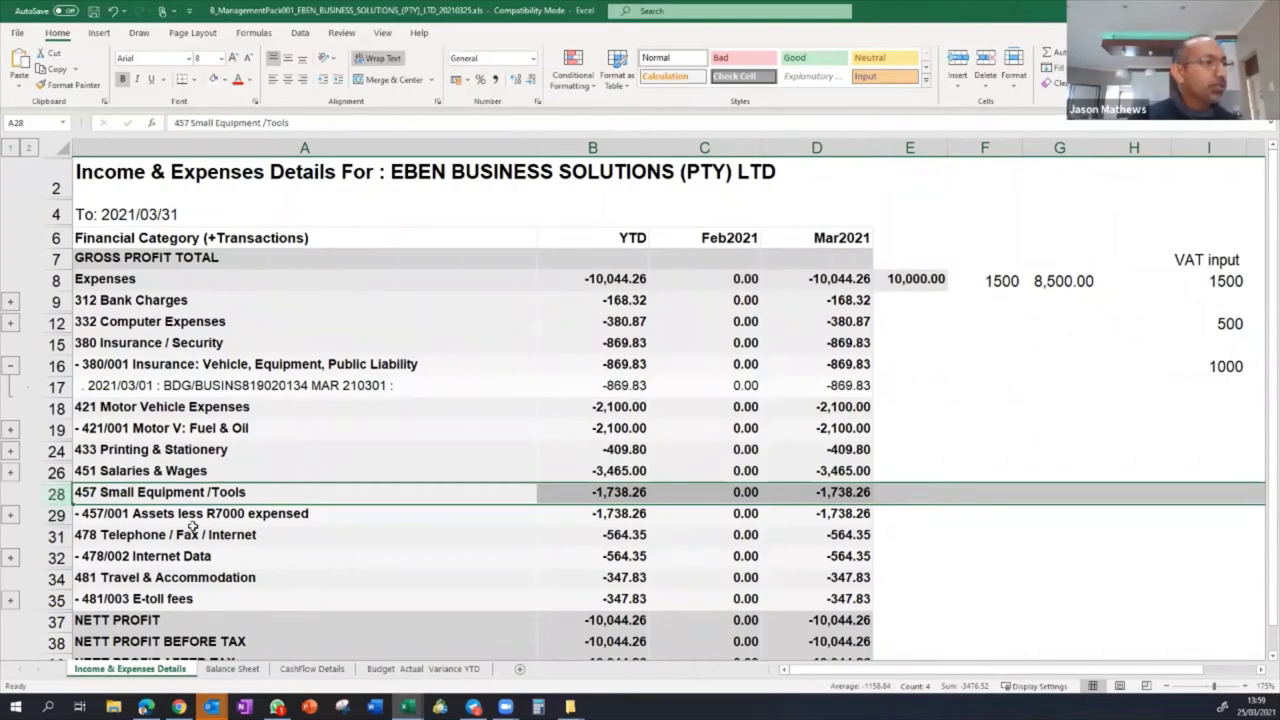
pyautogui.click(152, 513)
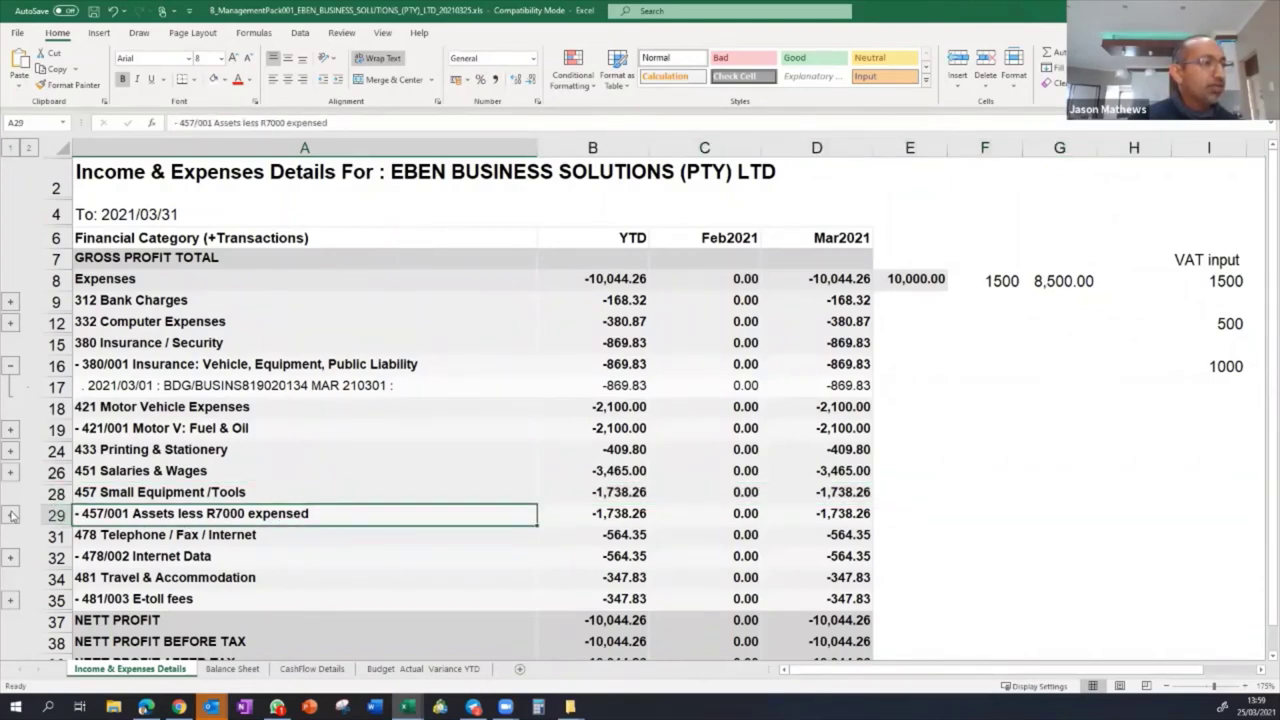
pyautogui.click(12, 515)
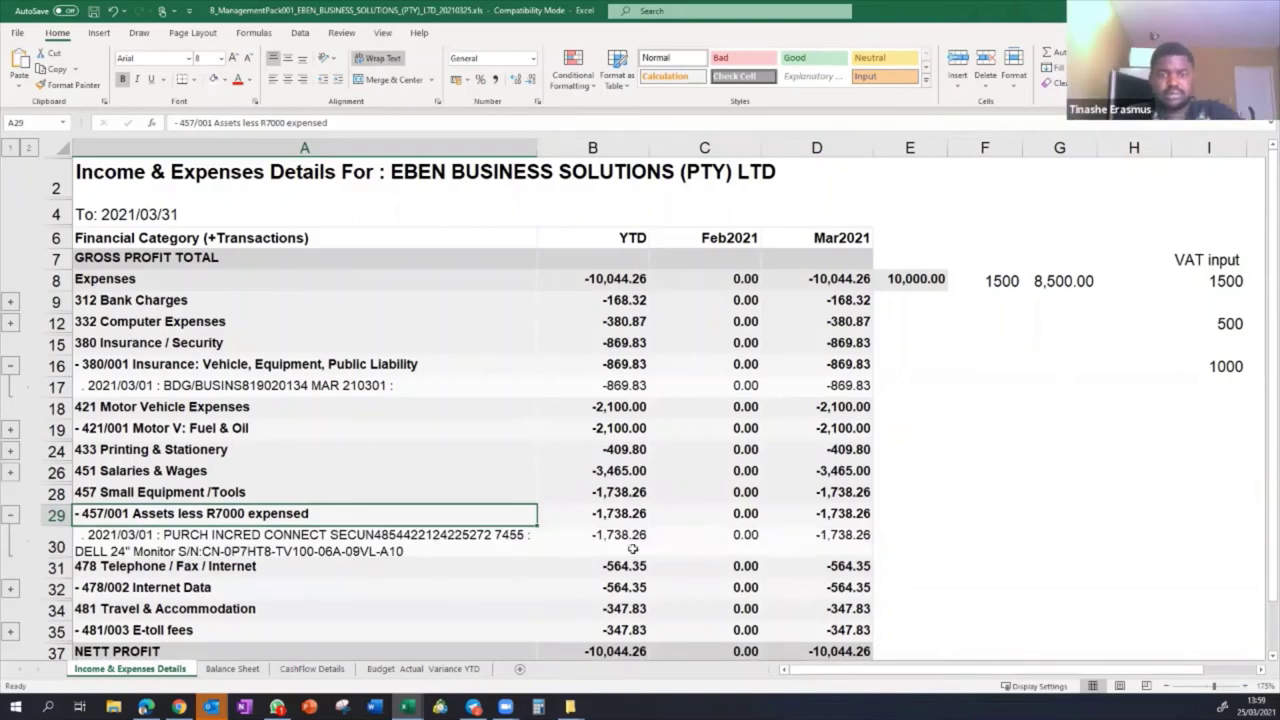
pyautogui.click(12, 515)
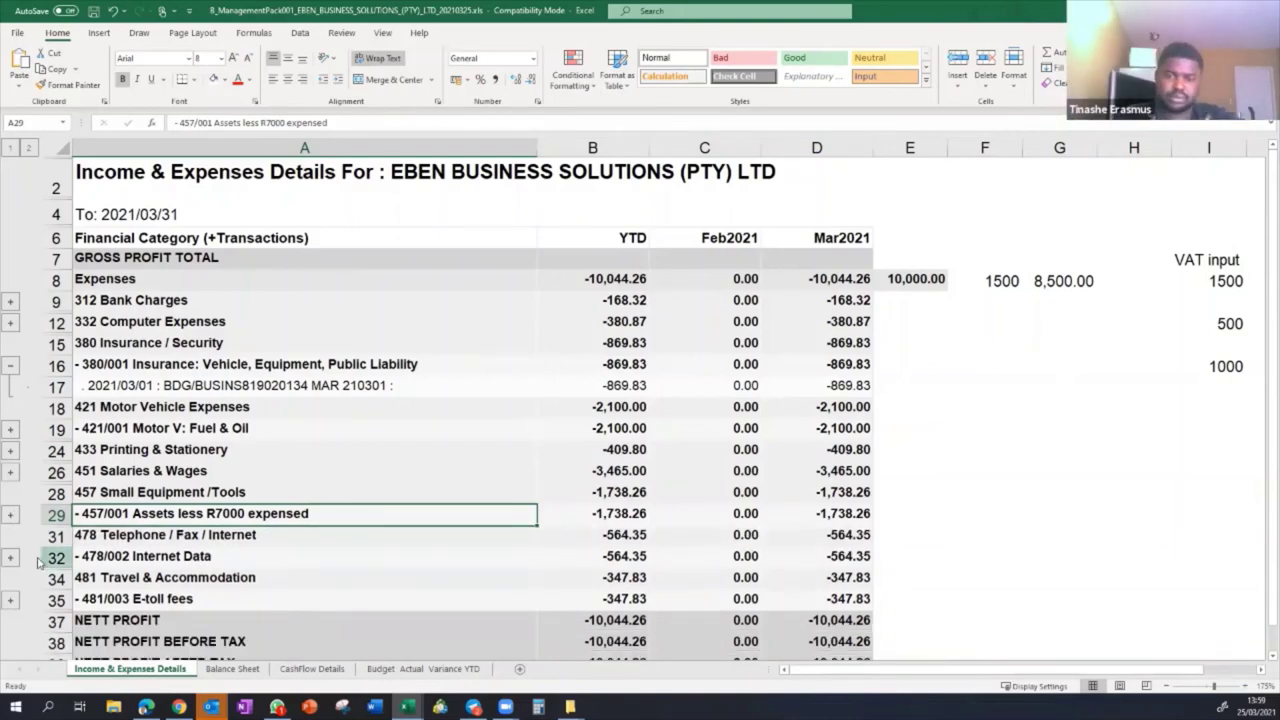
# - Expand the Internet Data and E-toll fees groups to inspect their transactions and the March nett profit
pyautogui.click(12, 558)
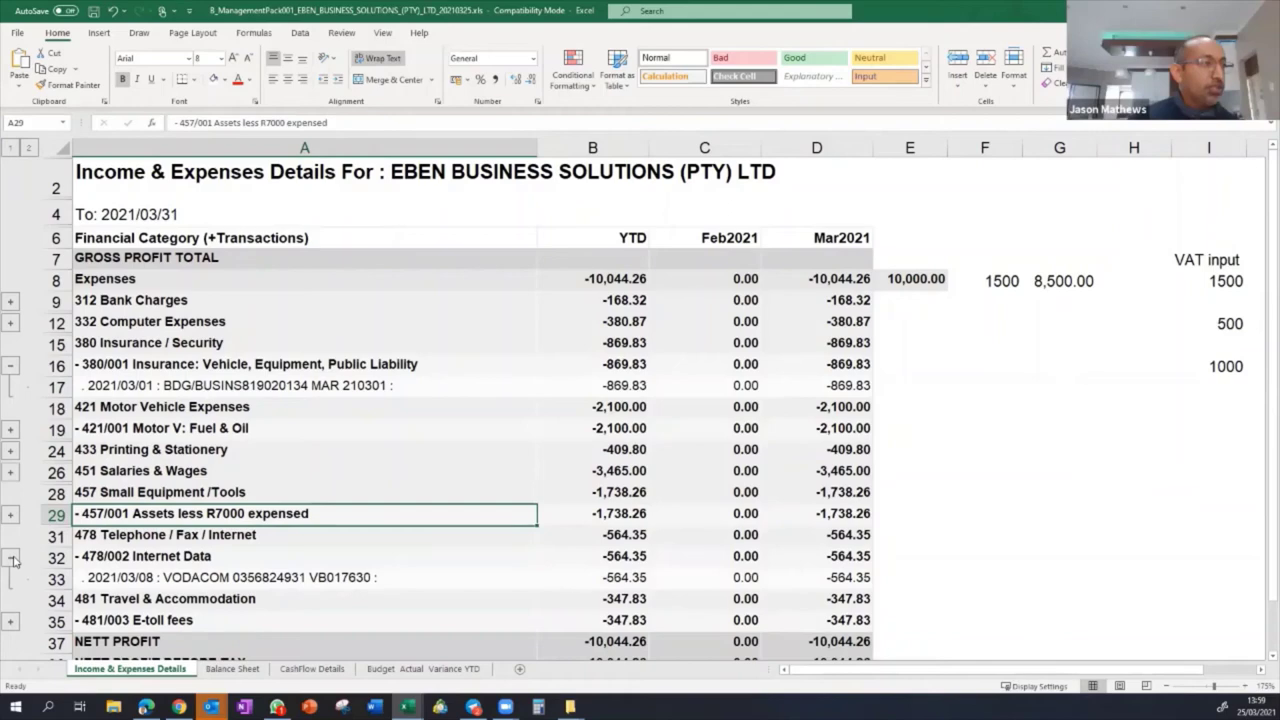
pyautogui.click(311, 577)
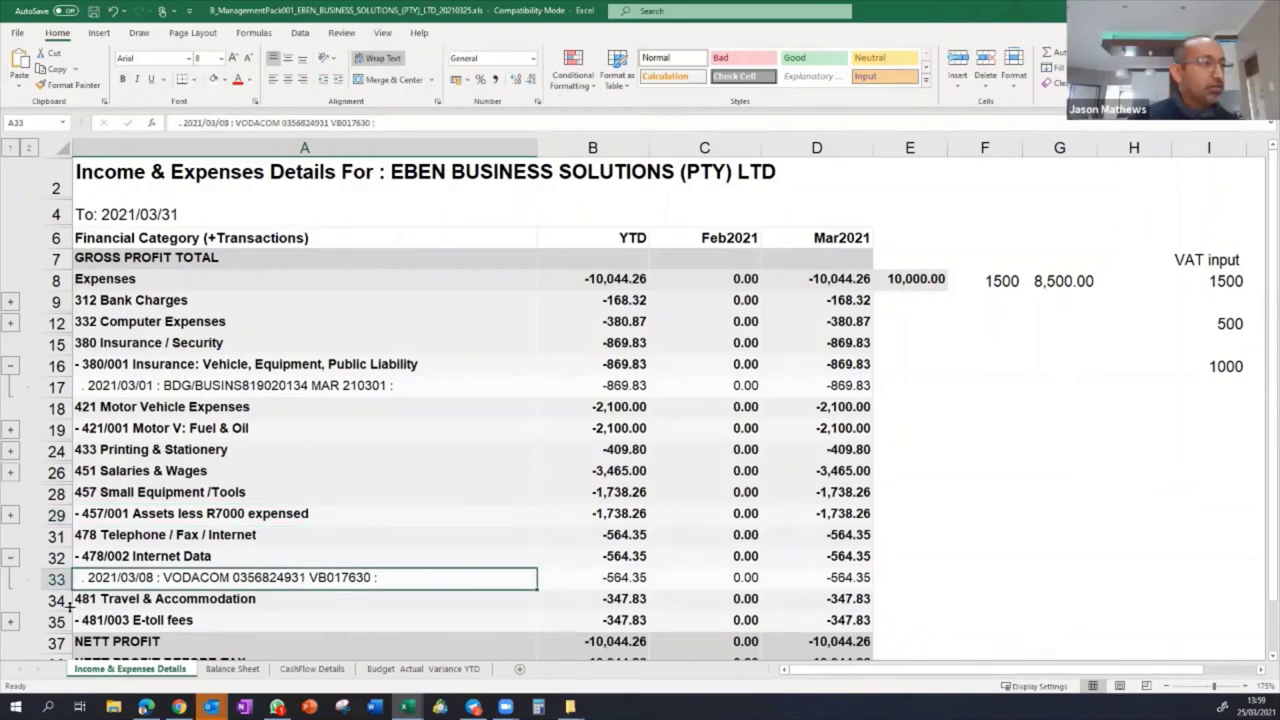
pyautogui.click(12, 622)
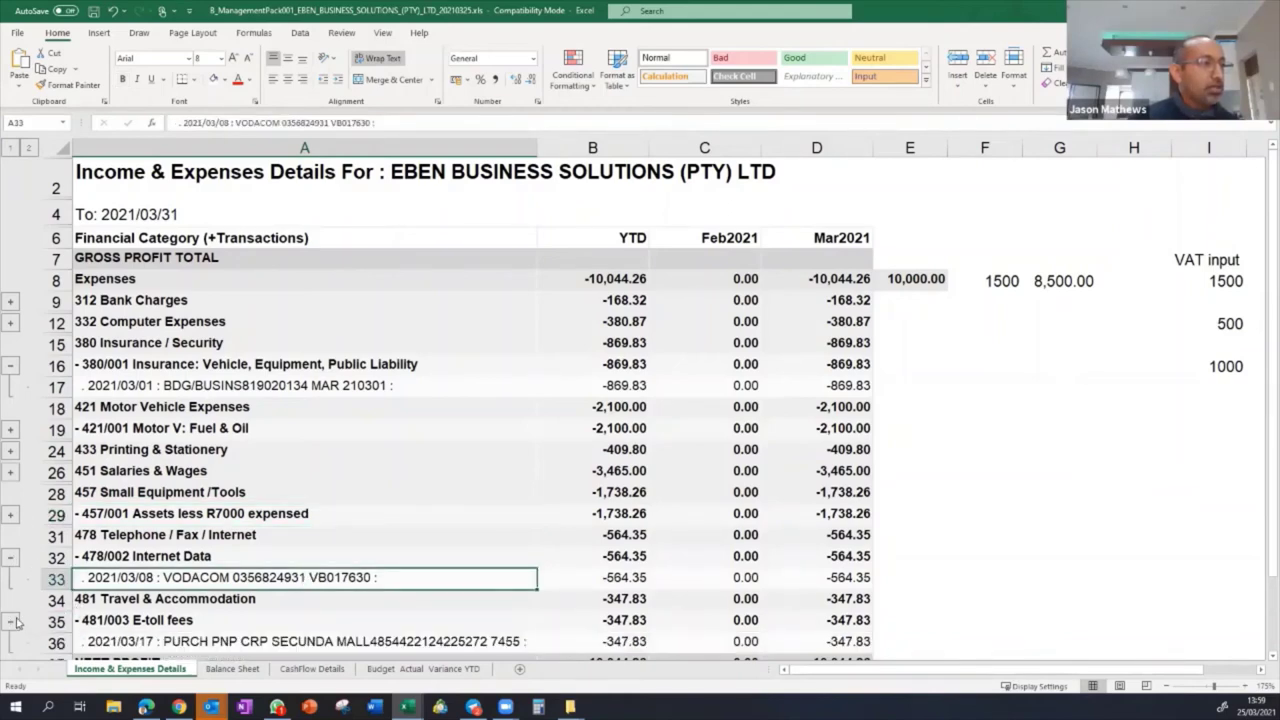
pyautogui.scroll(-1, 579, 596)
pyautogui.click(491, 576)
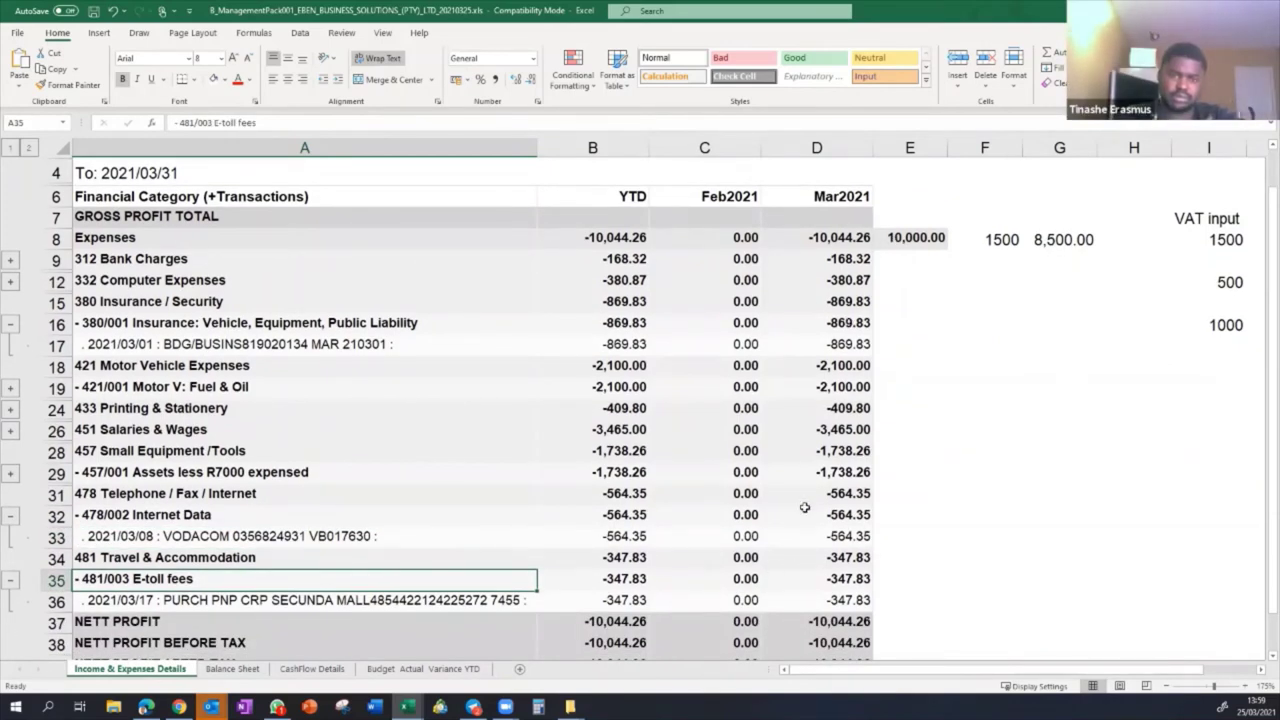
pyautogui.click(843, 622)
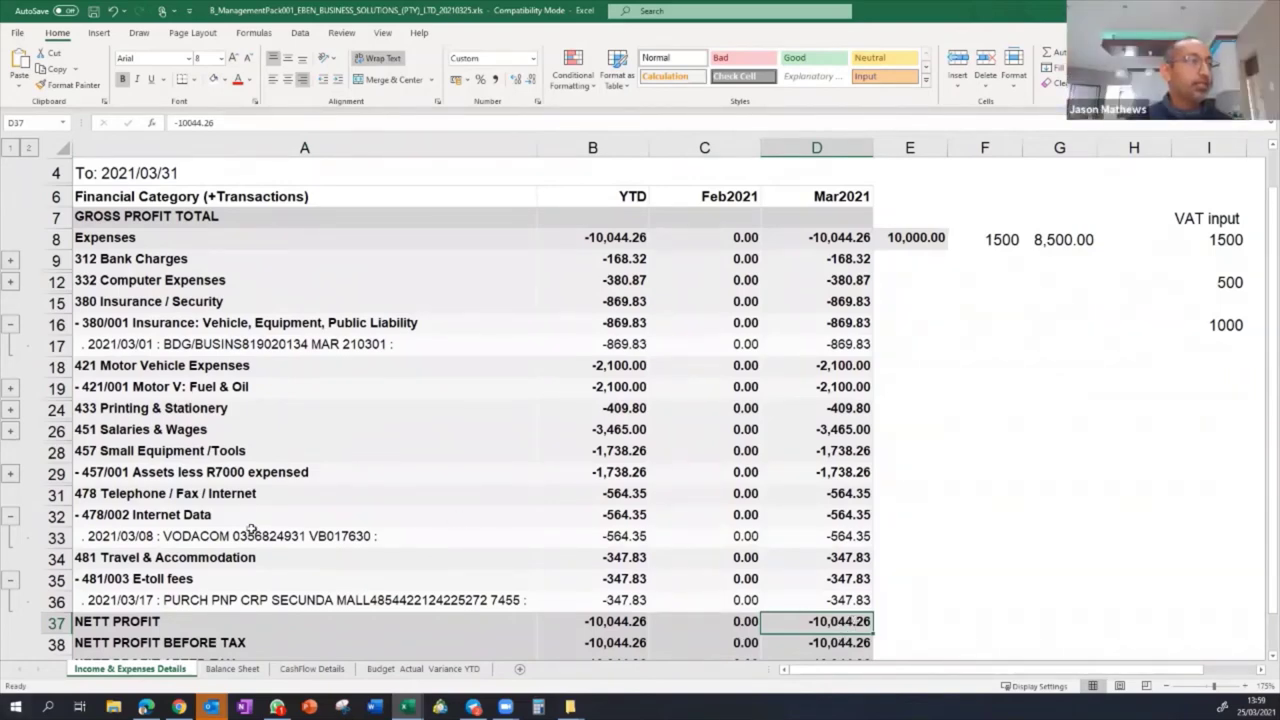
# - Collapse and re-expand the E-toll fees group, and examine its 2021/03/17 purchase transaction against the category row
pyautogui.click(12, 580)
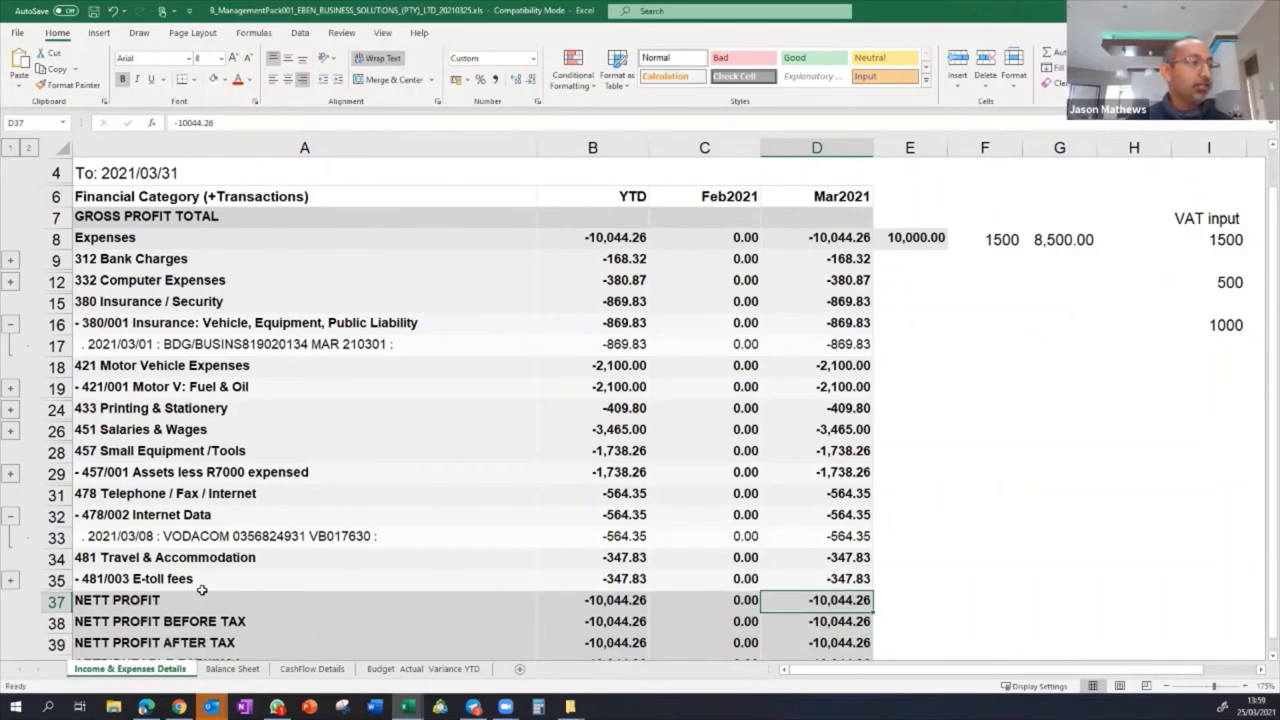
pyautogui.click(10, 581)
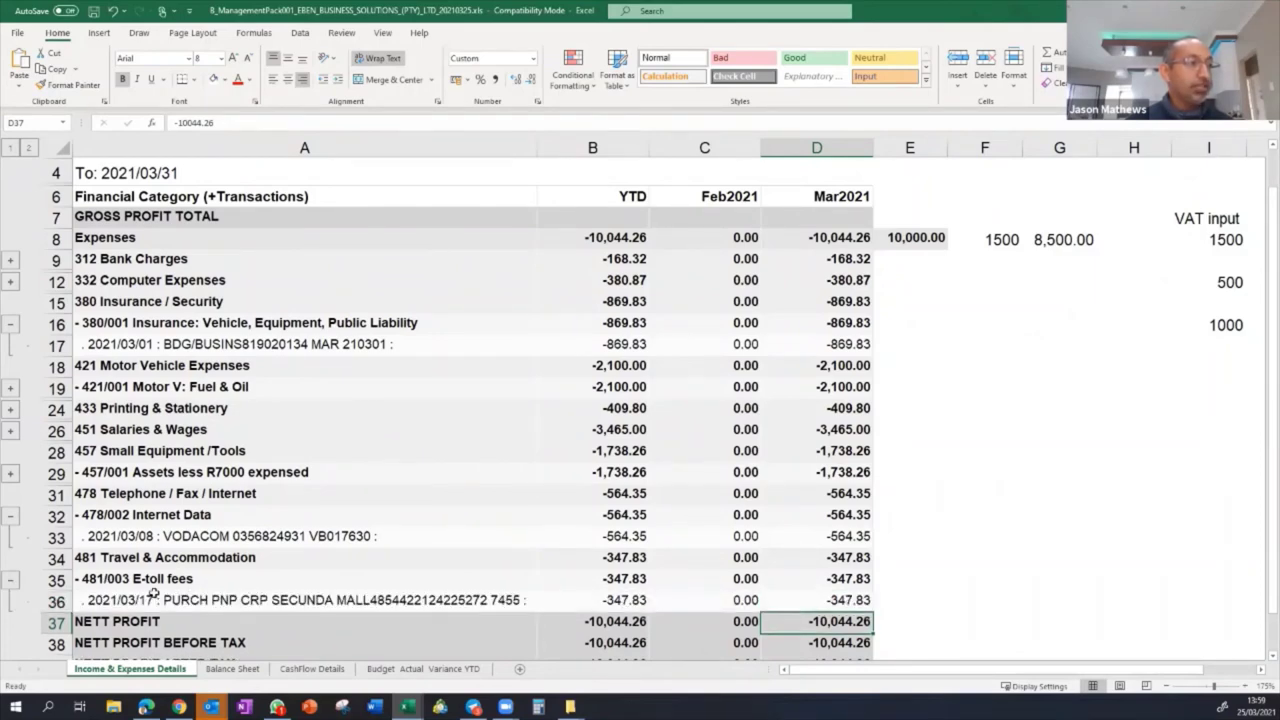
pyautogui.click(340, 601)
pyautogui.click(210, 618)
pyautogui.click(255, 645)
pyautogui.click(305, 604)
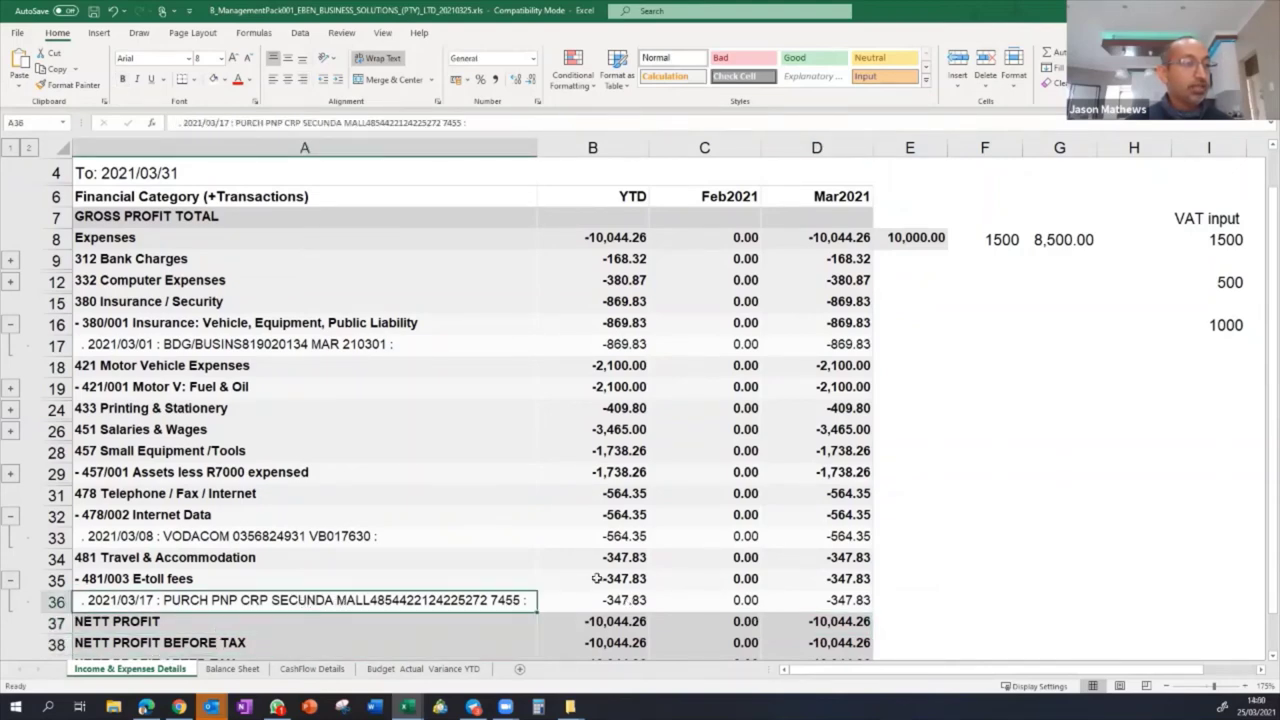
pyautogui.click(56, 580)
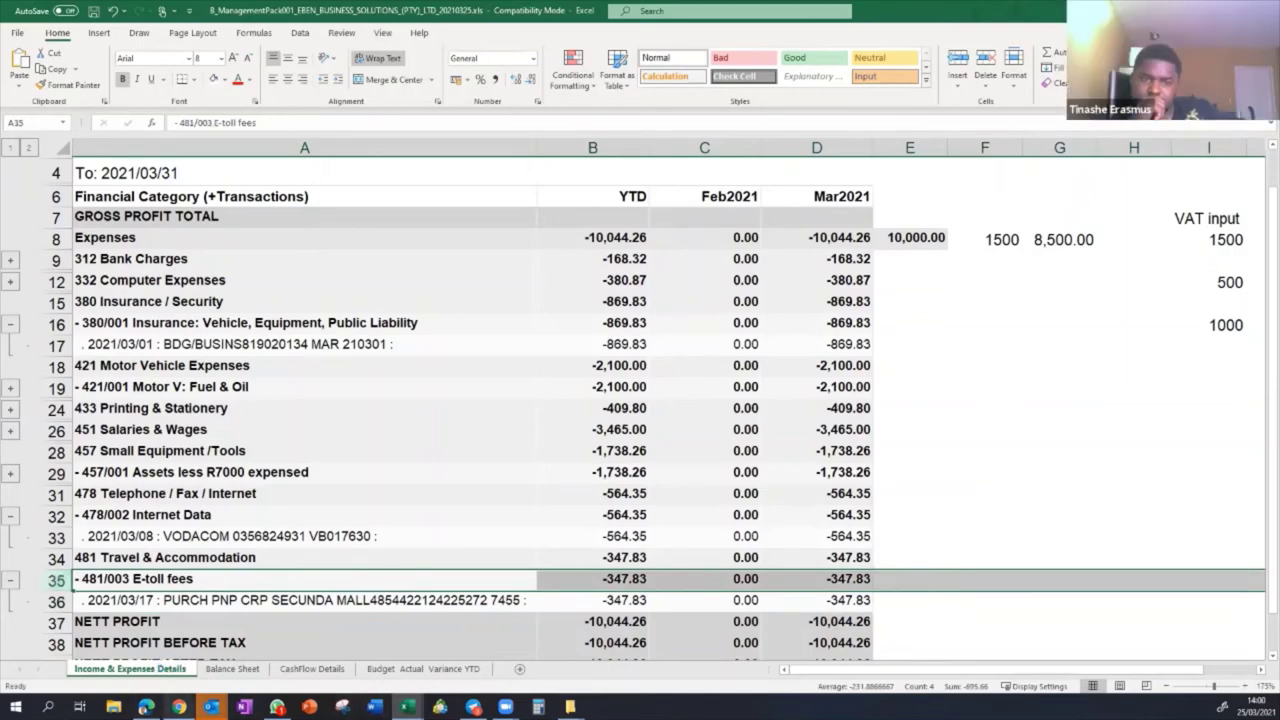
# - Switch to Instant Accounting in the browser to view the Management Pack report and its Debtors options, and return to the Excel workbook
pyautogui.moveTo(178, 707)
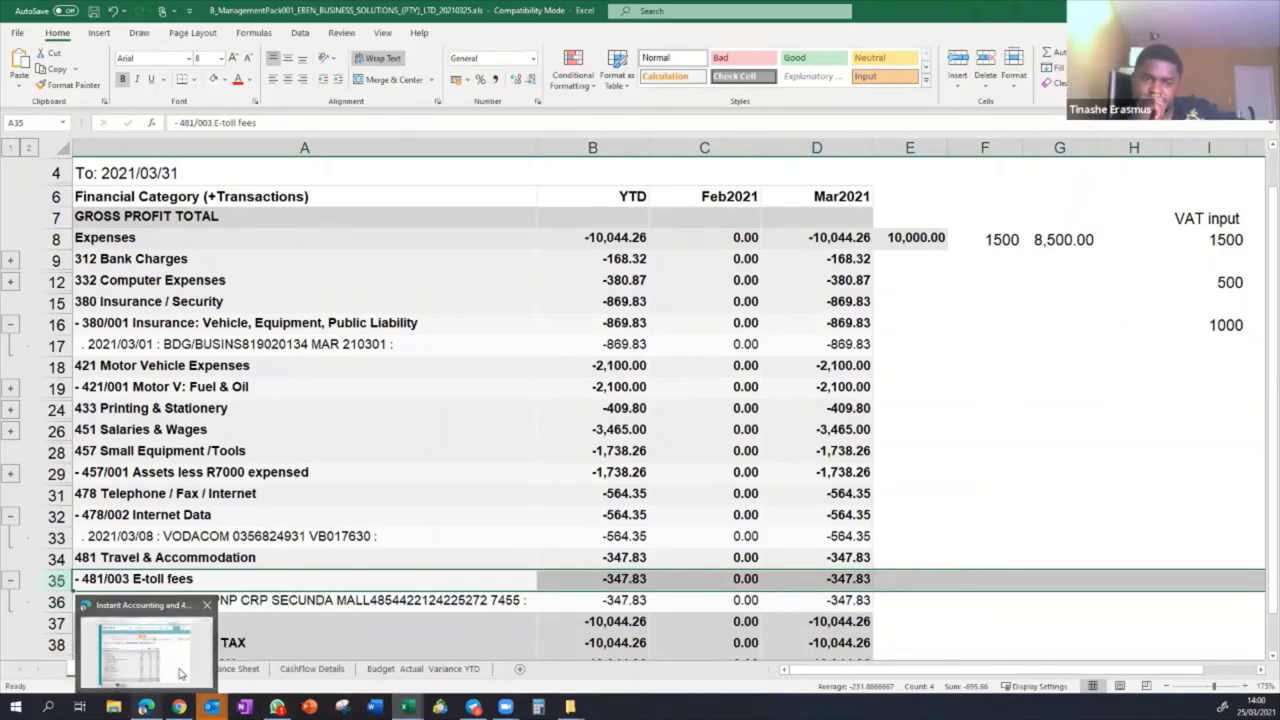
pyautogui.hotkey('alt', 'Tab')
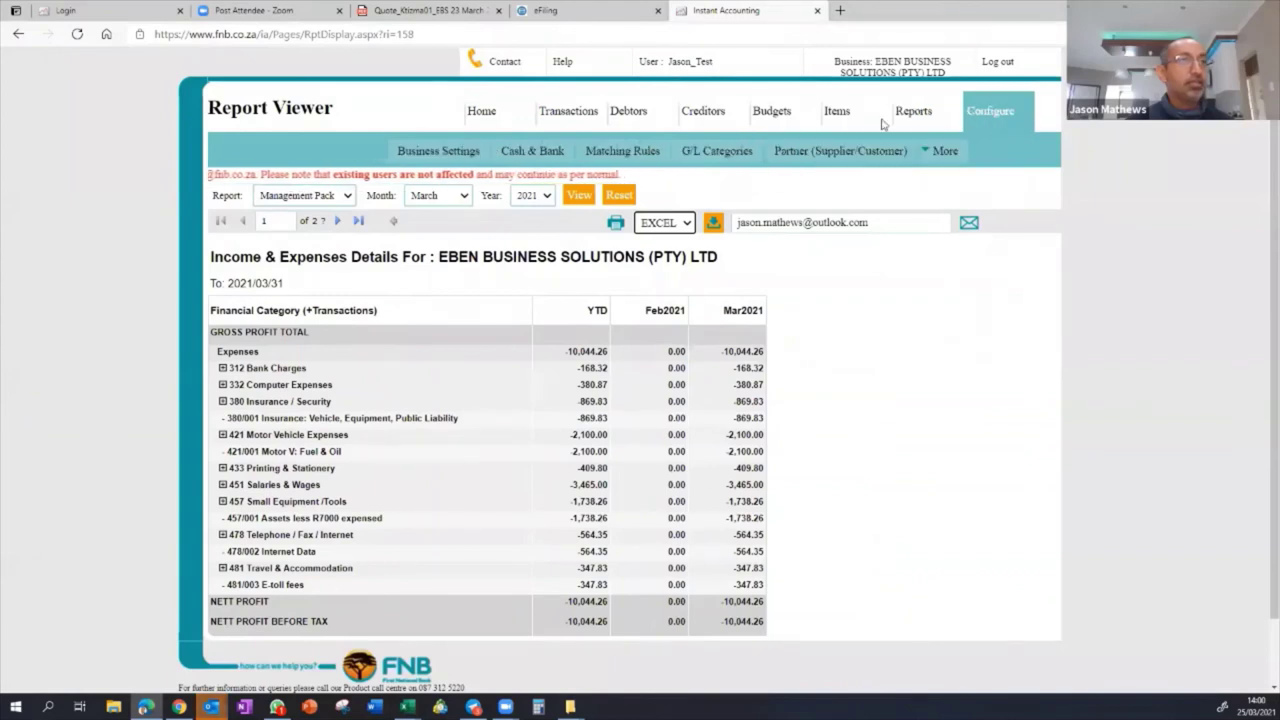
pyautogui.moveTo(583, 123)
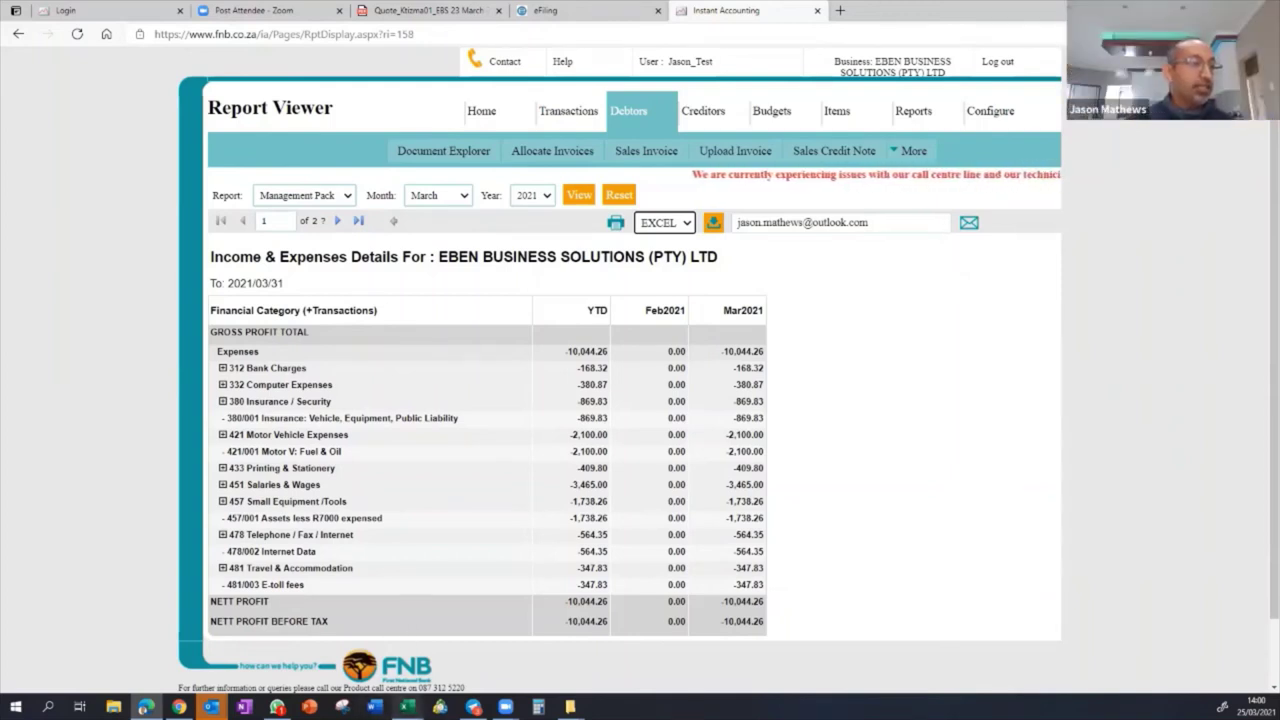
pyautogui.moveTo(407, 707)
pyautogui.click(622, 651)
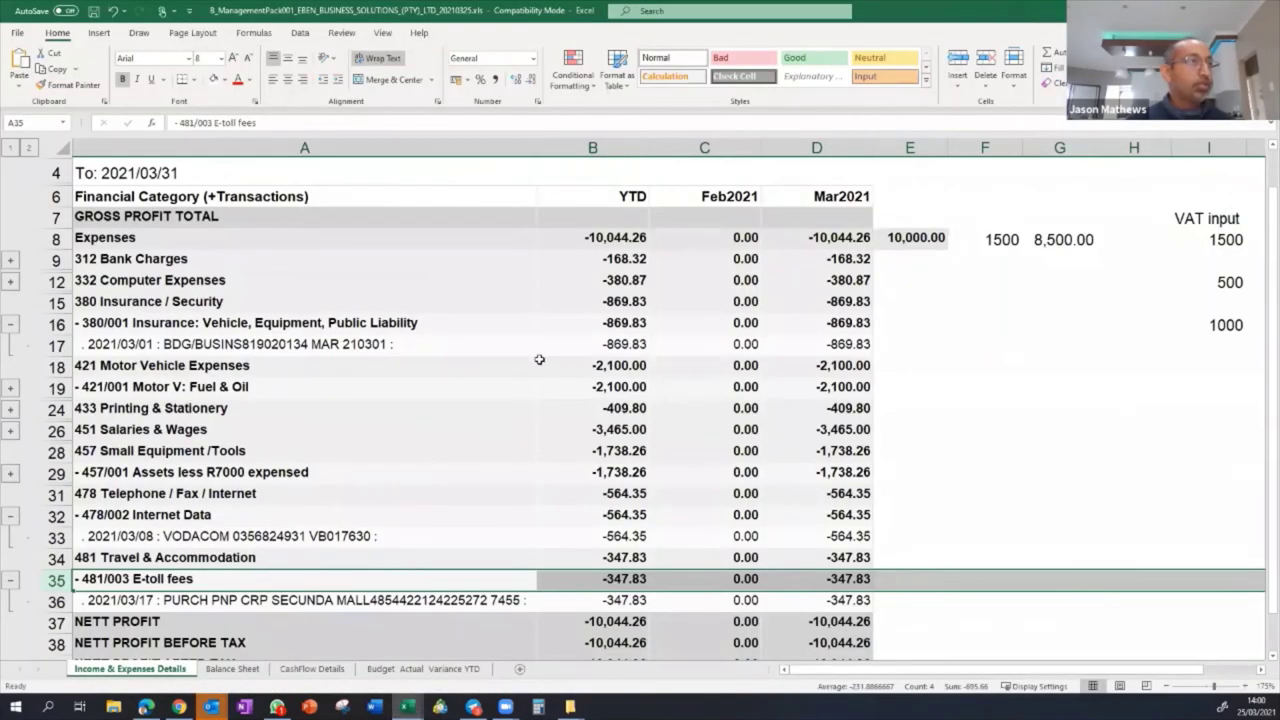
# - Open the Balance Sheet and examine the fixed asset figures across the year columns, down to current assets, liabilities and taxation
pyautogui.scroll(-2, 535, 367)
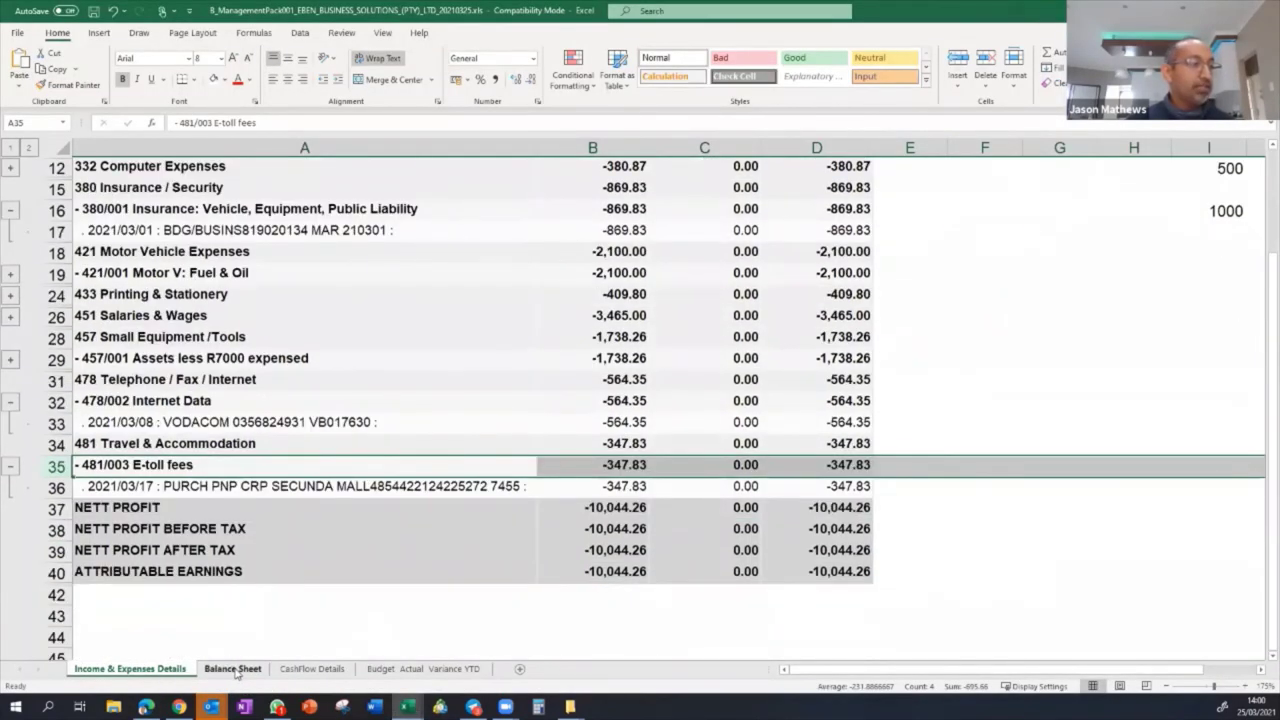
pyautogui.click(235, 669)
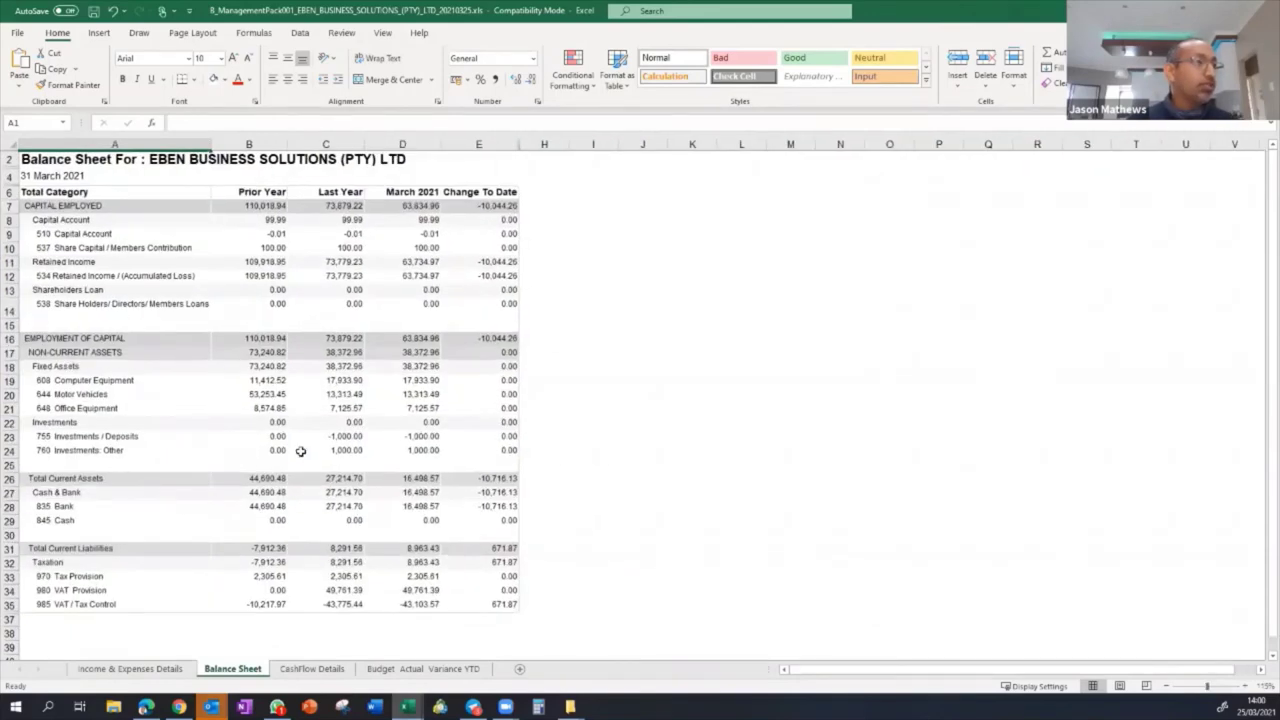
pyautogui.scroll(2, 300, 450)
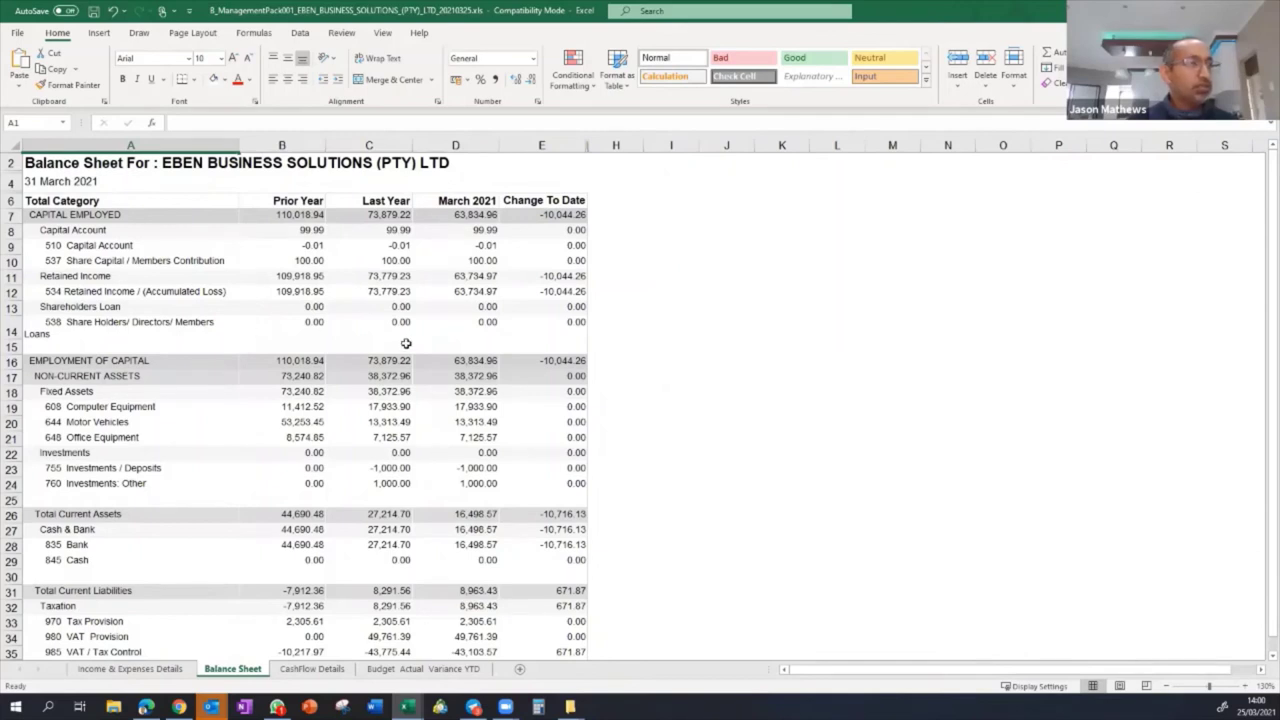
pyautogui.click(291, 408)
pyautogui.scroll(1, 310, 457)
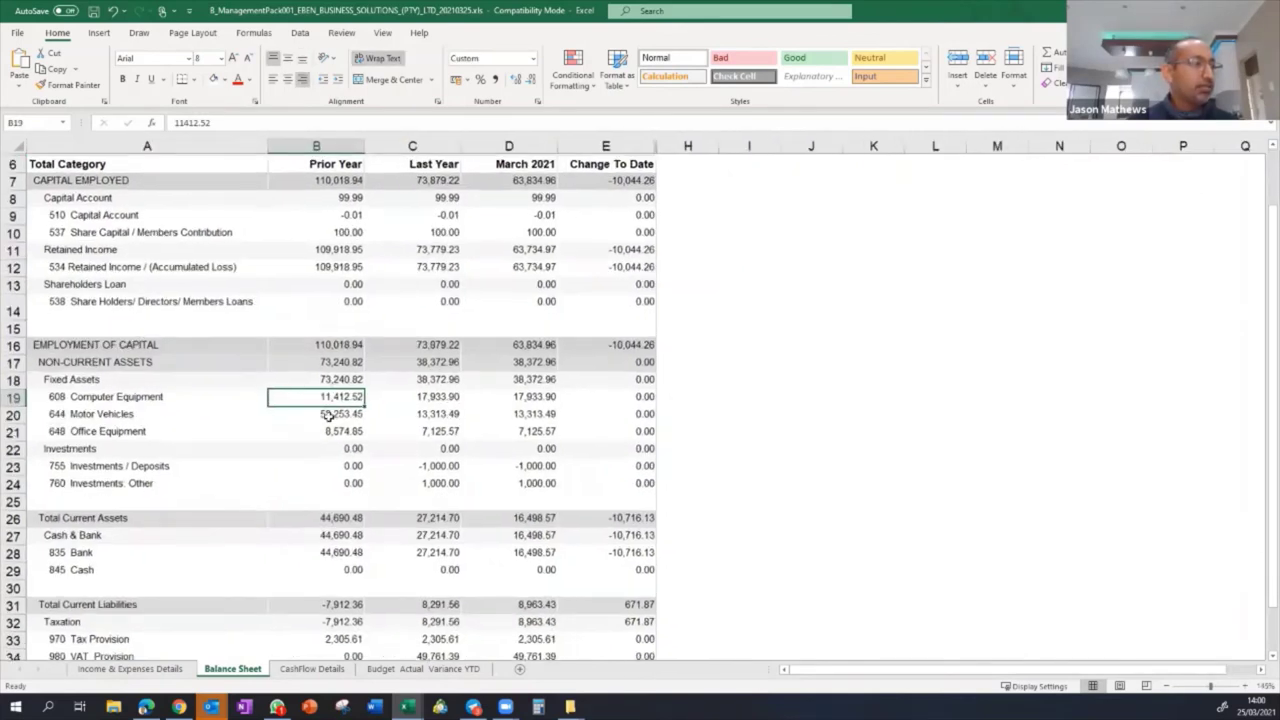
pyautogui.click(333, 419)
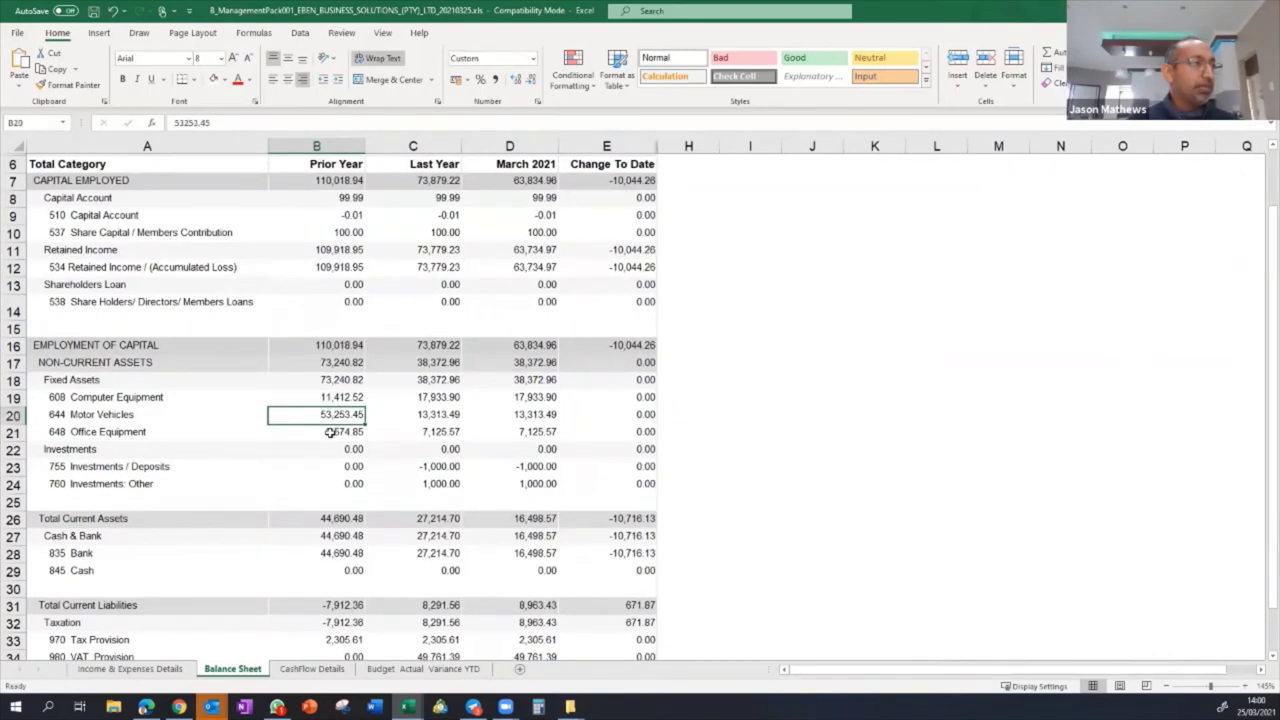
pyautogui.click(330, 432)
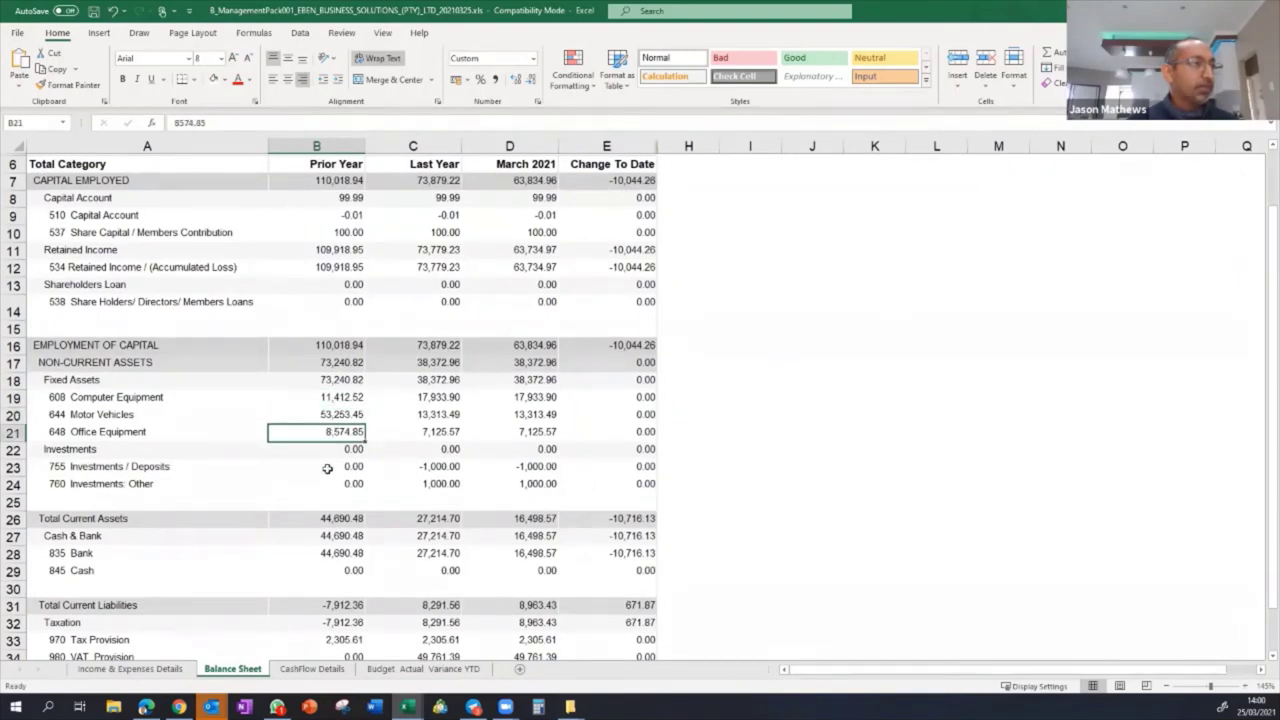
pyautogui.click(423, 396)
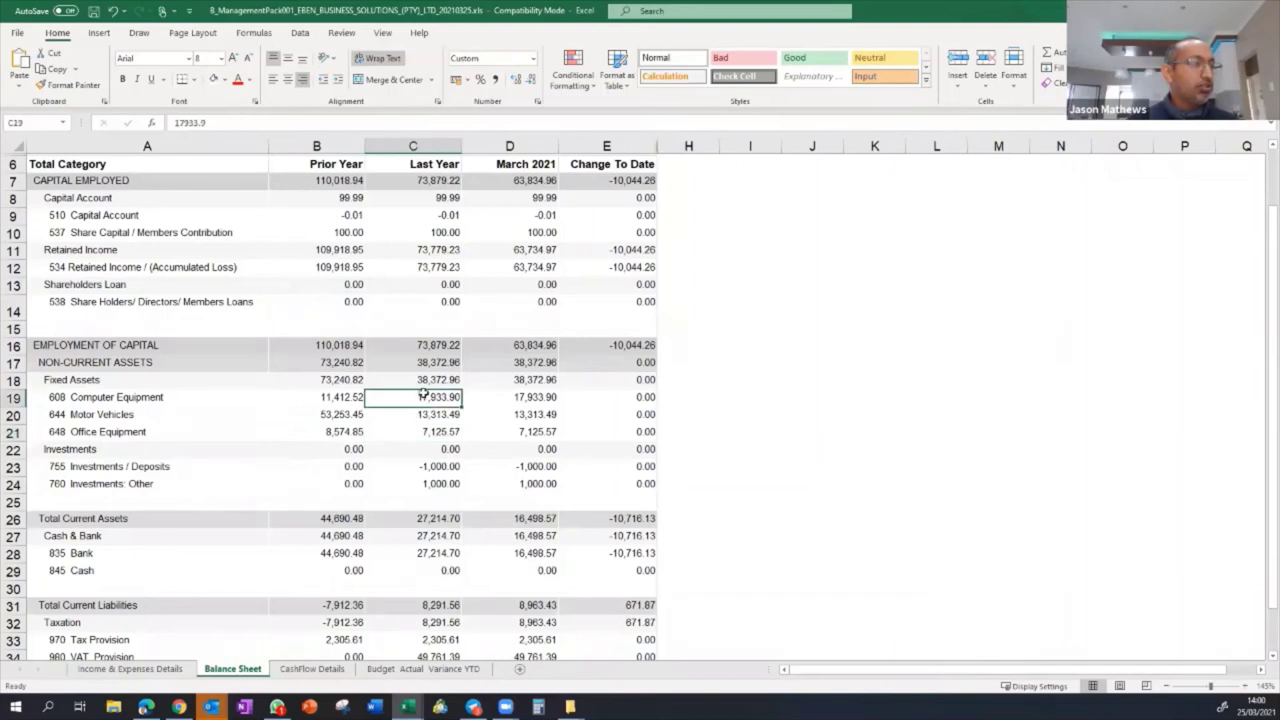
pyautogui.click(494, 422)
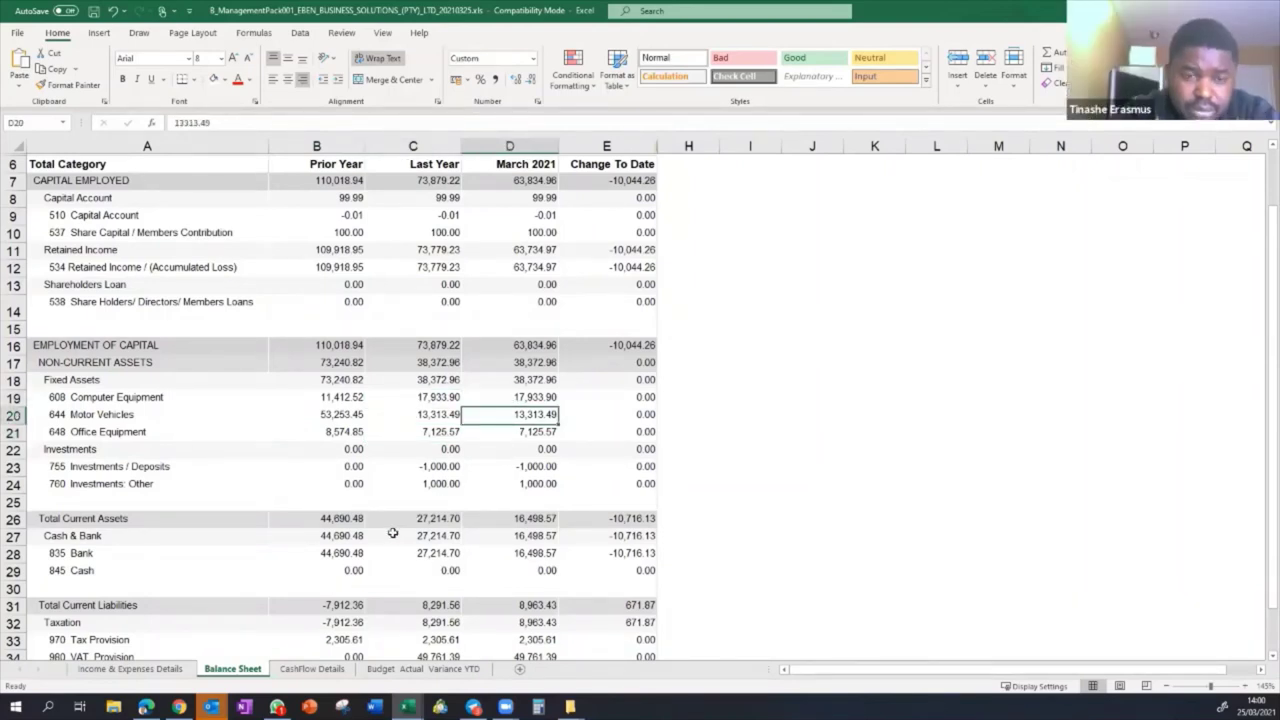
pyautogui.scroll(-1, 393, 533)
pyautogui.scroll(-1, 393, 533)
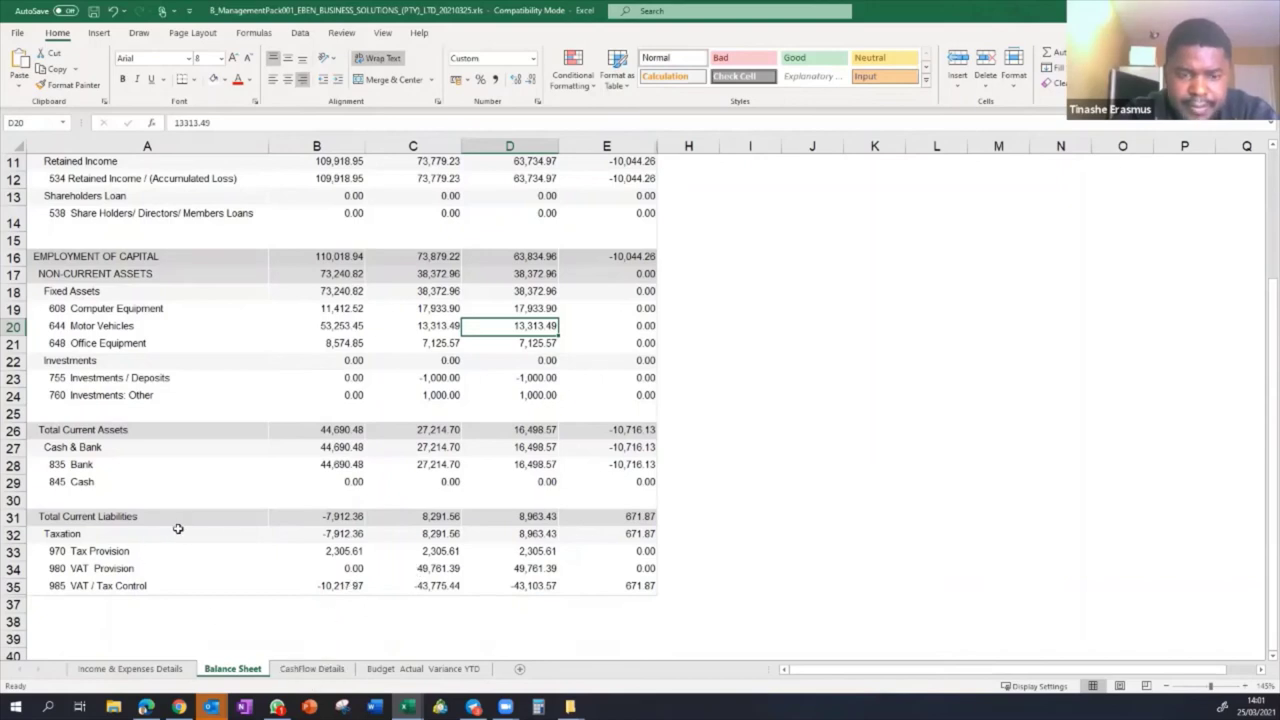
# - View the CashFlow Details sheet and the Budget Actual Variance YTD sheet
pyautogui.click(311, 669)
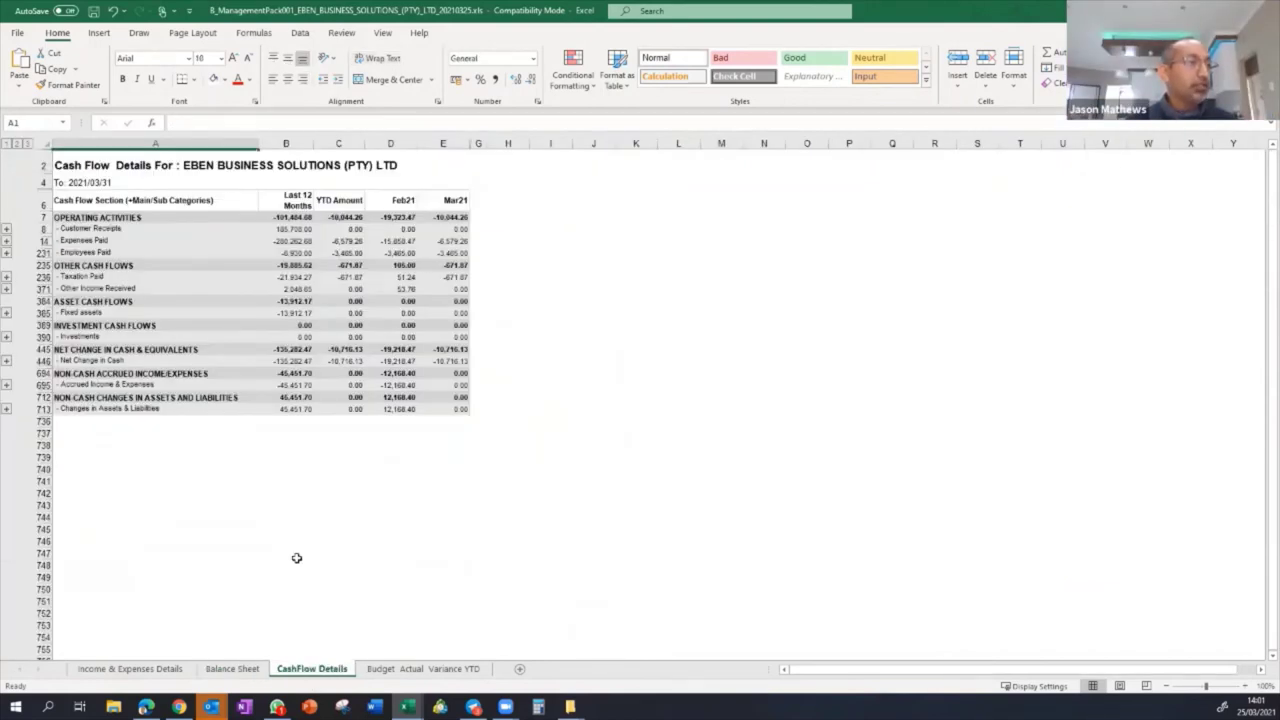
pyautogui.click(420, 670)
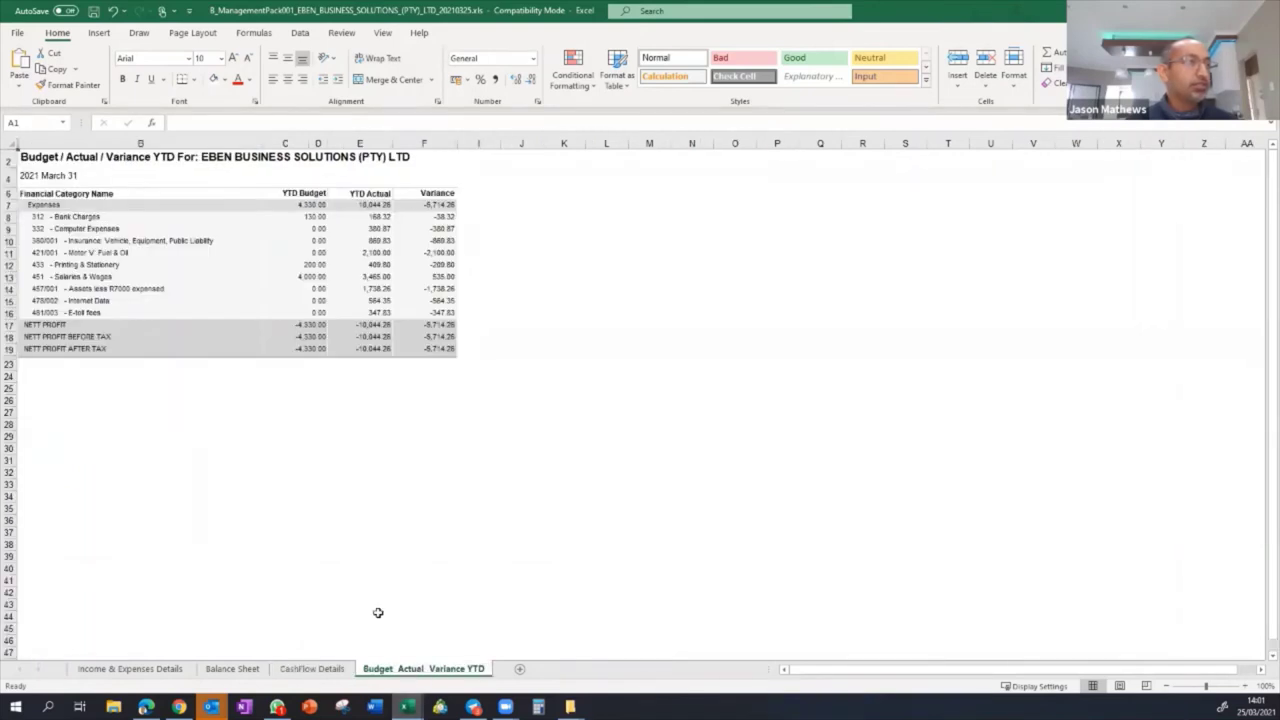
pyautogui.scroll(2, 378, 612)
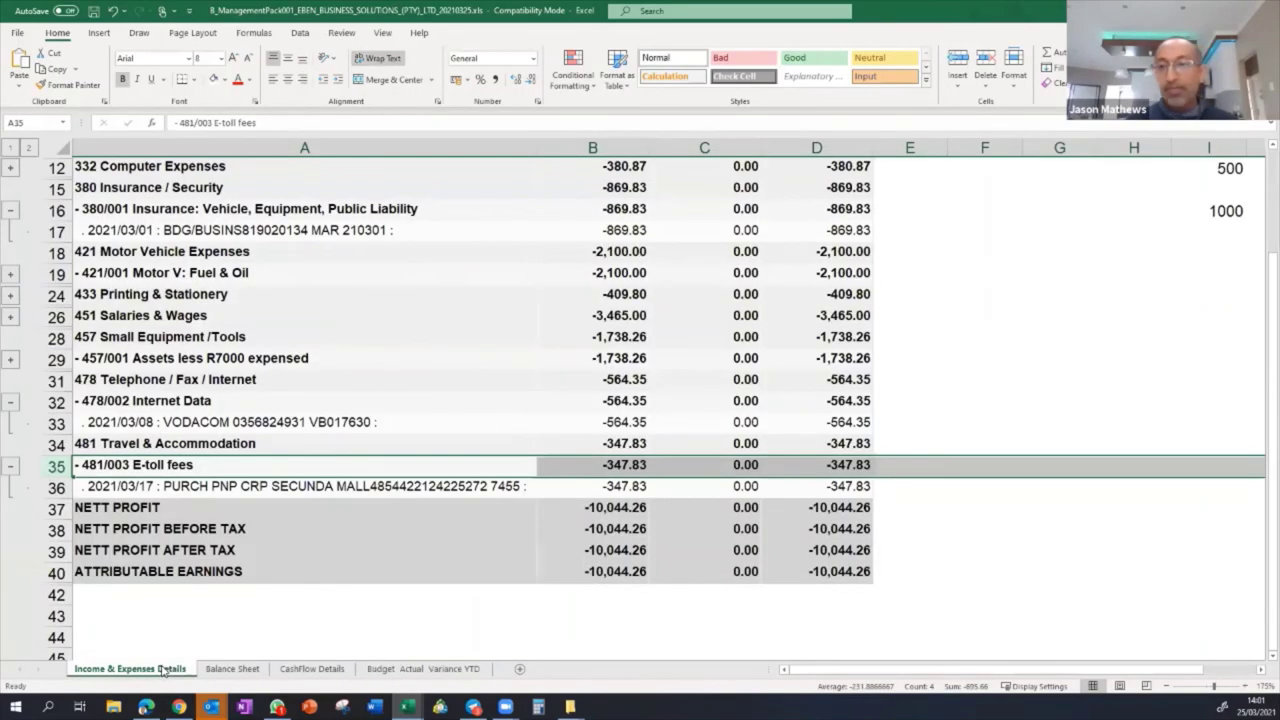
# - Return to Income & Expenses Details and collapse the Insurance, Internet Data and E-toll fees transaction groups
pyautogui.click(163, 670)
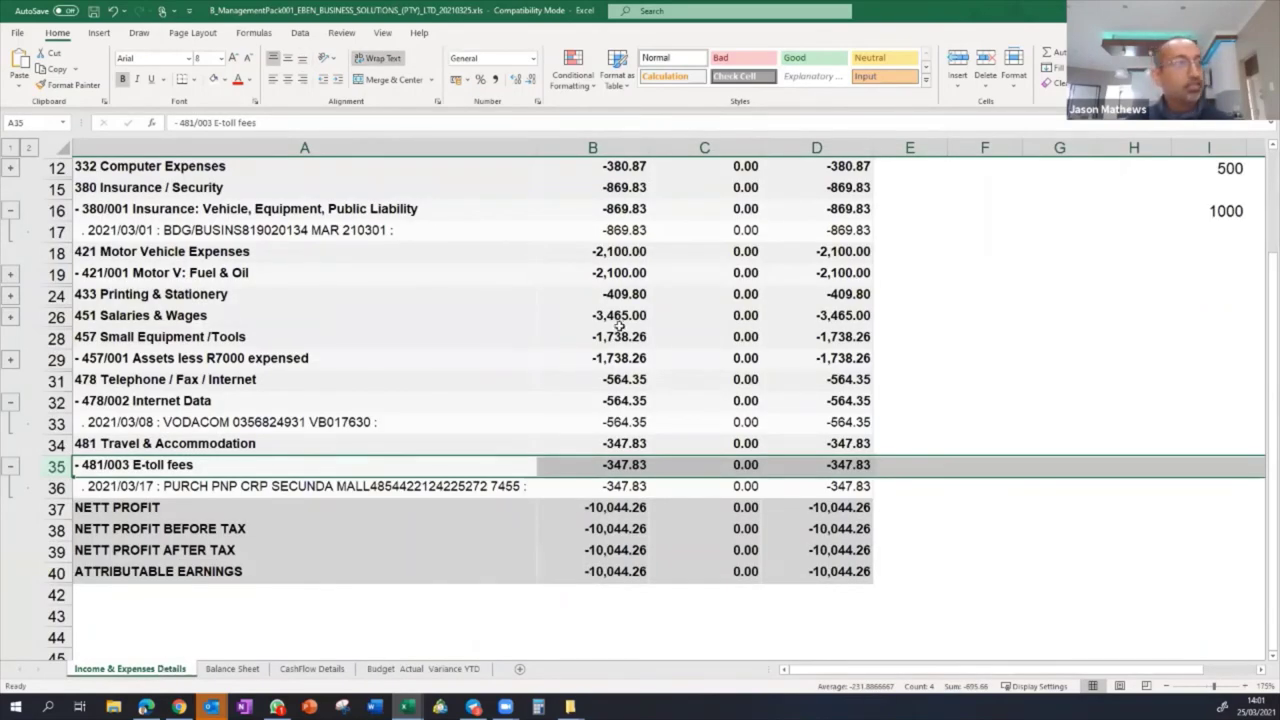
pyautogui.scroll(2, 645, 385)
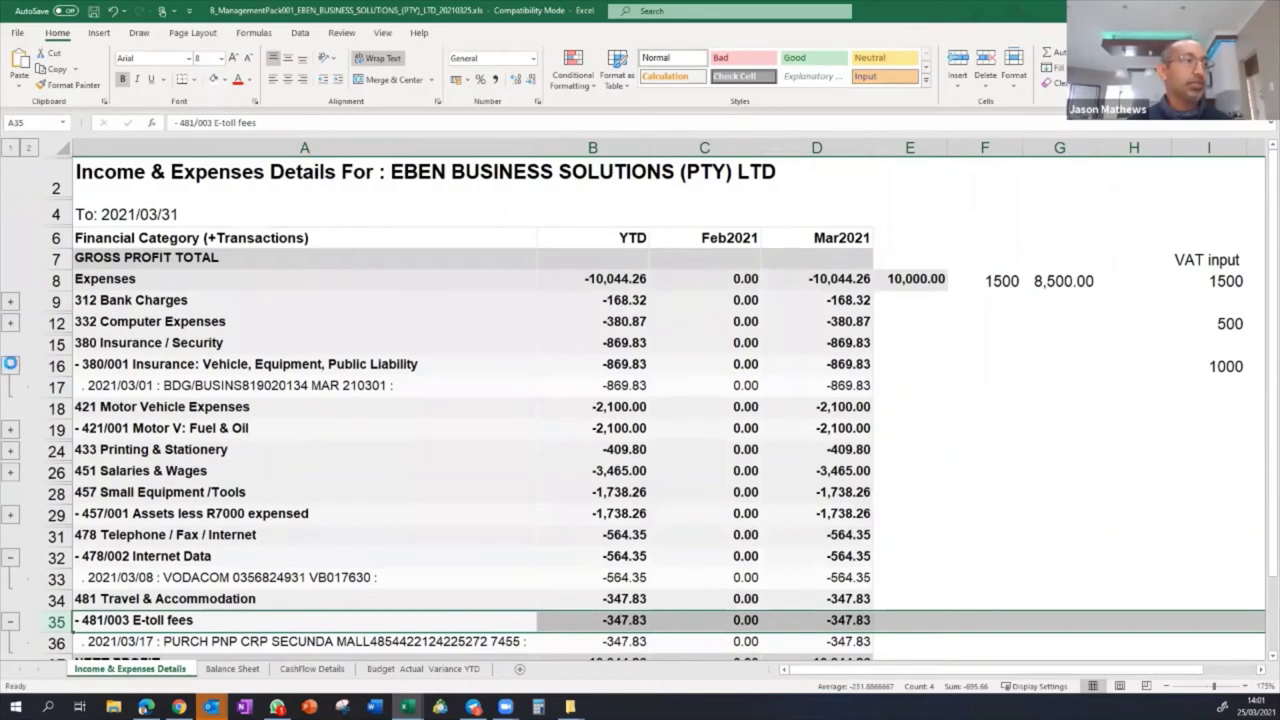
pyautogui.click(10, 366)
pyautogui.click(12, 536)
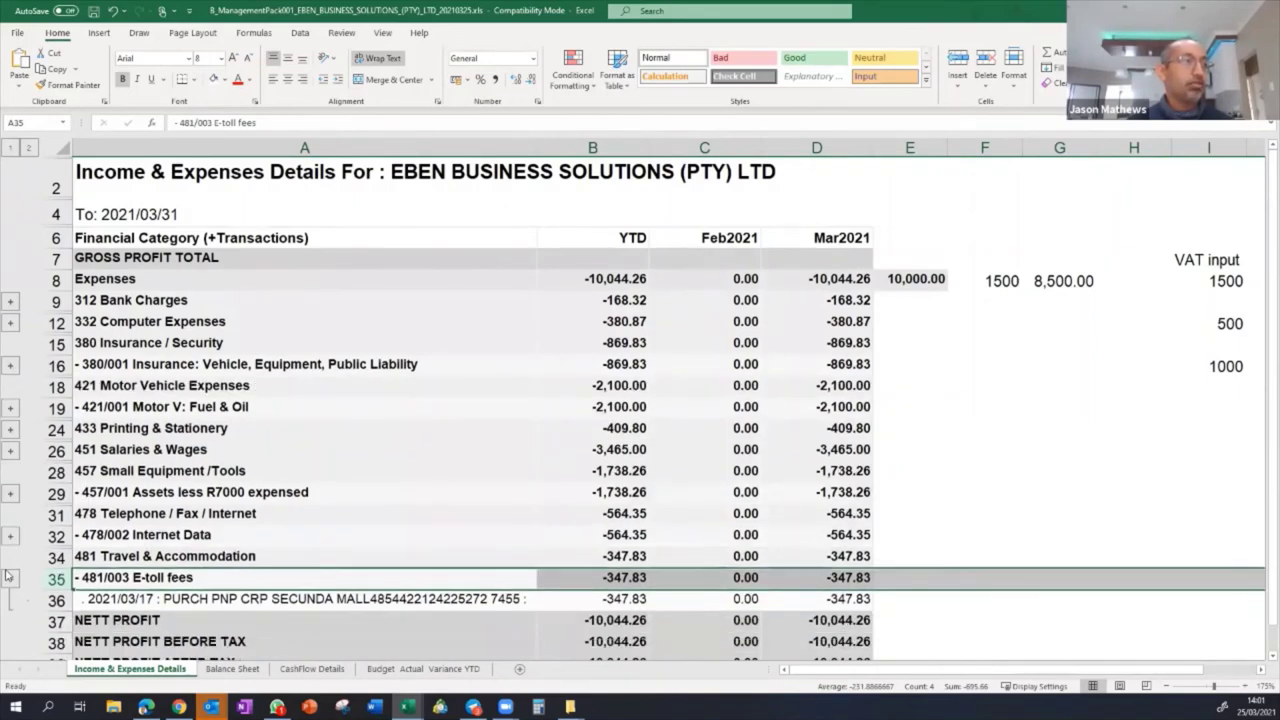
pyautogui.click(10, 578)
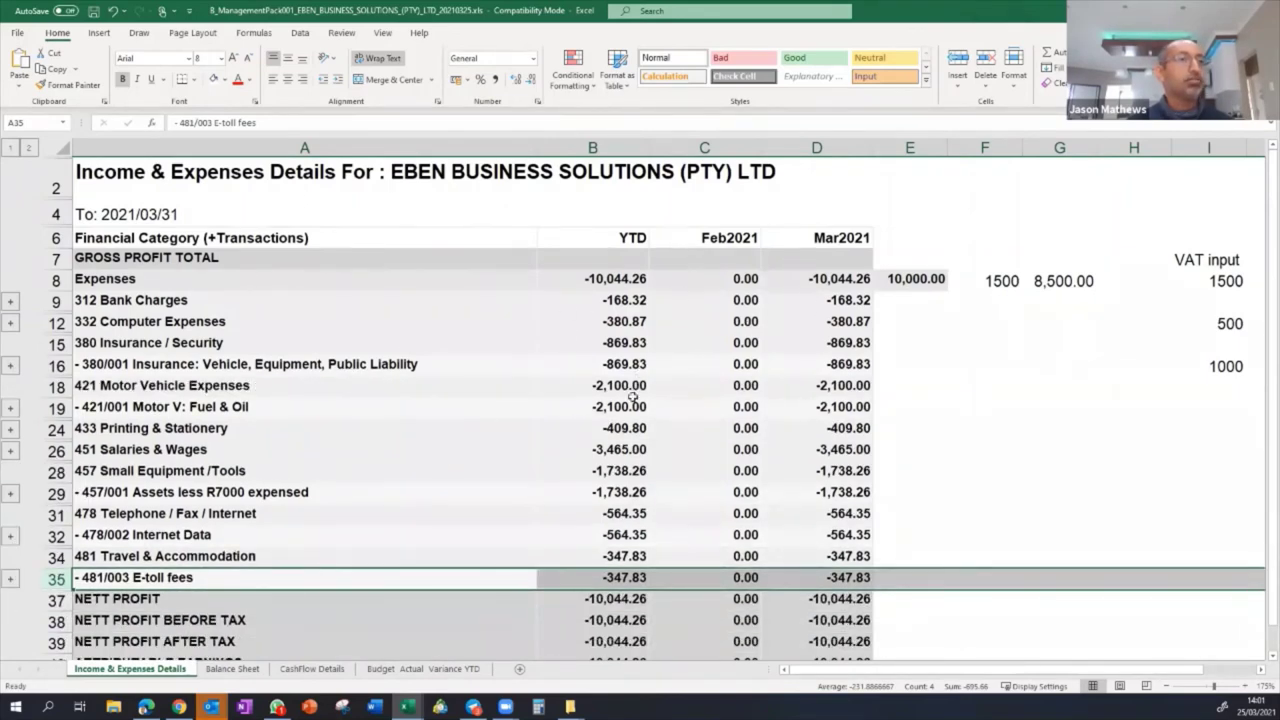
pyautogui.scroll(-1, 614, 597)
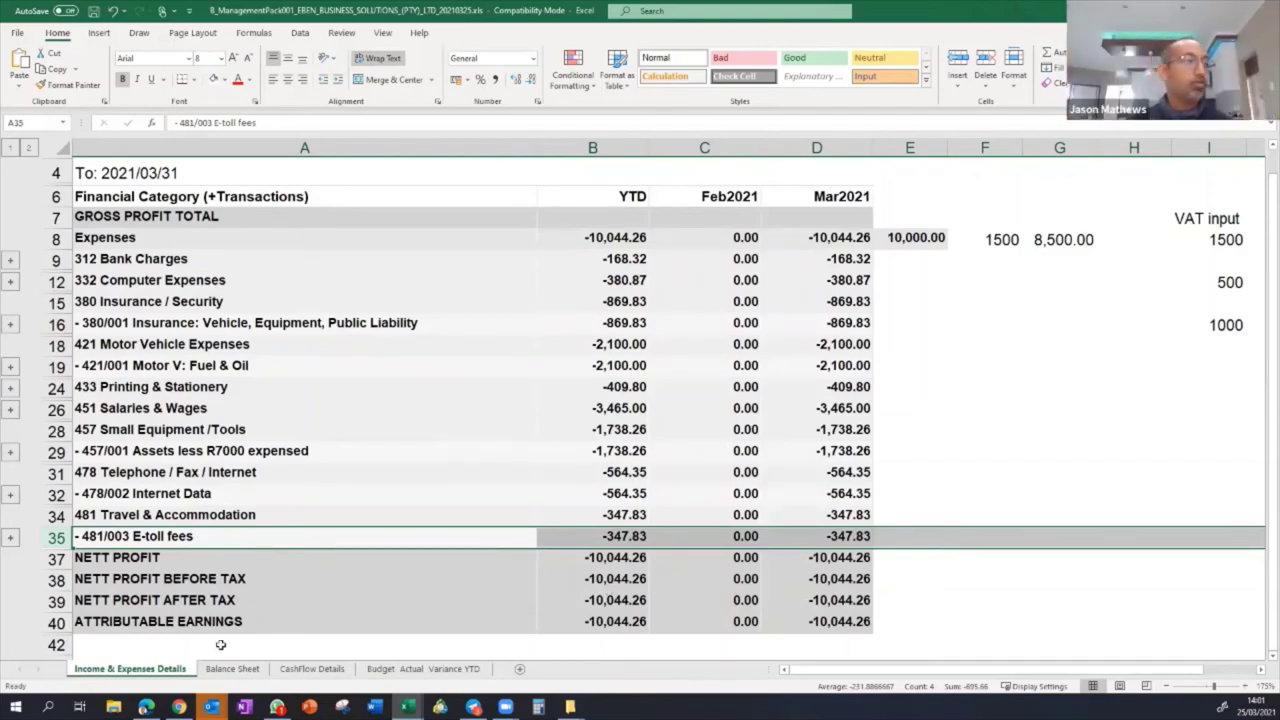
# - Switch to Instant Accounting in the browser, open the Business Settings configuration and inspect the available Module options without changing the module
pyautogui.moveTo(178, 707)
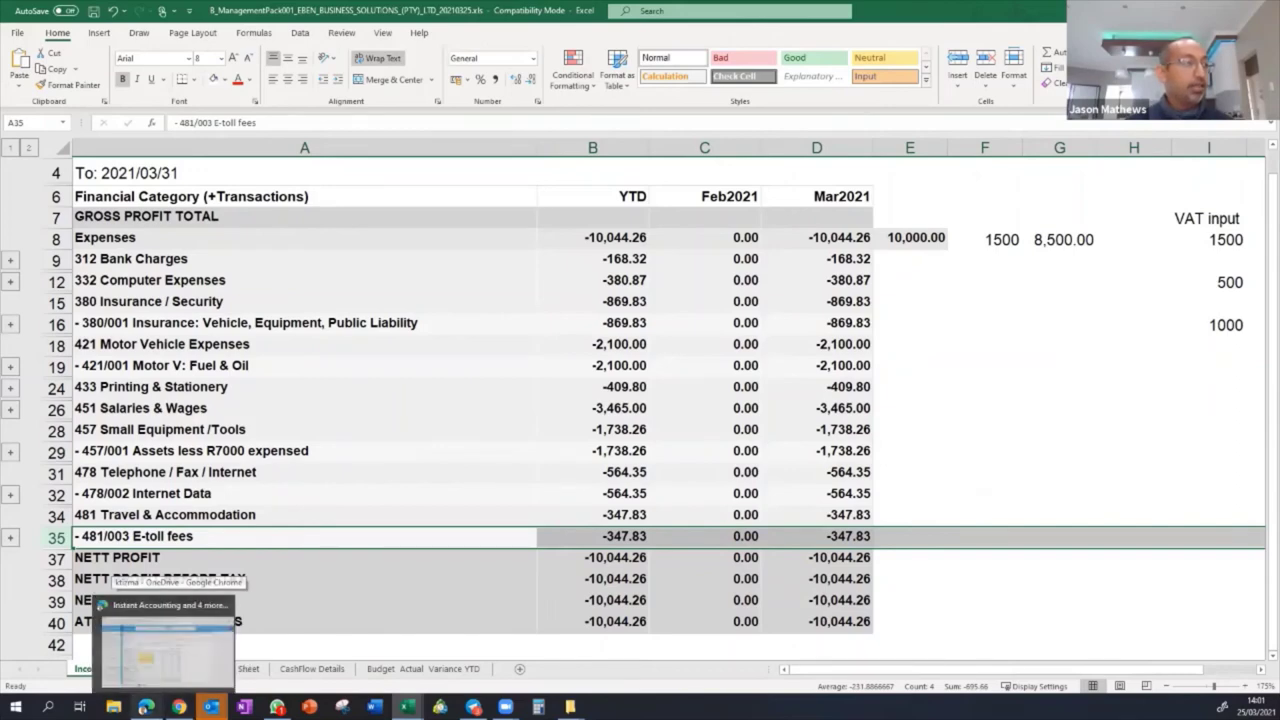
pyautogui.click(184, 655)
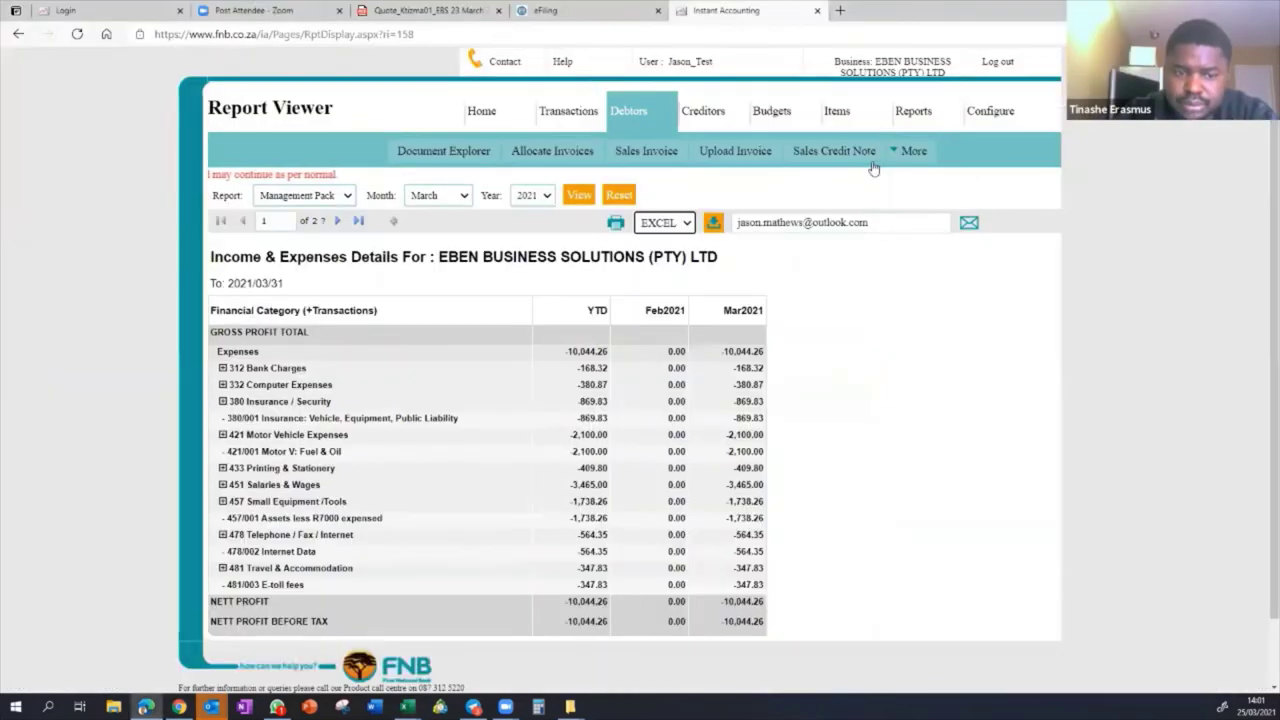
pyautogui.moveTo(977, 119)
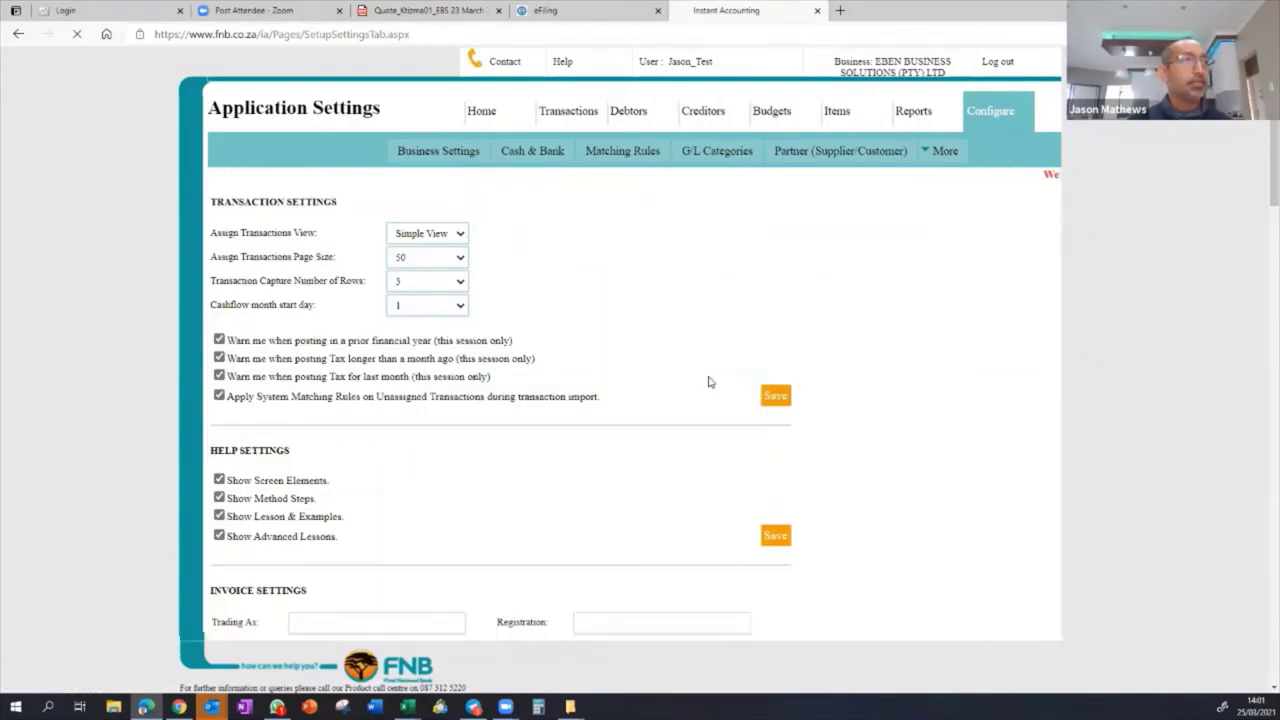
pyautogui.click(424, 158)
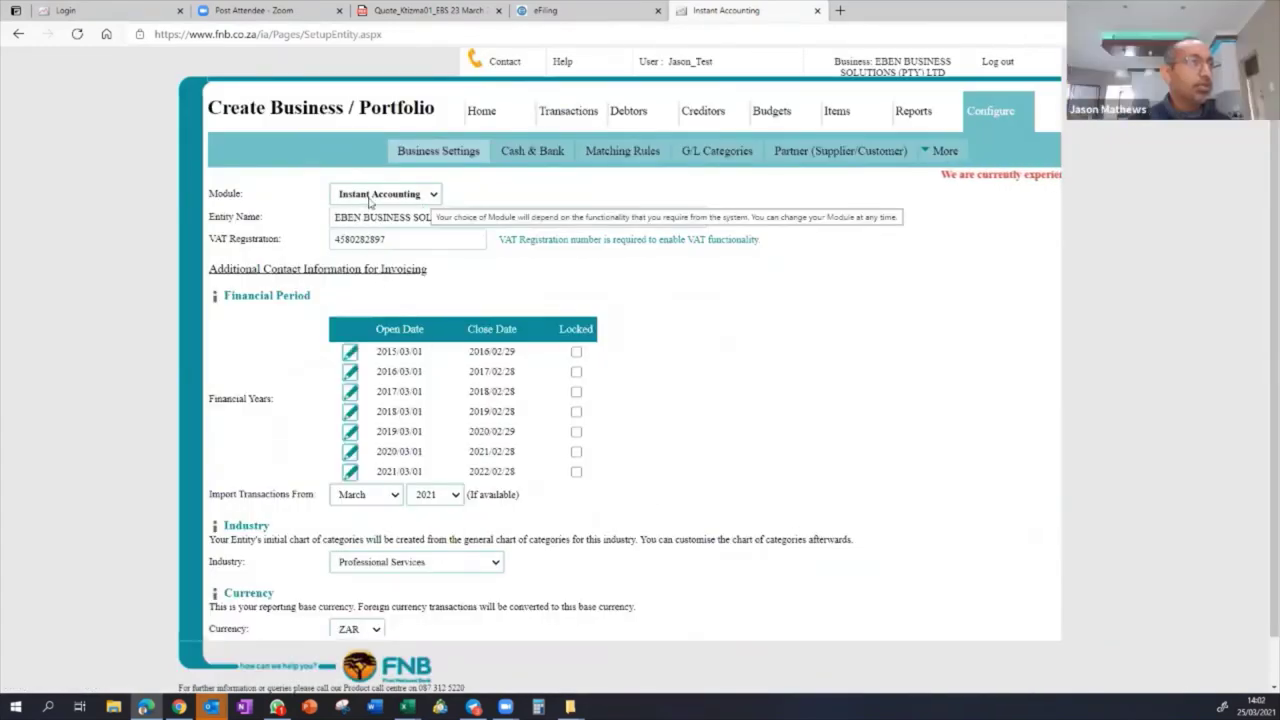
pyautogui.click(428, 196)
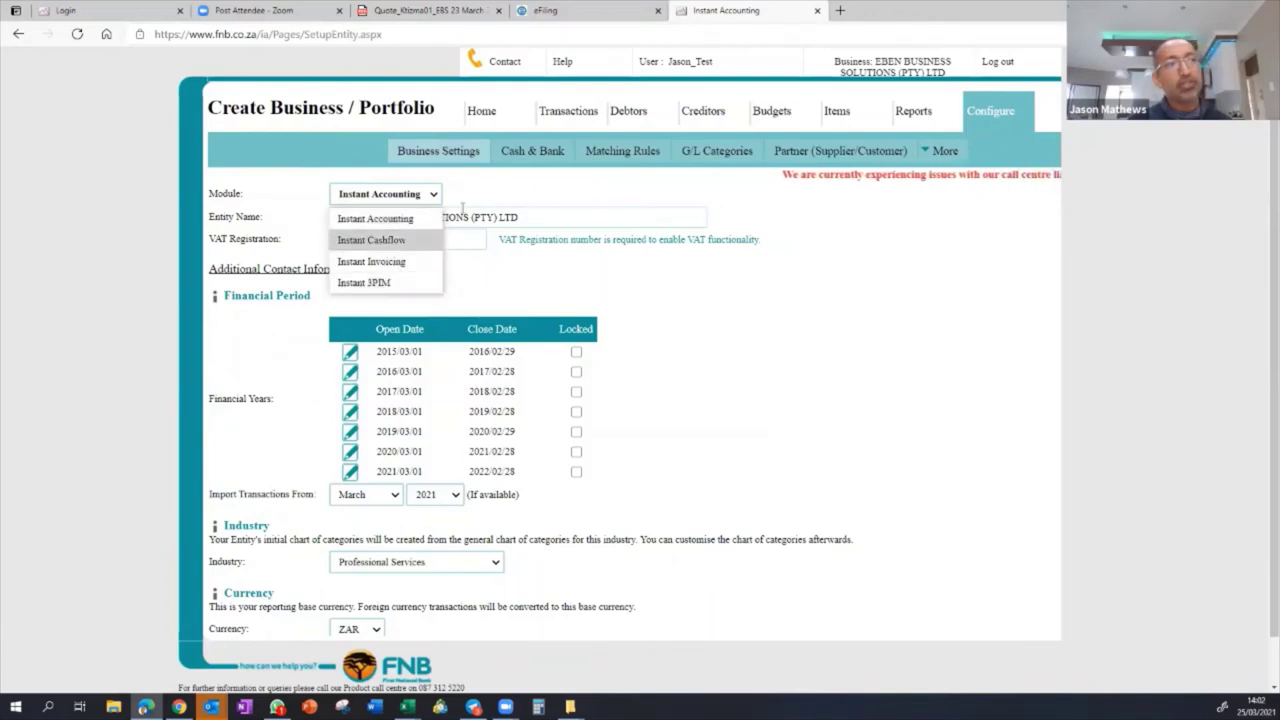
pyautogui.click(502, 192)
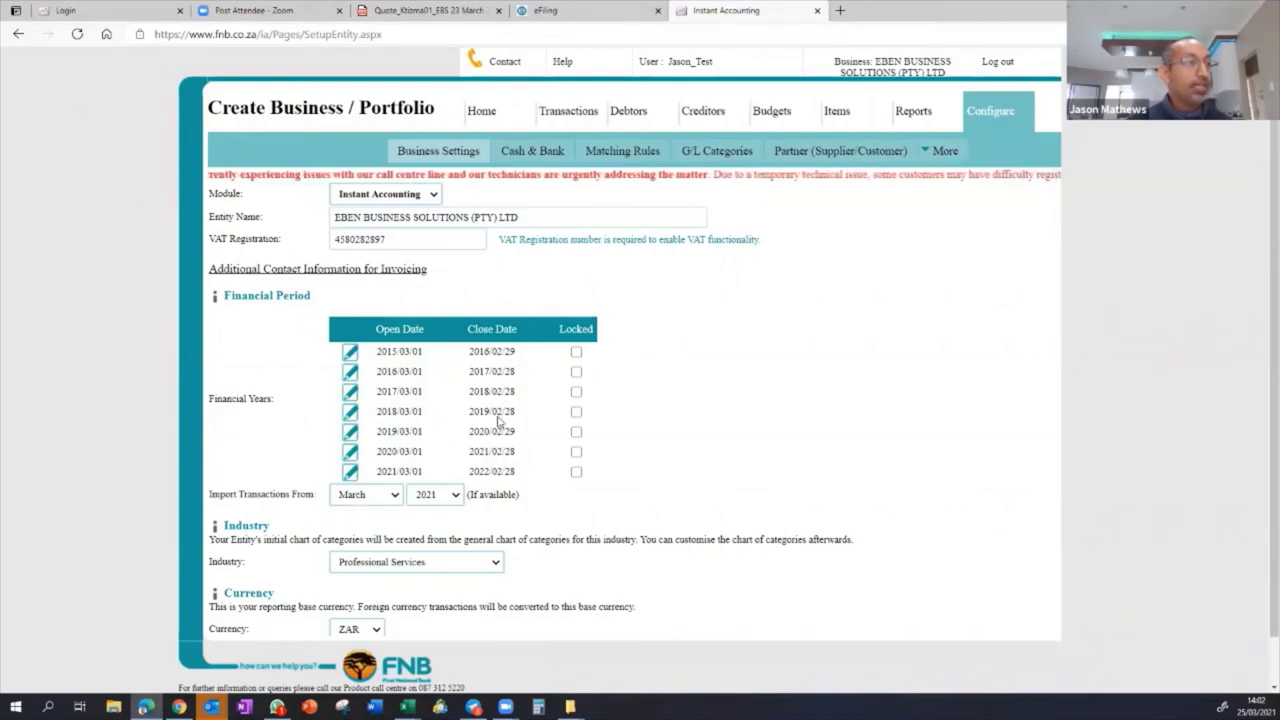
# - Review the transaction import period, industry and currency settings of the business, and proceed without changes
pyautogui.moveTo(604, 508)
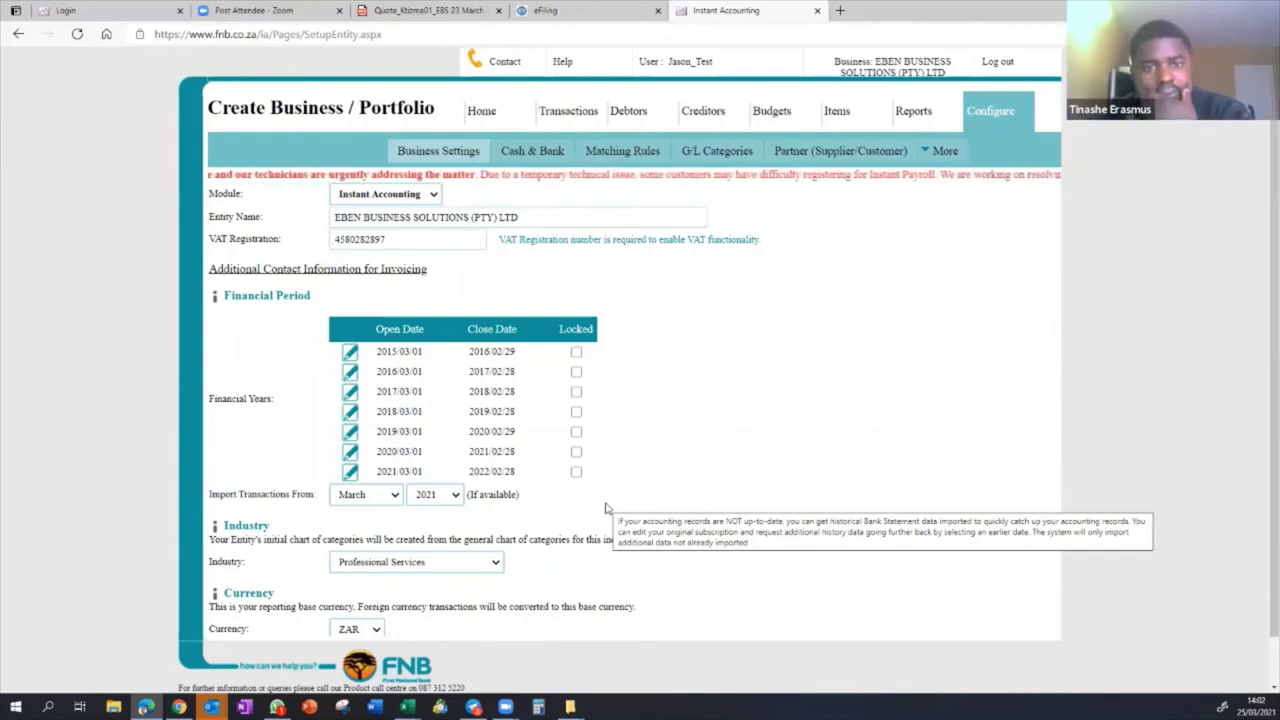
pyautogui.scroll(-1, 604, 508)
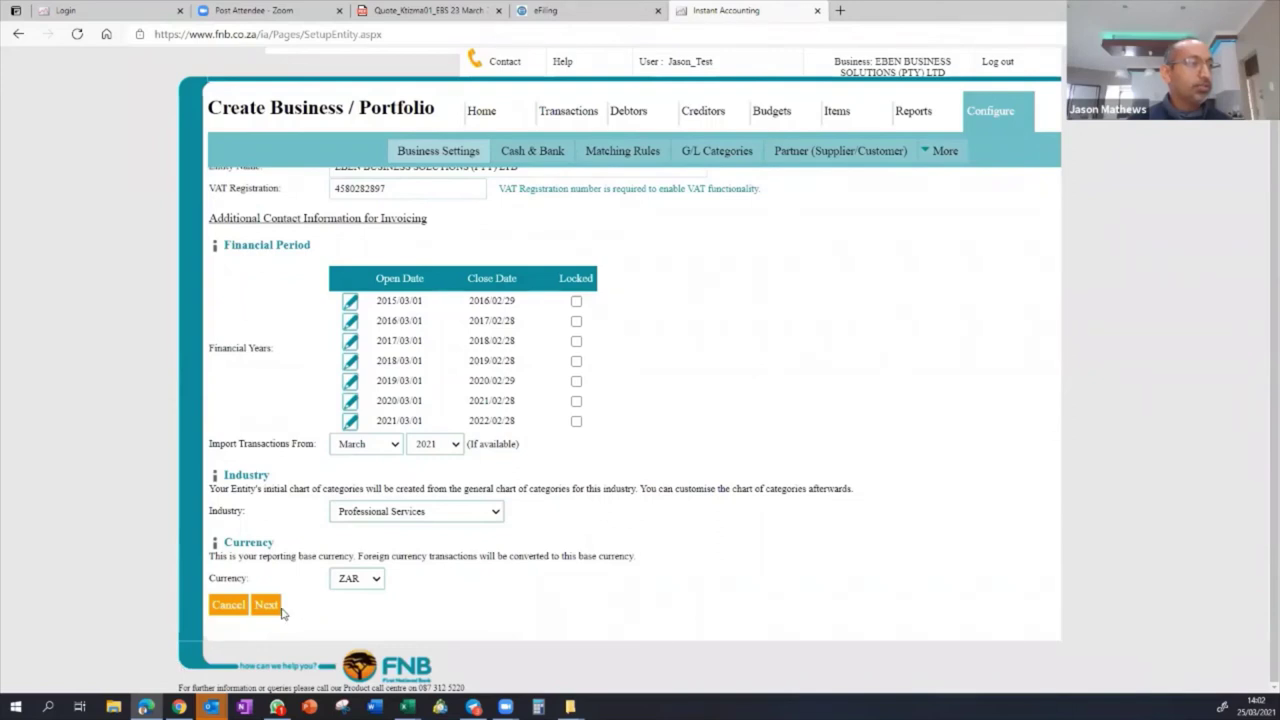
pyautogui.click(276, 610)
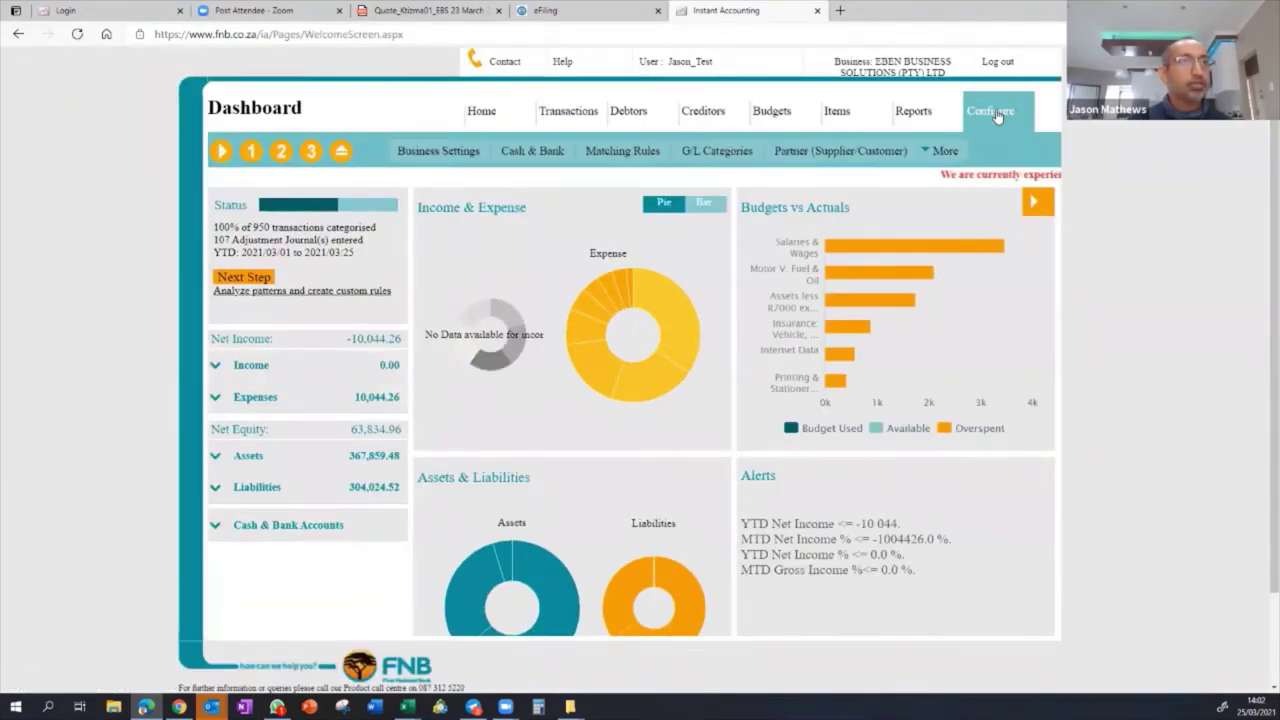
# - Open the G/L Categories configuration and browse the category list from Consulting Income down to the Accounting and Bank Charges expense categories
pyautogui.click(712, 154)
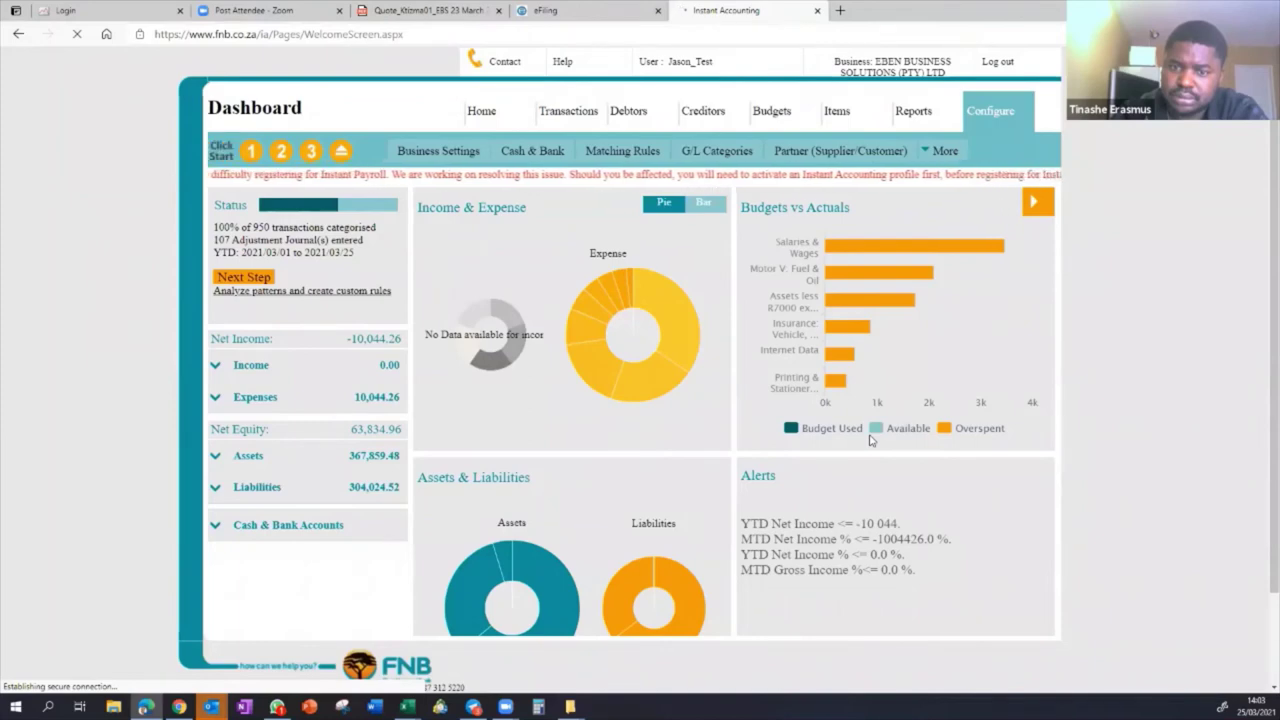
pyautogui.scroll(-2, 870, 440)
pyautogui.scroll(2, 870, 433)
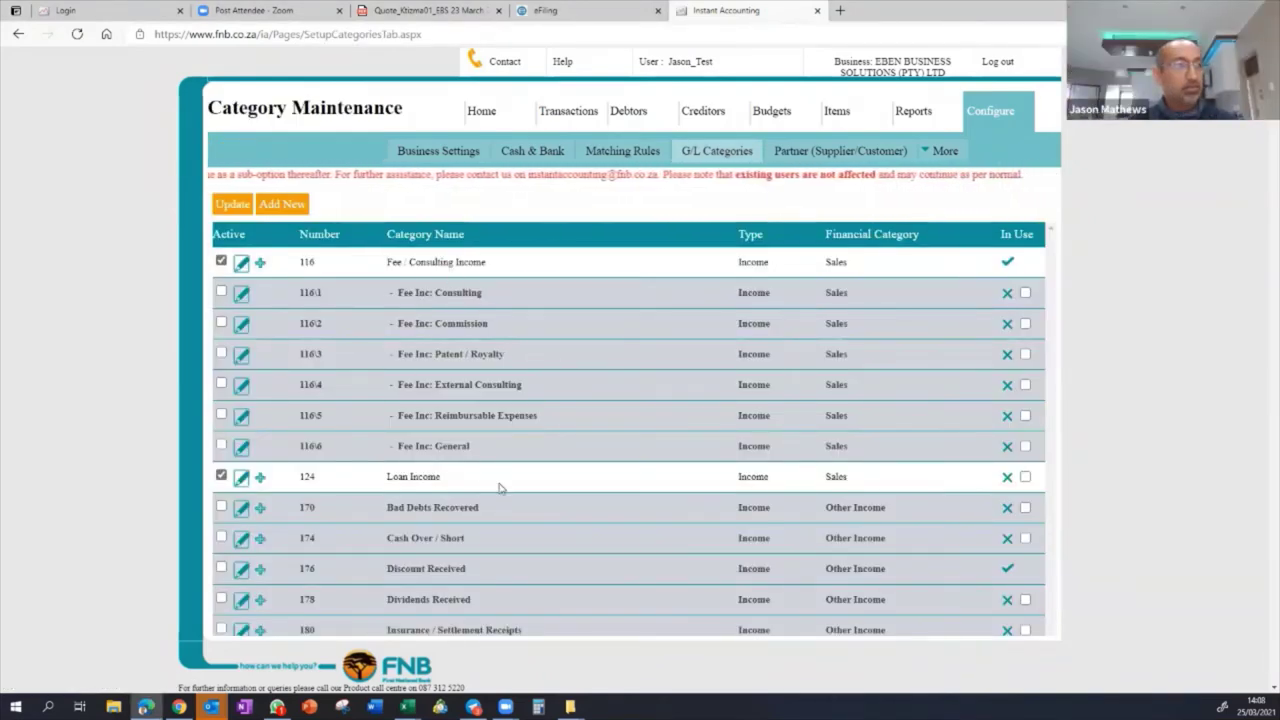
pyautogui.scroll(-3, 500, 488)
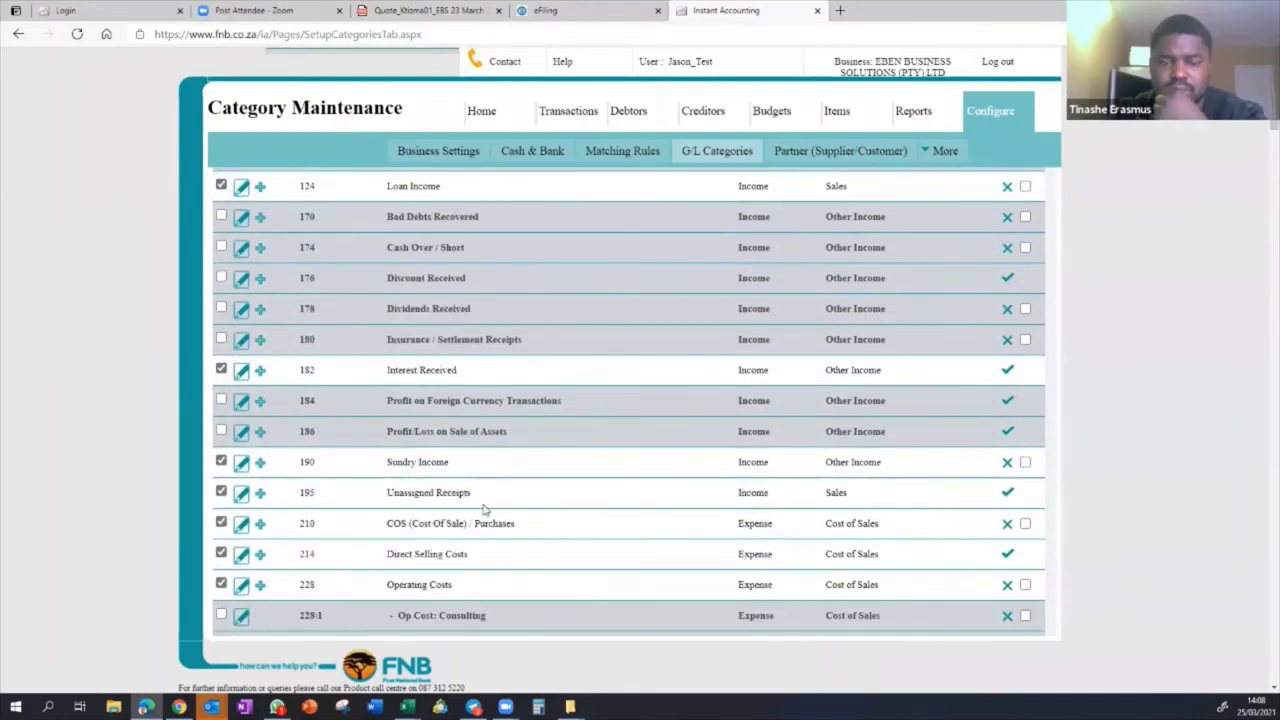
pyautogui.scroll(-5, 483, 509)
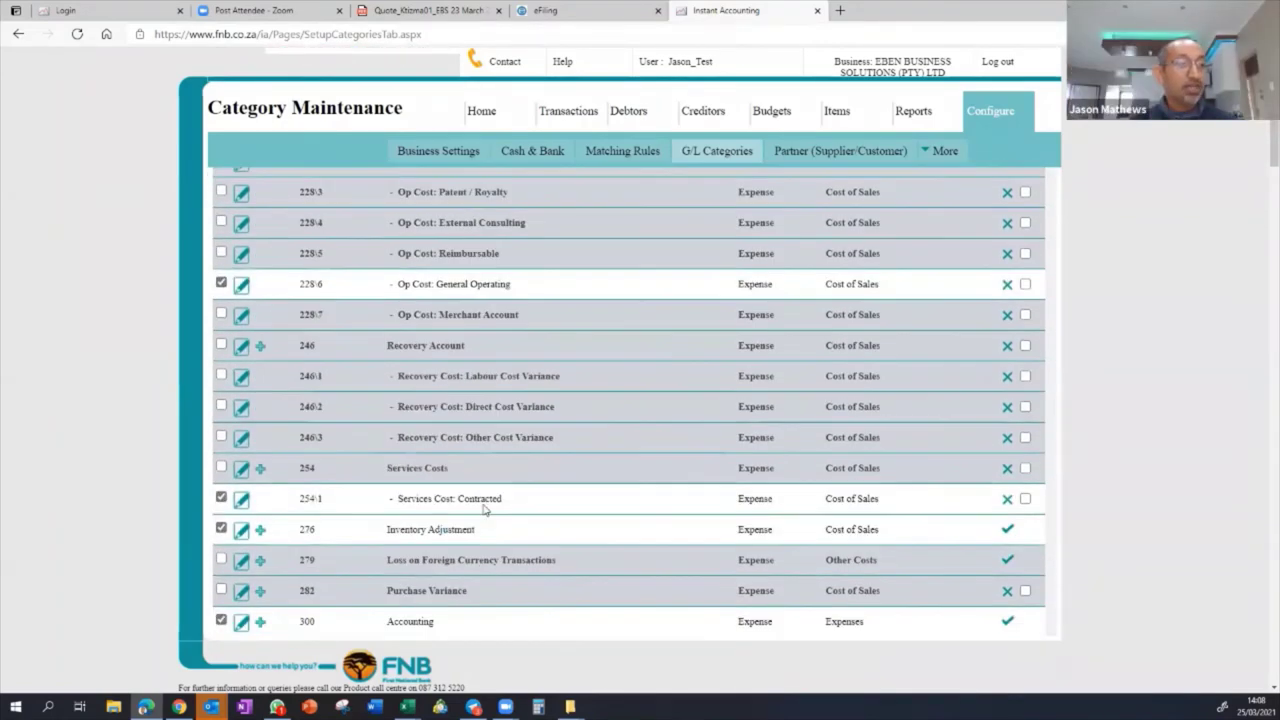
pyautogui.scroll(-1, 483, 509)
pyautogui.scroll(-1, 483, 509)
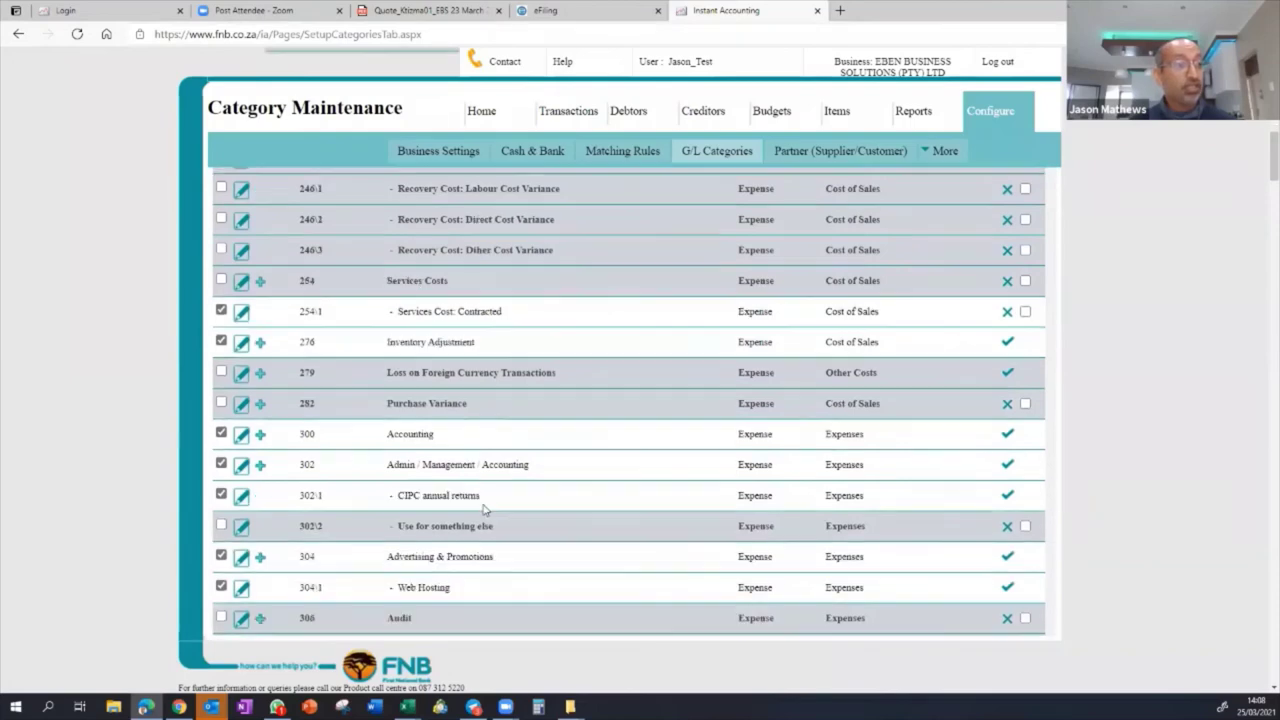
pyautogui.scroll(-1, 483, 509)
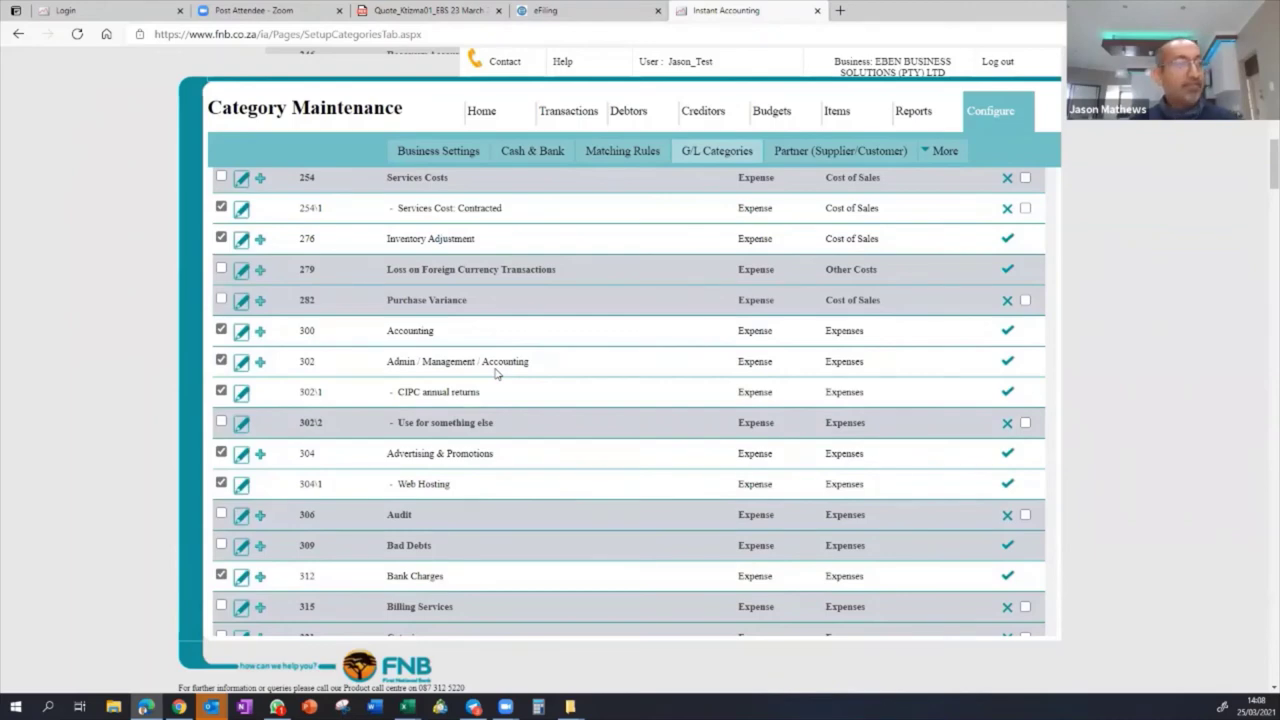
# - Enlarge the page and examine category 302 Admin / Management / Accounting together with its CIPC annual returns subcategory
pyautogui.hotkey('ctrl', '+')
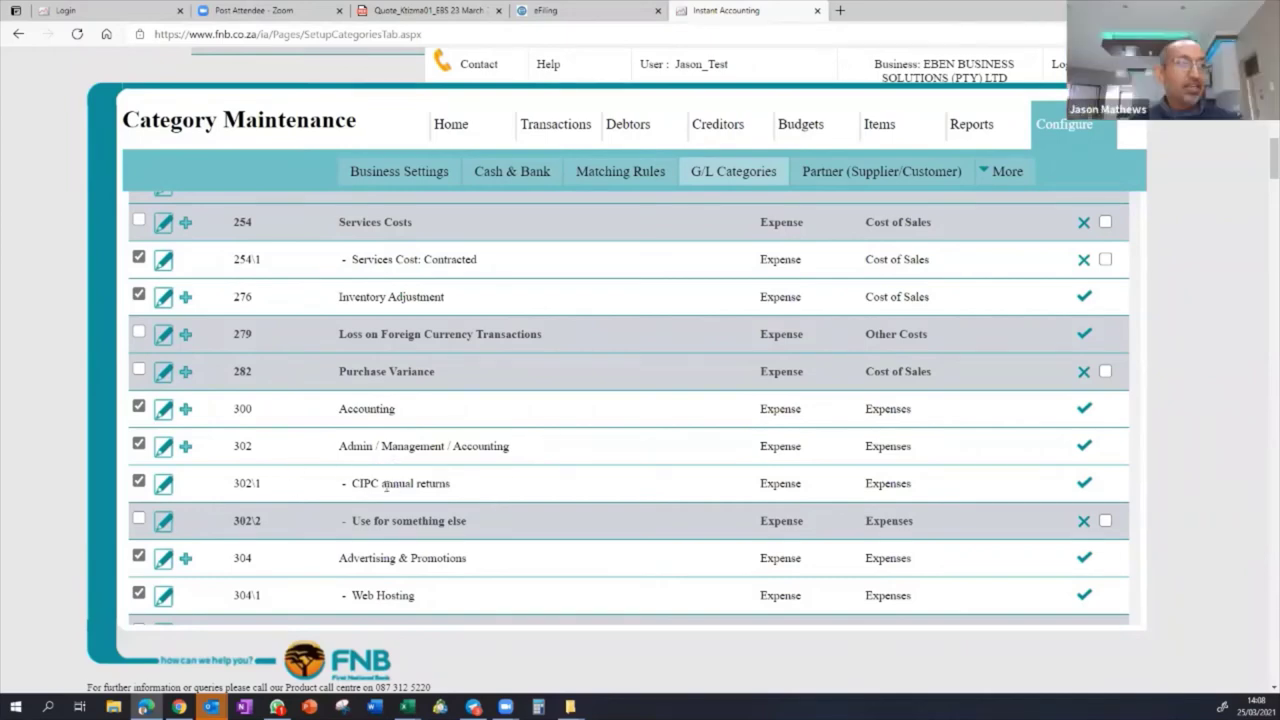
pyautogui.moveTo(341, 446); pyautogui.dragTo(531, 444)
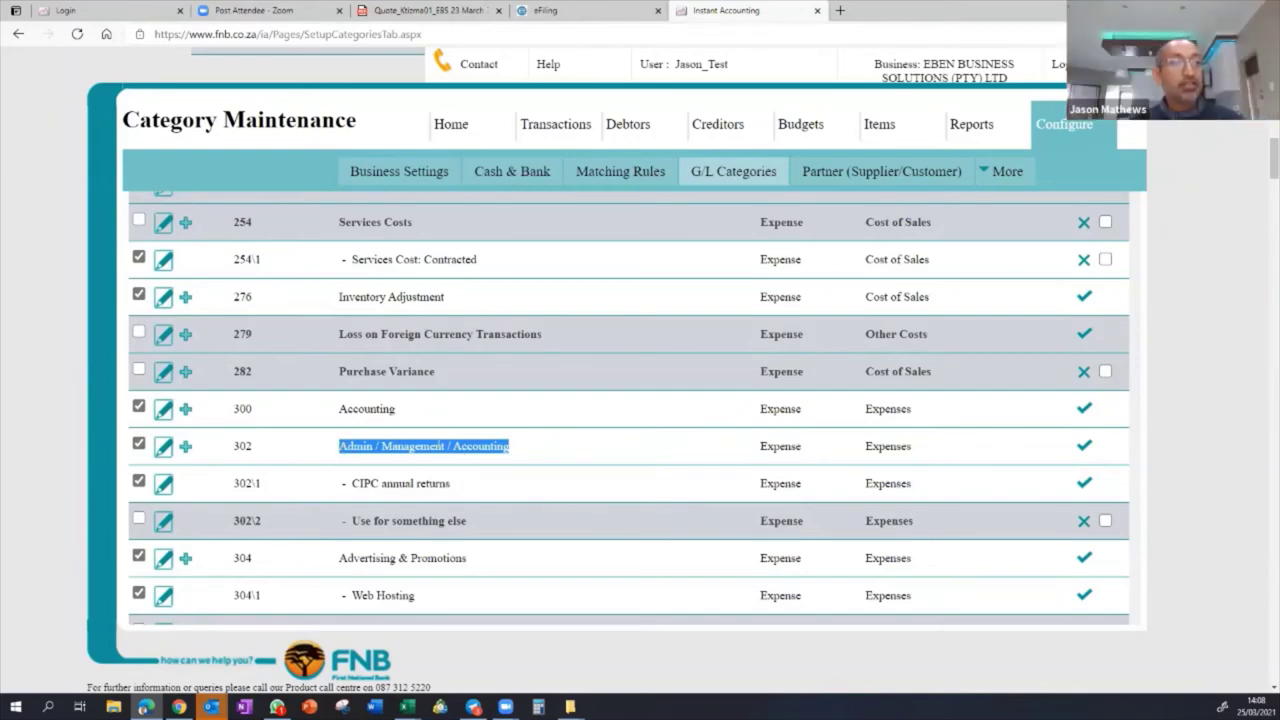
pyautogui.click(434, 486)
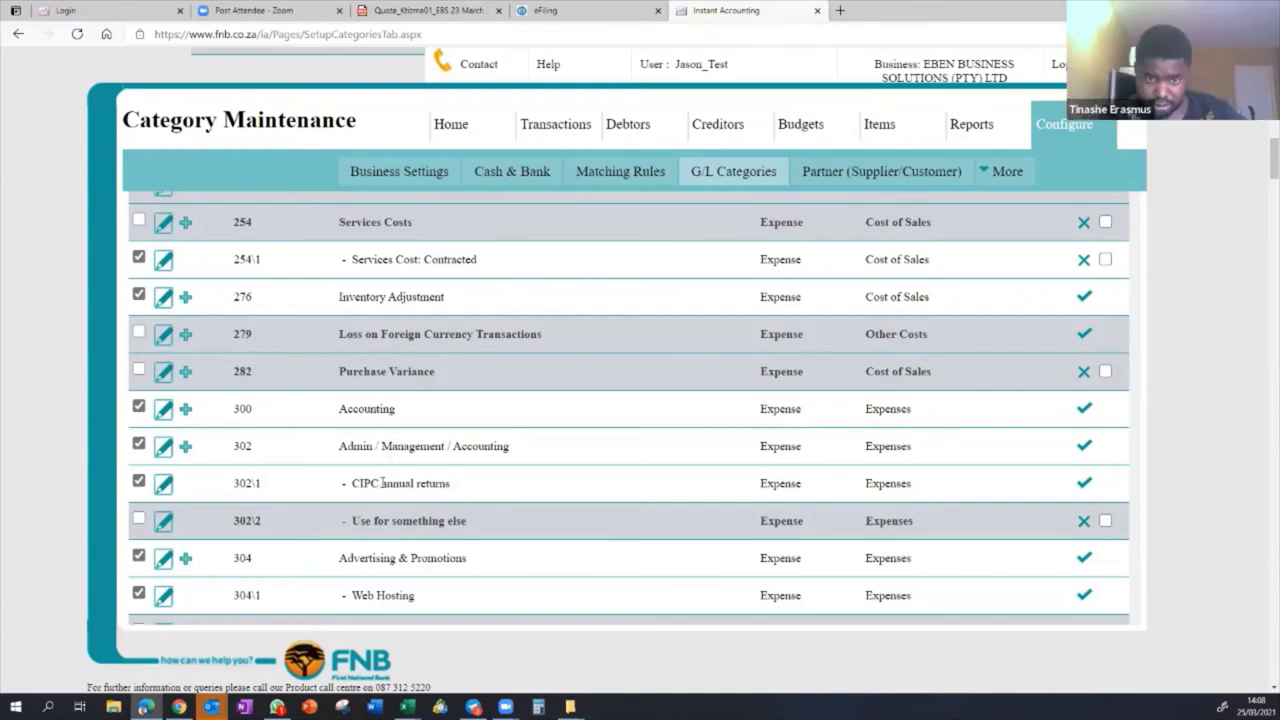
# - Enlarge the page and examine the expense categories from 304 Advertising & Promotions and its Web Hosting subcategory down to 347 Depreciation
pyautogui.scroll(-3, 477, 487)
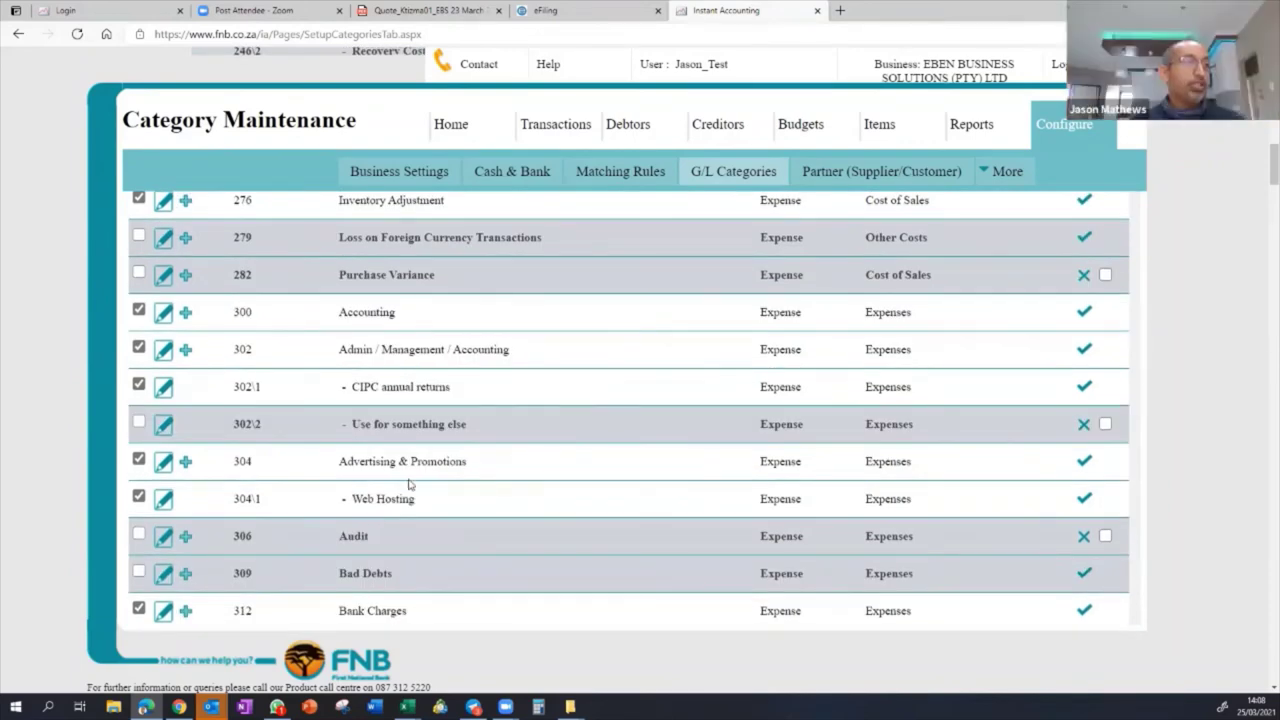
pyautogui.scroll(-4, 417, 483)
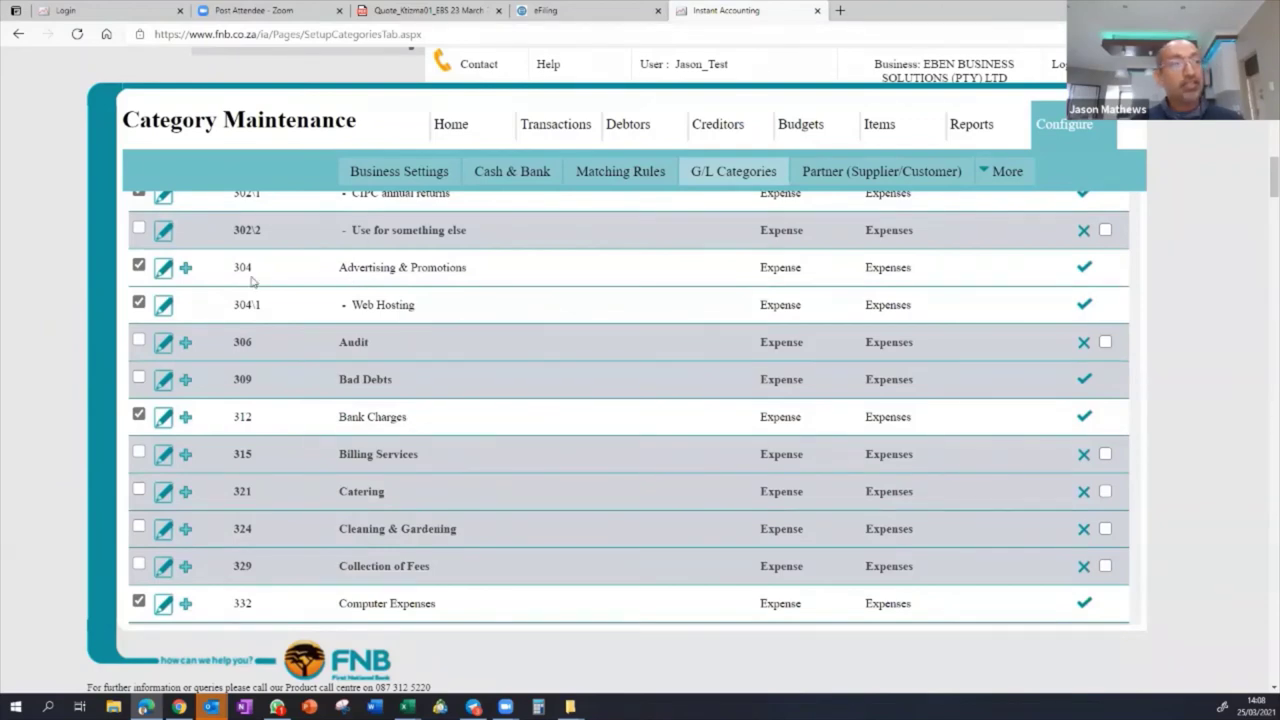
pyautogui.hotkey('ctrl', '+')
pyautogui.hotkey('ctrl', '+')
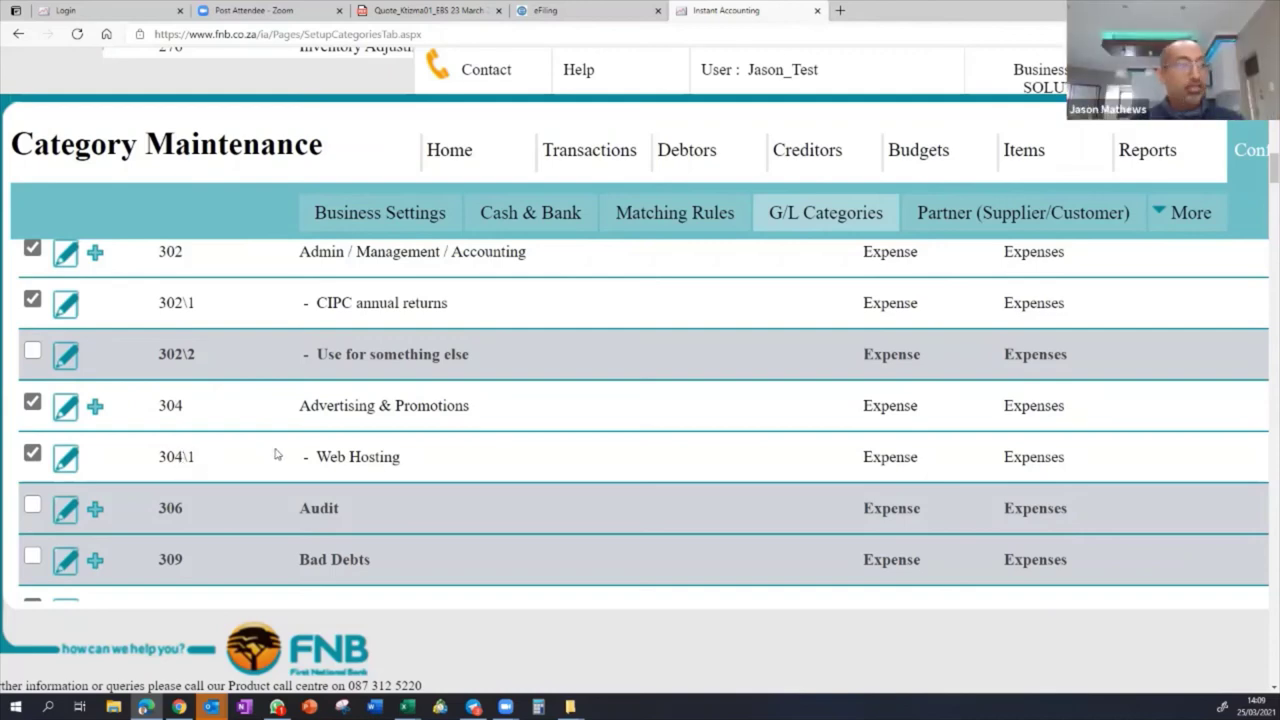
pyautogui.scroll(-2, 276, 454)
pyautogui.scroll(-1, 276, 454)
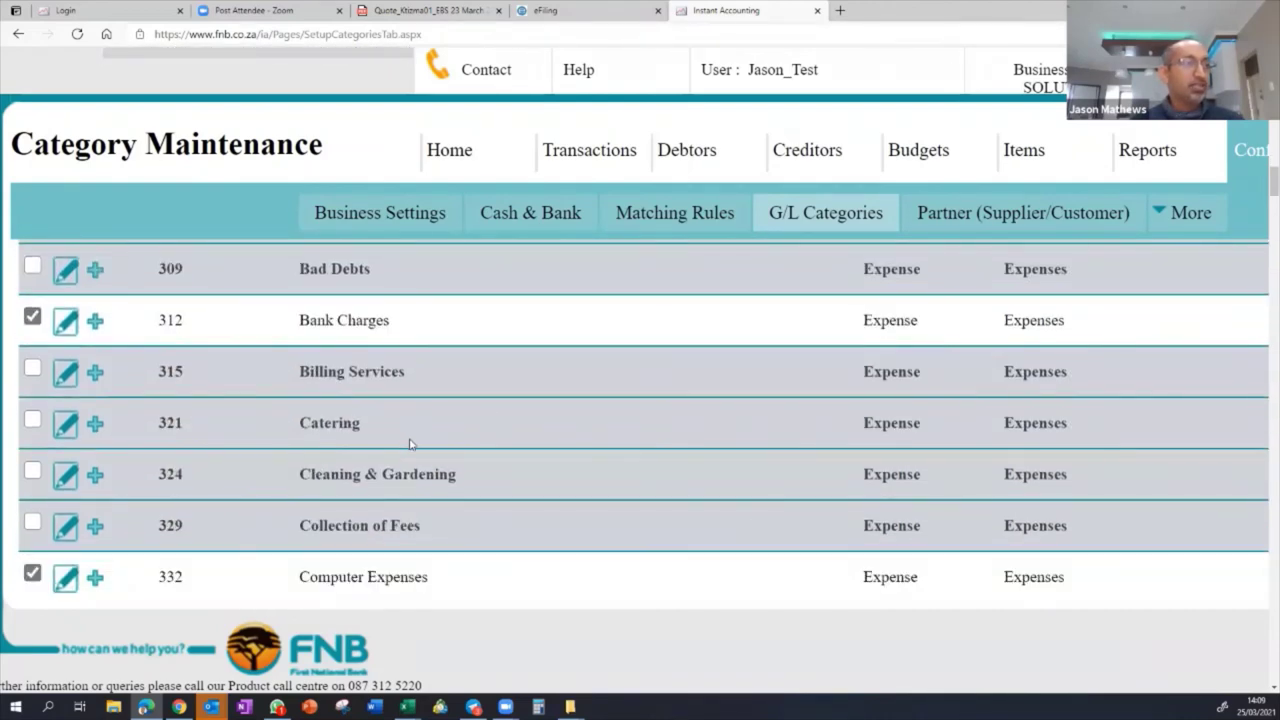
pyautogui.scroll(-2, 375, 442)
pyautogui.scroll(-1, 430, 492)
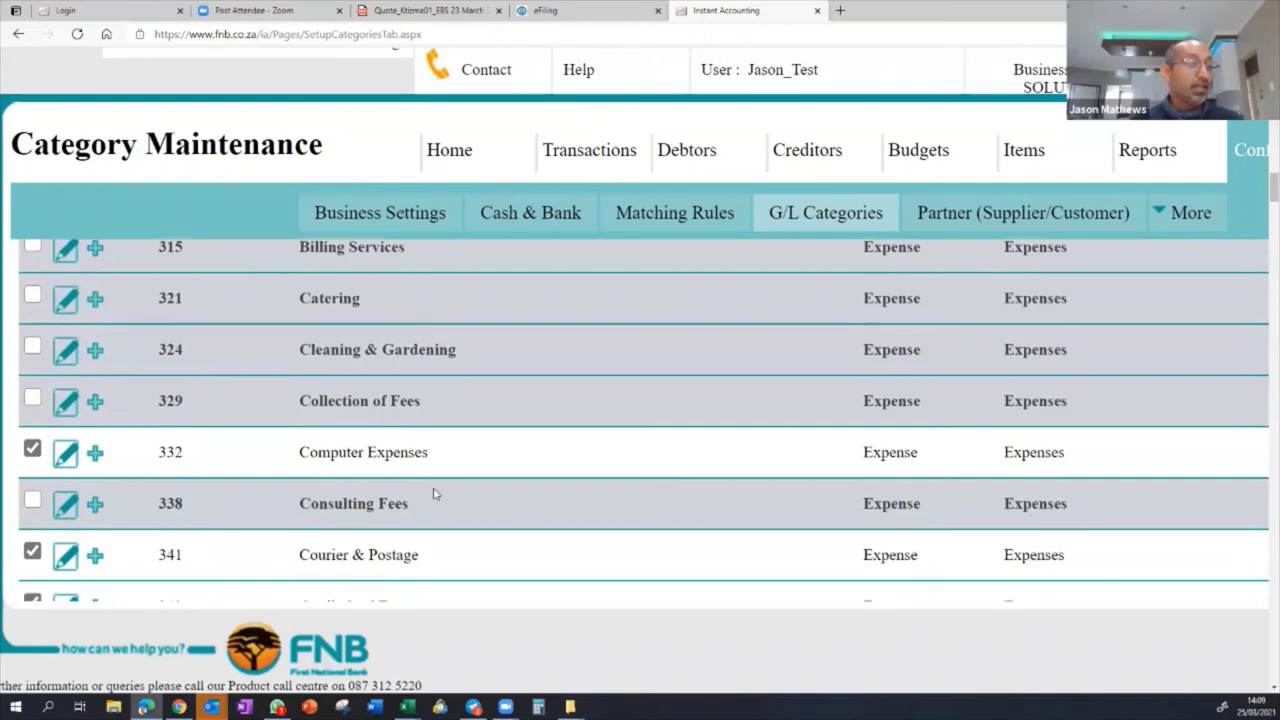
pyautogui.scroll(-1, 434, 493)
pyautogui.scroll(-1, 406, 516)
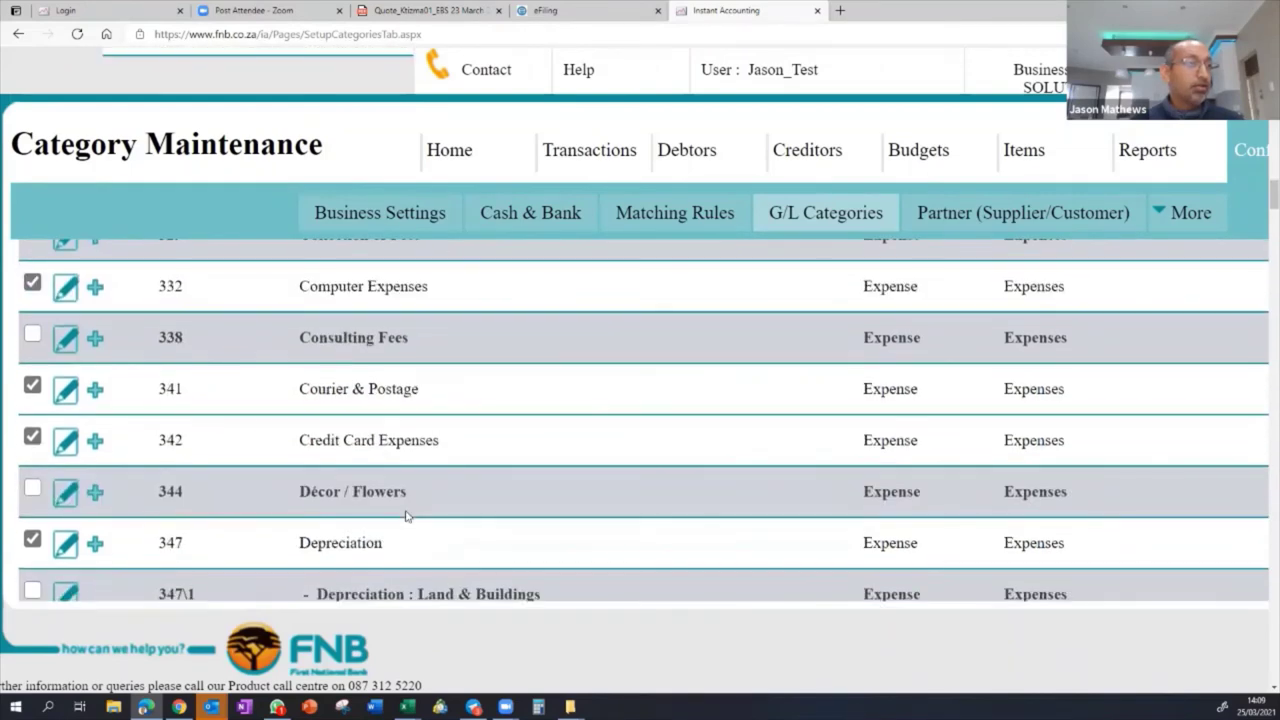
pyautogui.scroll(-2, 406, 516)
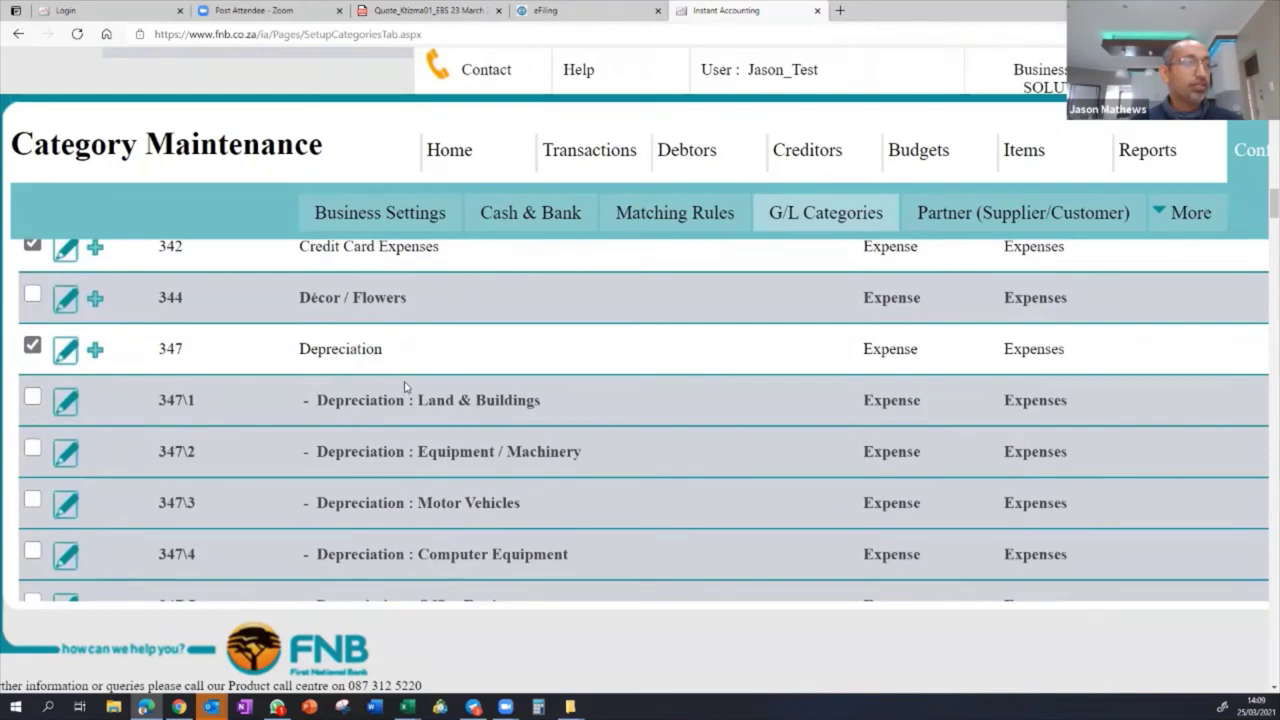
# - Review the expense categories from 380 Insurance / Security through the 421 Motor Vehicle Expenses subcategories
pyautogui.scroll(-10, 404, 385)
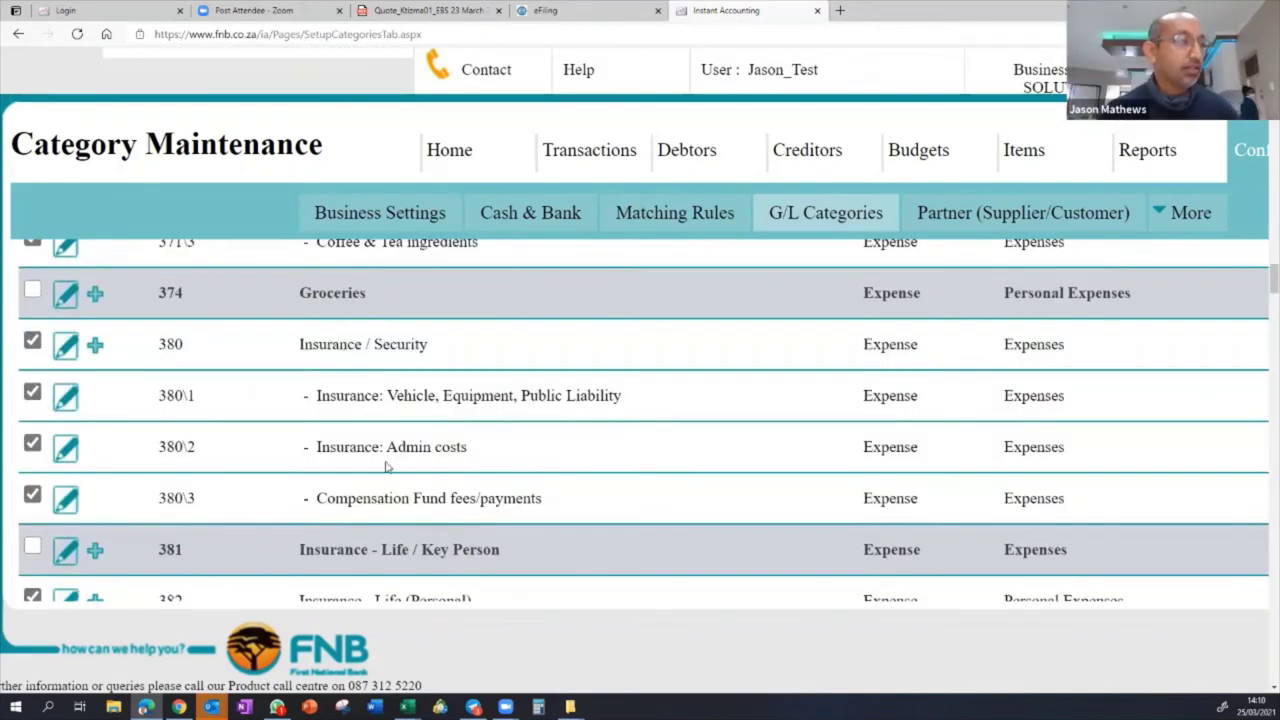
pyautogui.scroll(-2, 387, 463)
pyautogui.scroll(-4, 387, 465)
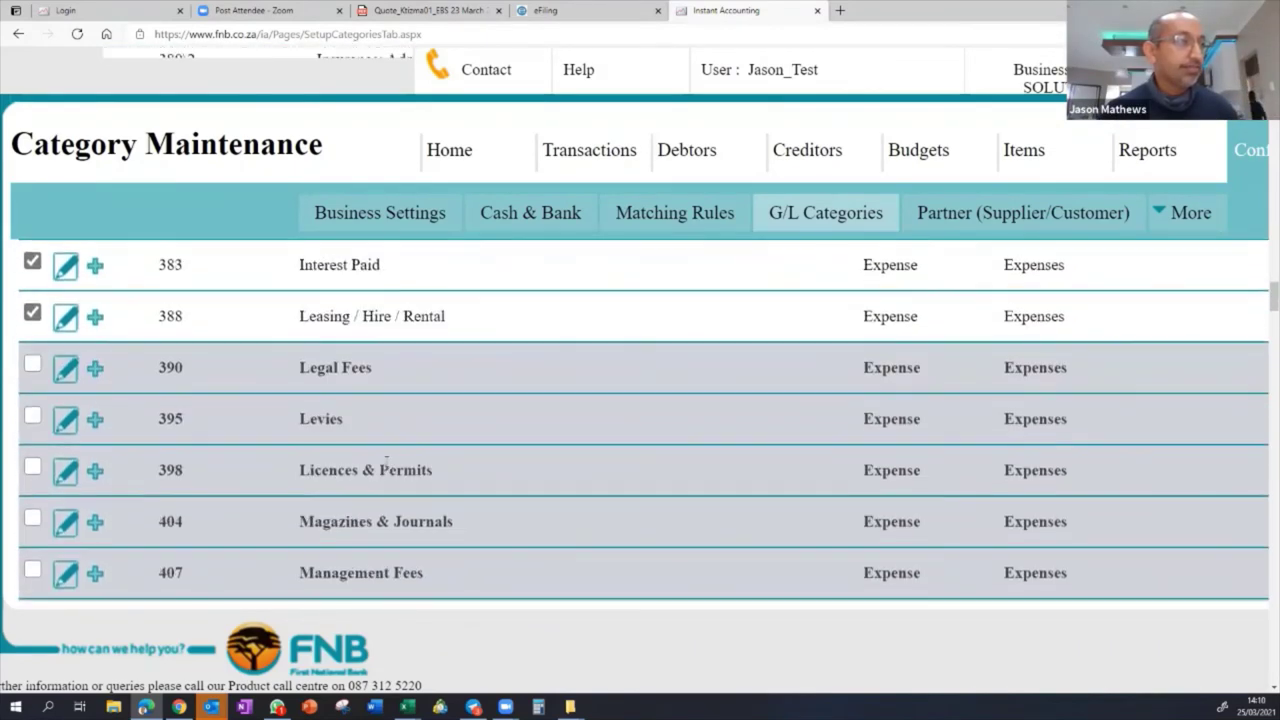
pyautogui.scroll(-2, 387, 465)
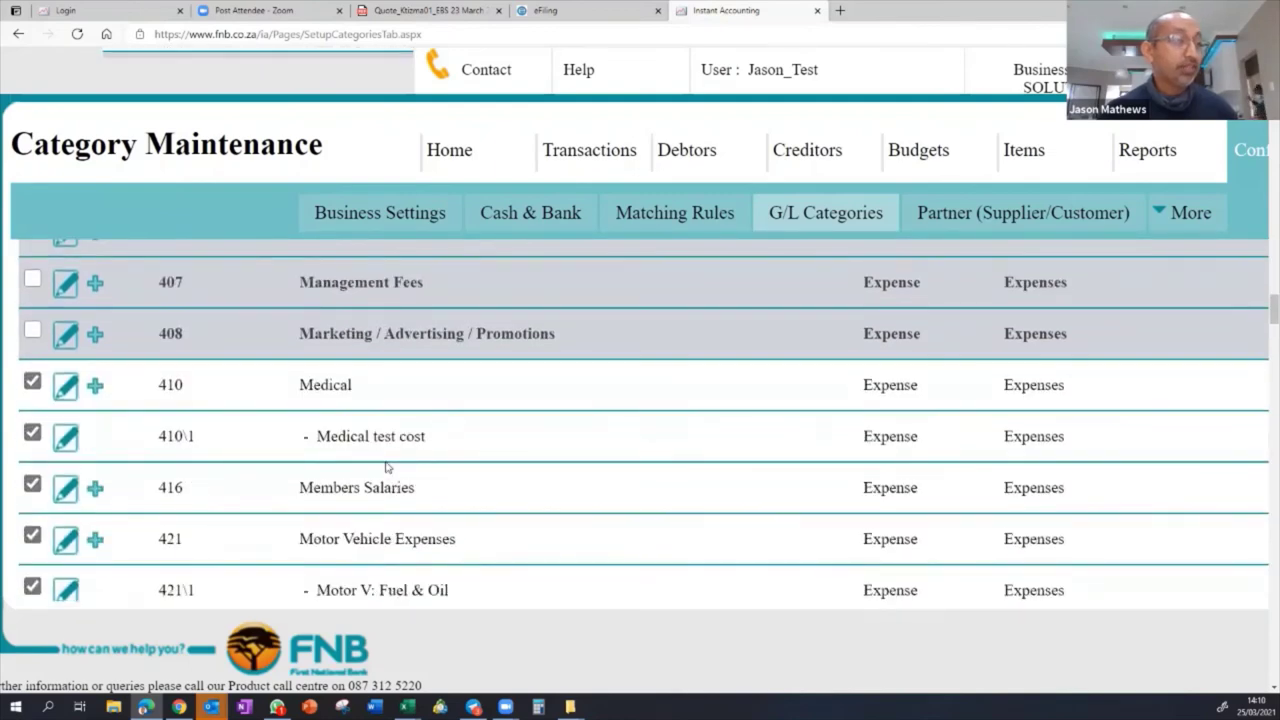
pyautogui.scroll(-2, 387, 466)
pyautogui.scroll(-2, 387, 465)
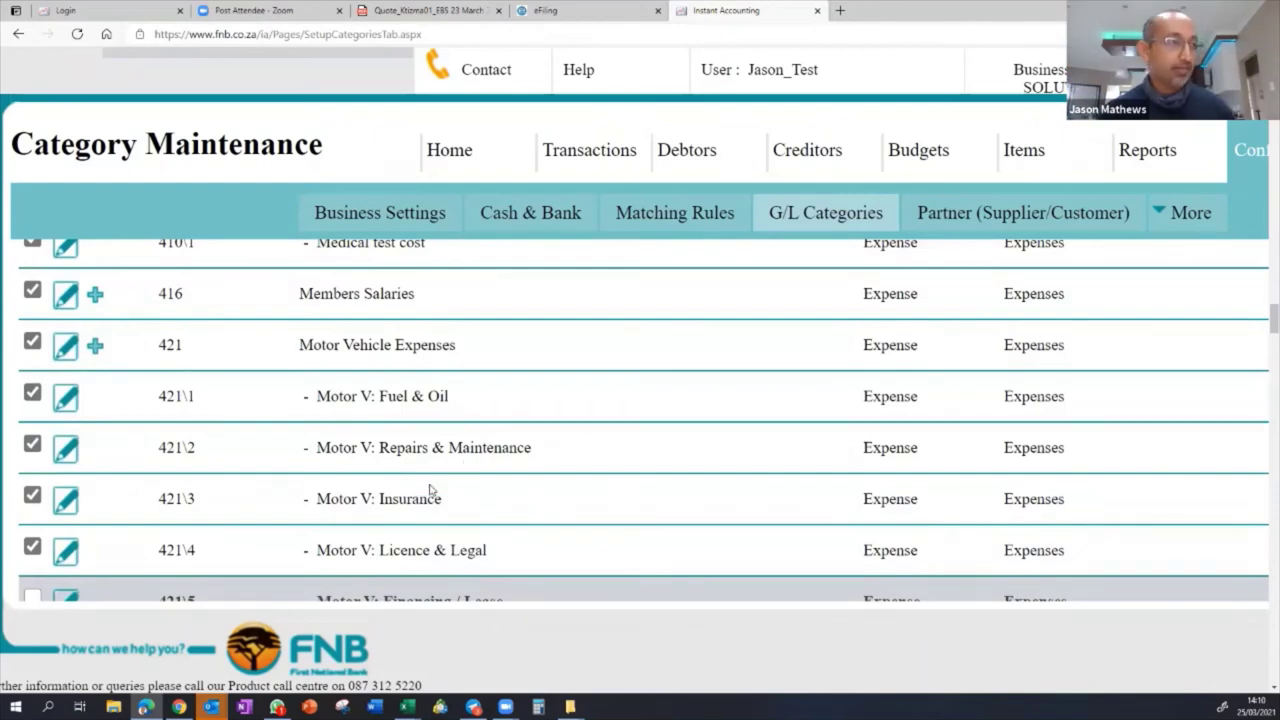
pyautogui.scroll(-4, 523, 529)
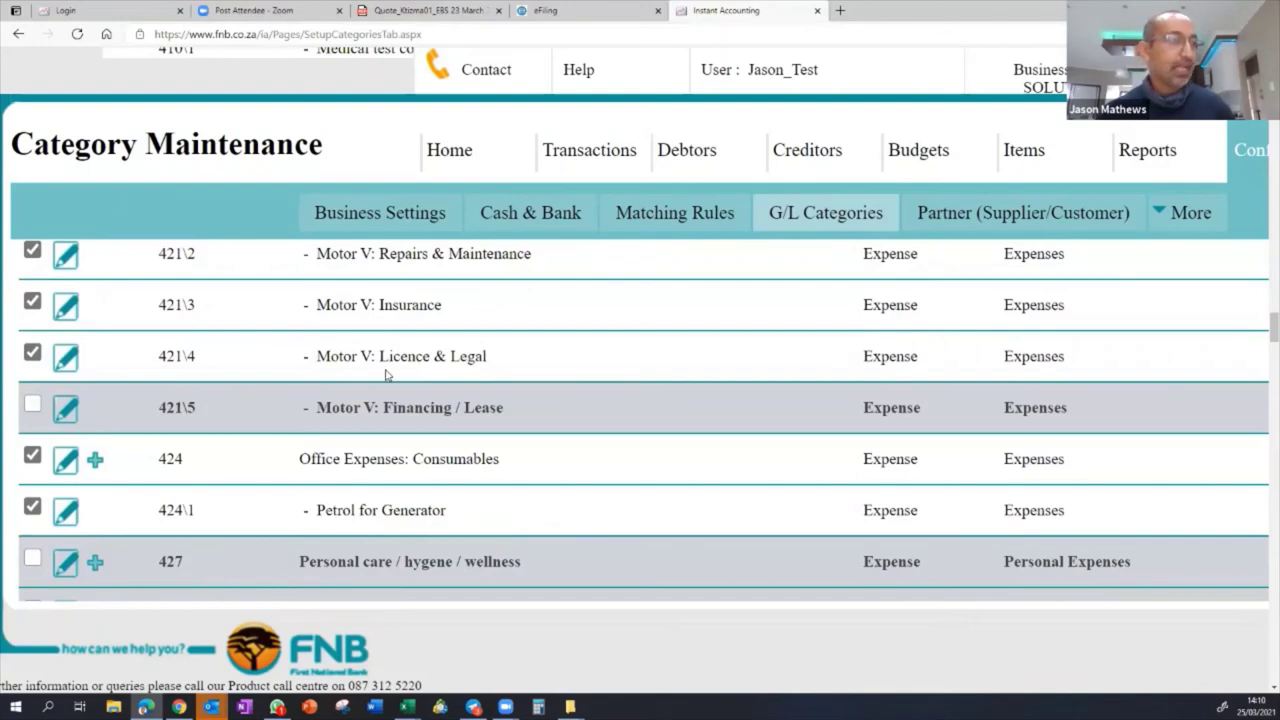
# - Examine the Sundry, Telephone / Fax / Internet and 481 Travel & Accommodation categories, including the Travel & Accom: International subcategory
pyautogui.scroll(-6, 386, 371)
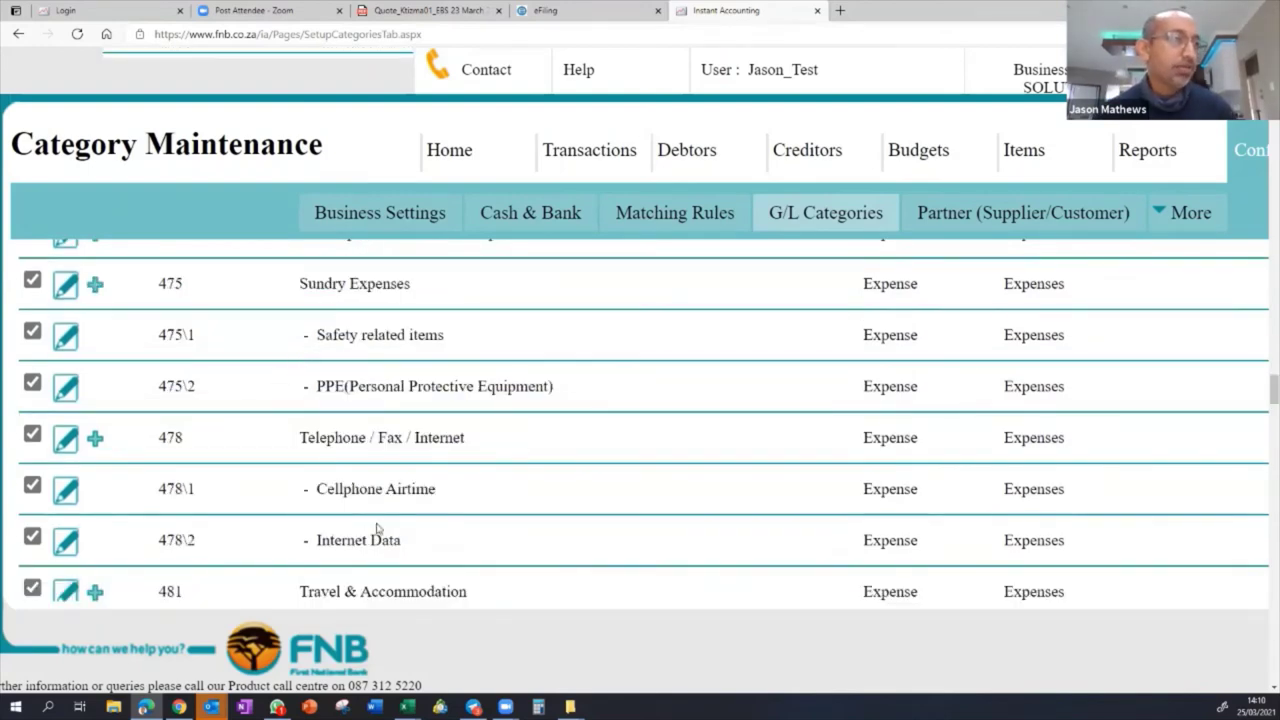
pyautogui.scroll(-4, 377, 528)
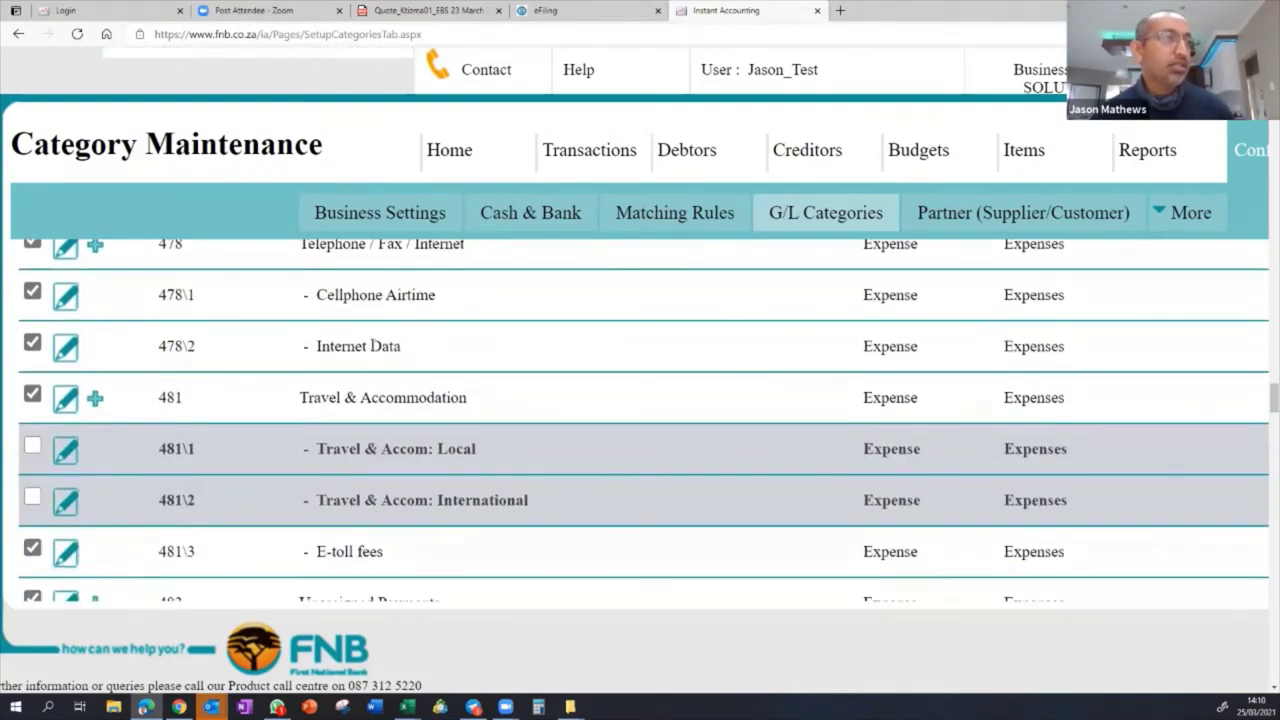
pyautogui.scroll(-4, 386, 508)
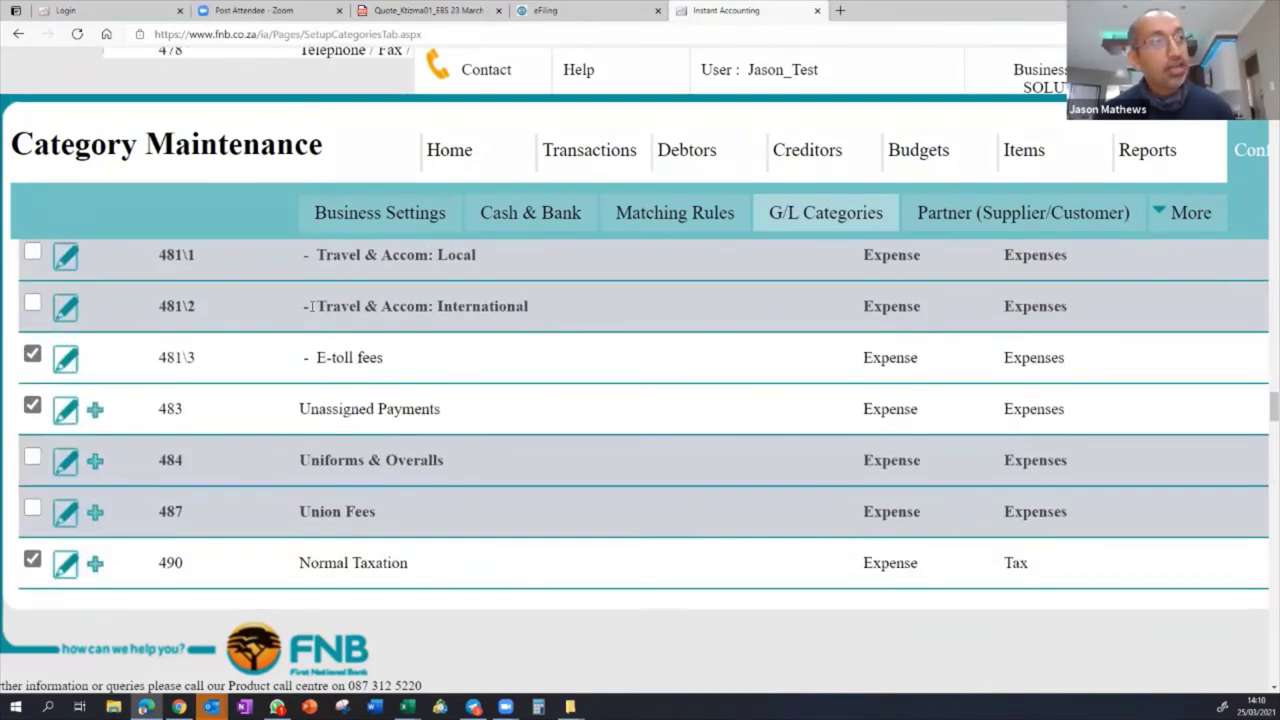
pyautogui.moveTo(314, 306); pyautogui.dragTo(358, 307)
pyautogui.click(346, 245)
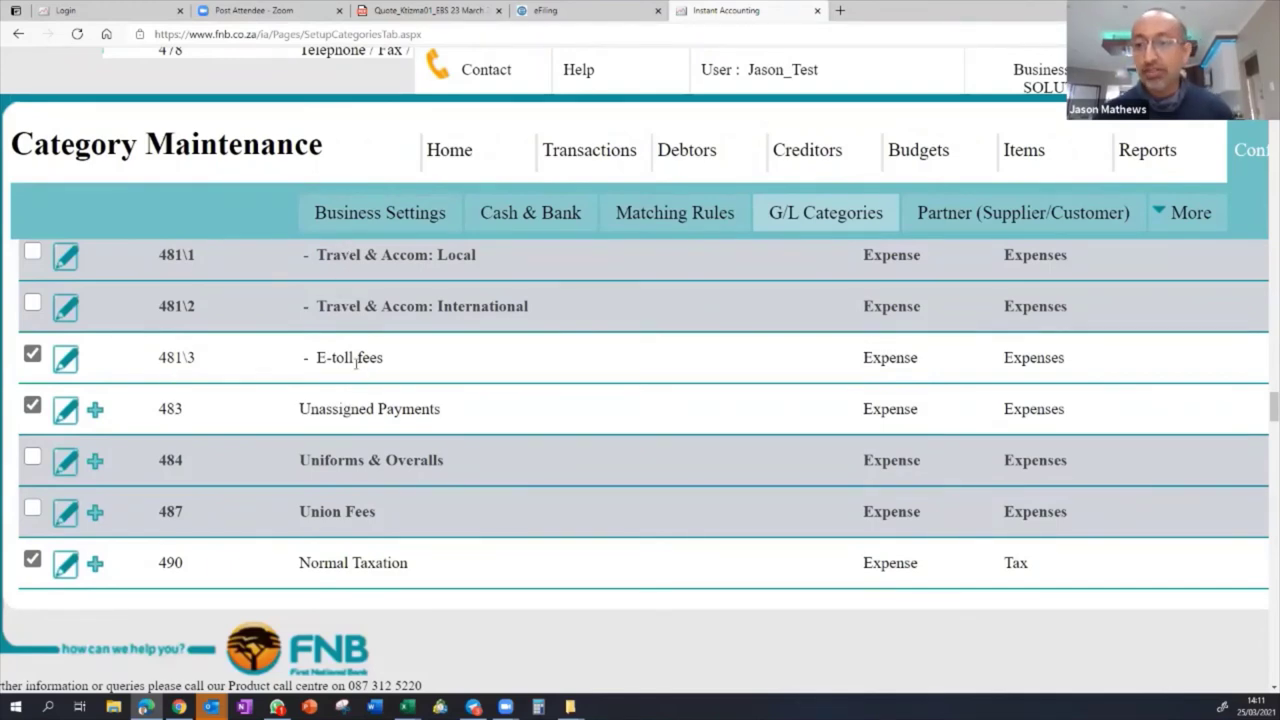
# - Find category 537 Share Capital / Members Contribution and highlight the name of its first shareholder subcategory, 537\1
pyautogui.scroll(-2, 355, 364)
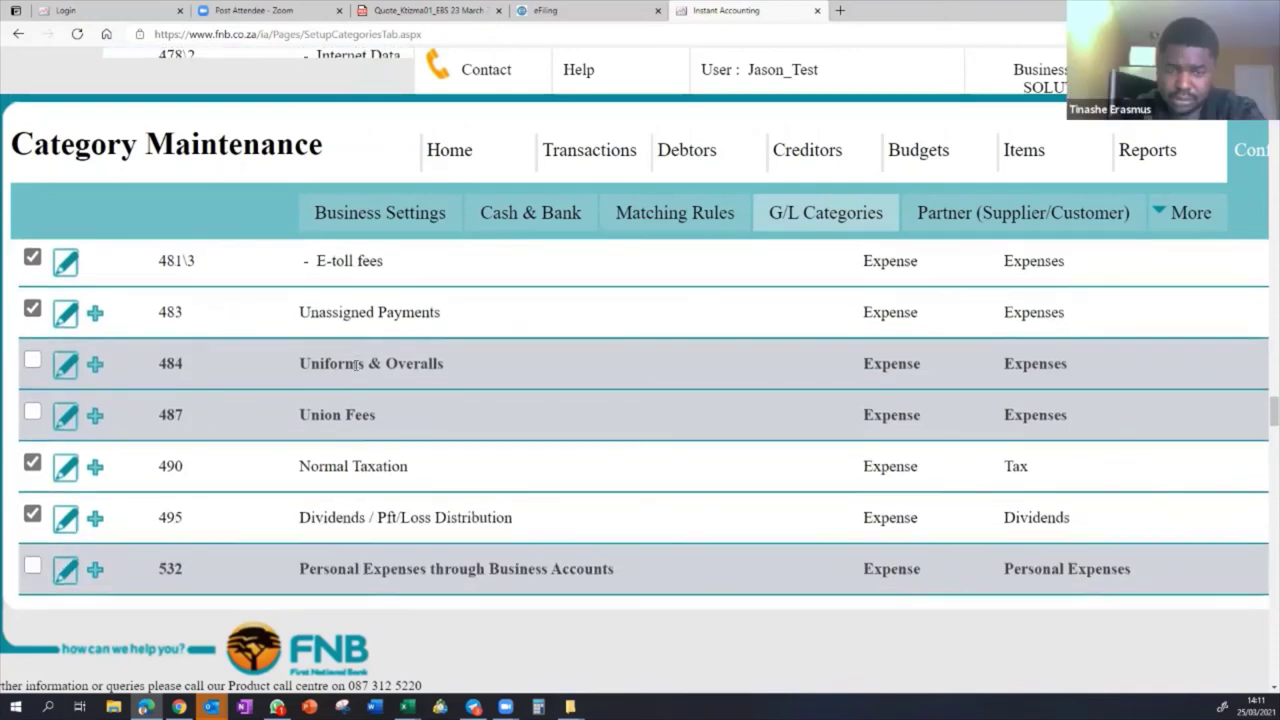
pyautogui.scroll(-4, 355, 367)
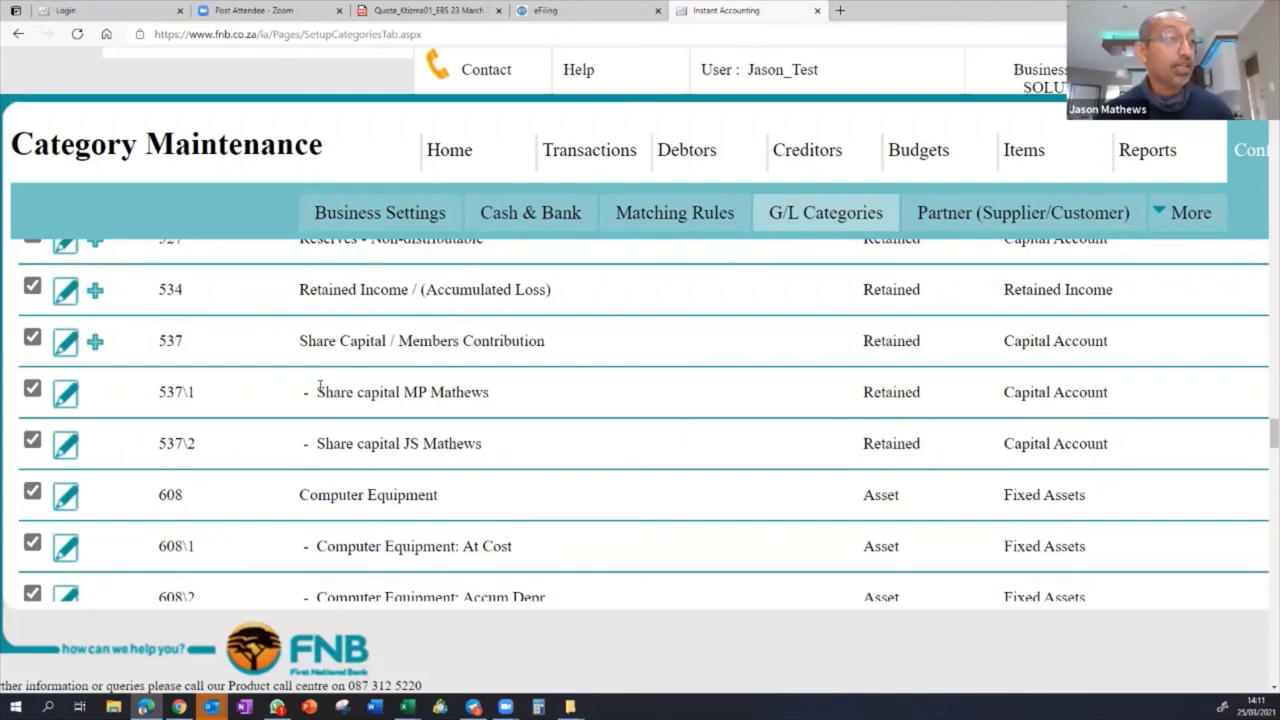
pyautogui.moveTo(316, 391); pyautogui.dragTo(471, 389)
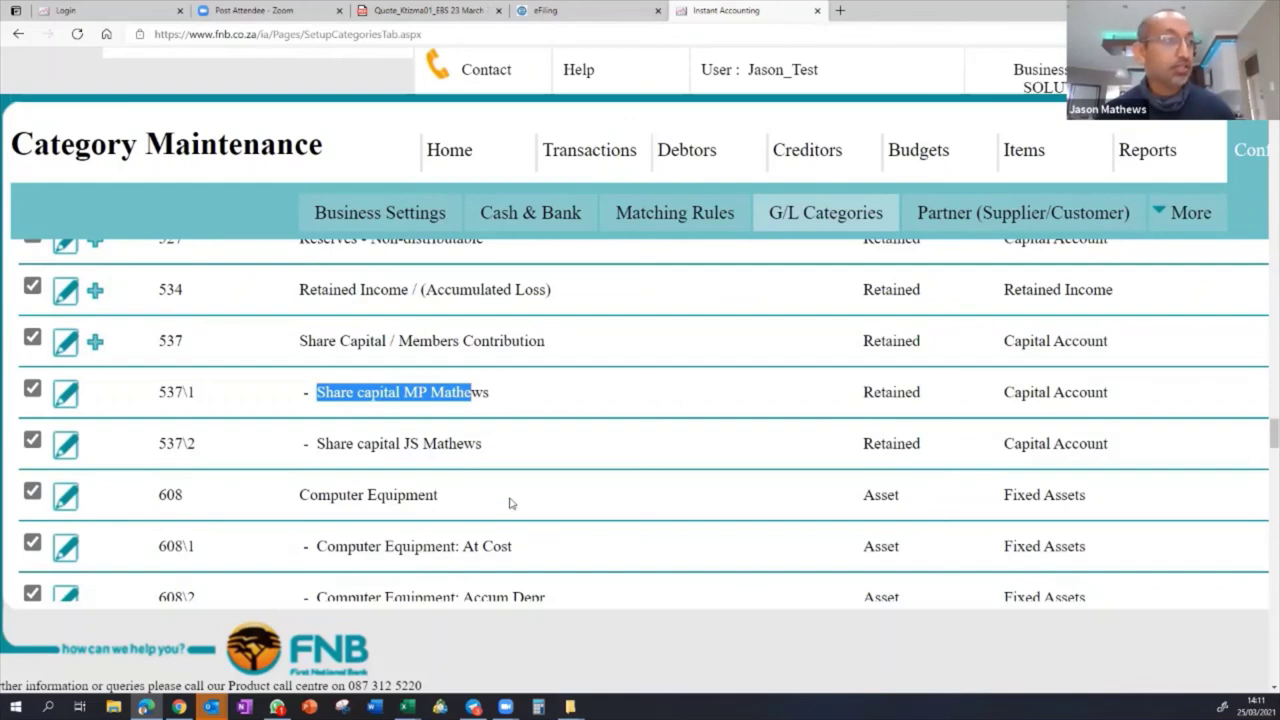
pyautogui.click(320, 392)
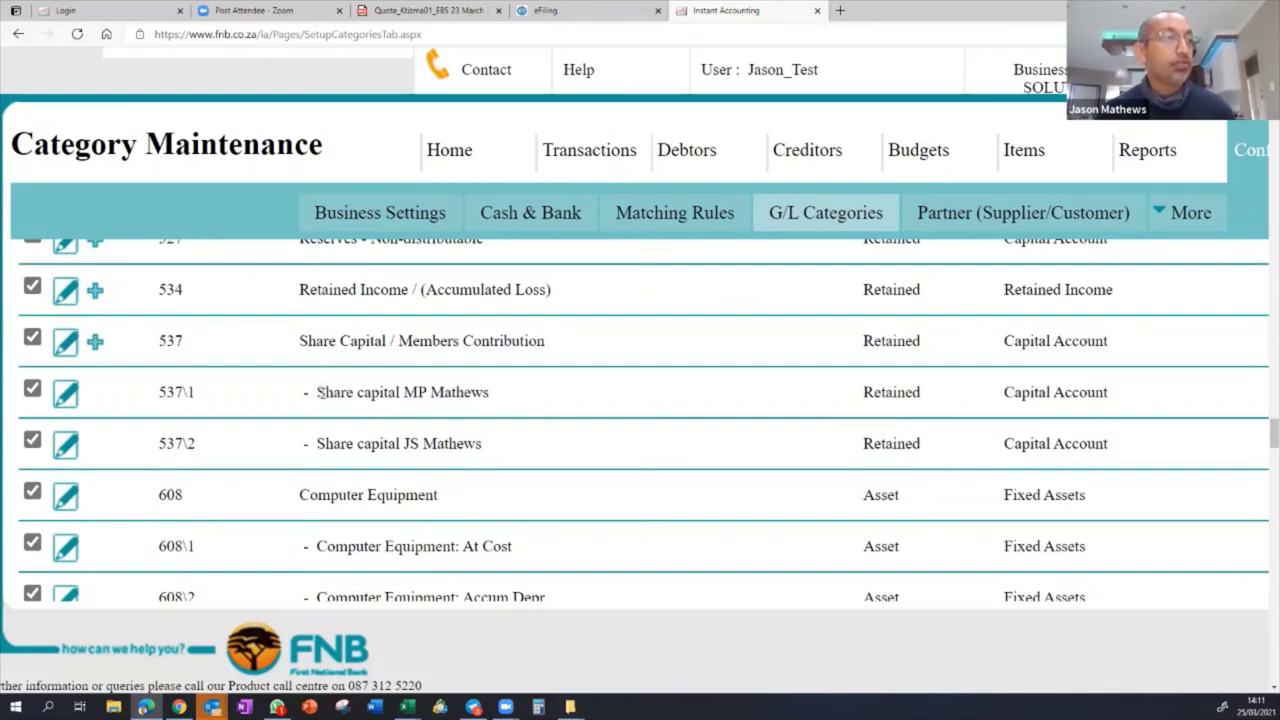
pyautogui.tripleClick(390, 392)
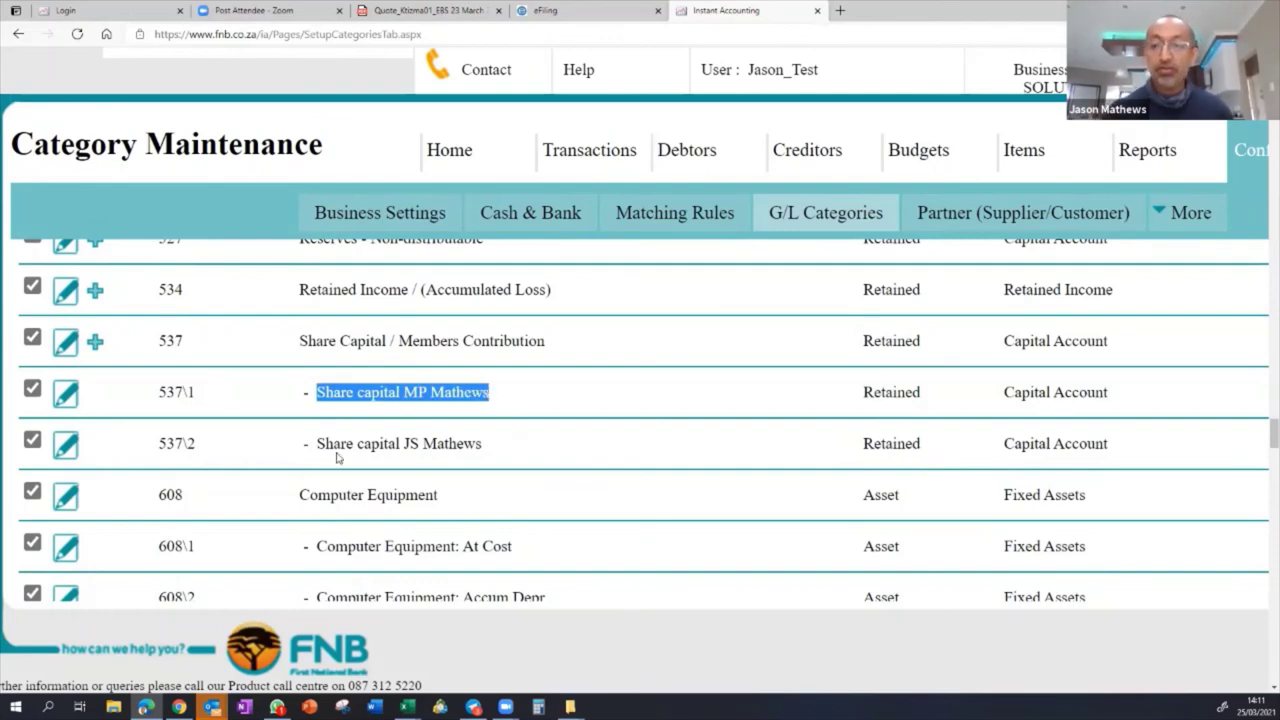
# - Browse the asset categories from 608 Computer Equipment through Fixed Assets, Investments and Cash & Bank to the receivable and inventory accounts
pyautogui.scroll(-4, 456, 444)
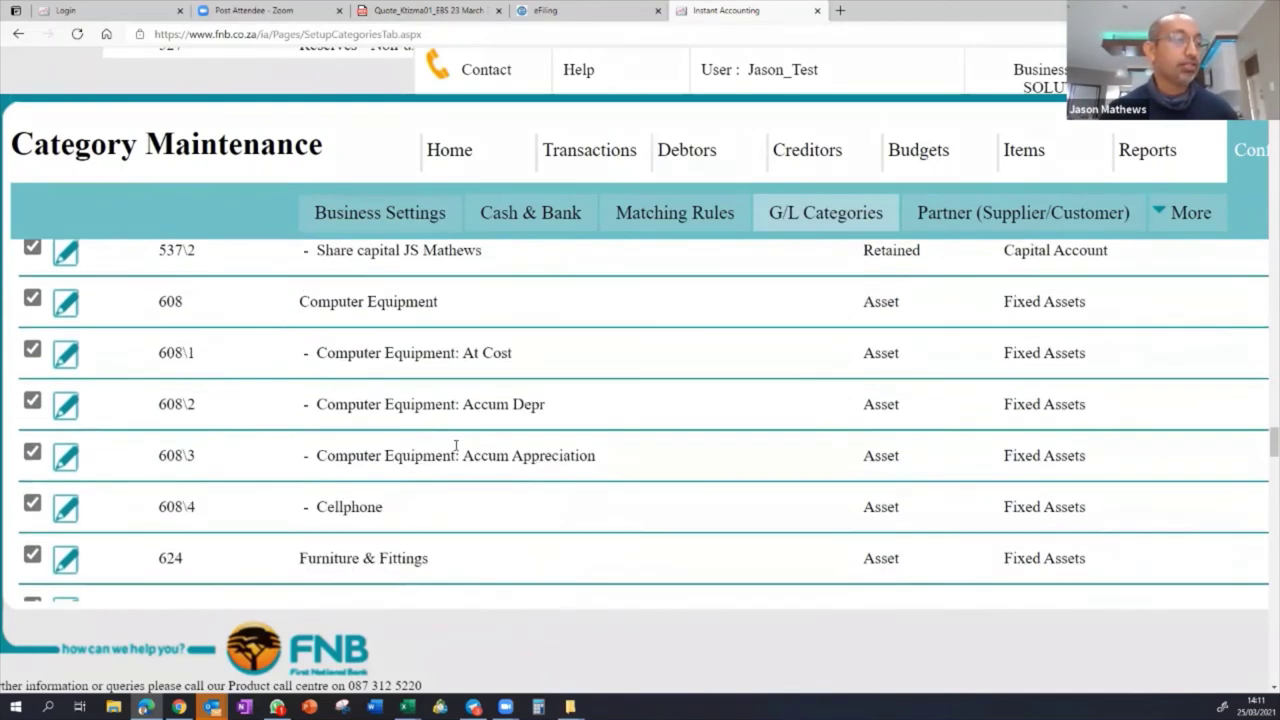
pyautogui.scroll(2, 456, 451)
pyautogui.scroll(-8, 456, 449)
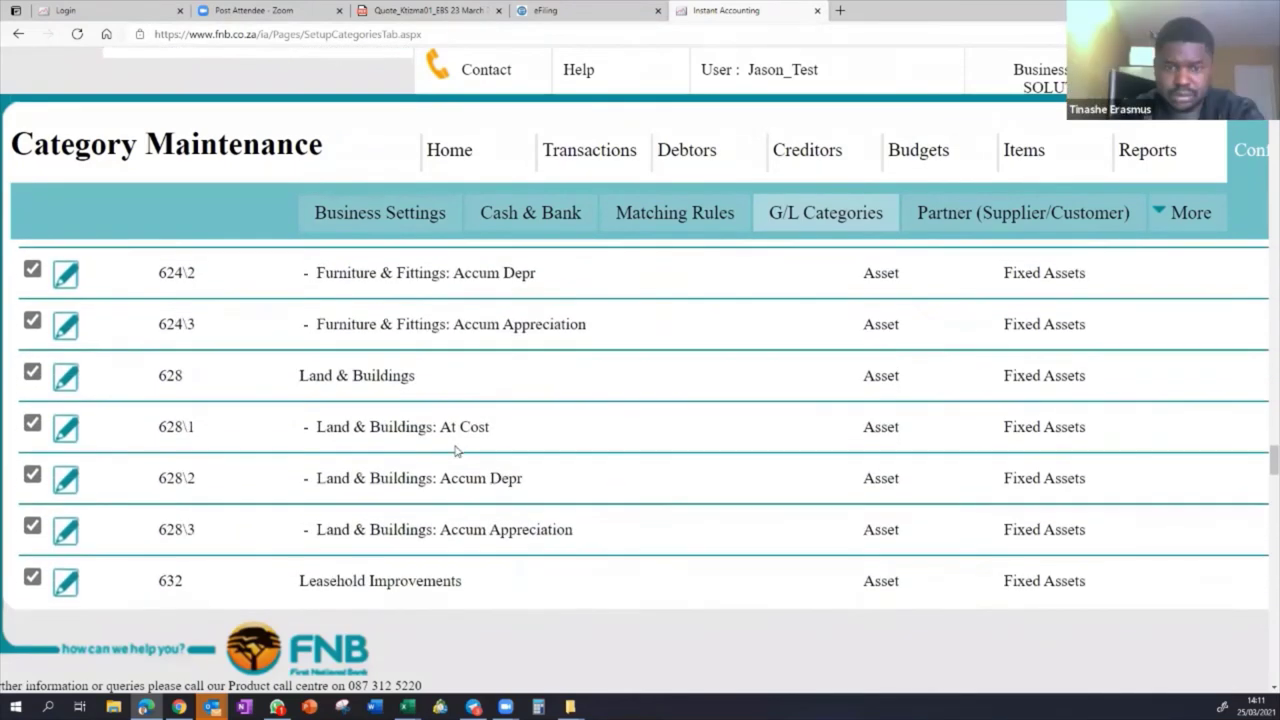
pyautogui.scroll(-5, 456, 446)
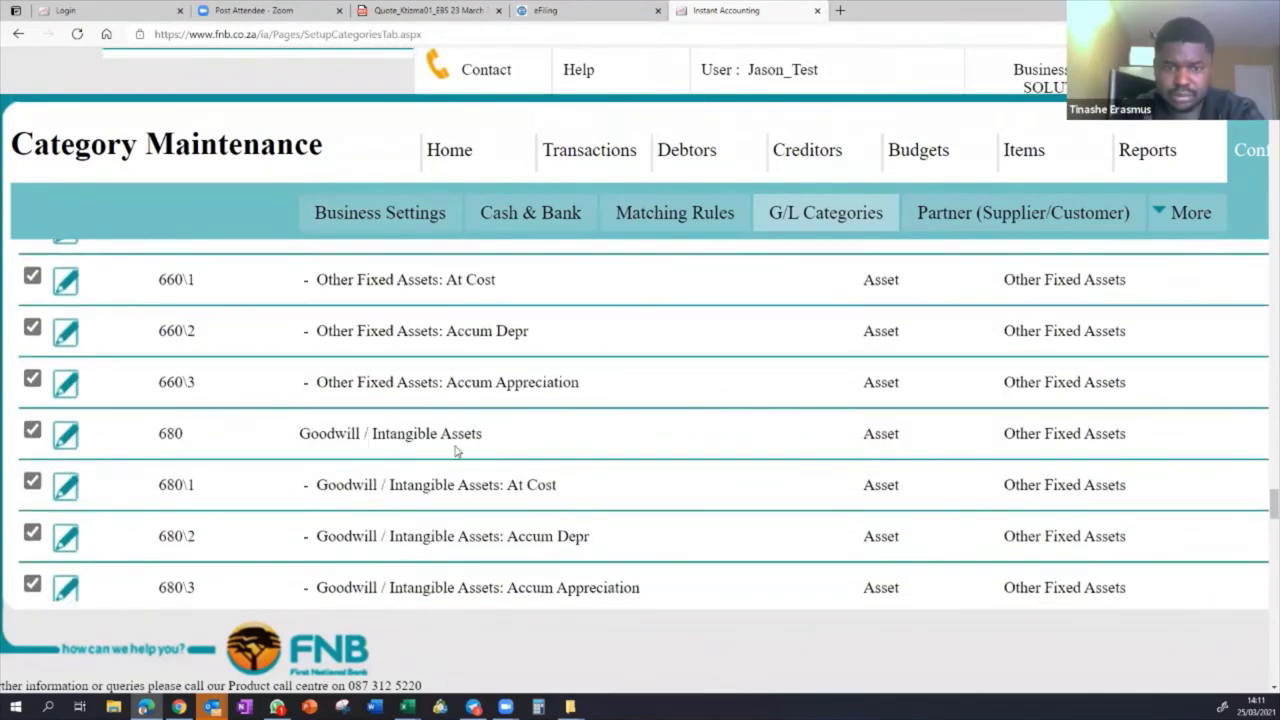
pyautogui.scroll(-6, 455, 450)
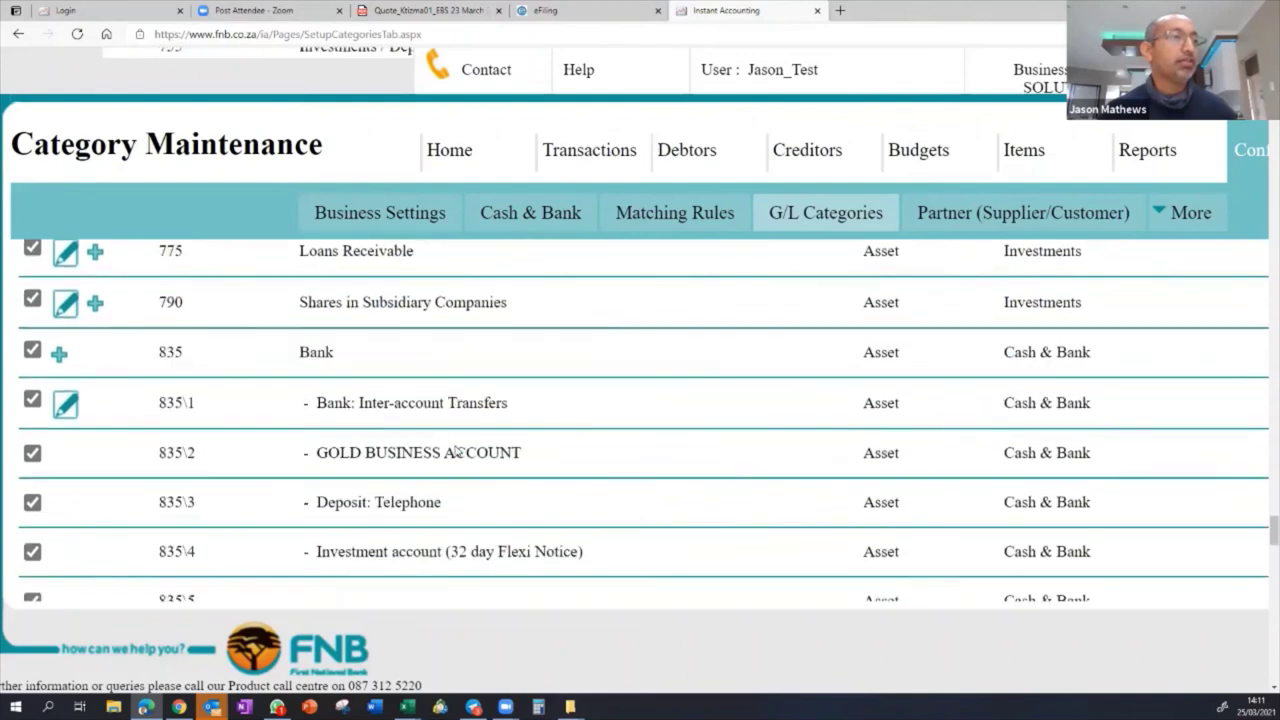
pyautogui.scroll(4, 455, 450)
pyautogui.scroll(-3, 455, 450)
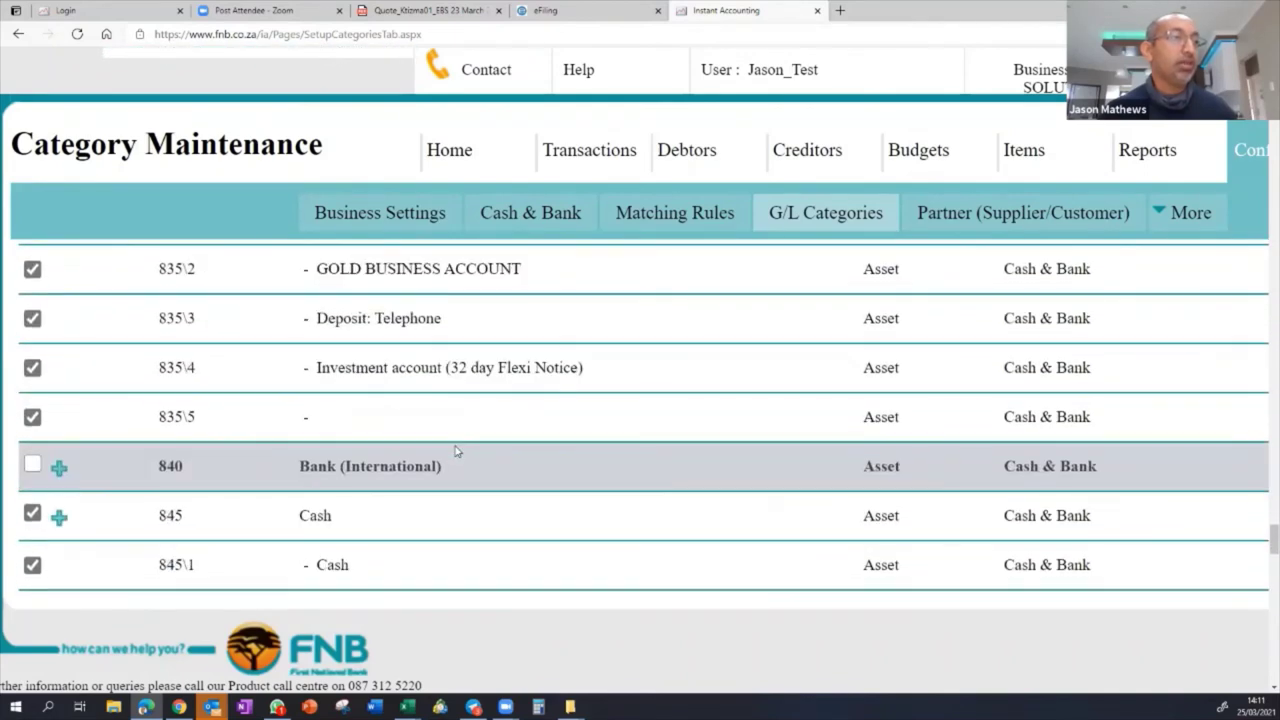
pyautogui.scroll(-2, 455, 450)
pyautogui.scroll(-10, 456, 451)
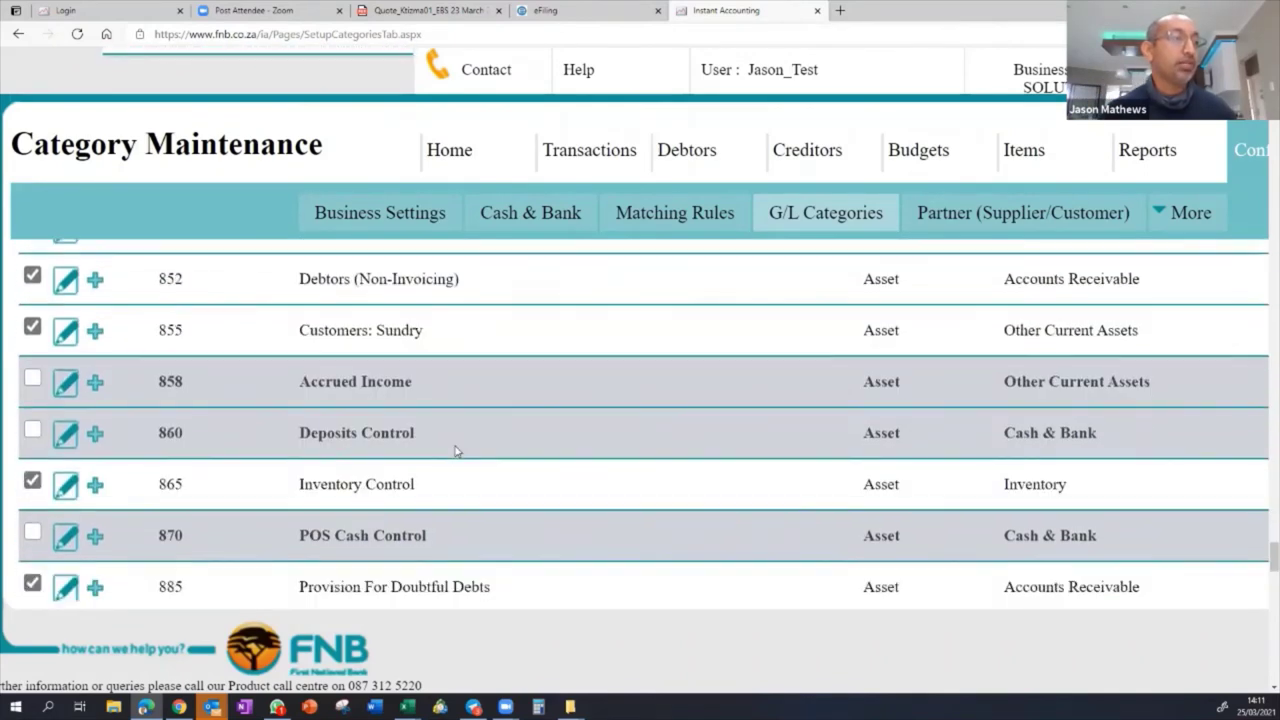
pyautogui.scroll(-7, 455, 448)
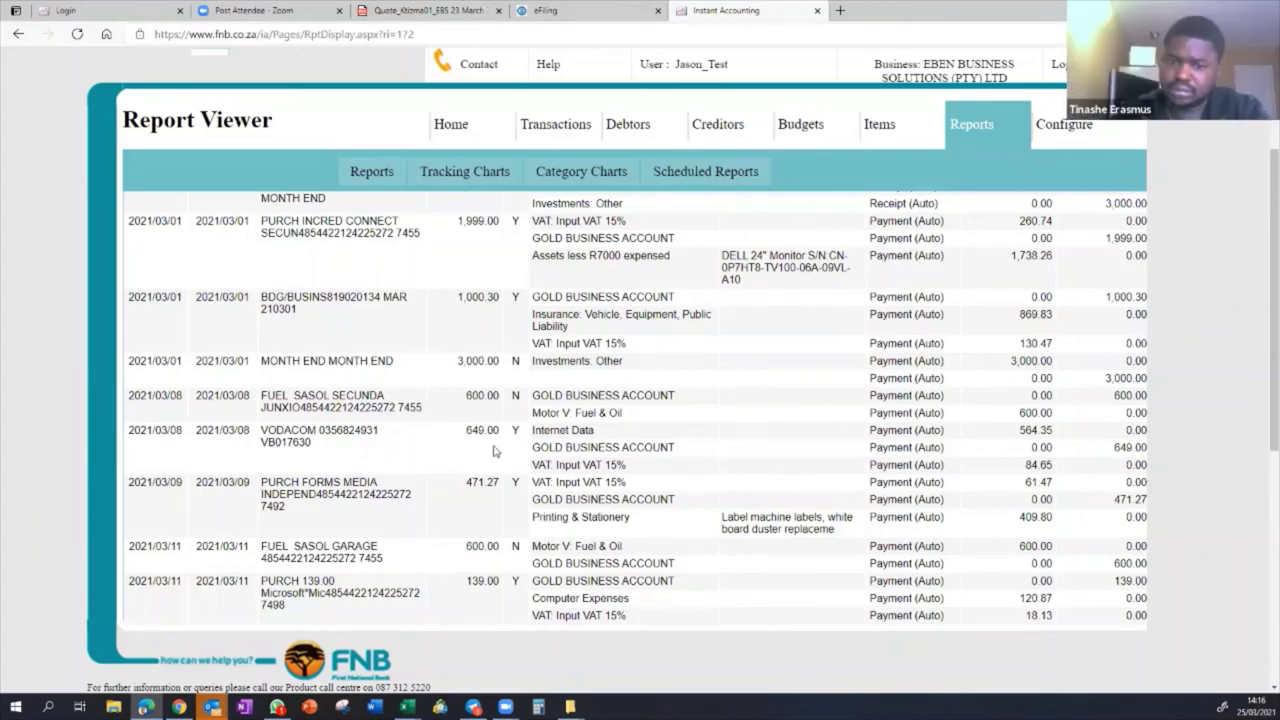
# - Review the March 2021 Transaction Analysis report's ledger postings, including the category names and detail descriptions
pyautogui.scroll(5, 640, 425)
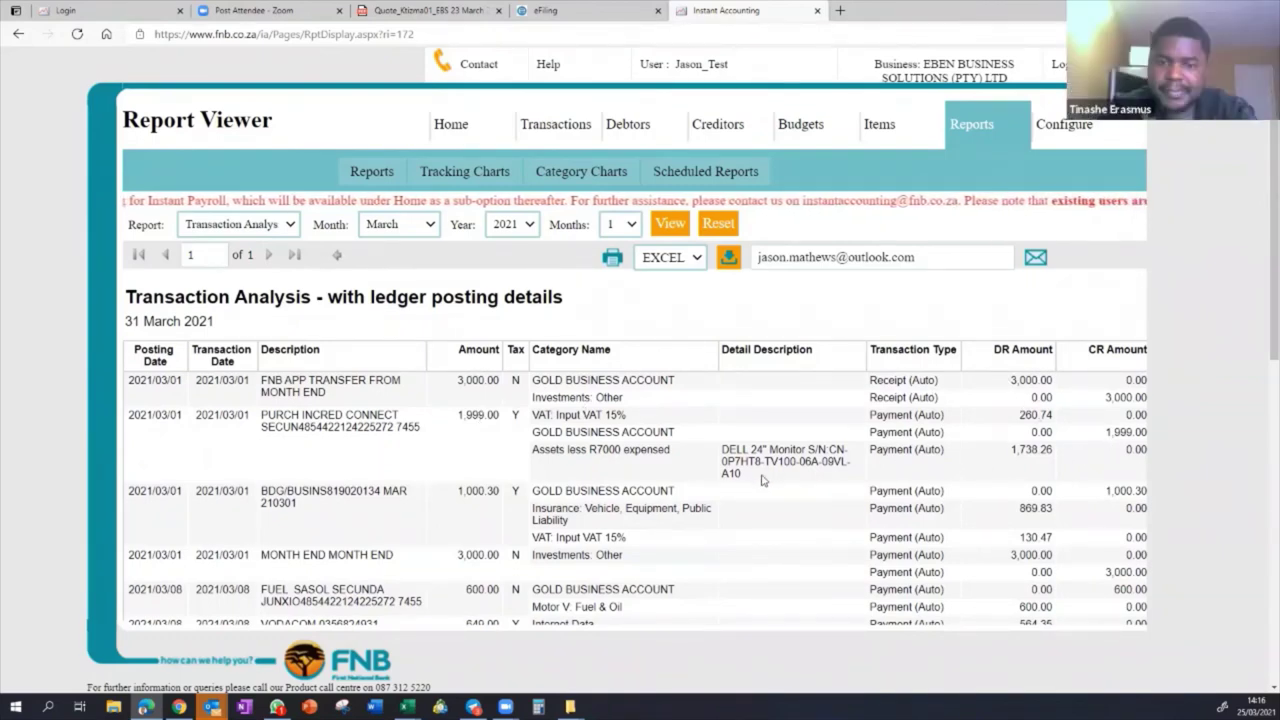
pyautogui.scroll(-3, 748, 471)
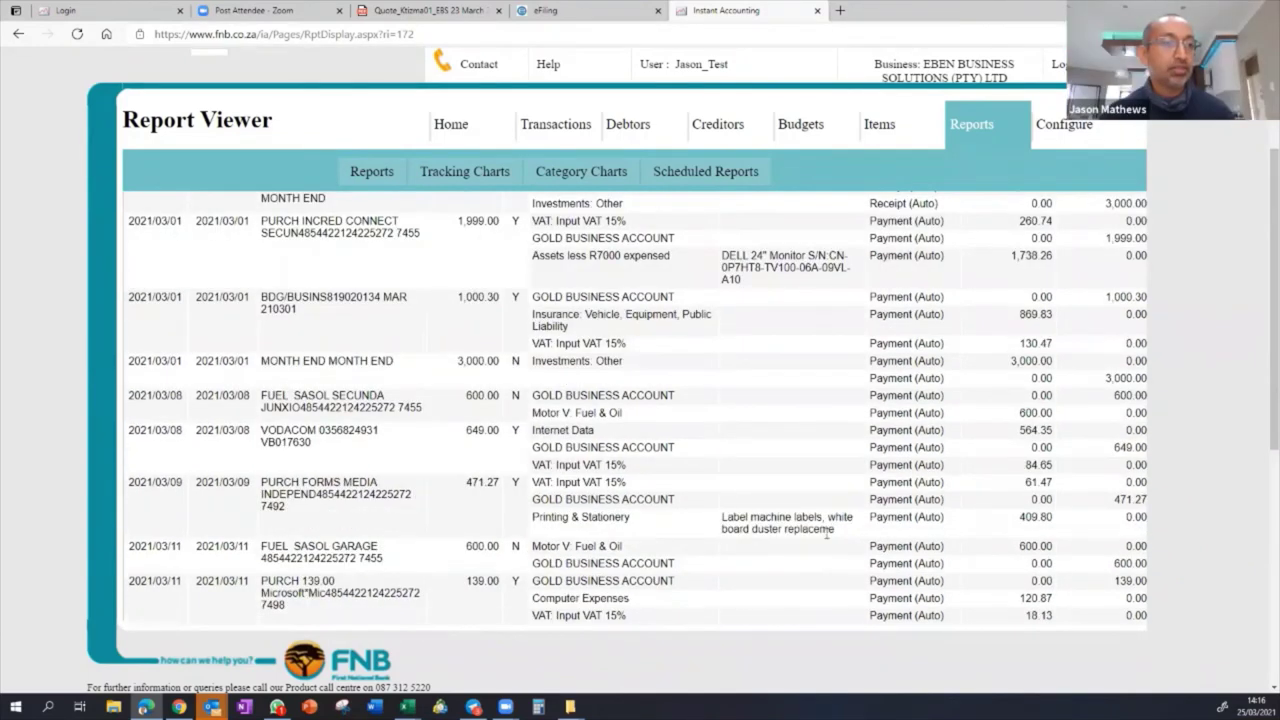
pyautogui.scroll(3, 782, 545)
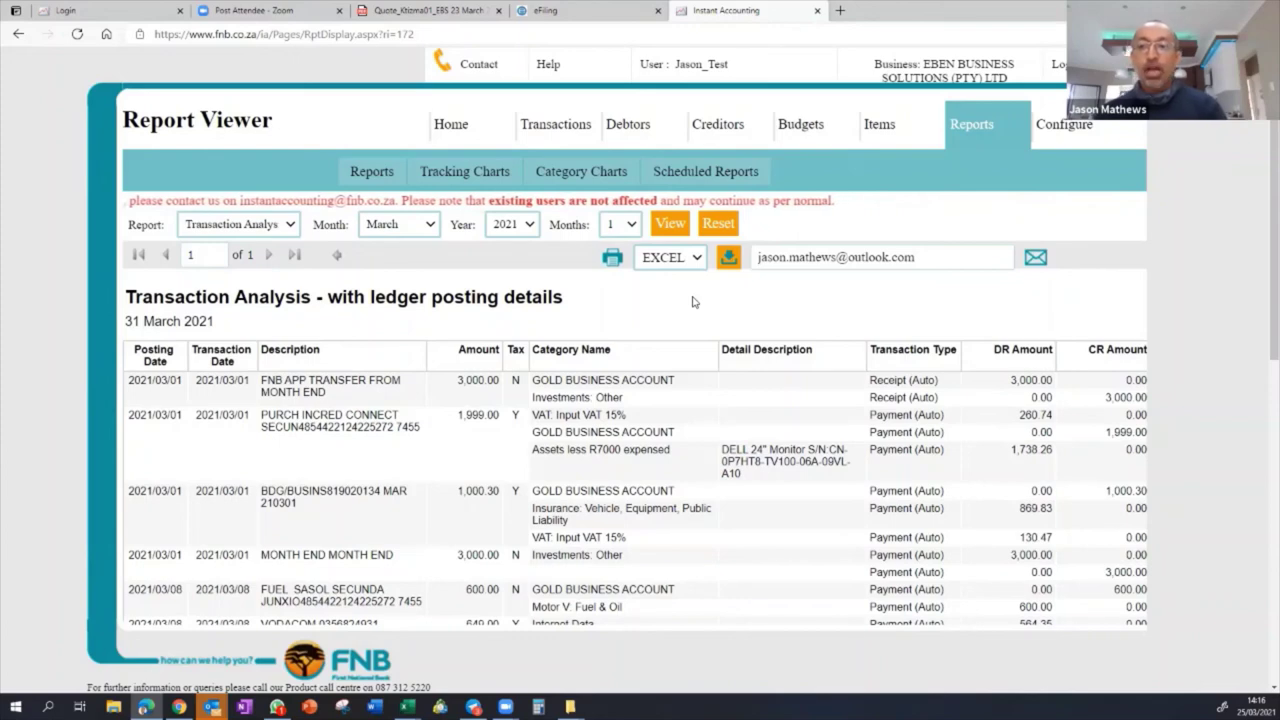
# - Generate the VAT 201 report for March 2021 over 1 month, with EXCEL as the export format
pyautogui.click(282, 224)
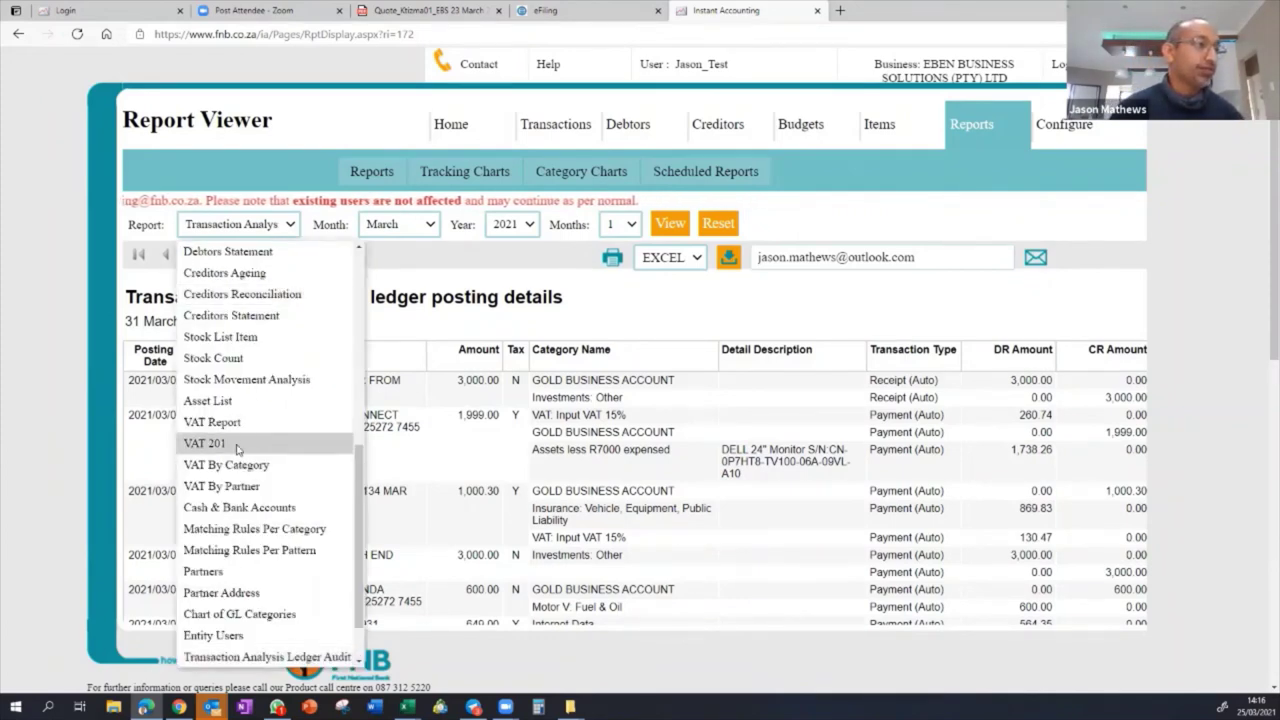
pyautogui.click(201, 447)
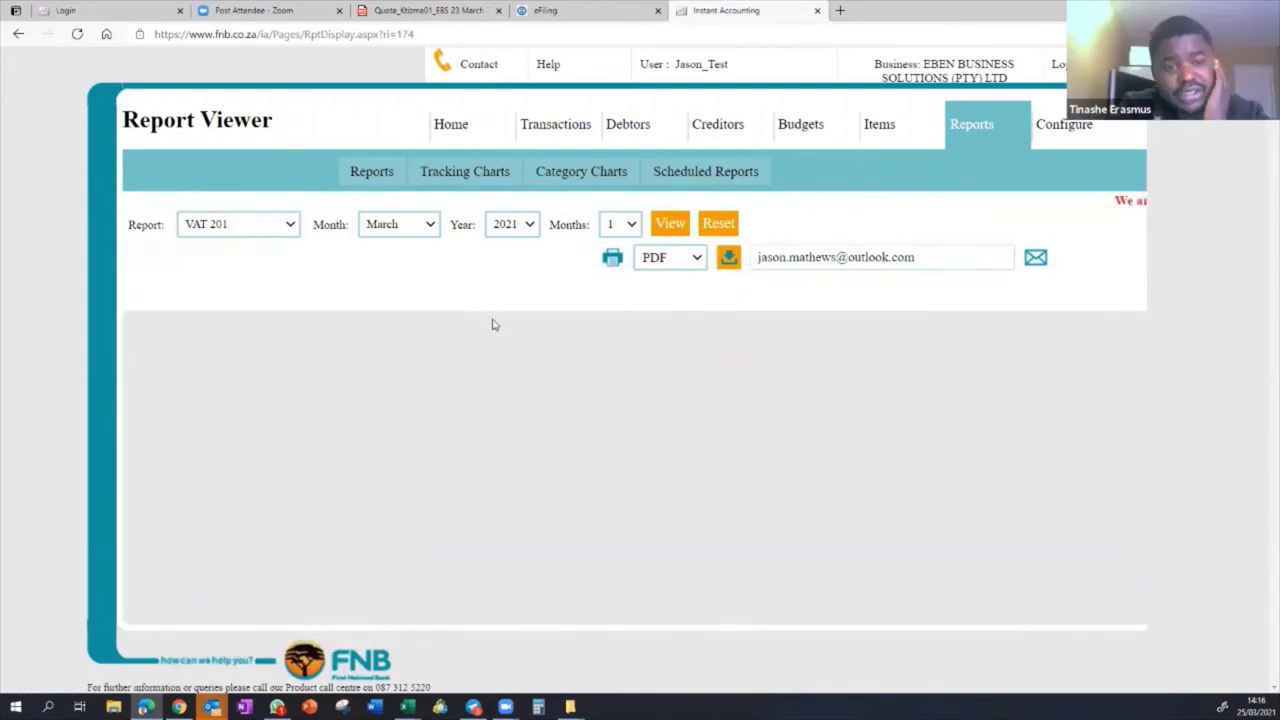
pyautogui.click(698, 258)
pyautogui.click(661, 307)
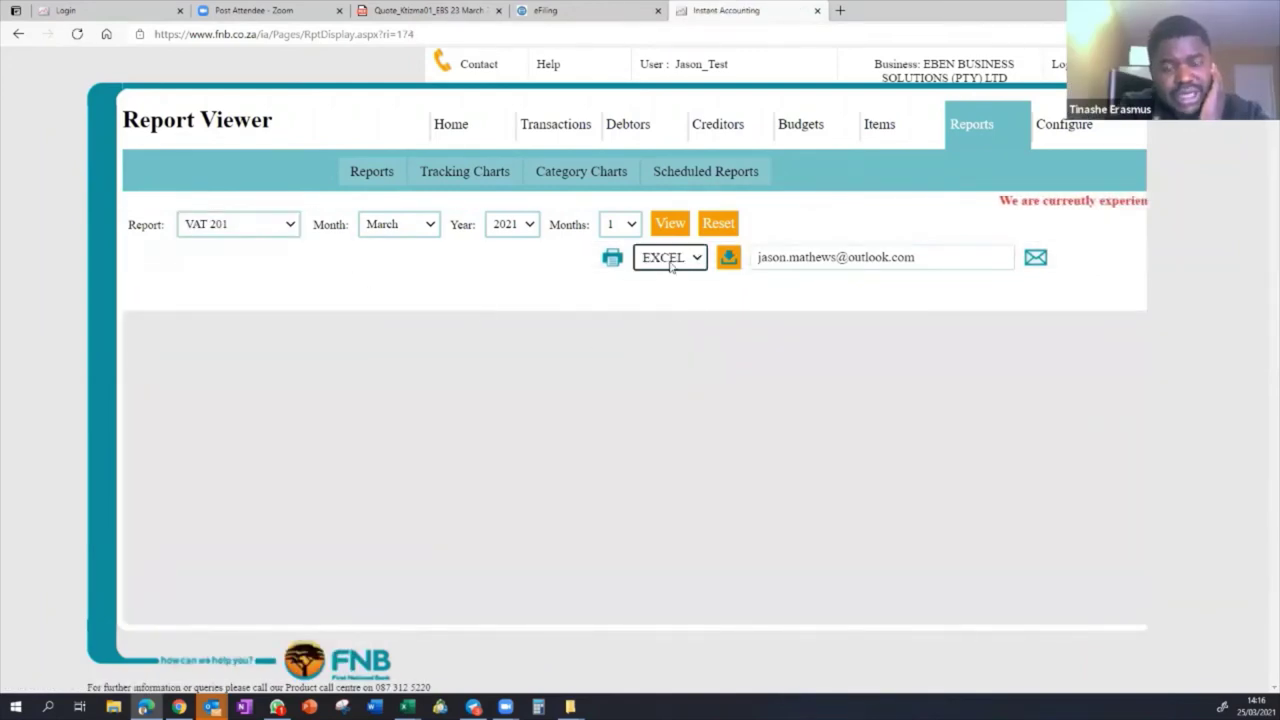
pyautogui.click(670, 226)
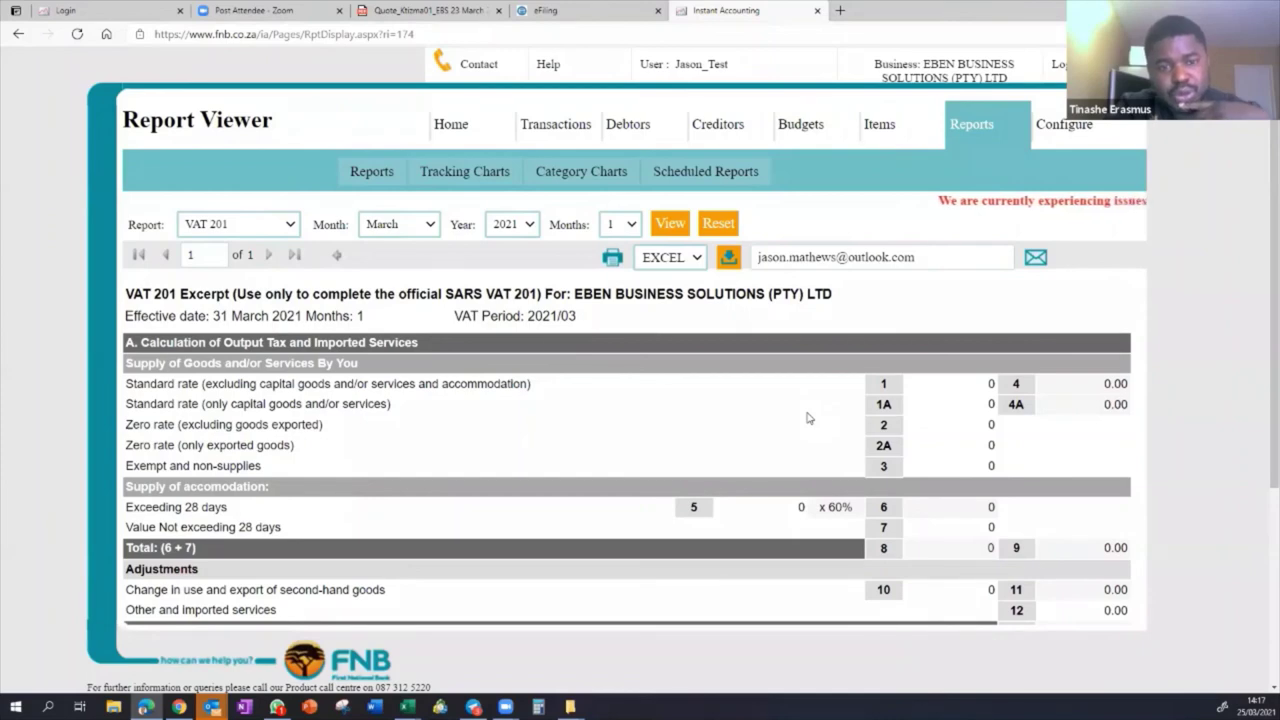
# - Review the March 2021 VAT 201 report's output and input tax sections, highlighting the amount in field 15 for other goods and services supplied
pyautogui.scroll(-1, 808, 418)
pyautogui.scroll(1, 643, 369)
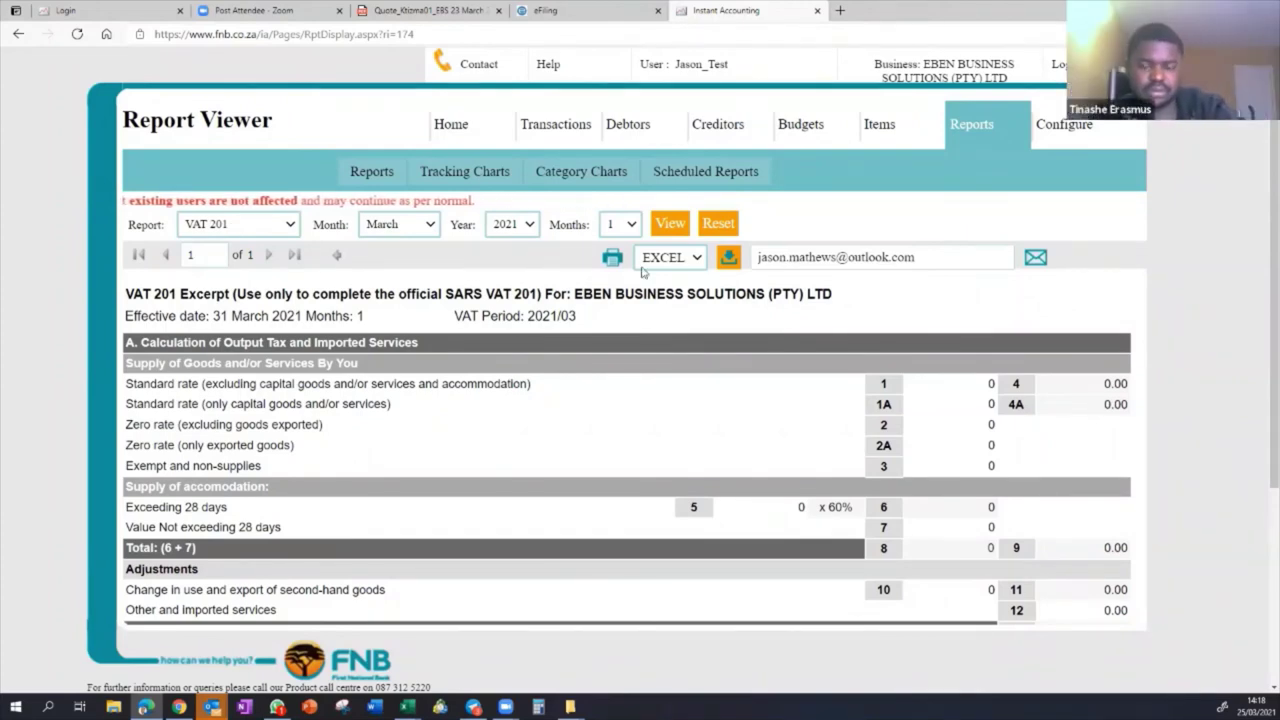
pyautogui.scroll(-1, 897, 424)
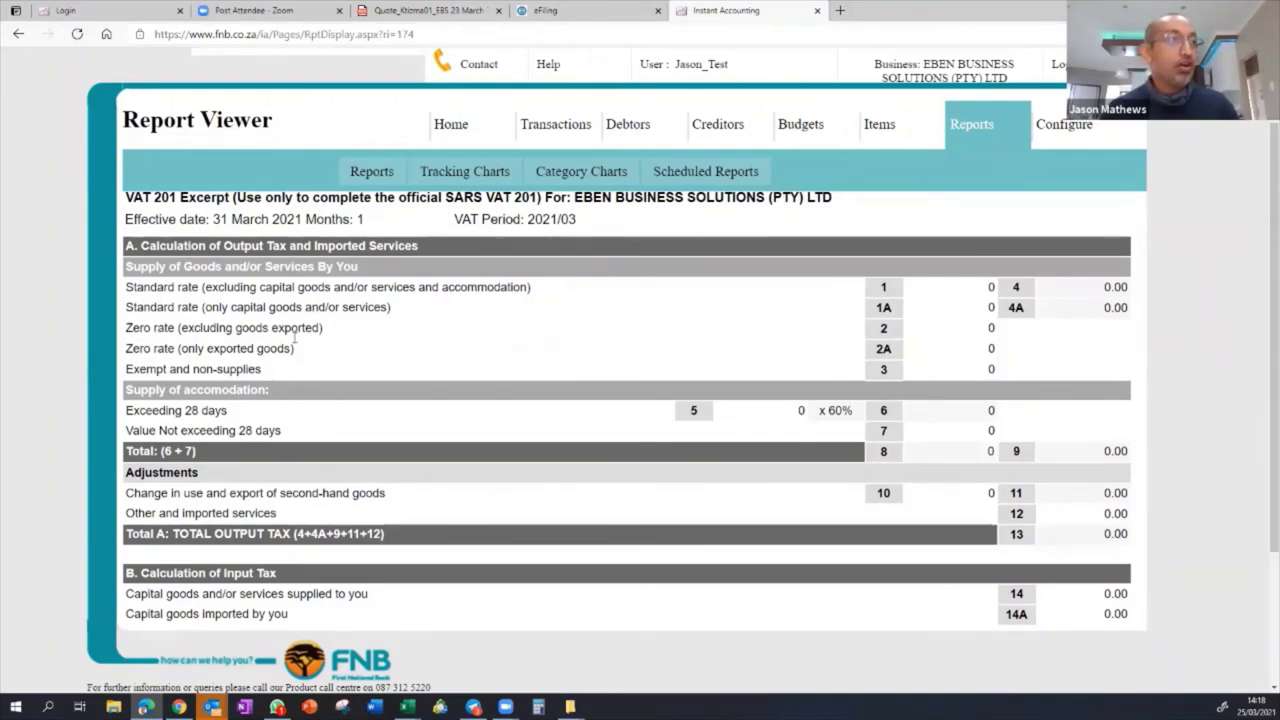
pyautogui.scroll(-3, 1093, 324)
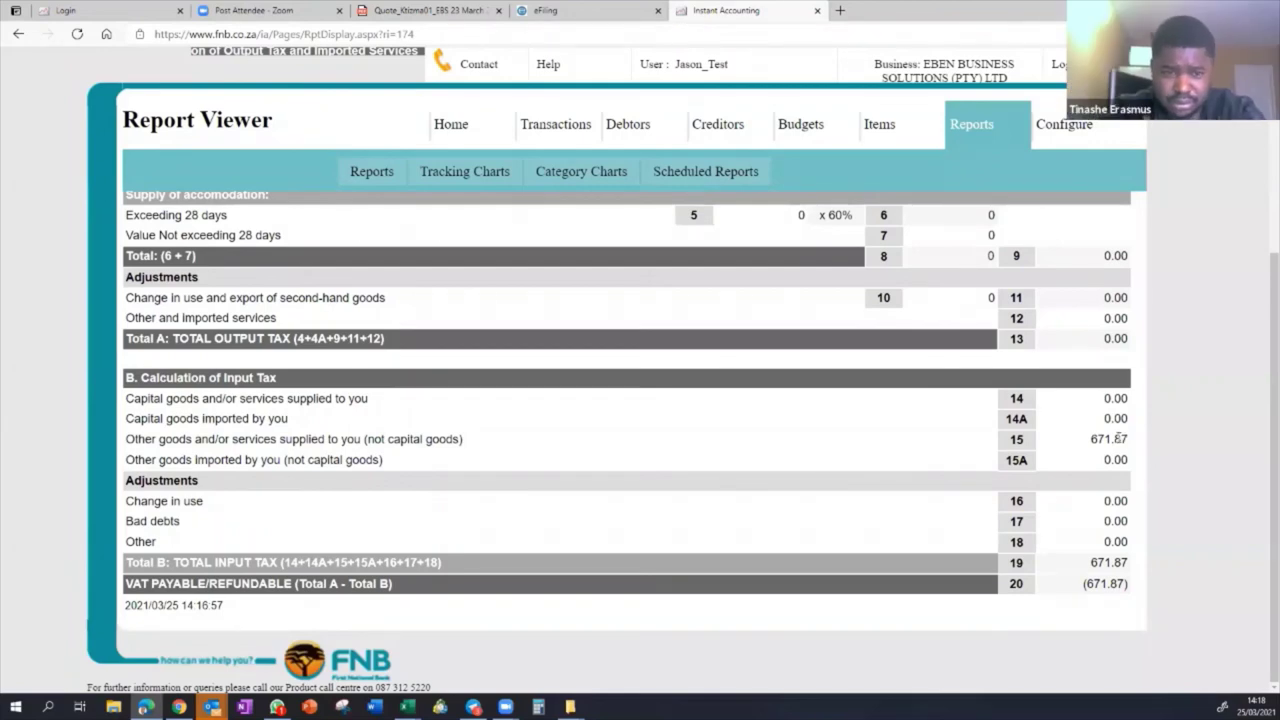
pyautogui.moveTo(1118, 437); pyautogui.dragTo(1088, 442)
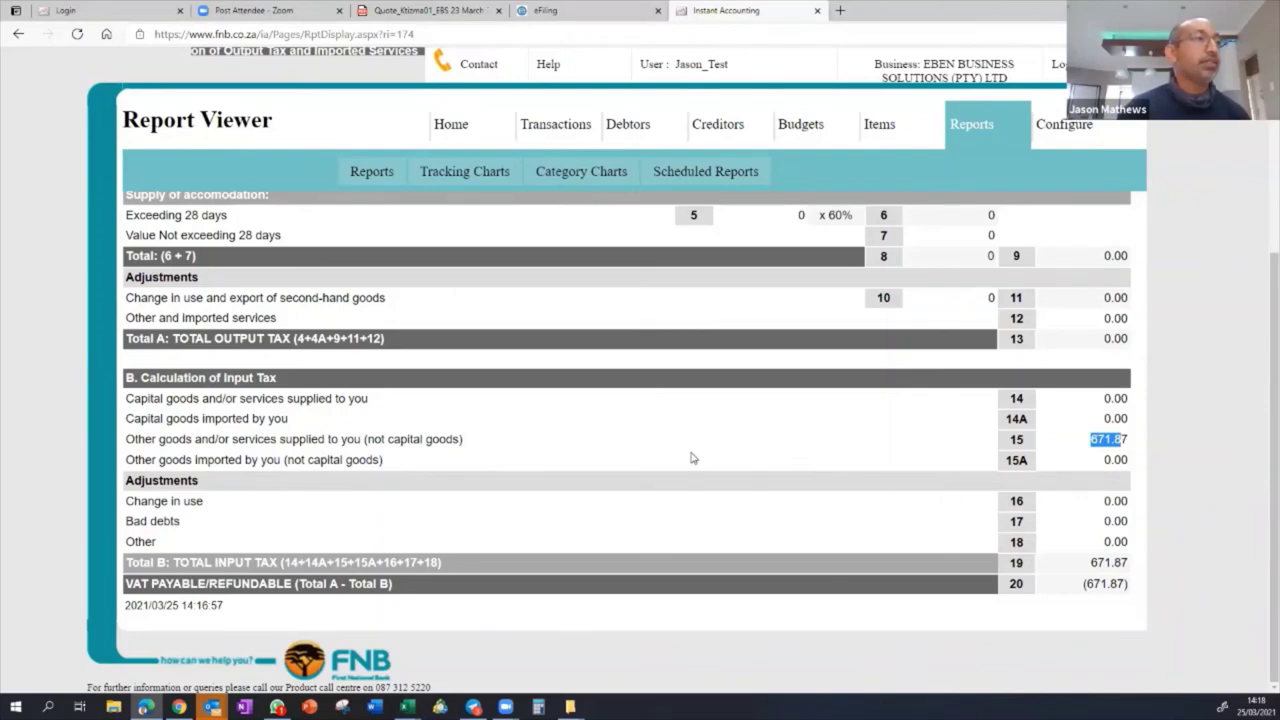
pyautogui.scroll(3, 690, 458)
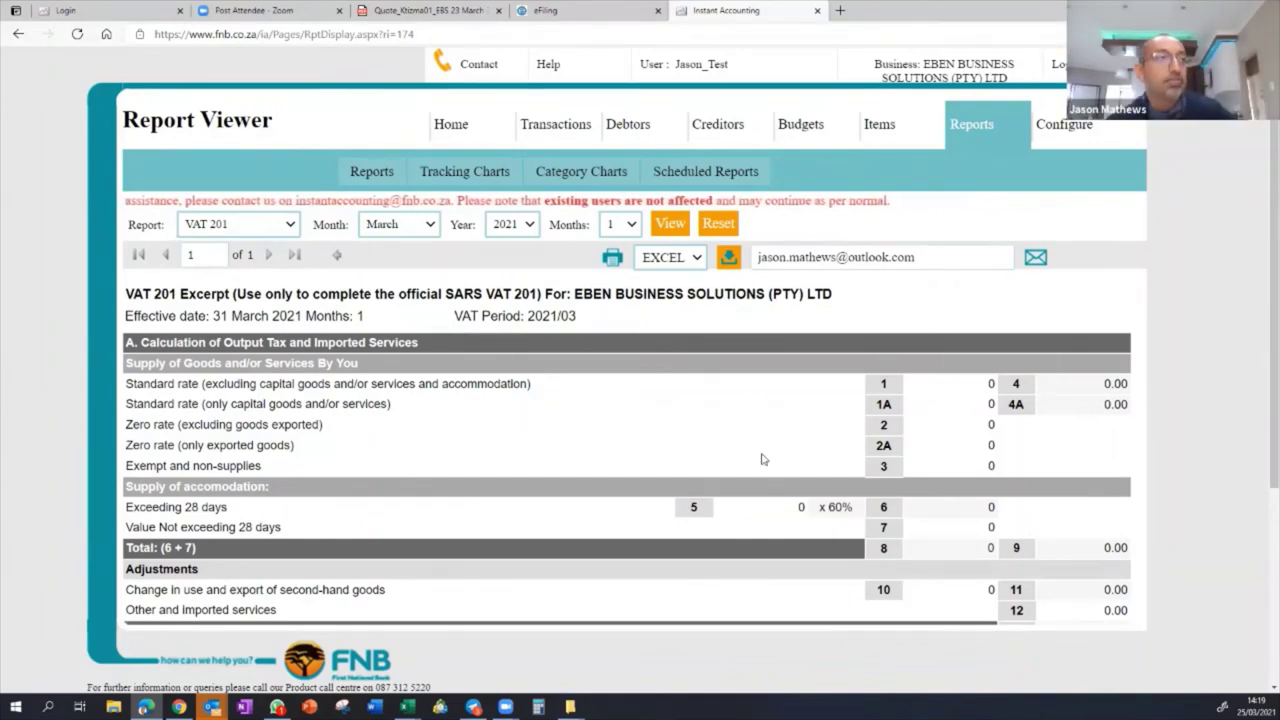
pyautogui.scroll(-3, 506, 427)
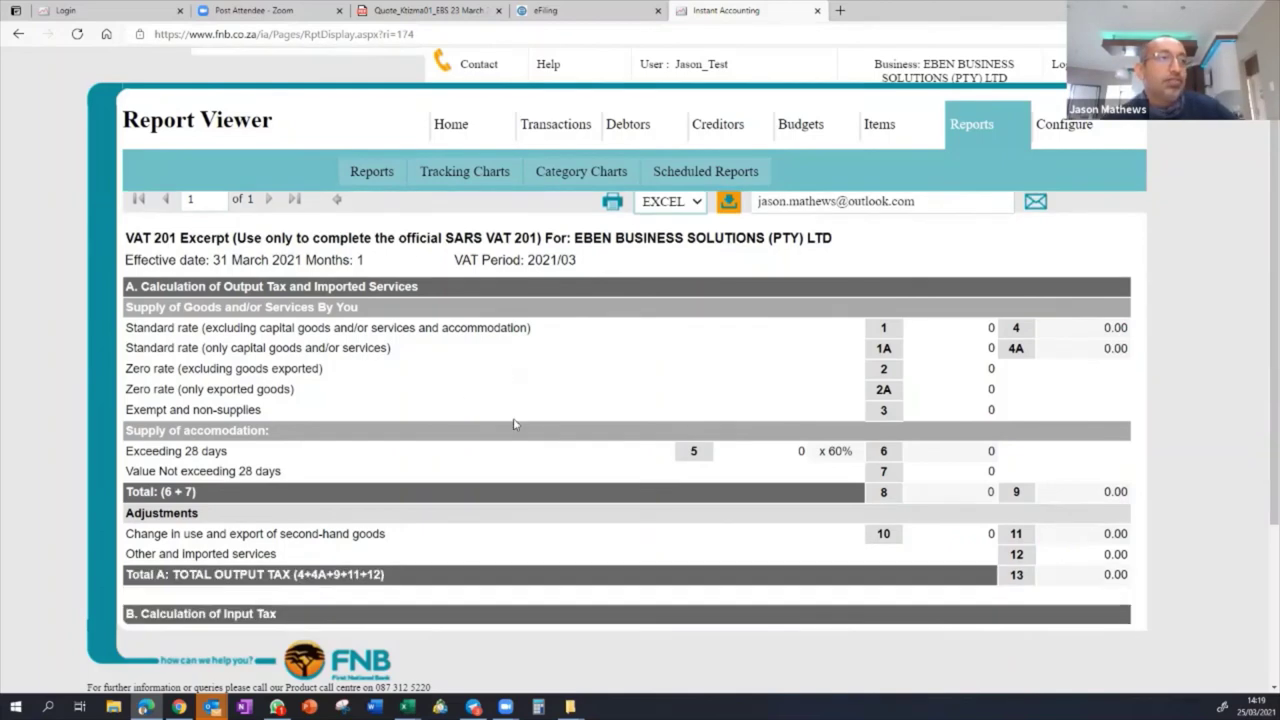
pyautogui.scroll(3, 513, 425)
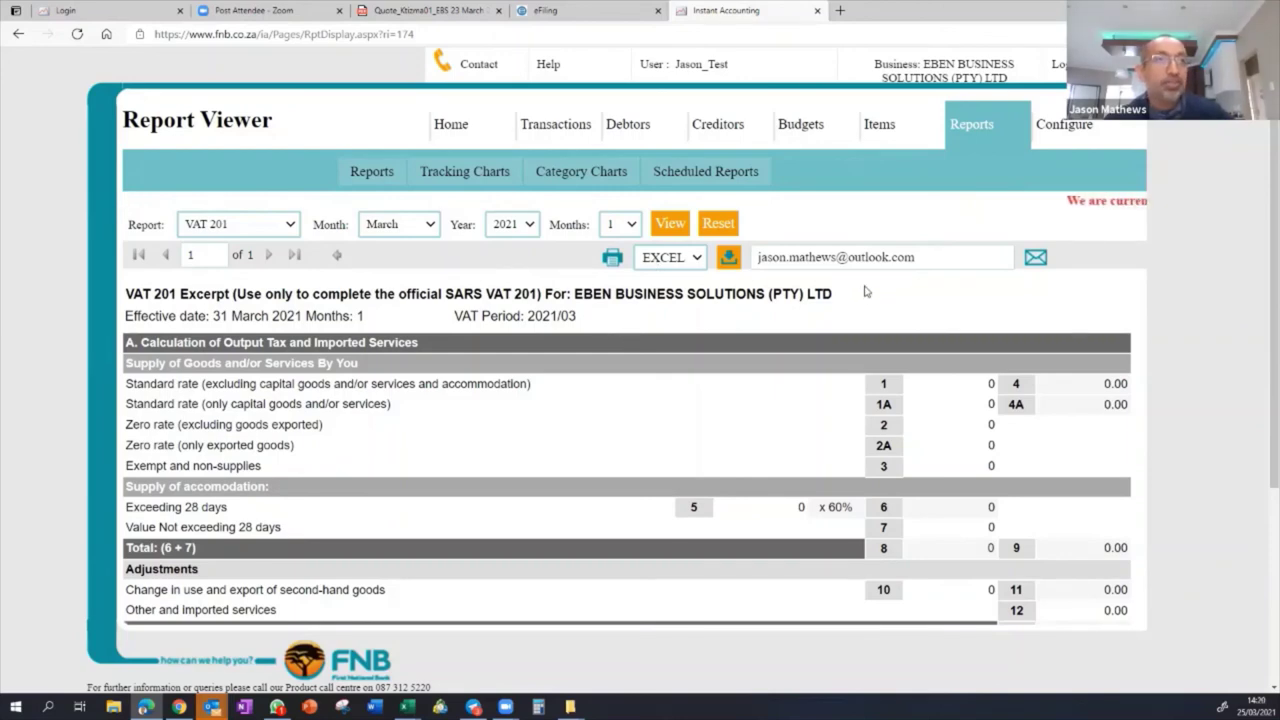
# - Open the current month's transaction assignment list, and switch to the Management Pack workbook in Excel to view the Income & Expenses Details
pyautogui.moveTo(572, 133)
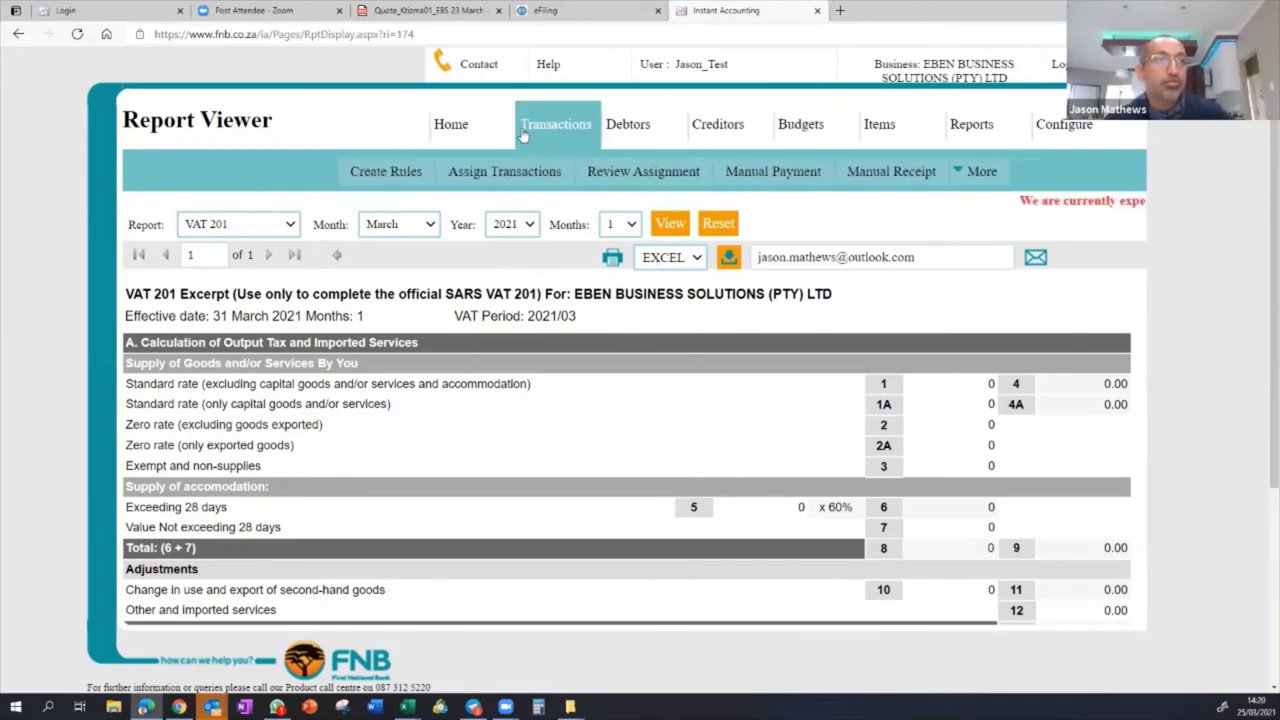
pyautogui.click(572, 133)
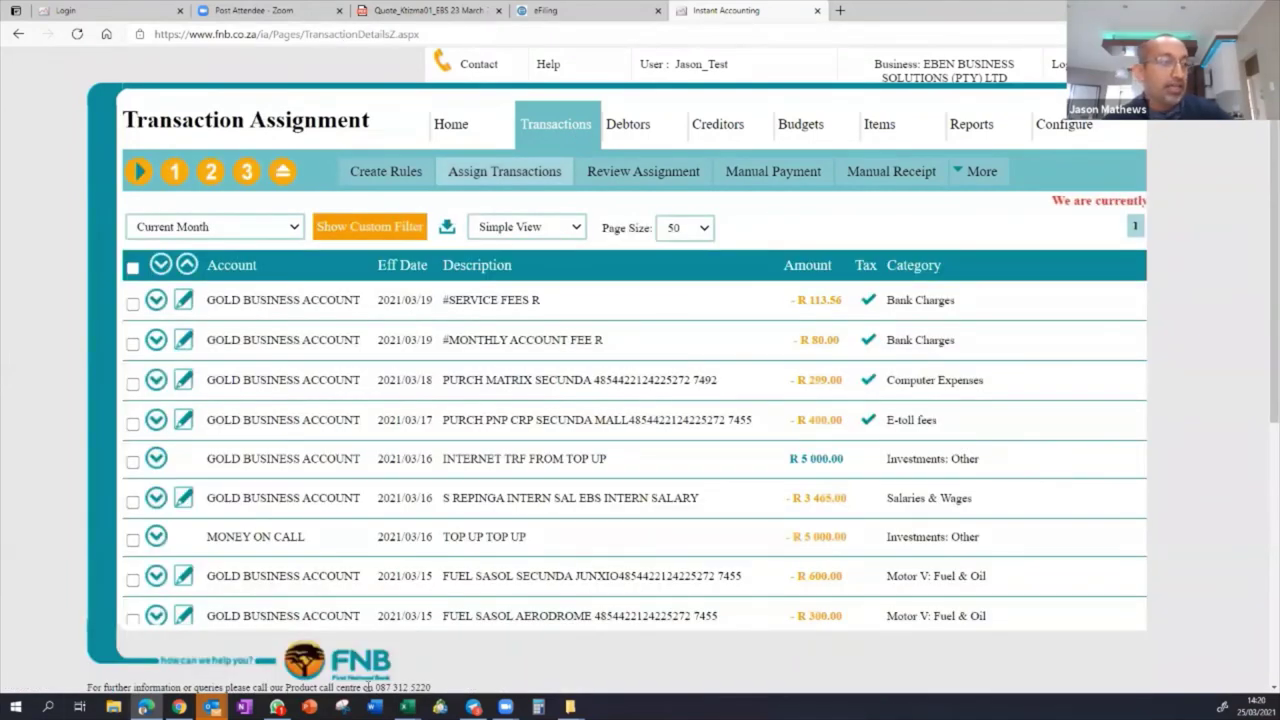
pyautogui.moveTo(407, 706)
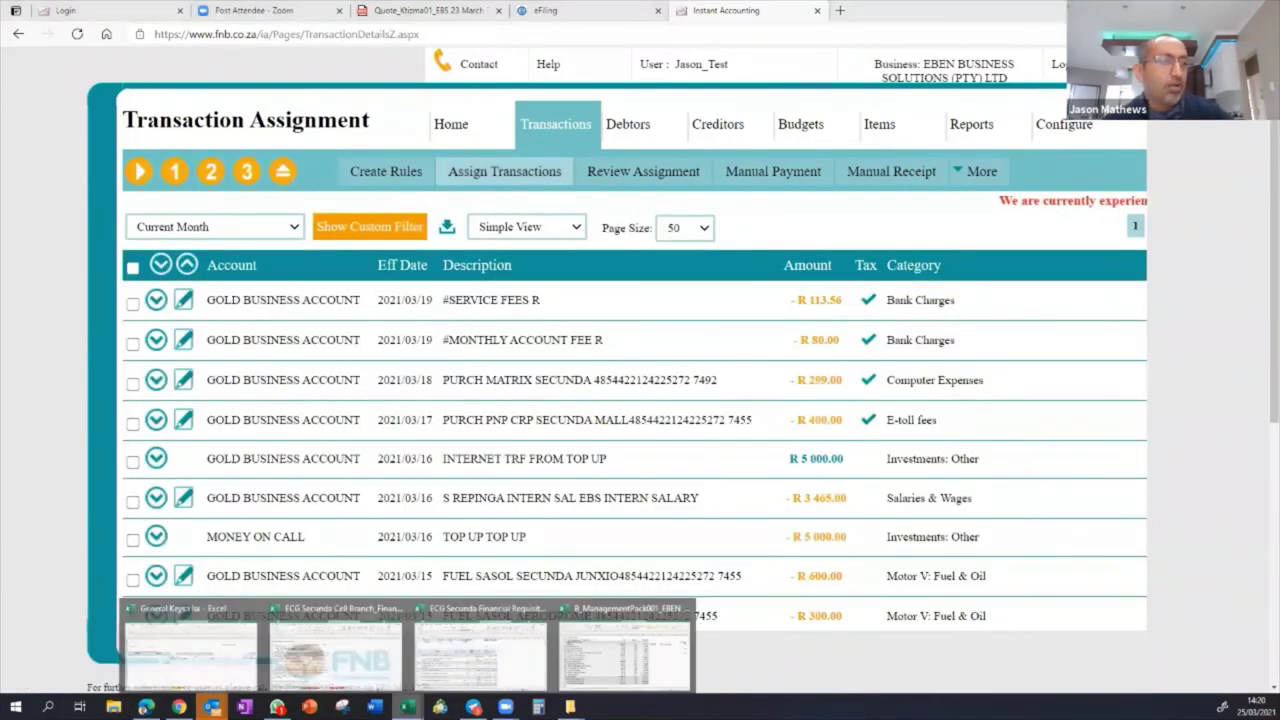
pyautogui.click(648, 665)
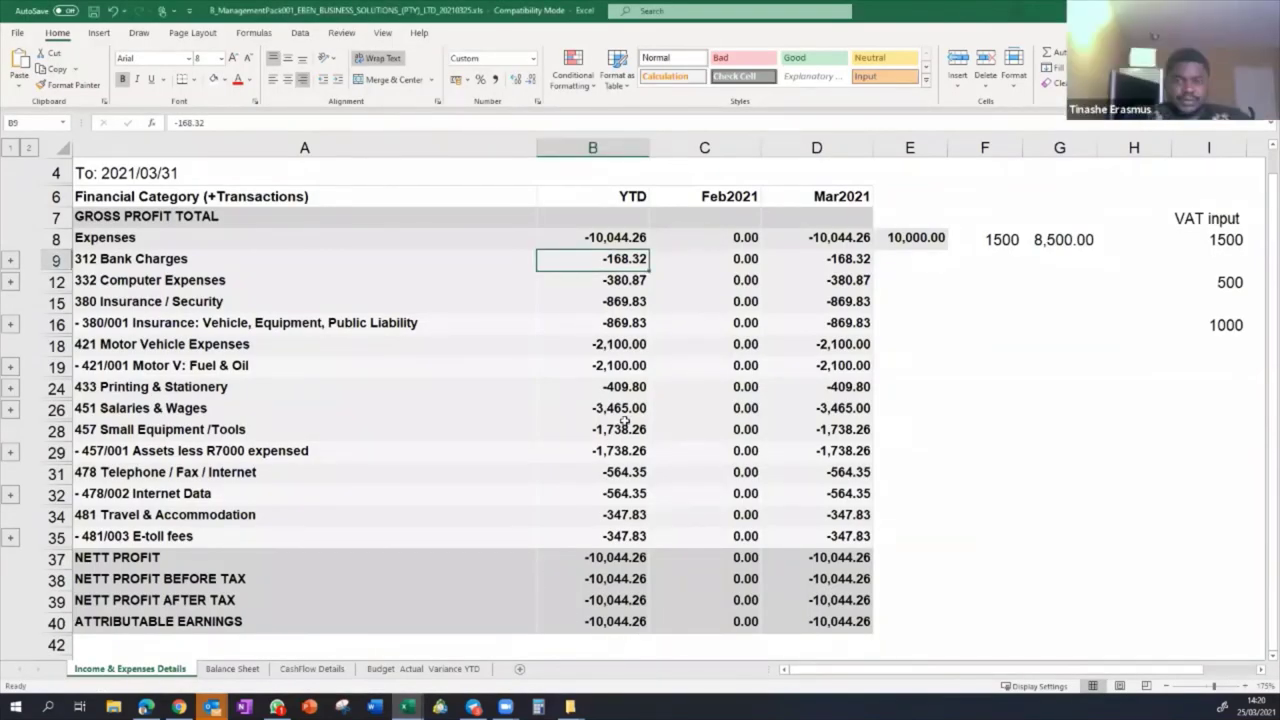
pyautogui.scroll(-2, 622, 421)
pyautogui.scroll(3, 622, 421)
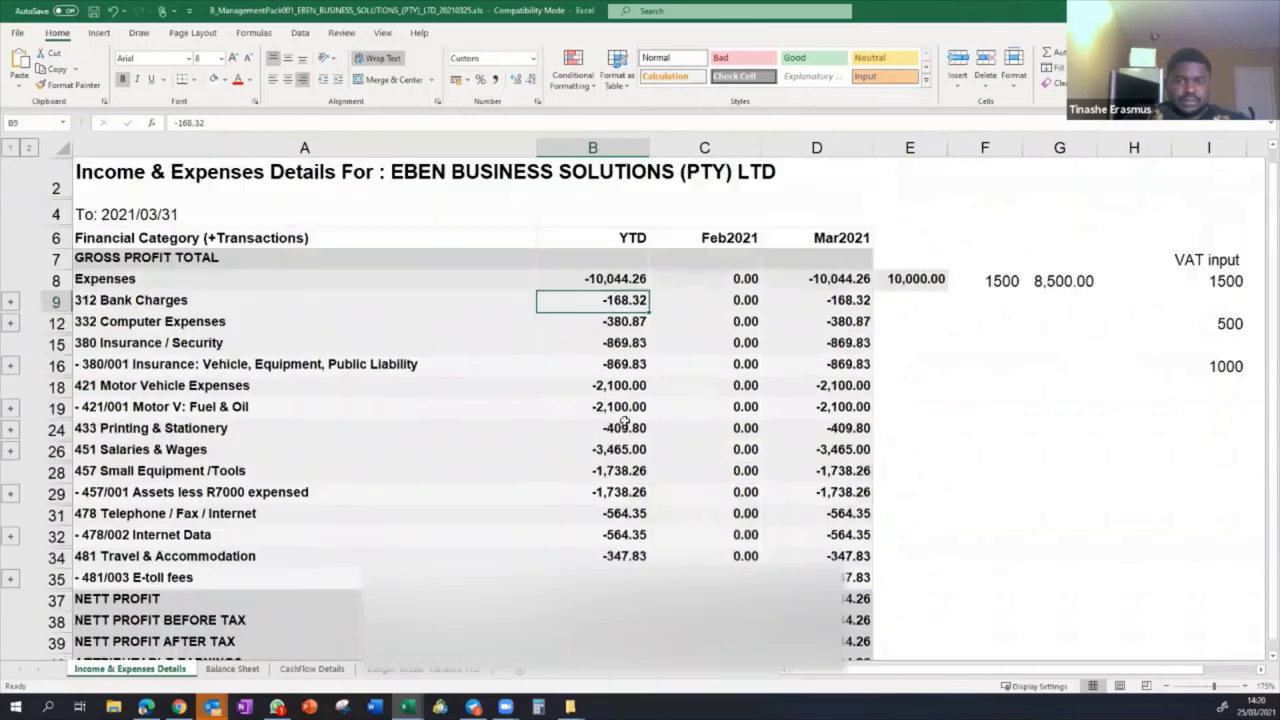